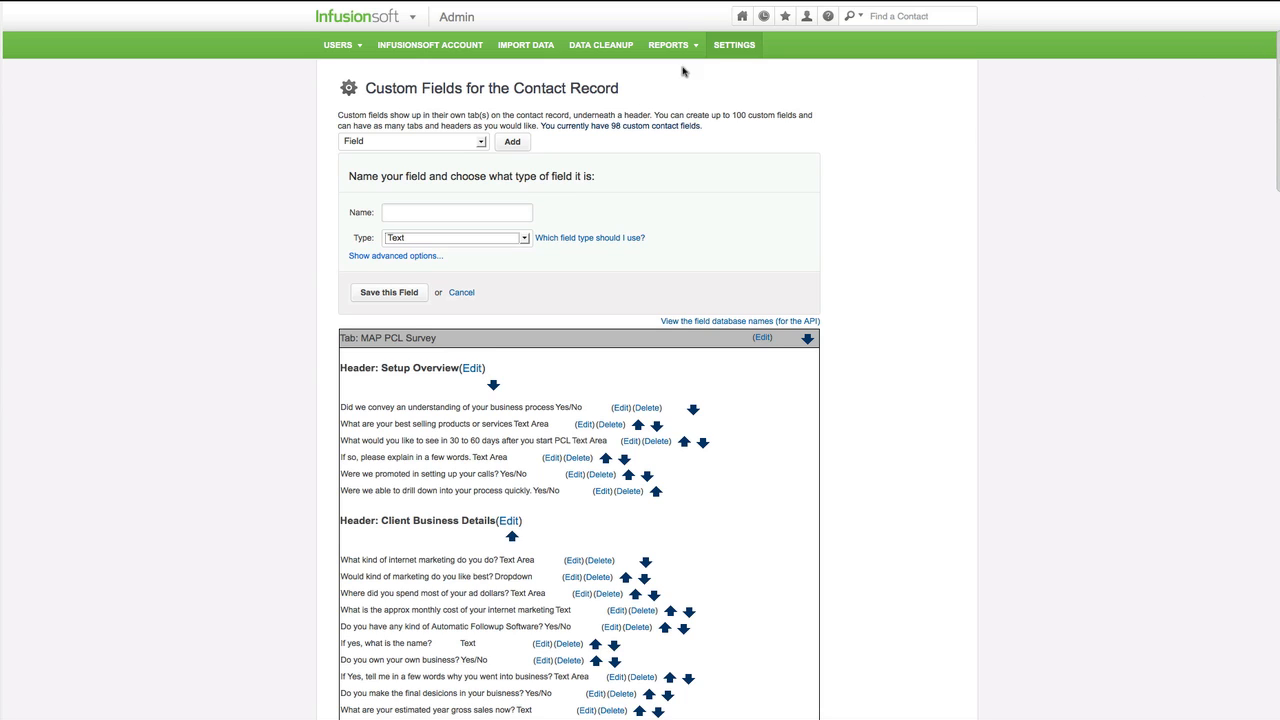
Open the custom fields setup for the Contact record from the Admin settings.
mouse_move(366, 16)
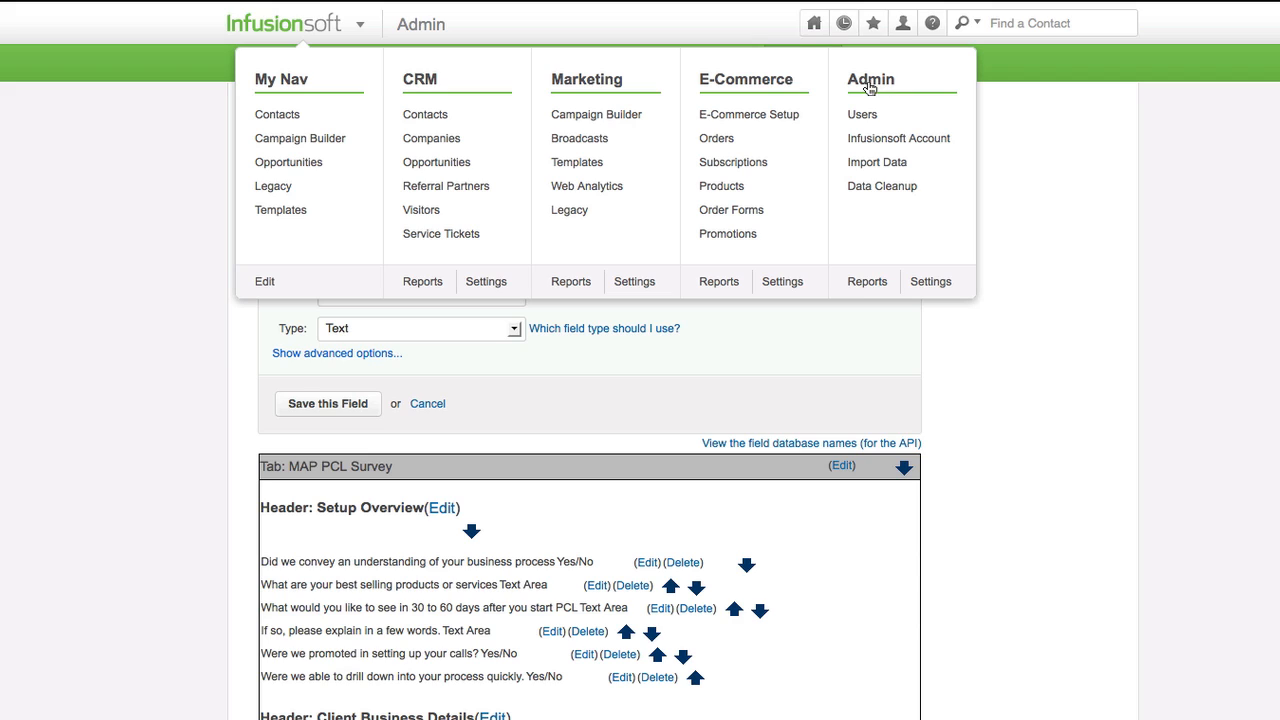
left_click(922, 283)
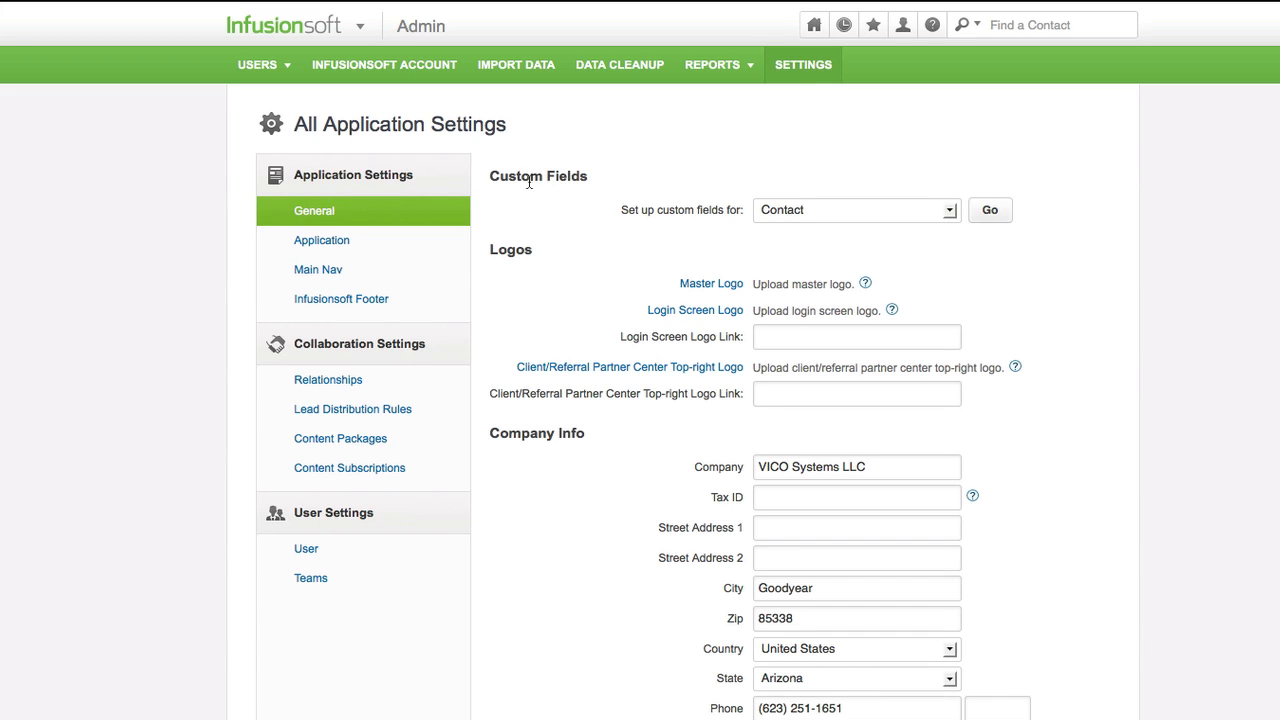
left_click(990, 213)
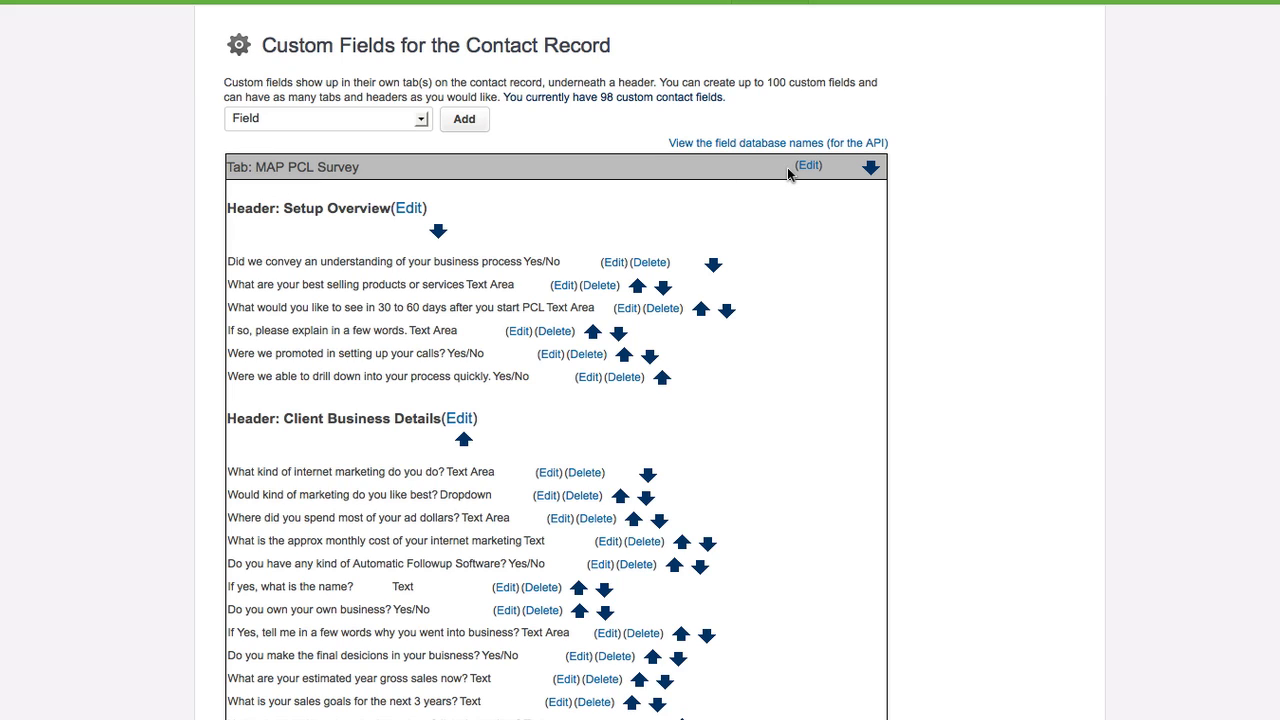
Examine which item types can be added and review the existing tabs, headers and fields of the Contact record.
left_click(421, 119)
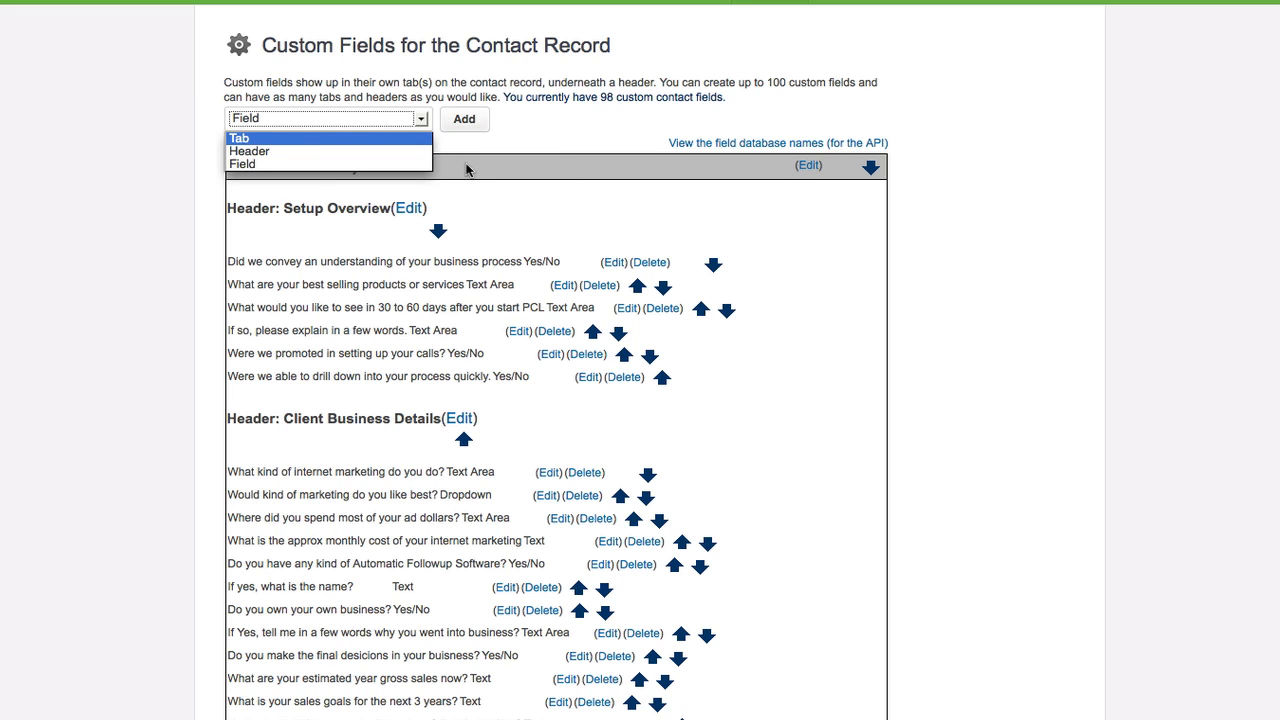
left_click(312, 260)
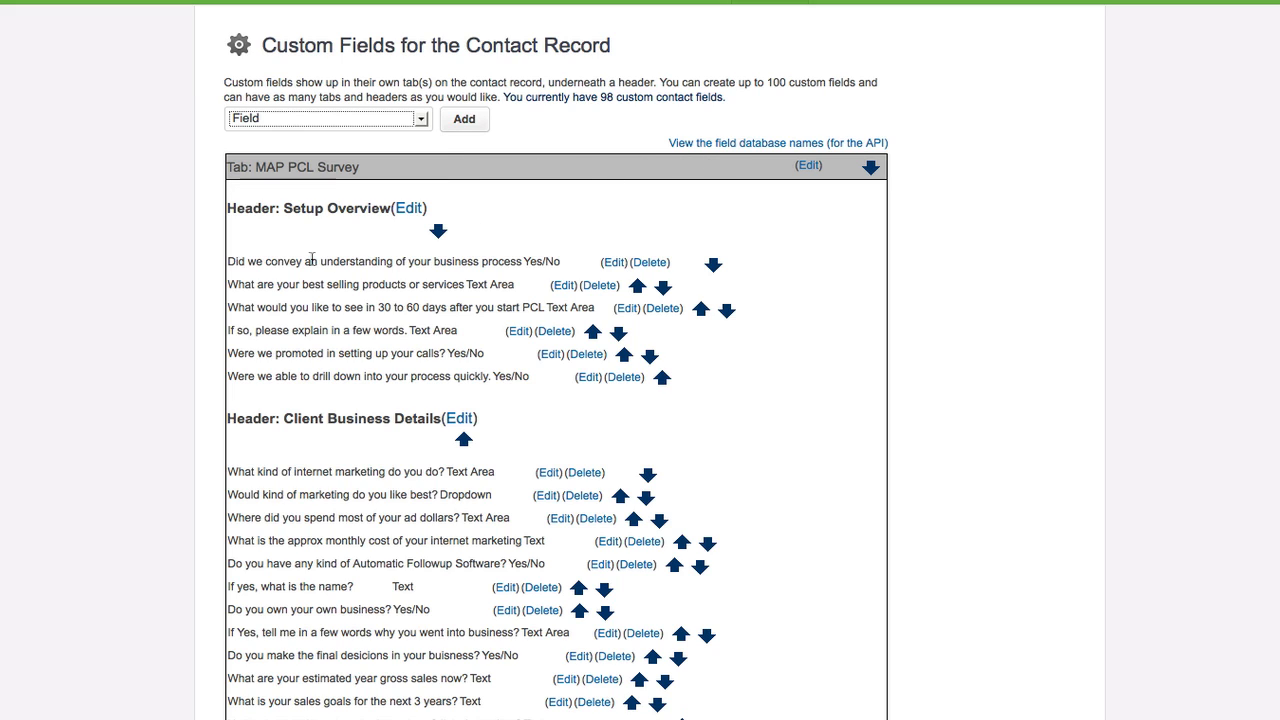
left_click(254, 121)
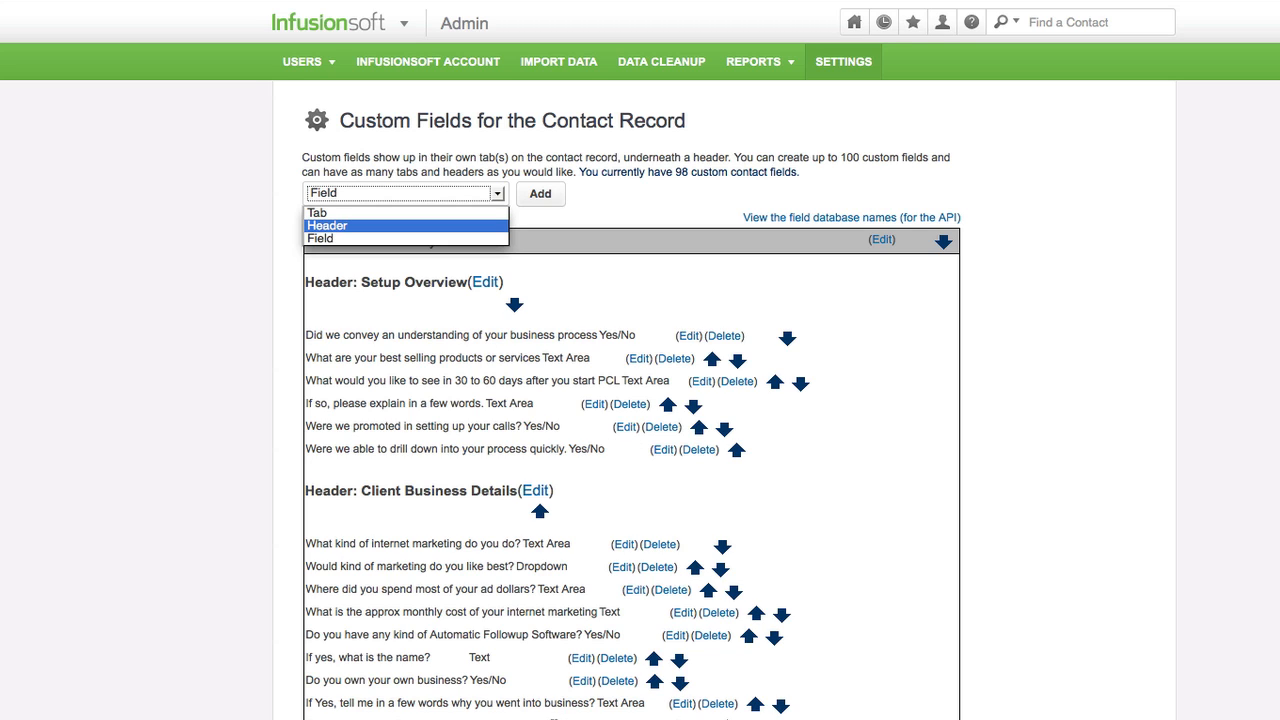
left_click(460, 646)
scroll(463, 660, "down", 3)
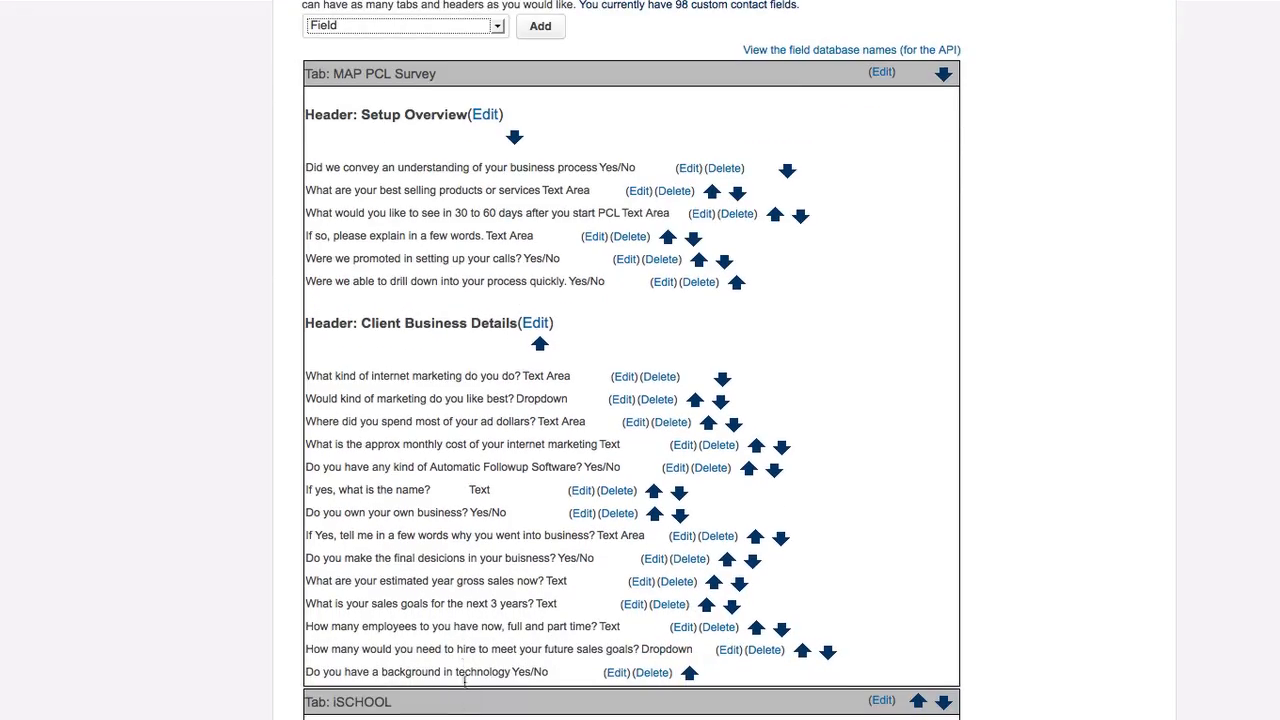
scroll(632, 360, "down", 10)
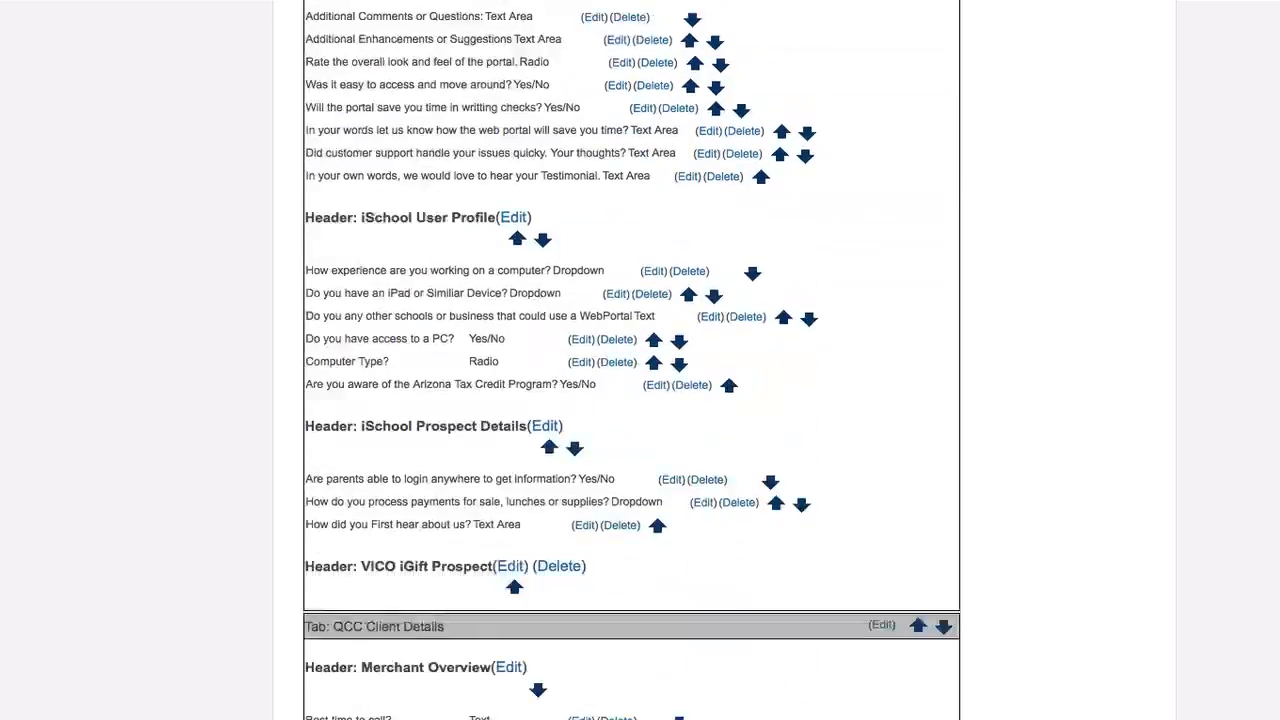
scroll(632, 360, "down", 3)
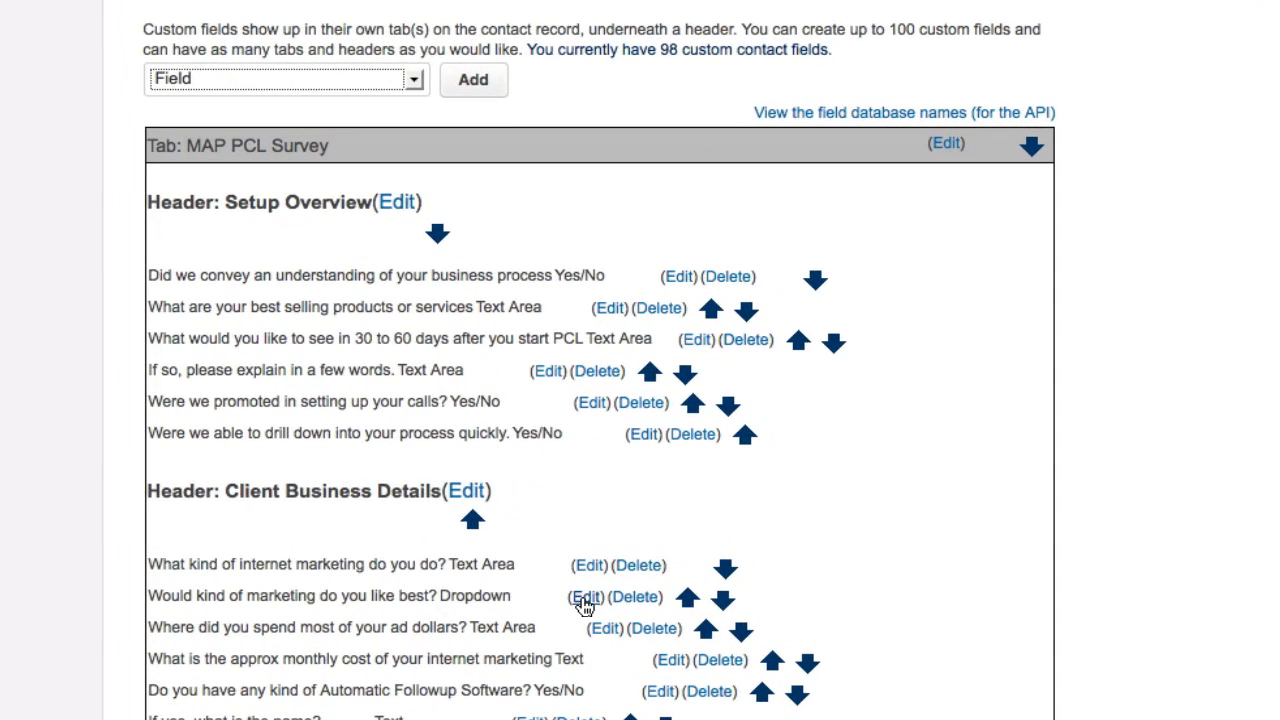
Add "Other" as the last option of the marketing preference dropdown field under Client Business Details and save the field.
left_click(622, 567)
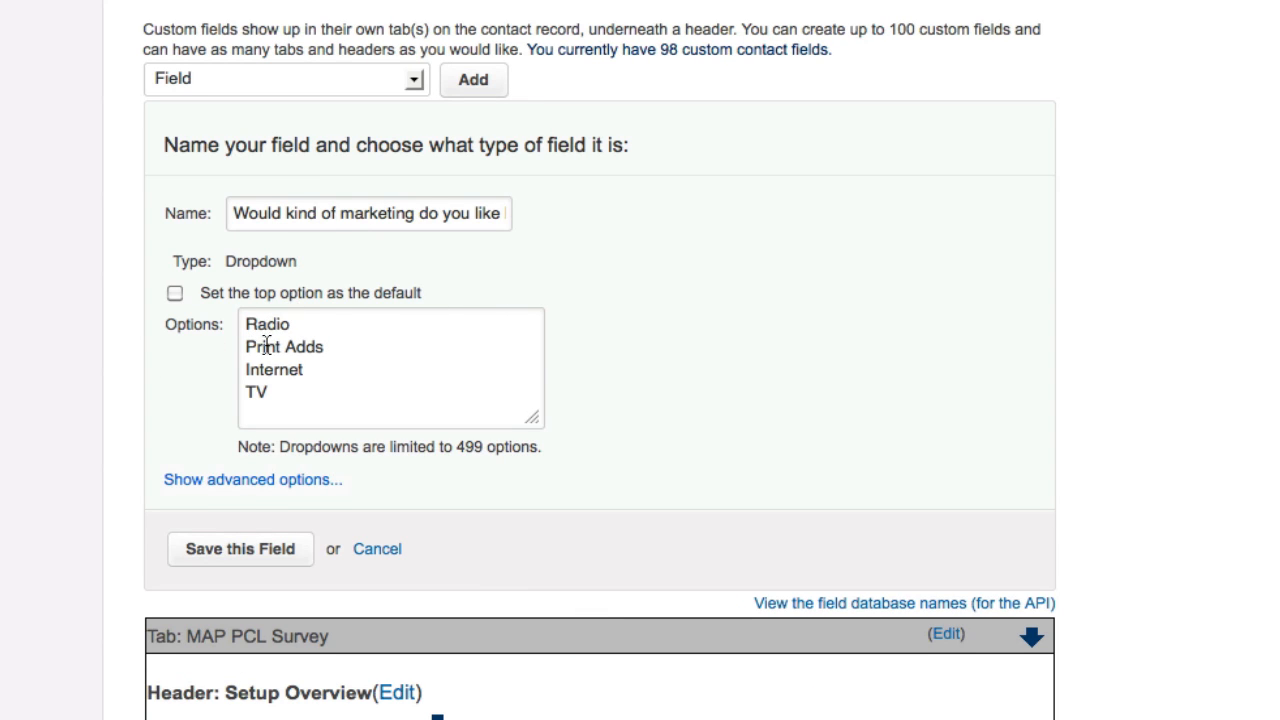
left_click(268, 402)
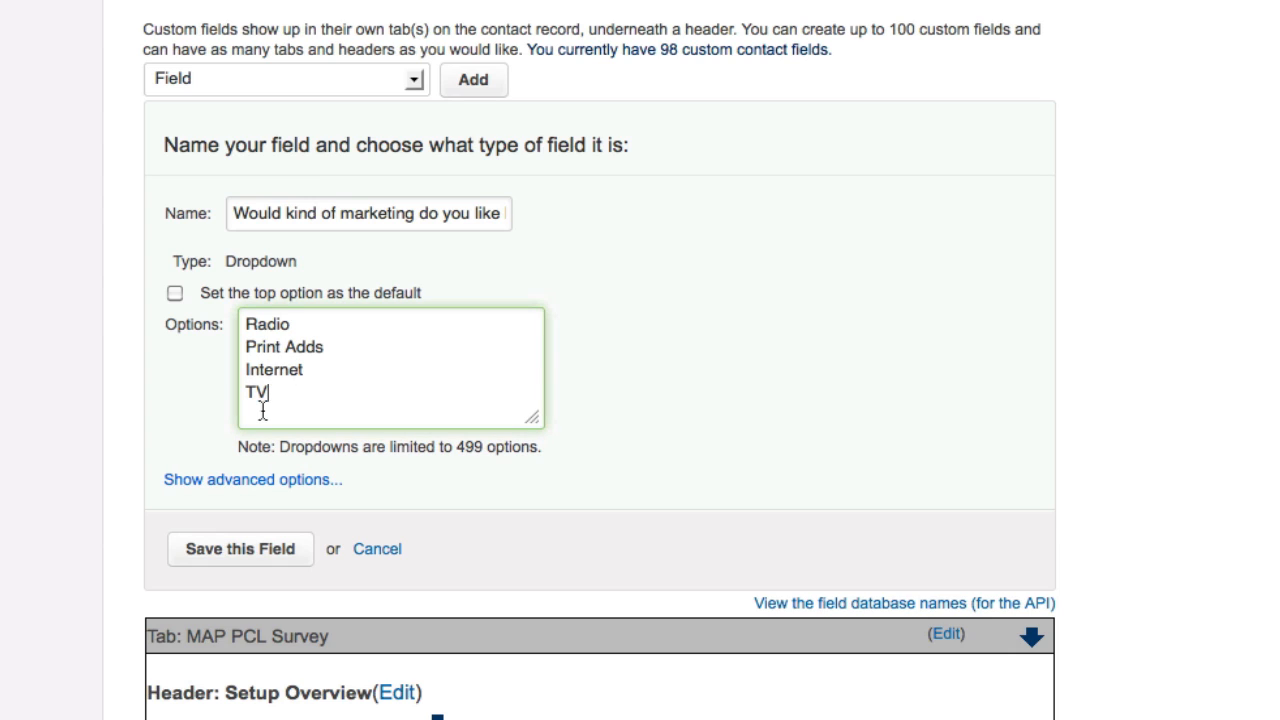
key("Return")
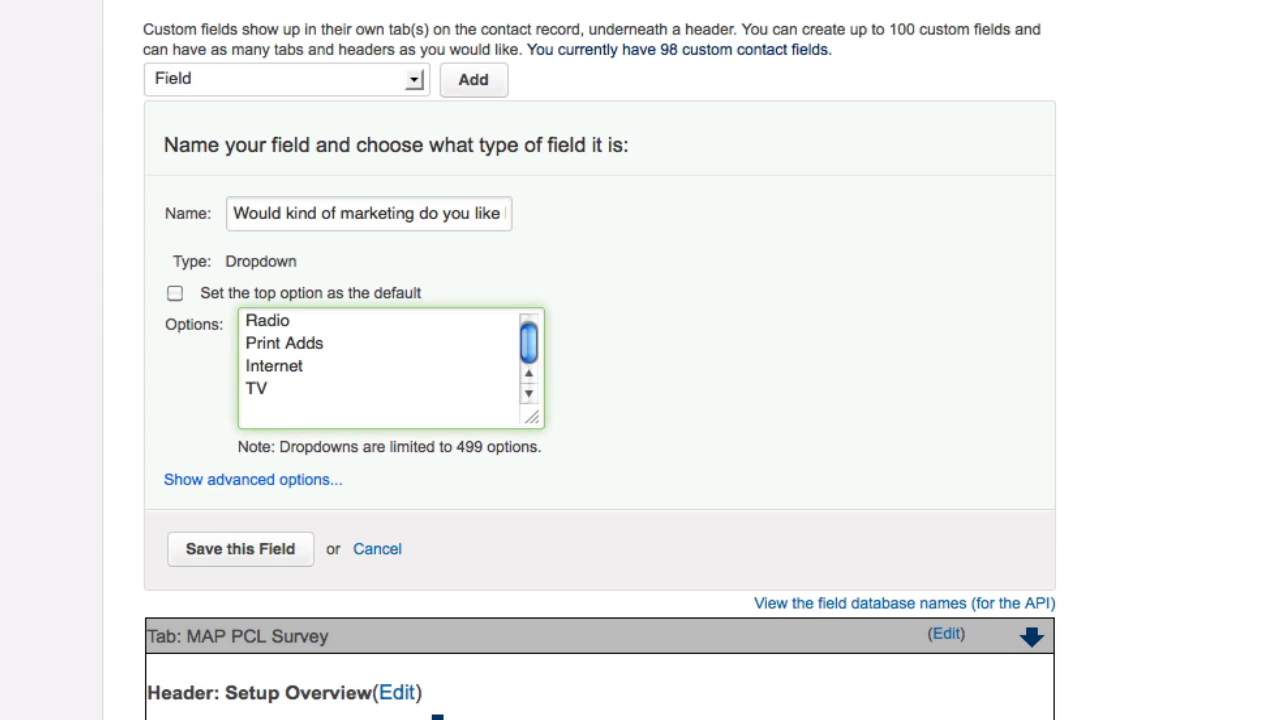
type("OPther")
key("BackSpace")
key("BackSpace")
key("BackSpace")
key("BackSpace")
key("BackSpace")
type("ther")
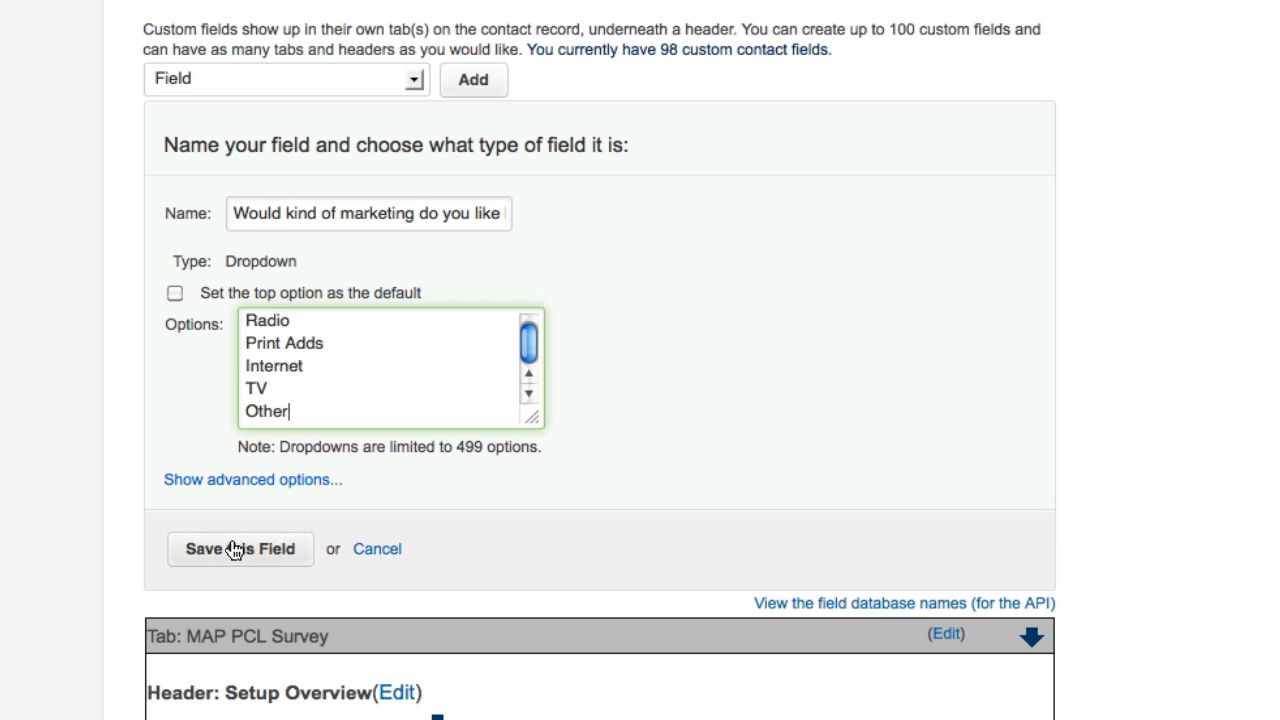
left_click(242, 556)
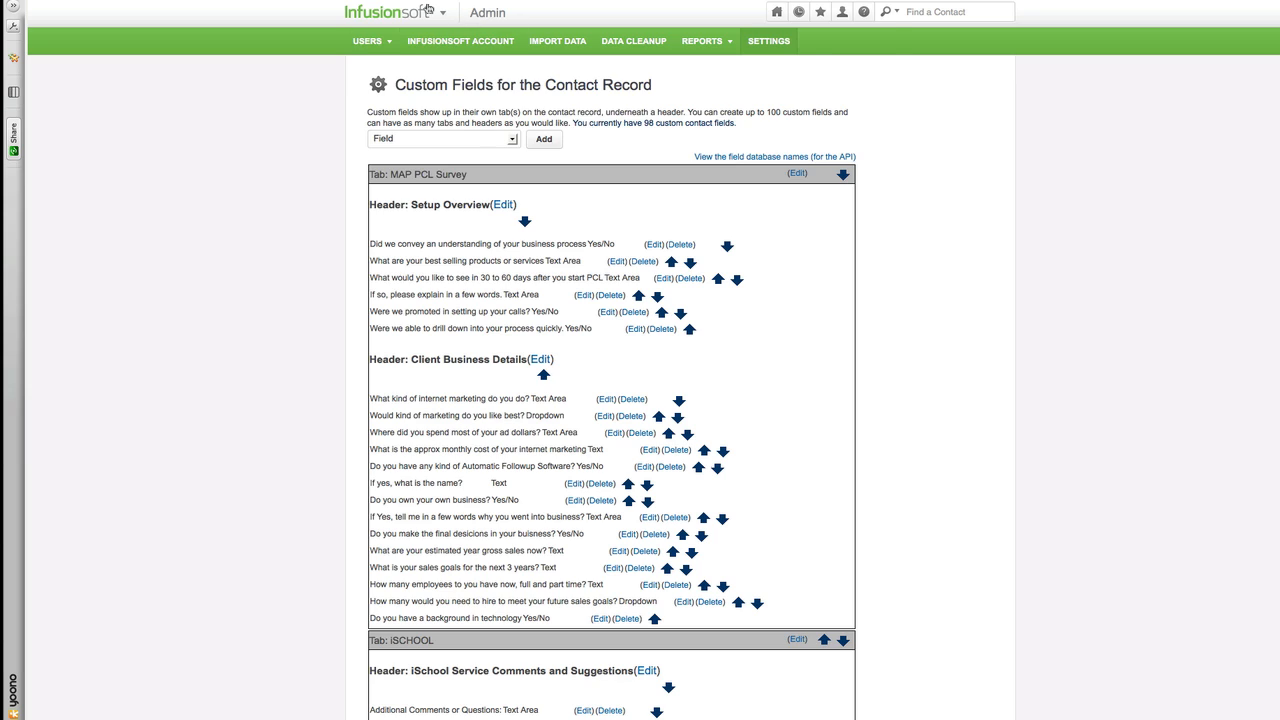
Open the list of legacy web forms in the Marketing area.
mouse_move(433, 14)
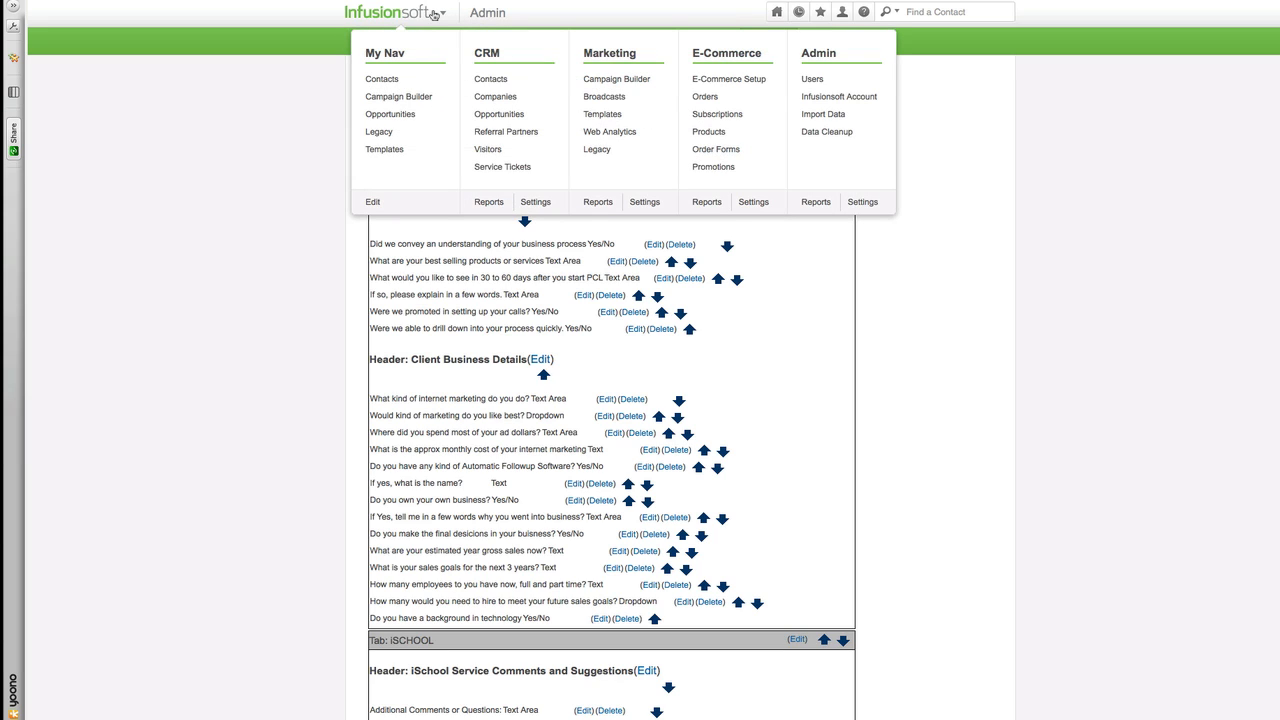
left_click(598, 150)
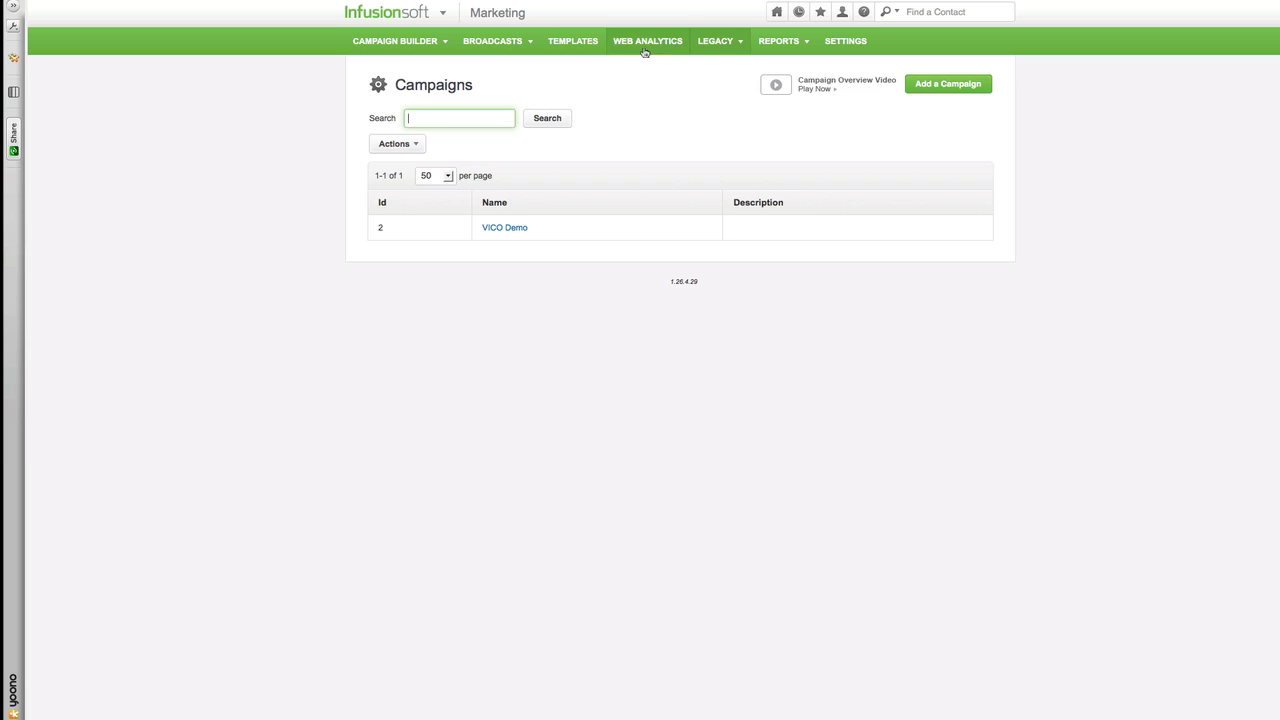
mouse_move(715, 44)
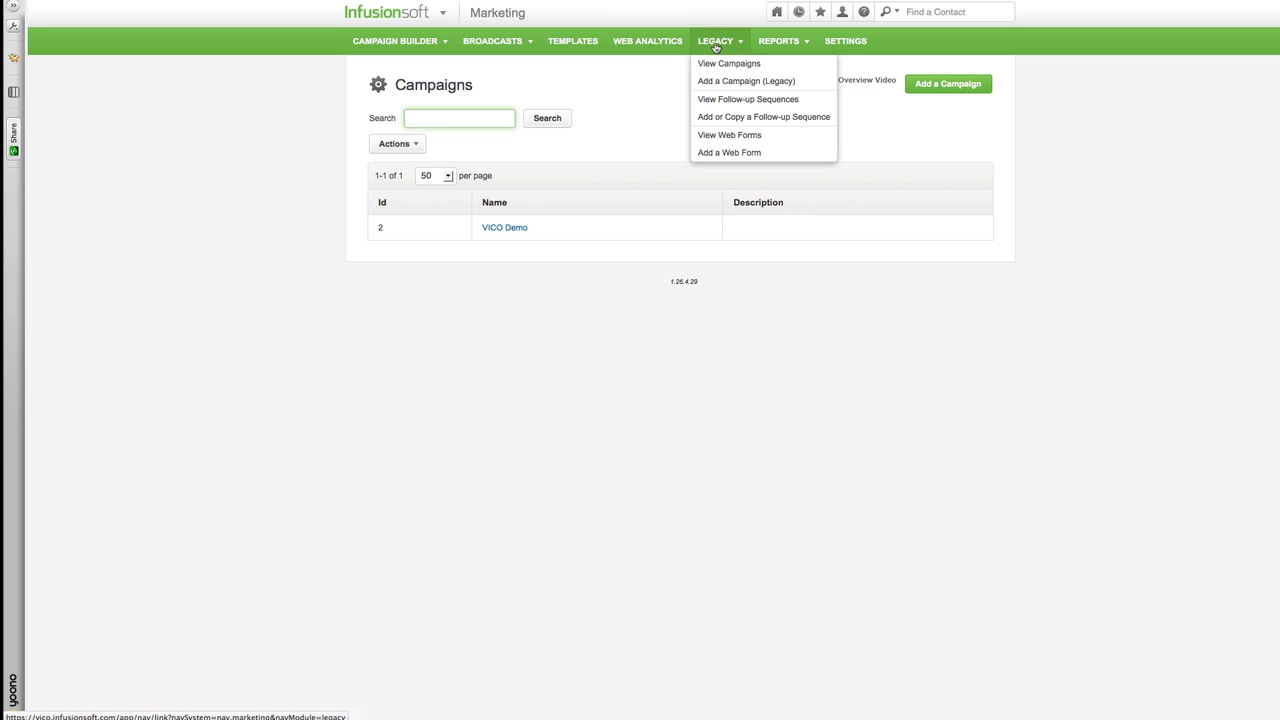
left_click(724, 137)
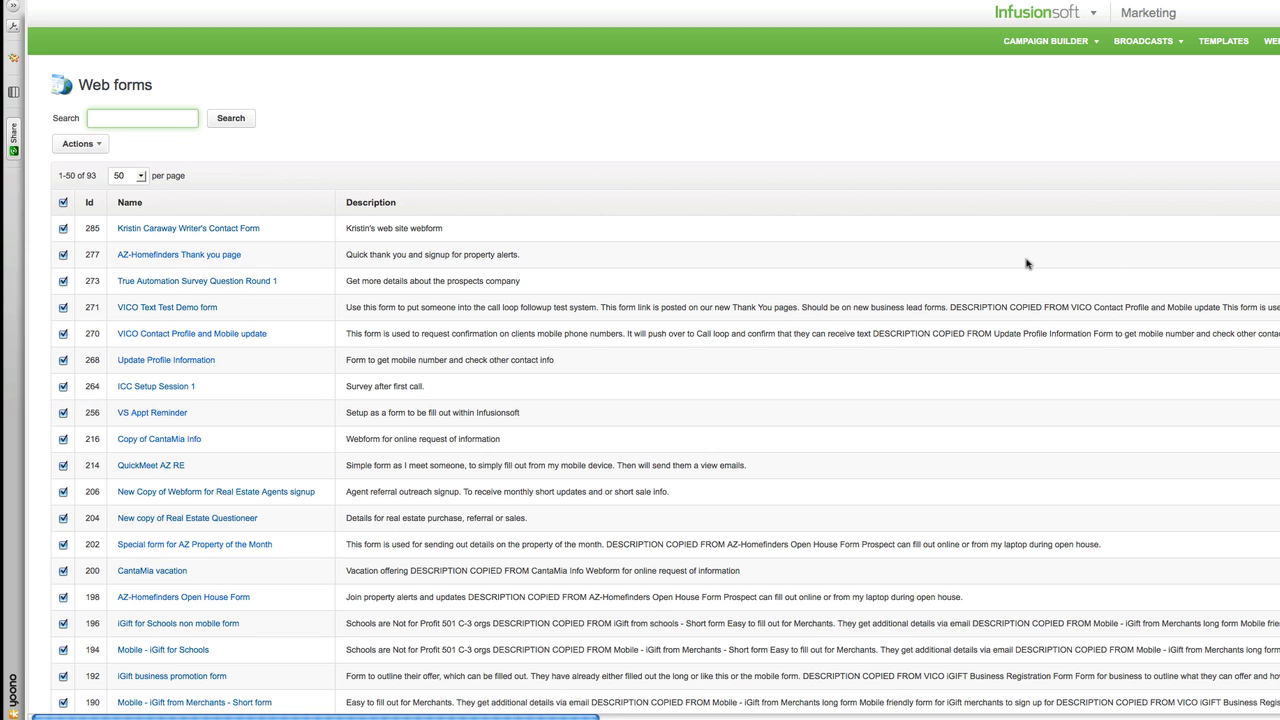
Create a new web form named "MAP PCL Survey" with the description "Can pole our clients and get feedback on our services.".
scroll(1204, 590, "right", 15)
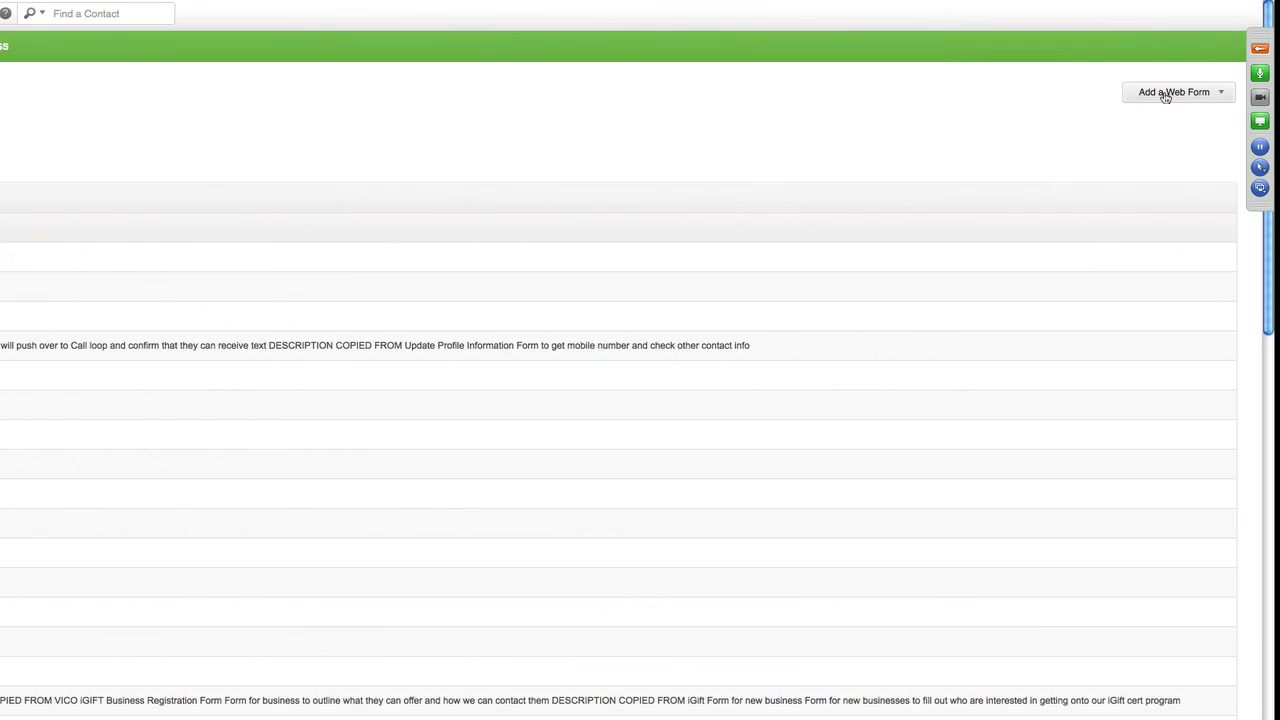
left_click(1155, 96)
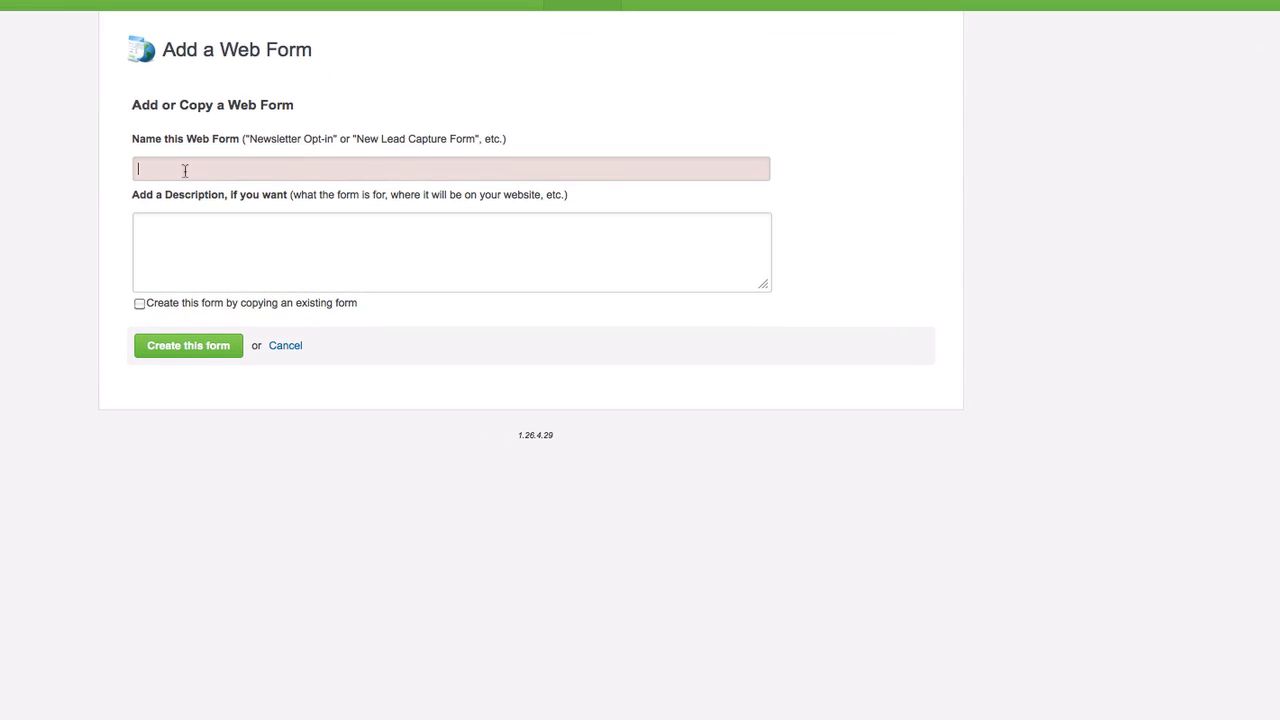
type("MAP PCL")
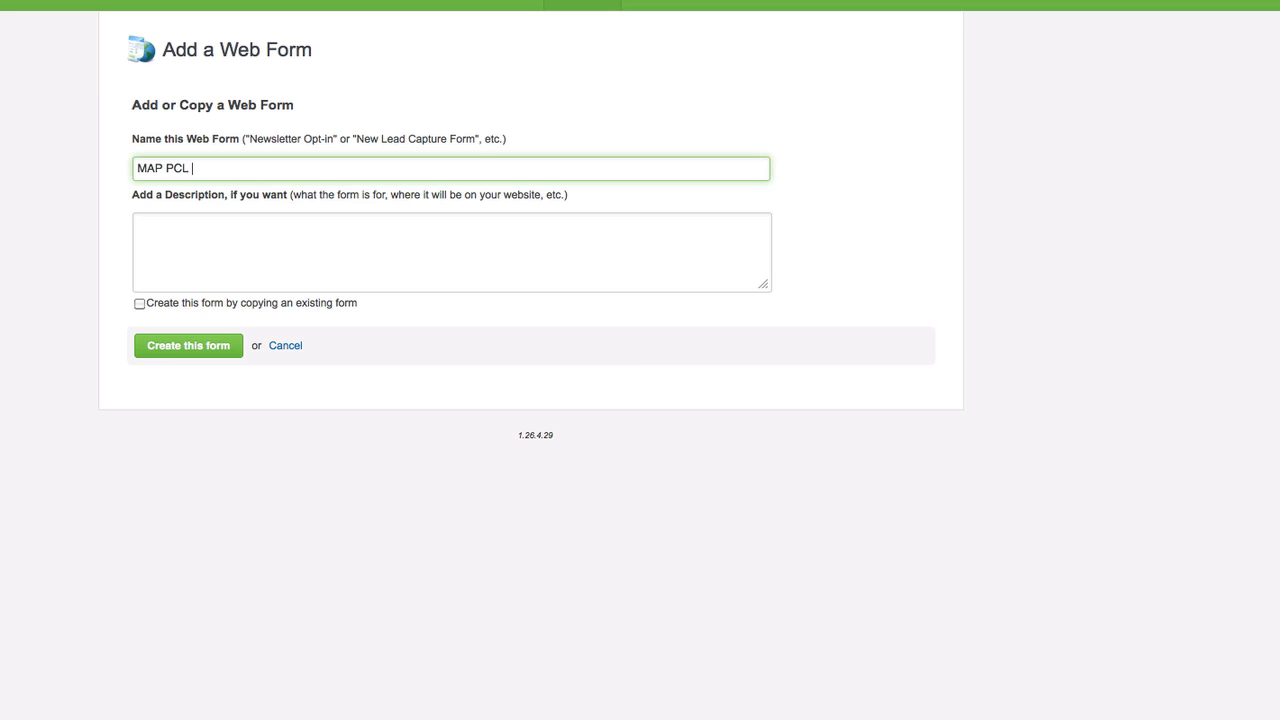
type(" Survey")
left_click(151, 235)
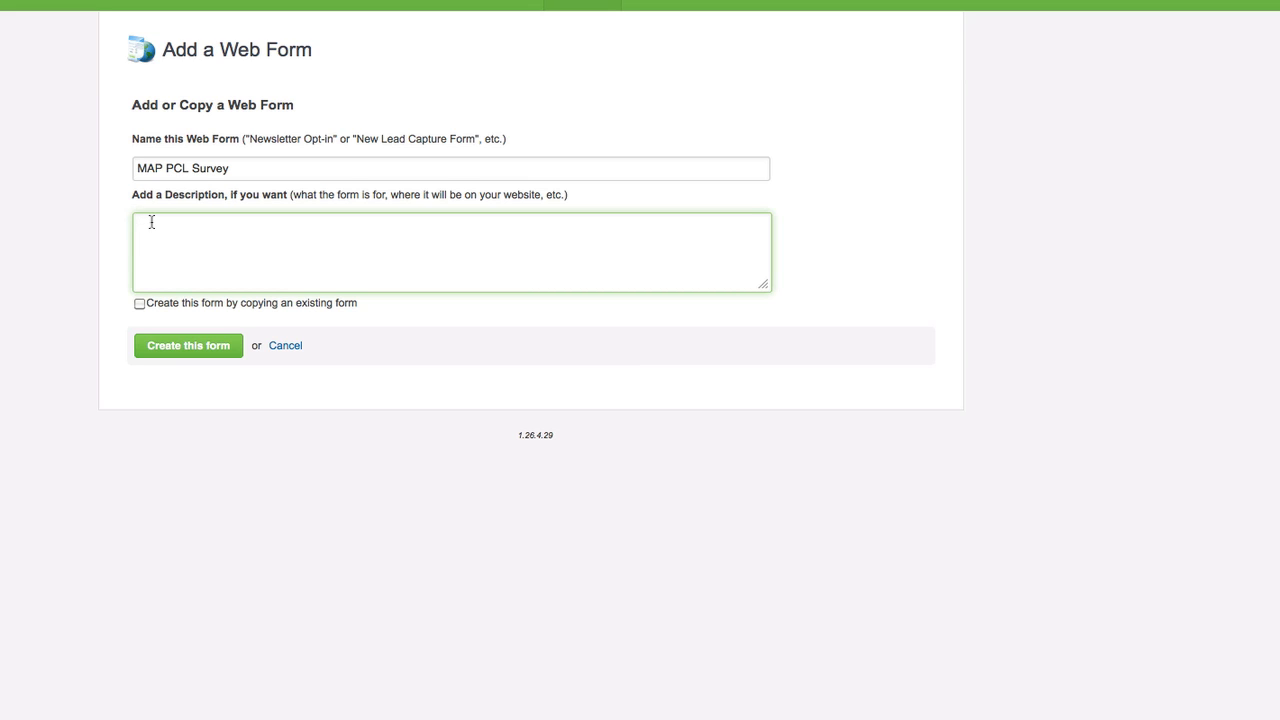
type("Can pole our clients and get feedb")
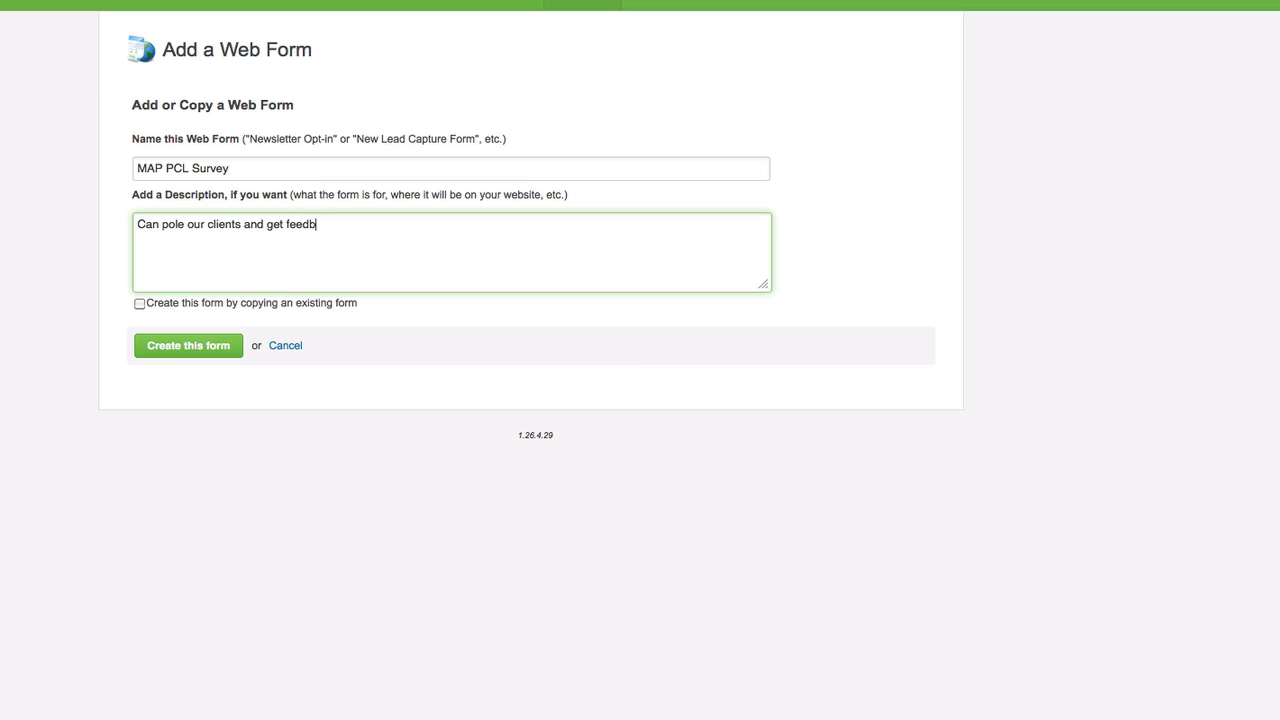
type("ack on our services.")
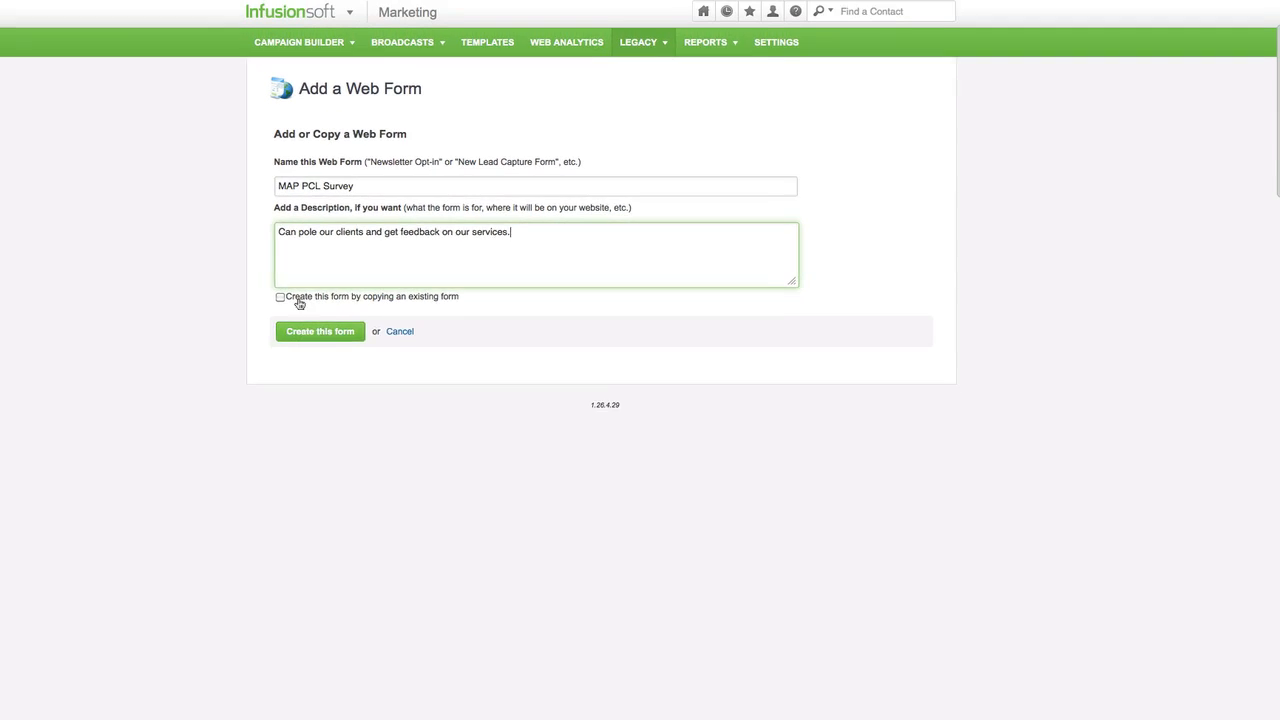
left_click(334, 336)
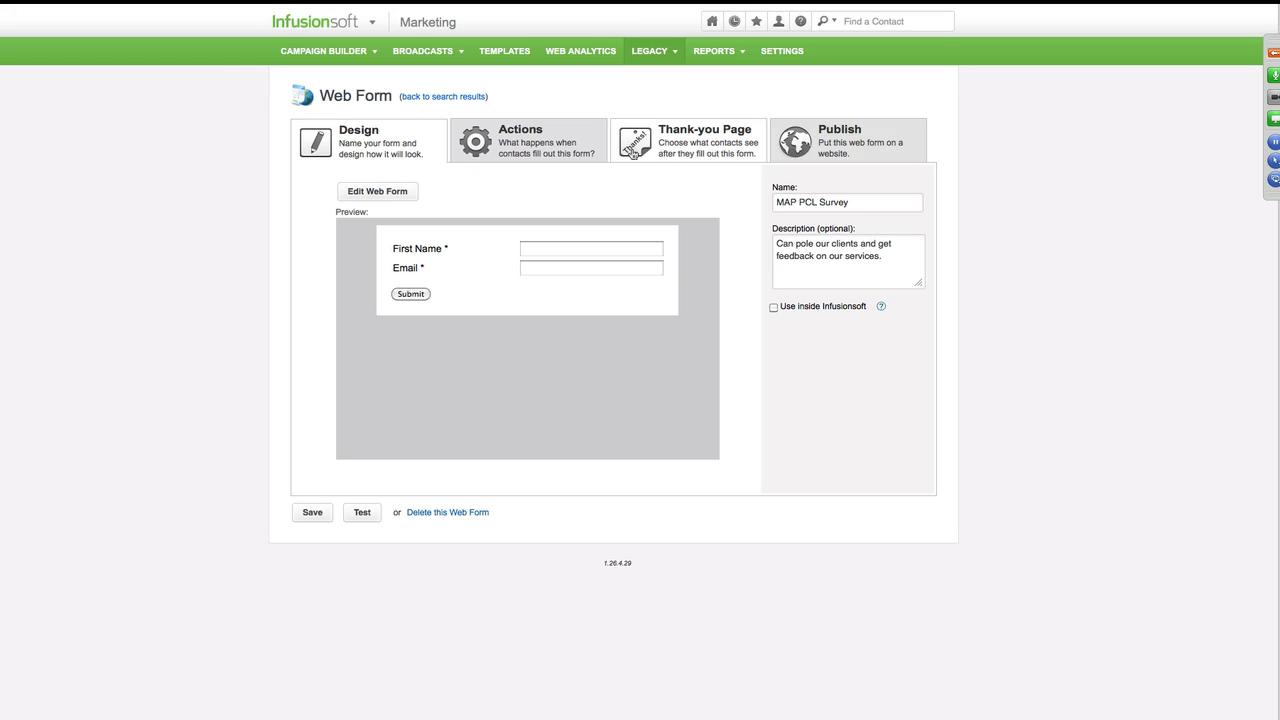
Open the web form for editing and insert a divider between the Email field and the Submit button.
left_click(386, 192)
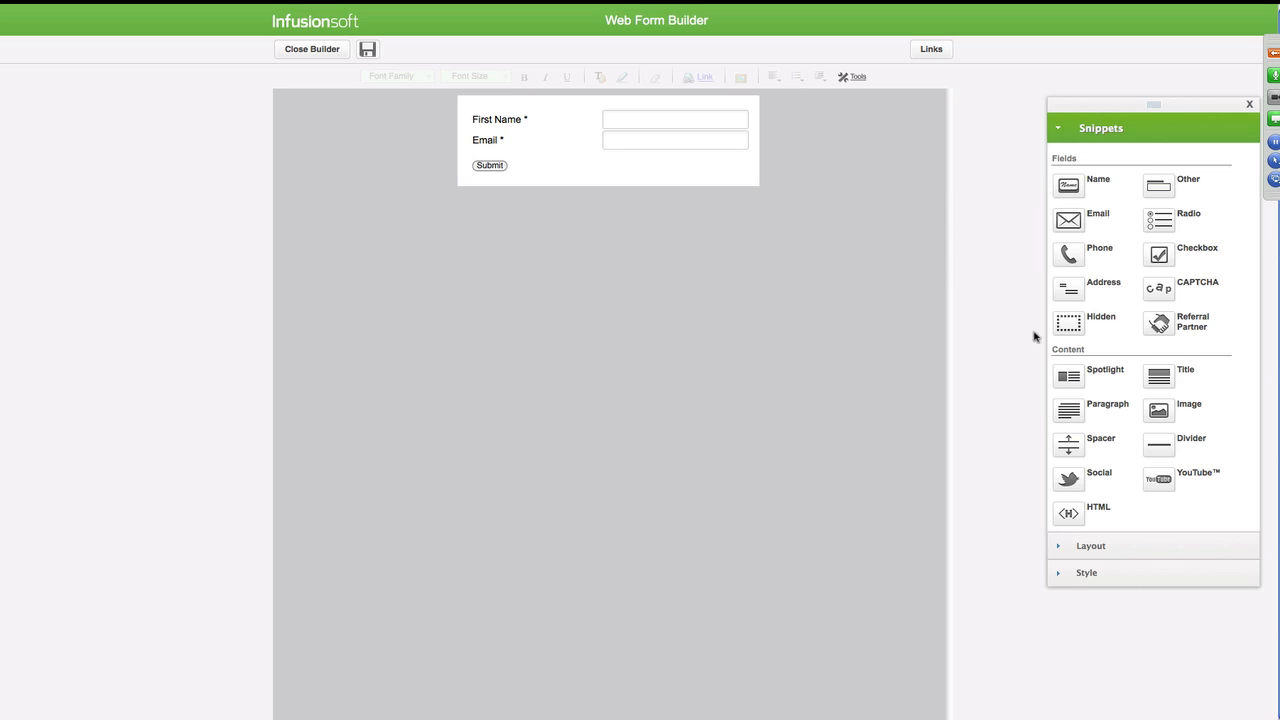
left_click_drag(1175, 447, 612, 160)
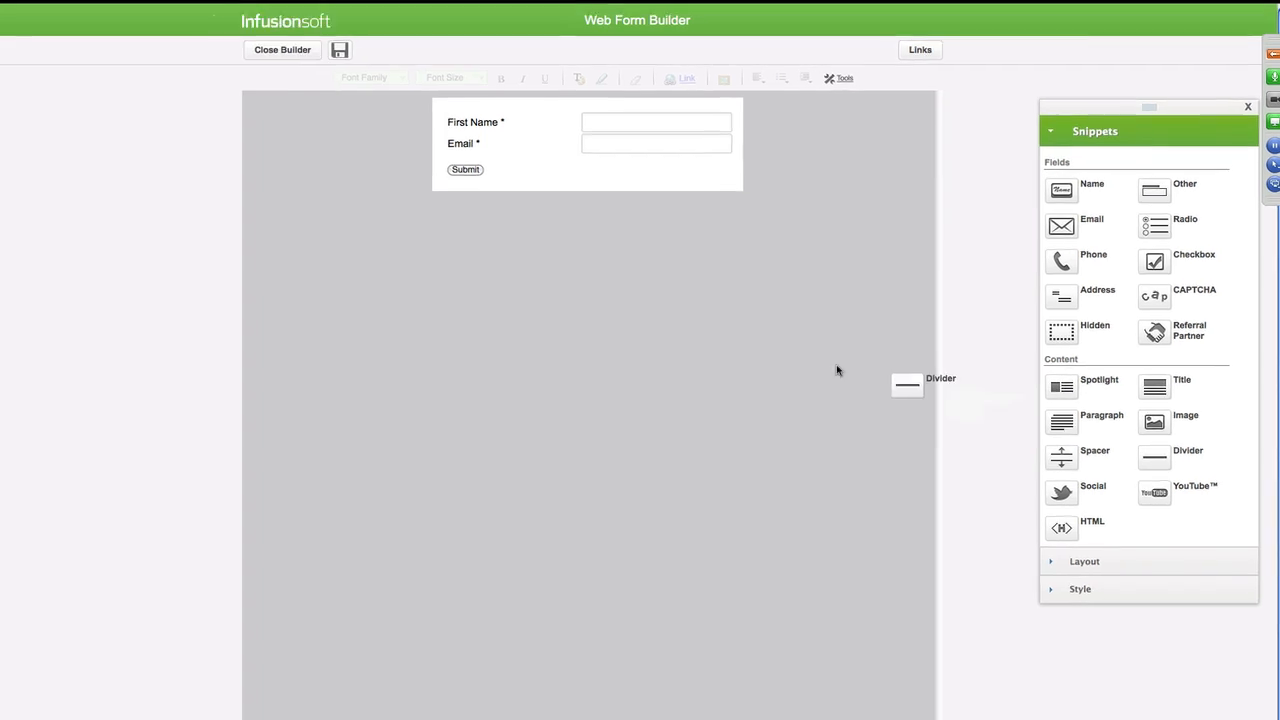
left_click_drag(476, 187, 479, 186)
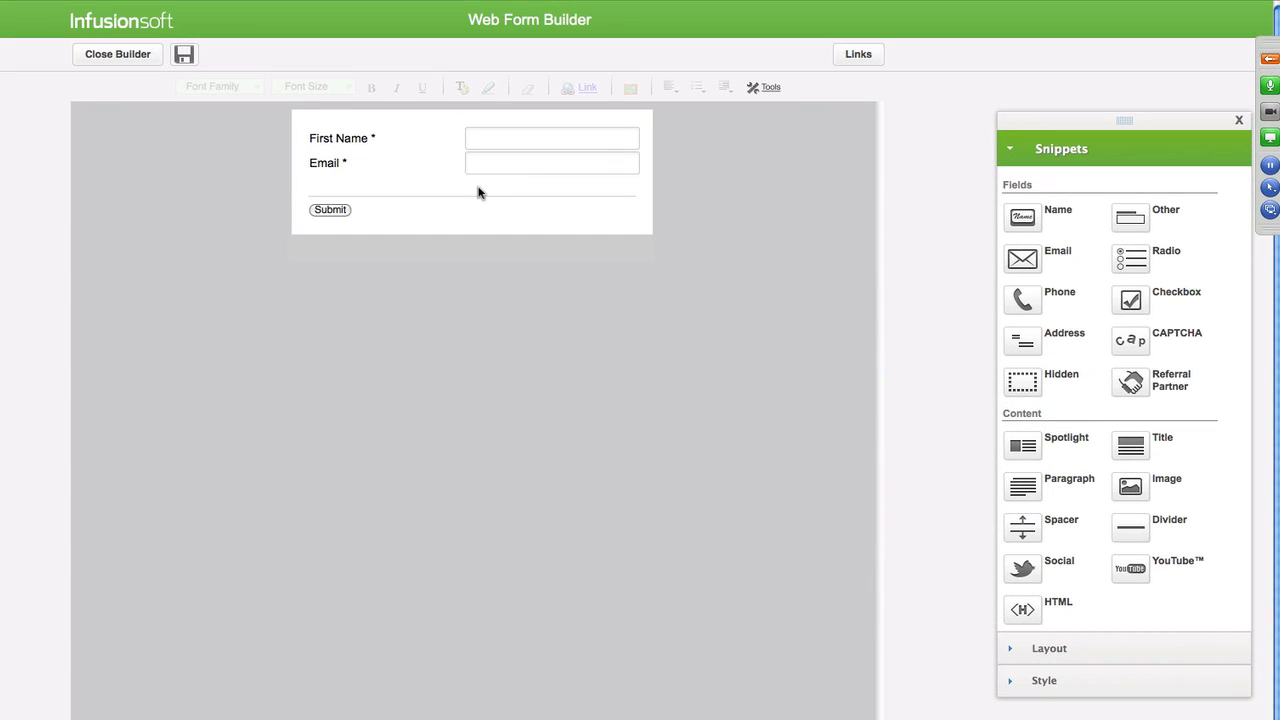
Insert a paragraph between the Email field and the divider, and clear its placeholder text.
left_click_drag(1043, 495, 490, 192)
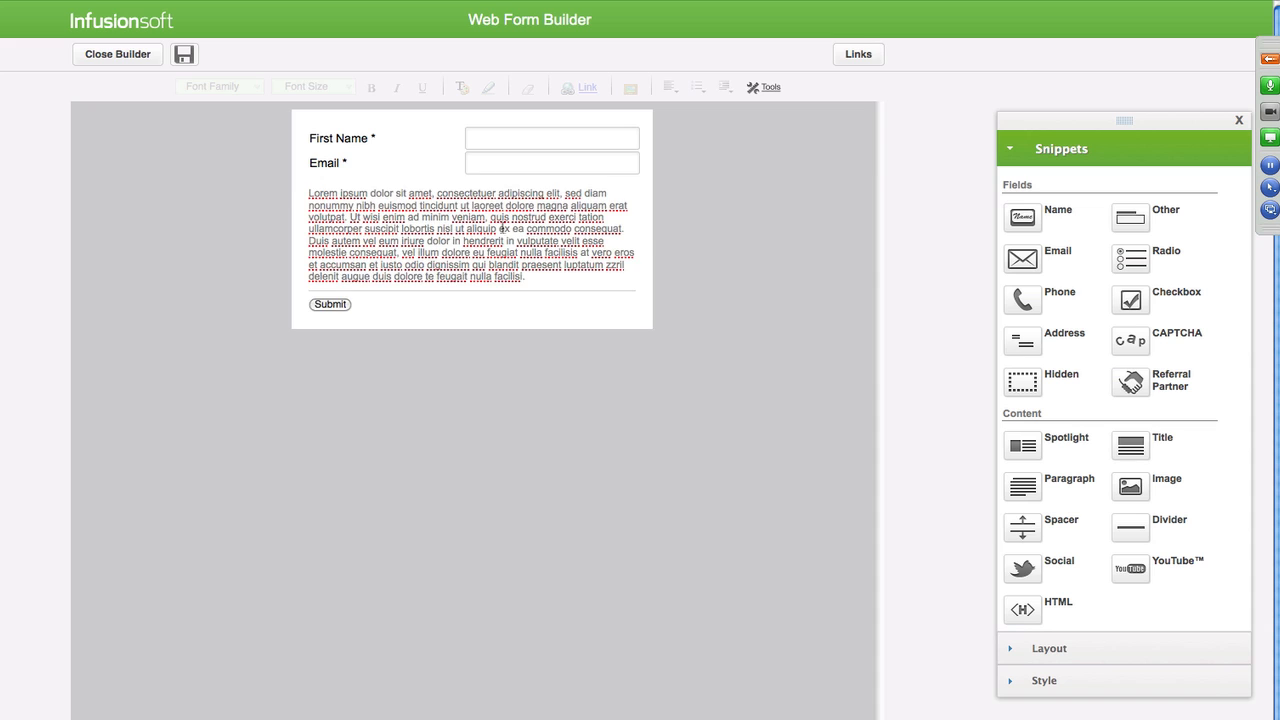
left_click(510, 265)
left_click_drag(526, 278, 341, 193)
key("BackSpace")
key("BackSpace")
key("BackSpace")
key("BackSpace")
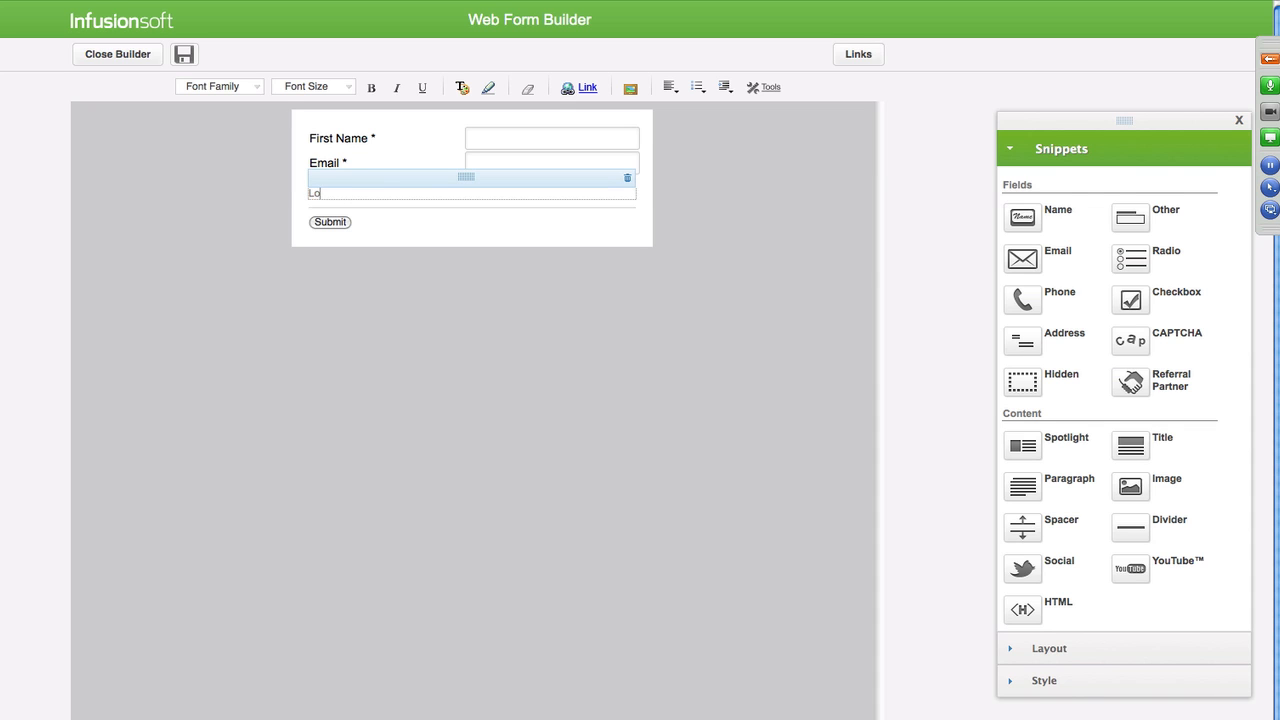
key("BackSpace")
key("BackSpace")
Enter "Please let us know how we are doing." as the paragraph's text.
type("Pleas")
type("e let us know ")
type("how wec an")
key("BackSpace")
key("BackSpace")
key("BackSpace")
key("BackSpace")
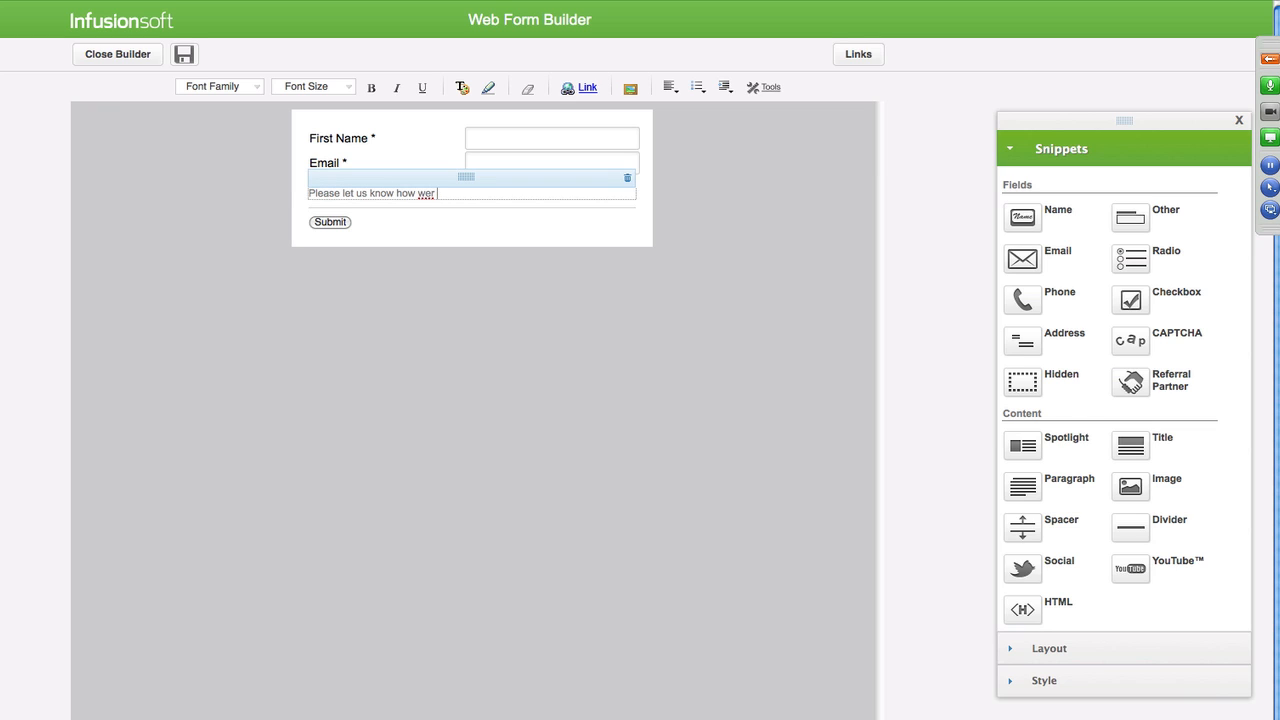
type("are doing.")
Set the paragraph's font size to 3 (12pt) and centre its text.
left_click_drag(480, 193, 307, 194)
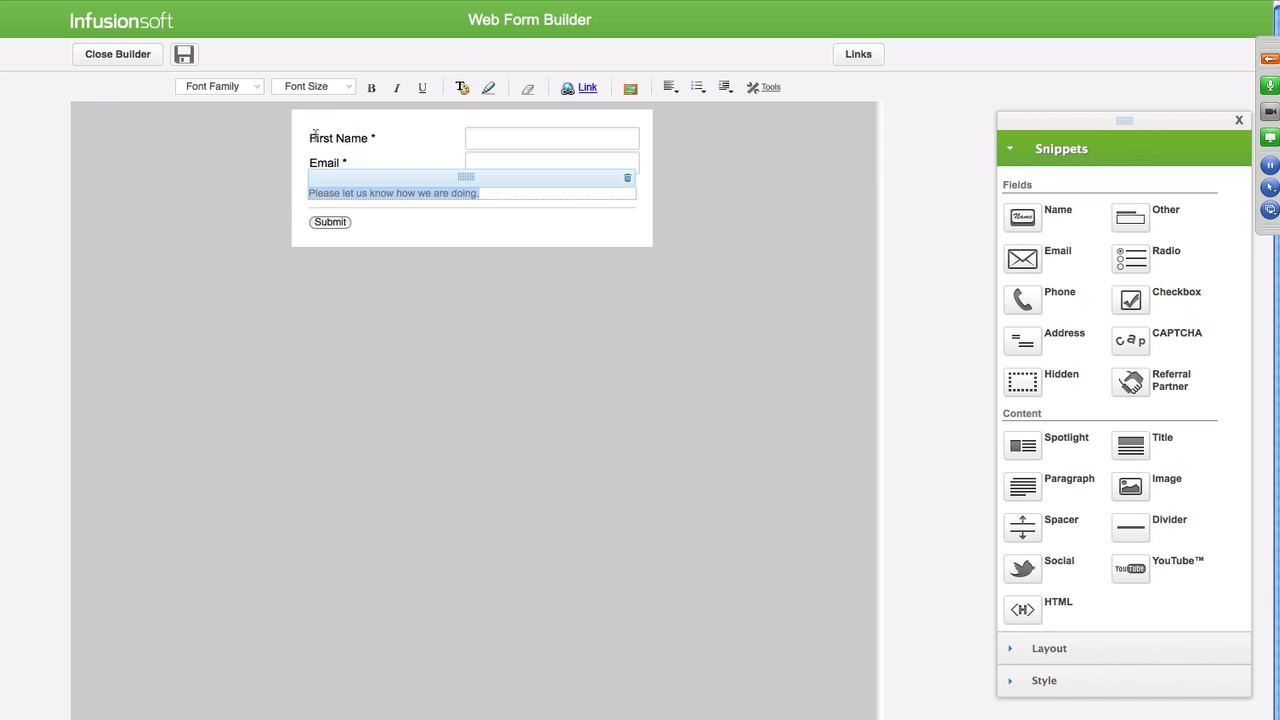
left_click(318, 92)
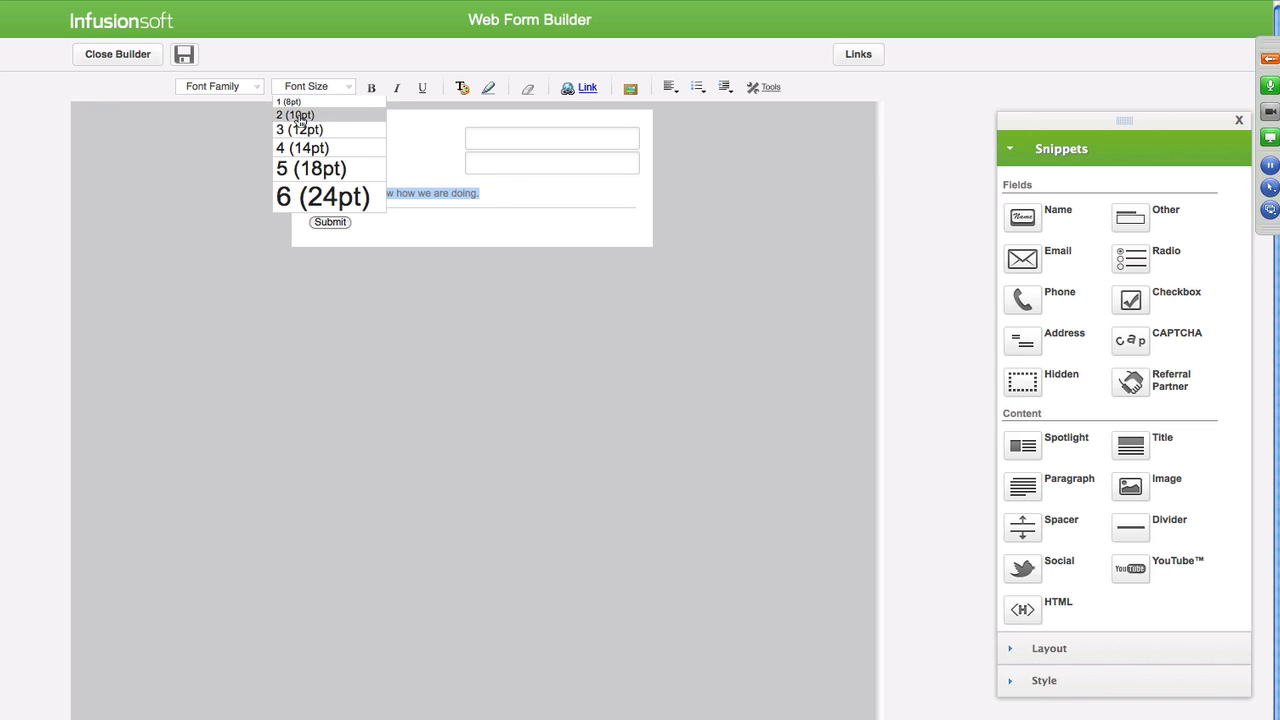
left_click(297, 129)
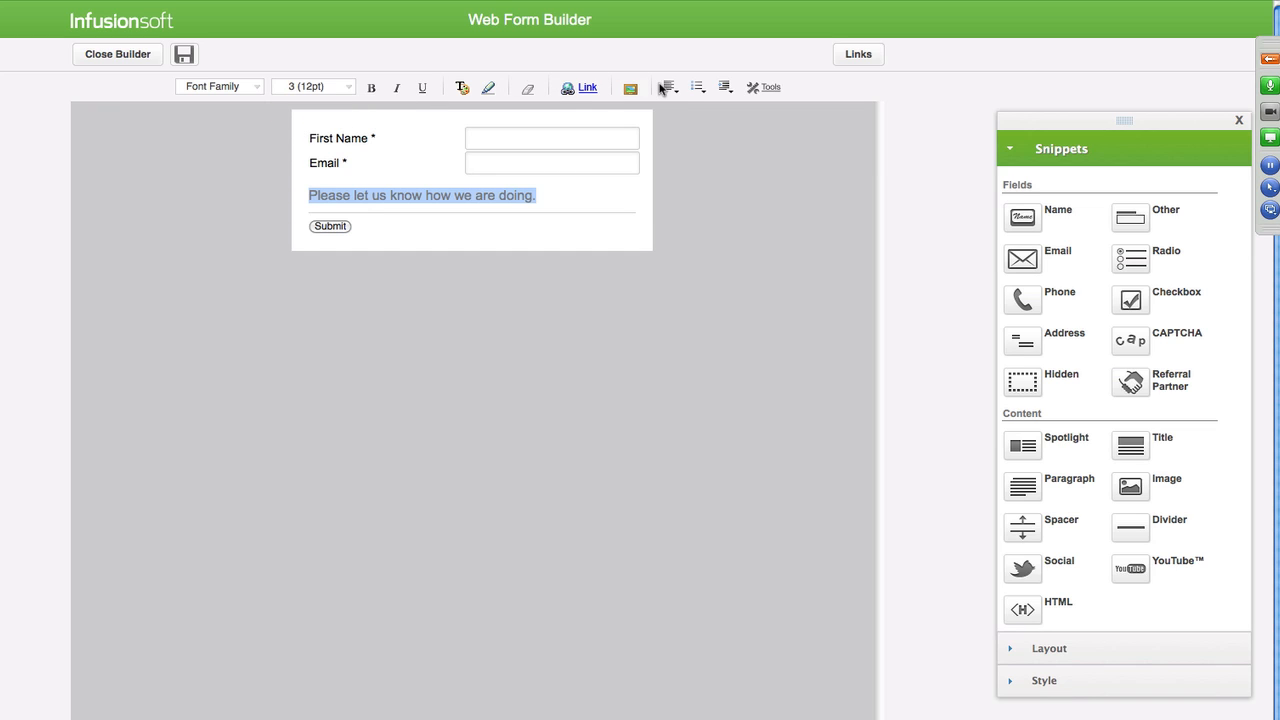
left_click(669, 89)
left_click(673, 128)
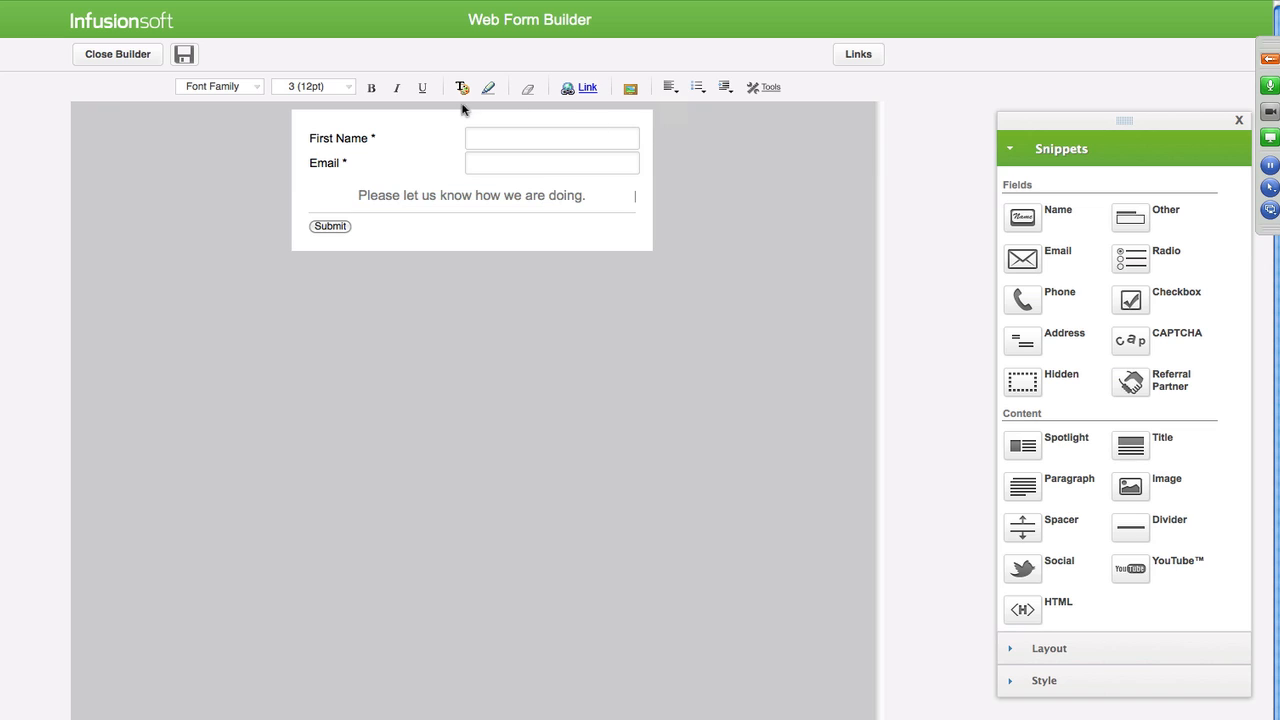
Replace the paragraph's closing period with a question mark and colour all of its text dark blue.
left_click(599, 195)
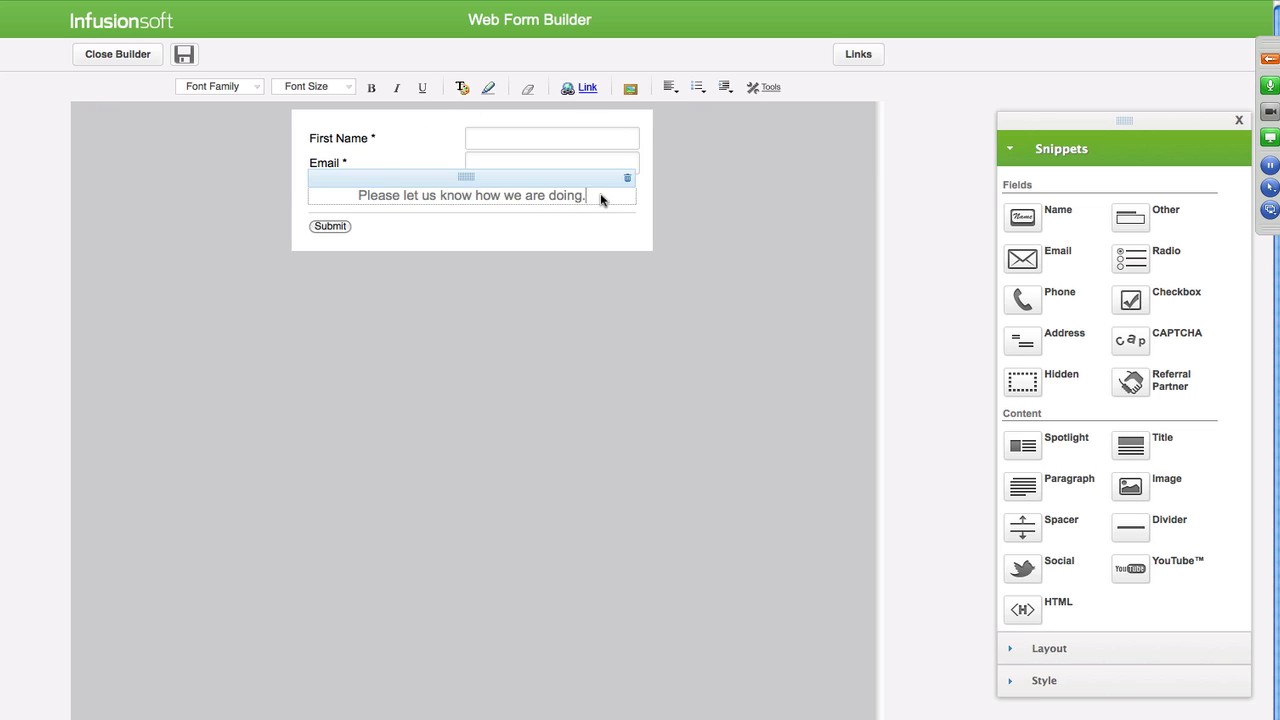
key("BackSpace")
type("?")
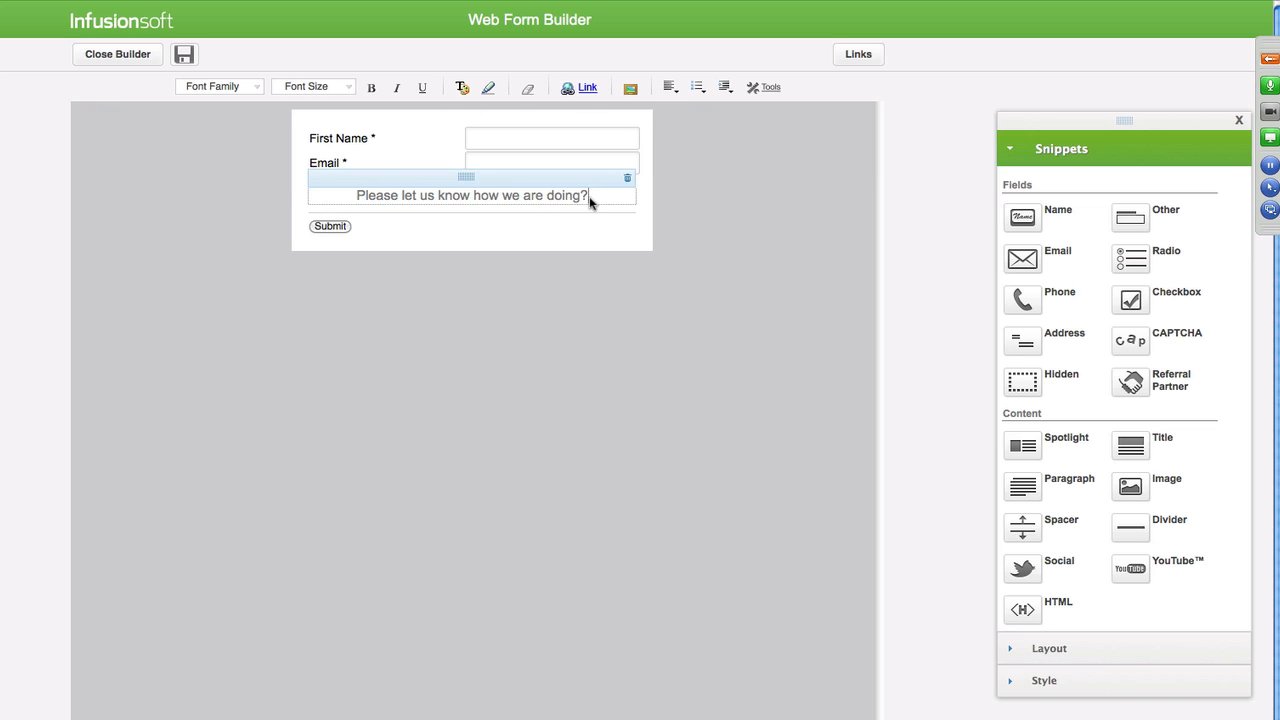
left_click_drag(590, 198, 323, 197)
left_click(461, 88)
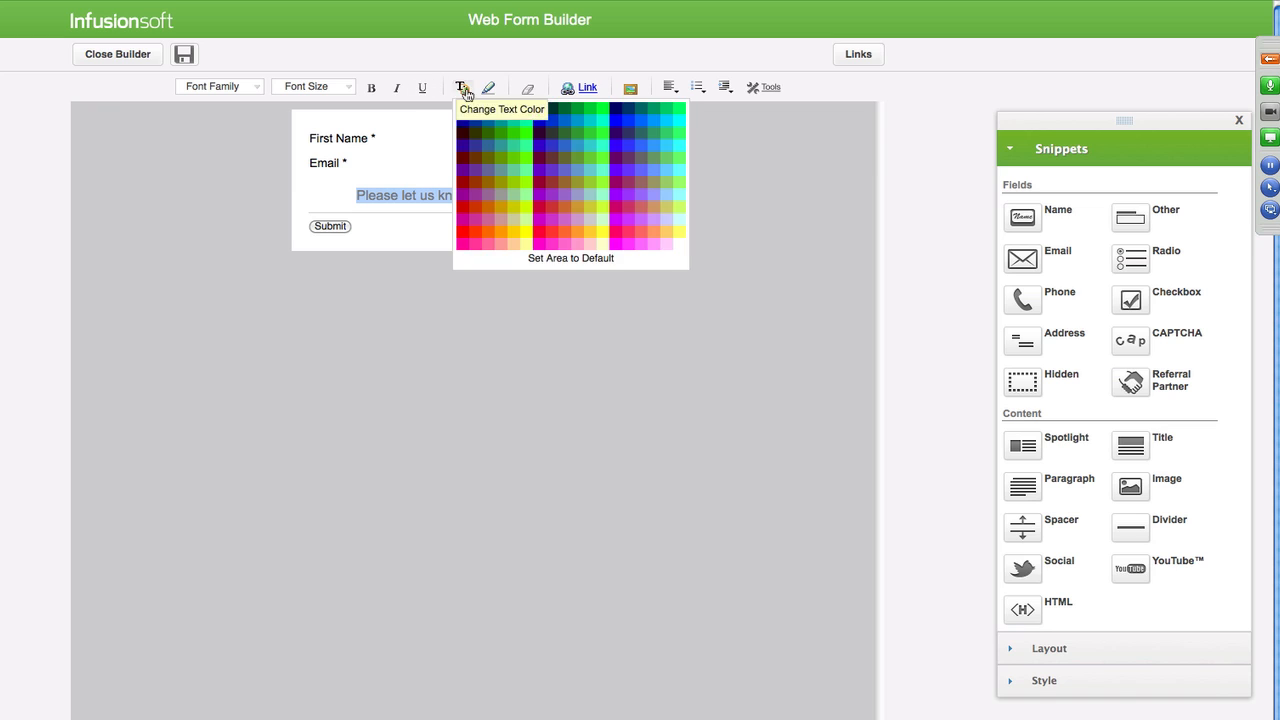
left_click(464, 122)
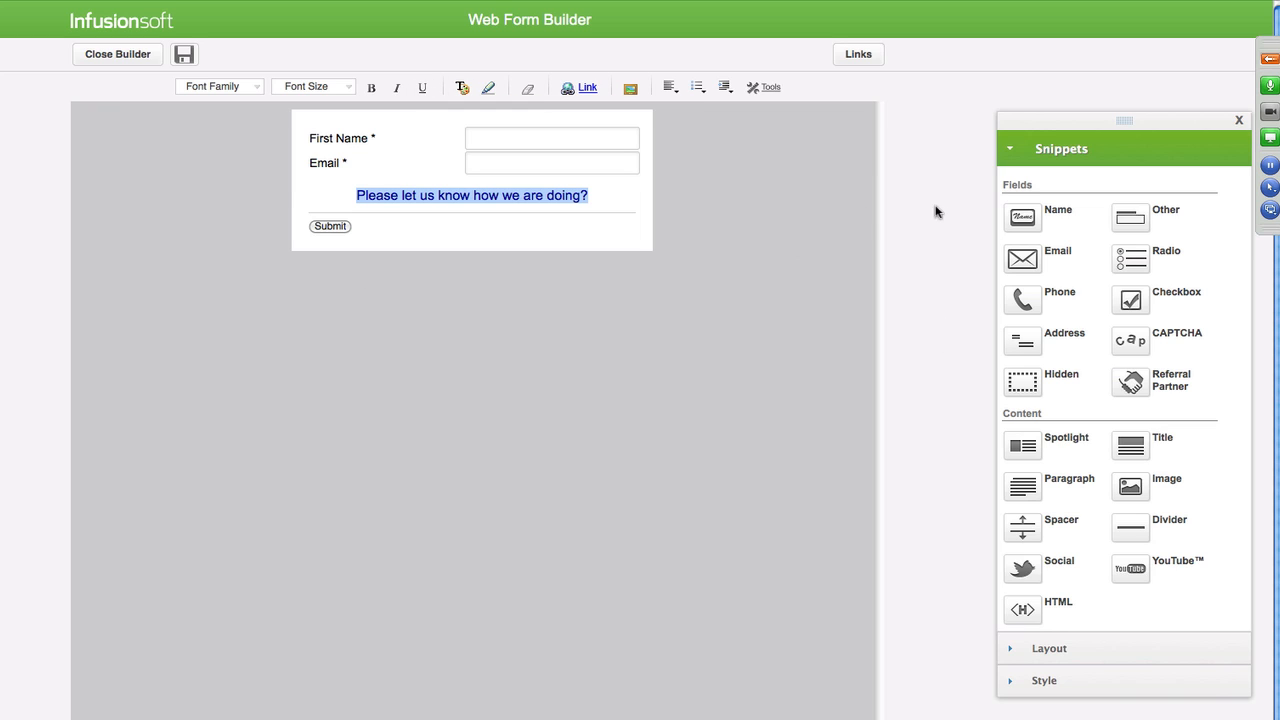
Insert an Other field below the divider, using the custom field "What are your growth goals for the next two (2) years?".
left_click_drag(1129, 214, 470, 228)
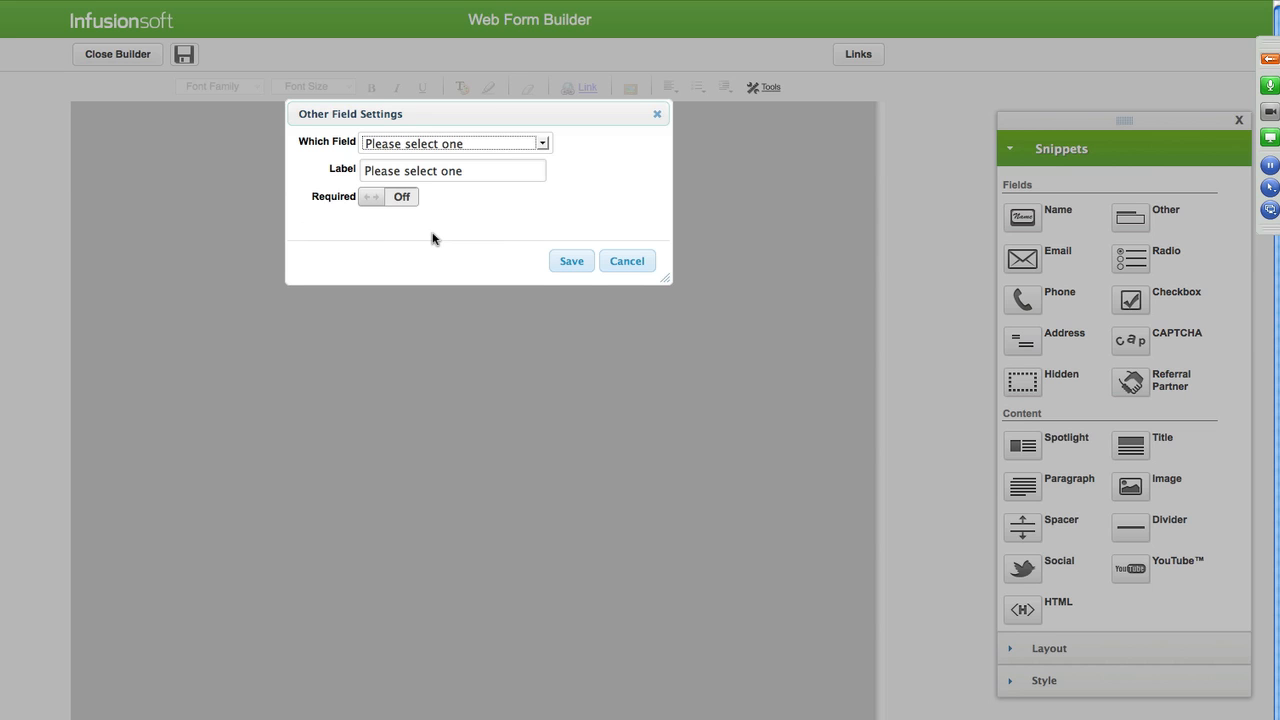
left_click(543, 146)
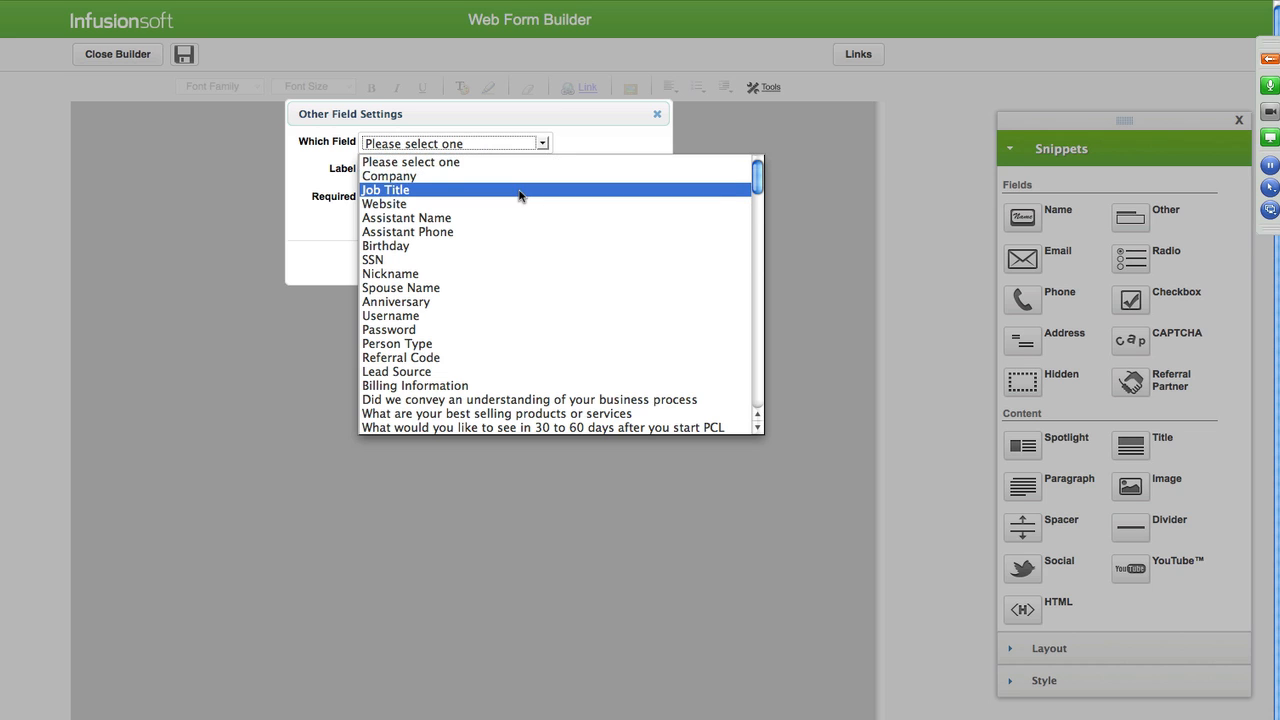
scroll(518, 195, "down", 3)
scroll(518, 195, "down", 1)
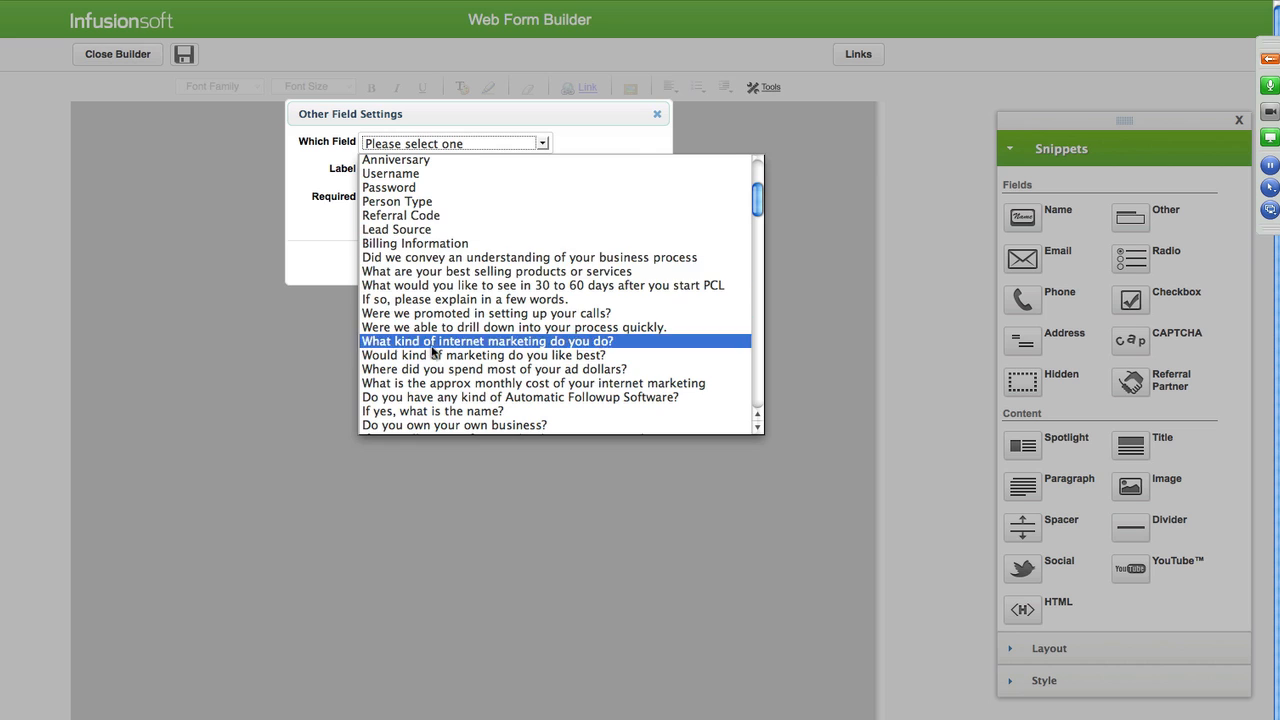
scroll(445, 272, "down", 15)
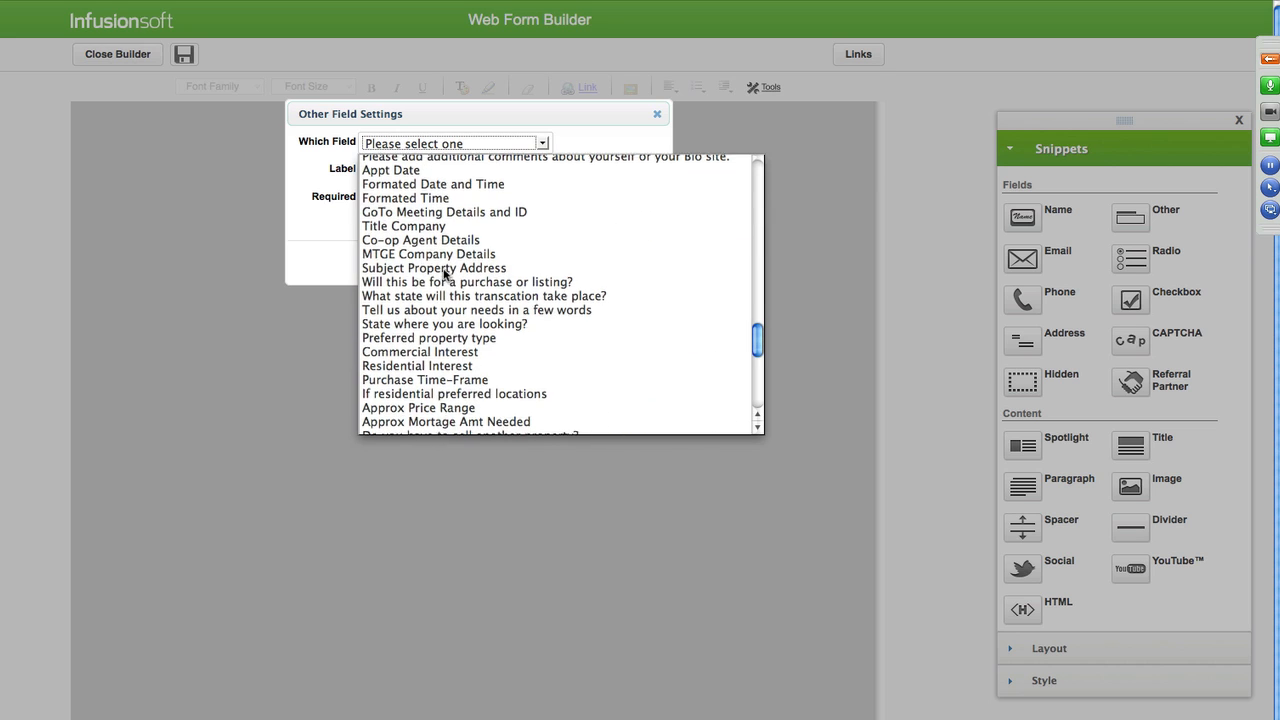
scroll(445, 272, "down", 10)
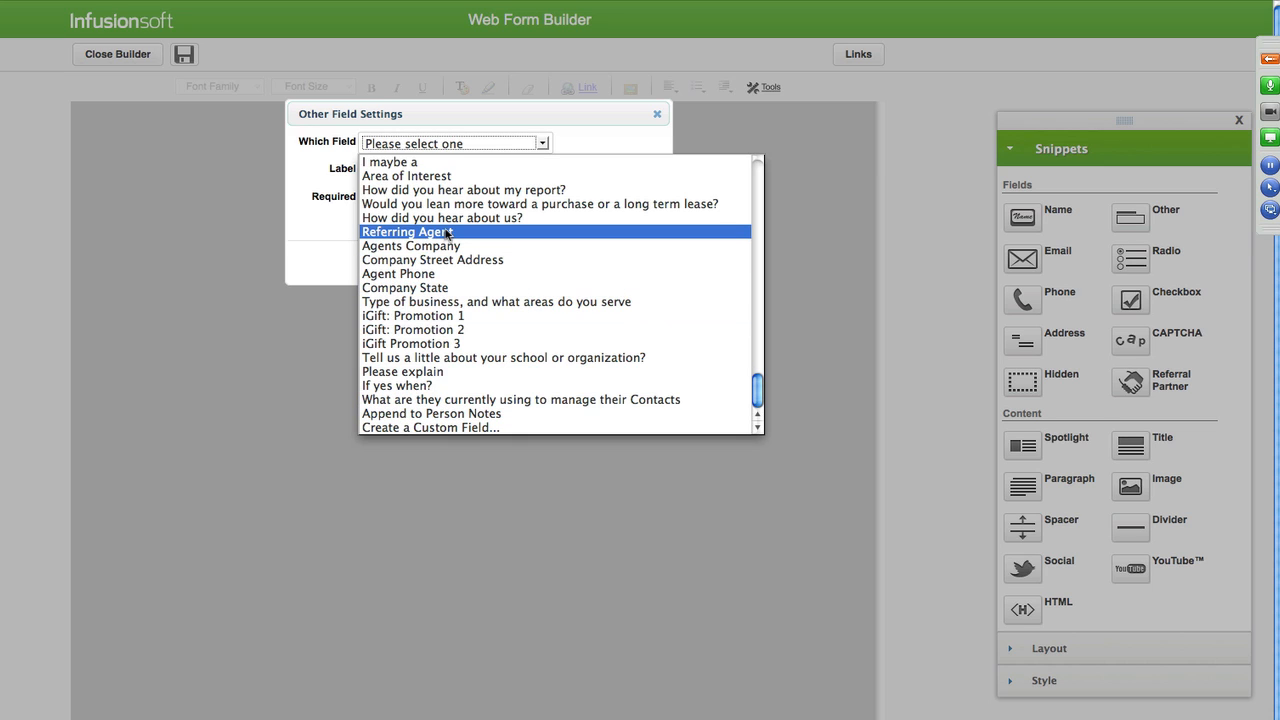
scroll(446, 230, "up", 5)
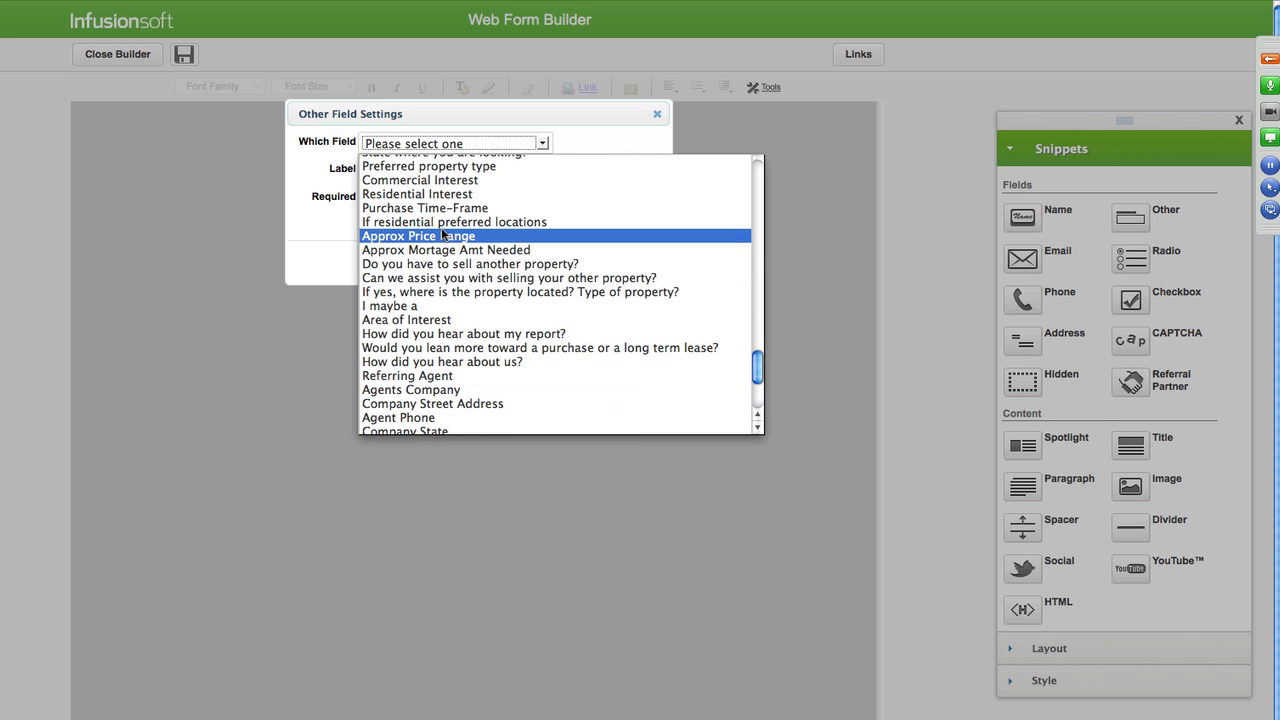
scroll(443, 234, "down", 5)
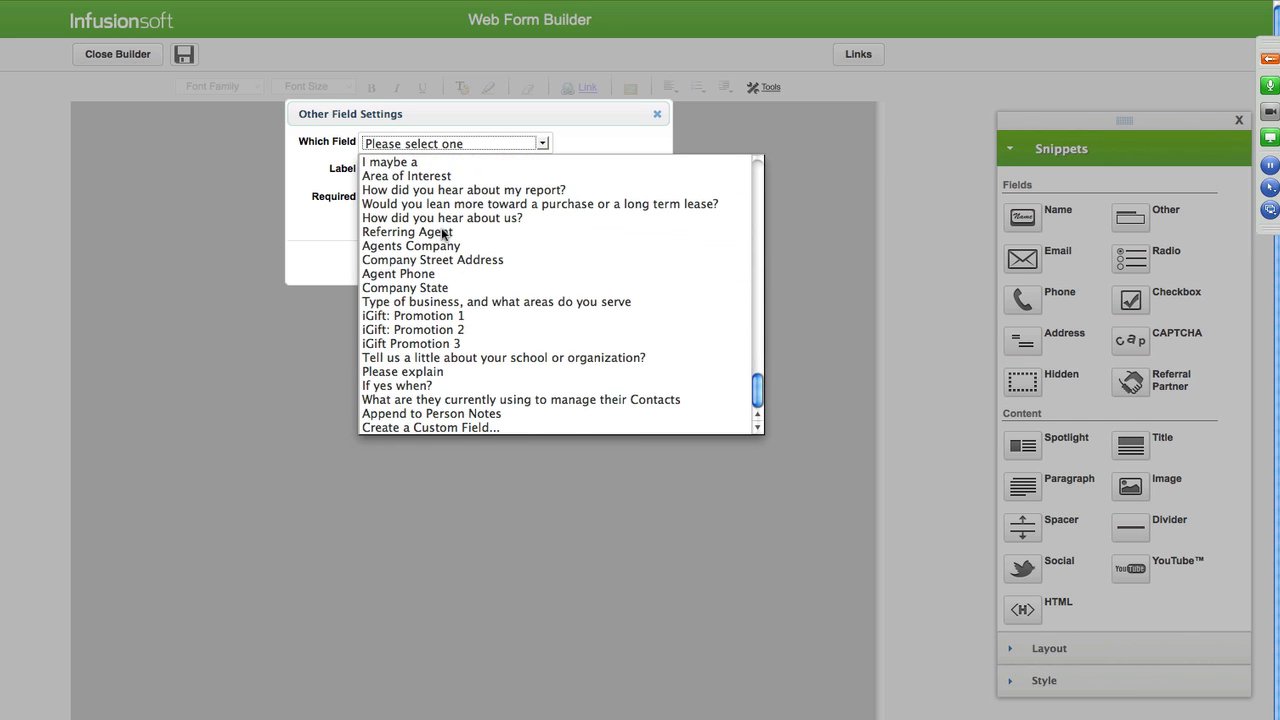
scroll(443, 233, "up", 10)
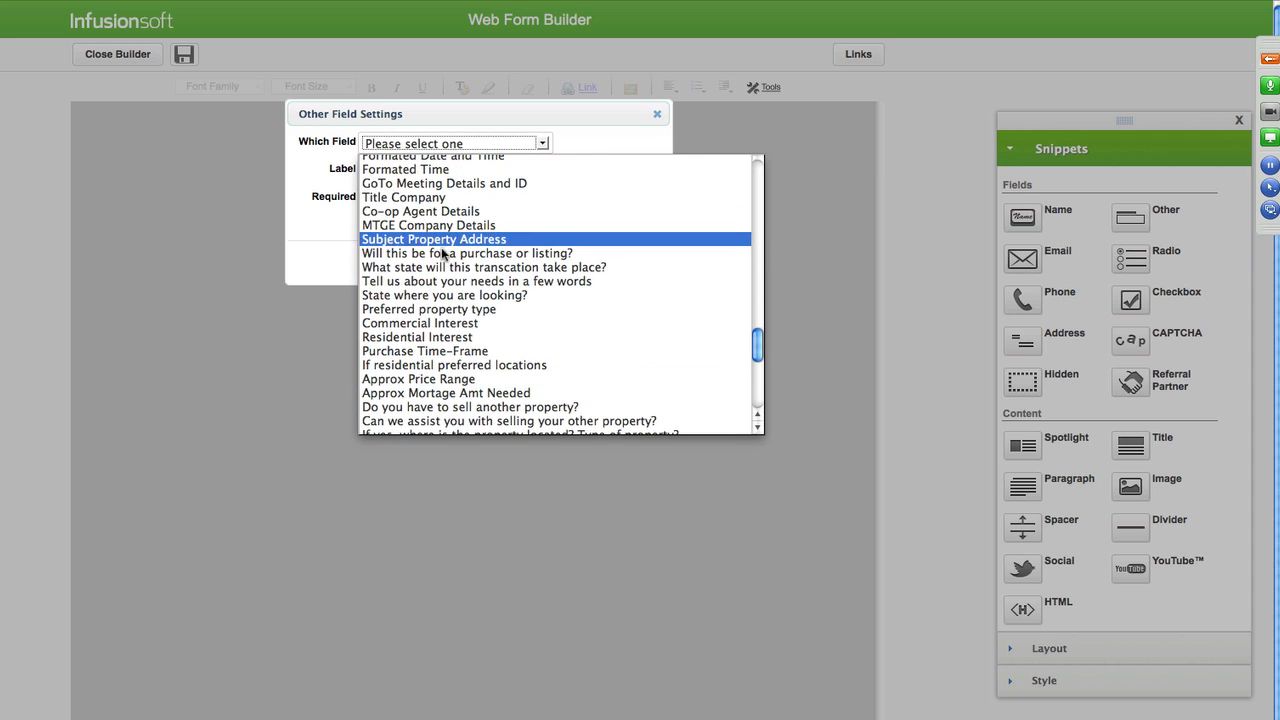
scroll(444, 250, "down", 5)
scroll(445, 258, "up", 8)
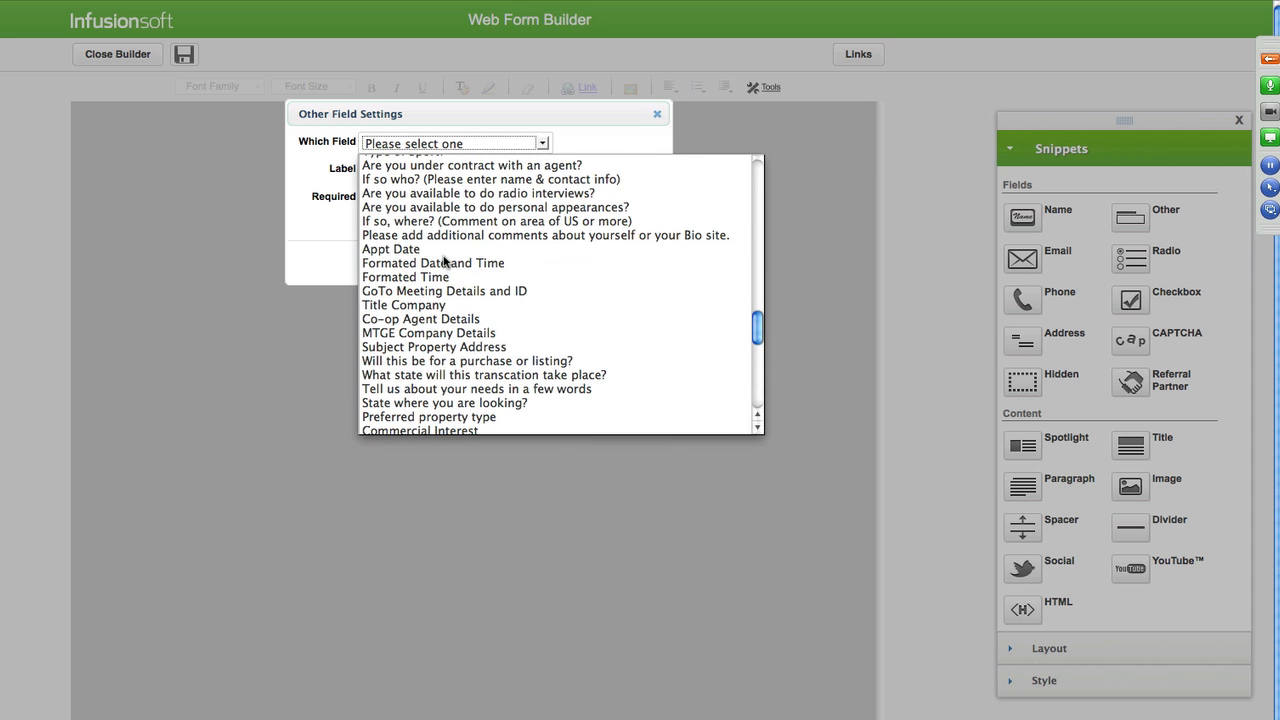
scroll(445, 257, "up", 4)
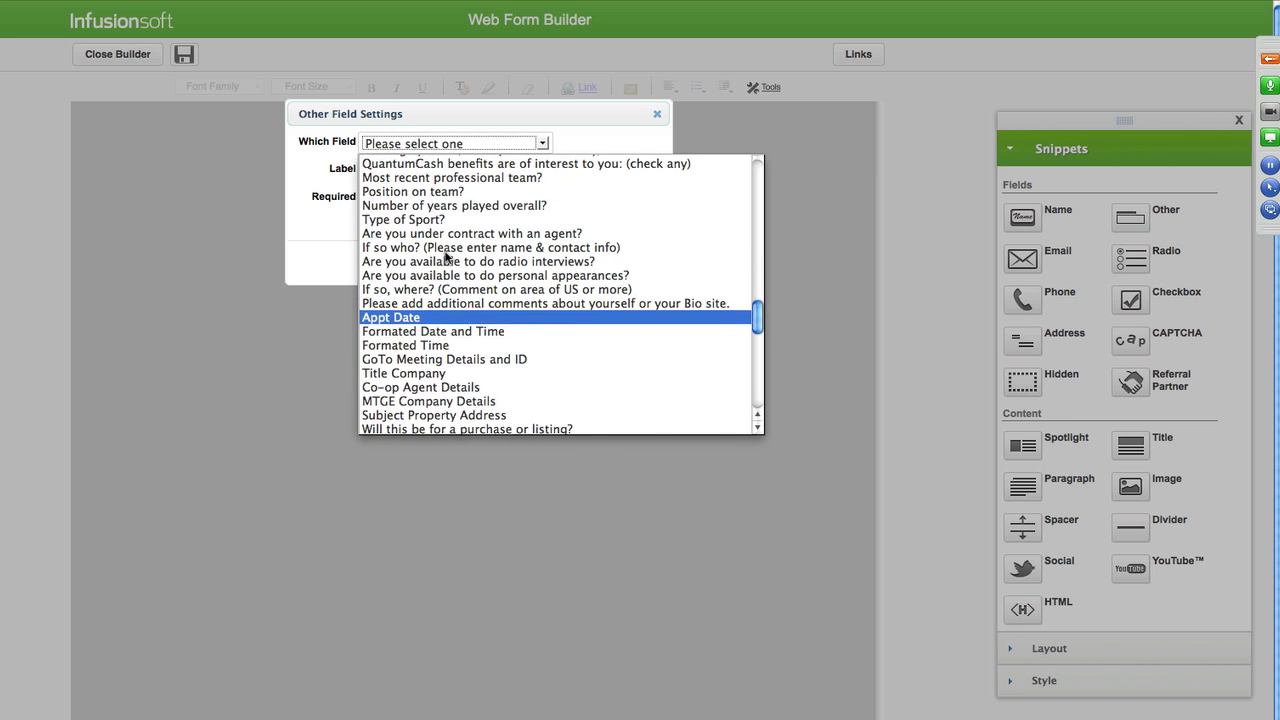
scroll(445, 257, "up", 2)
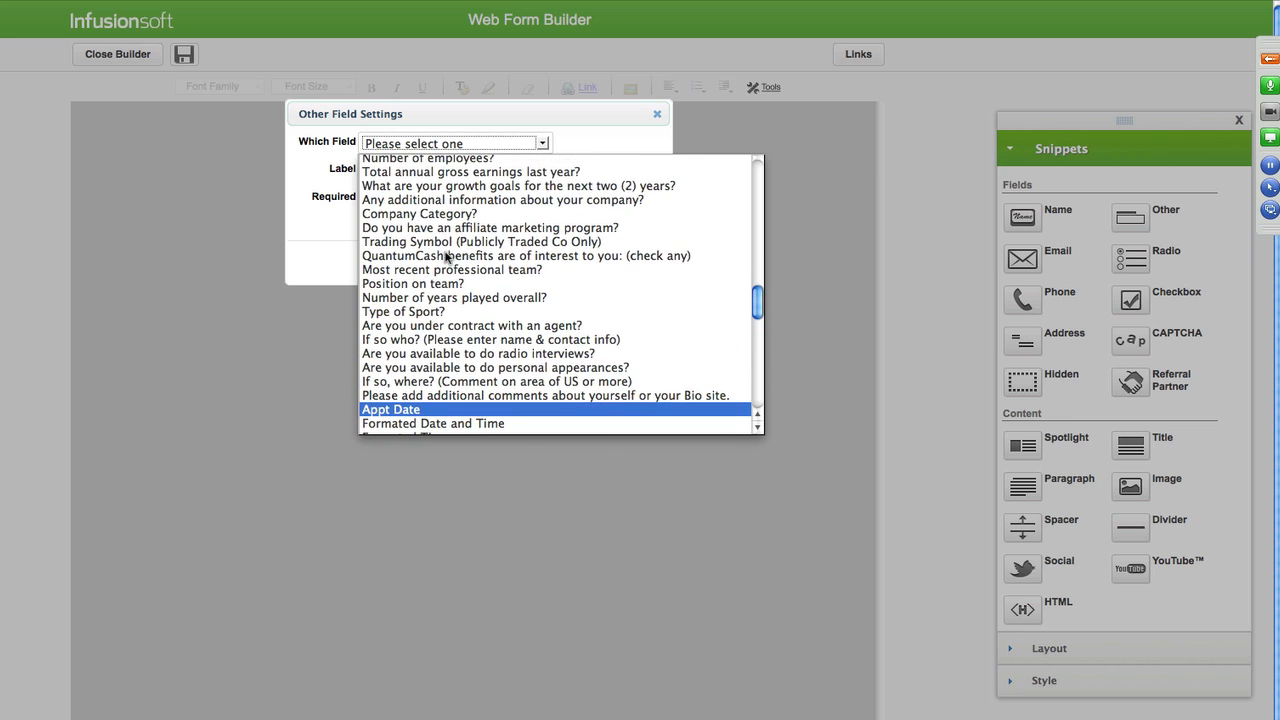
scroll(445, 257, "up", 1)
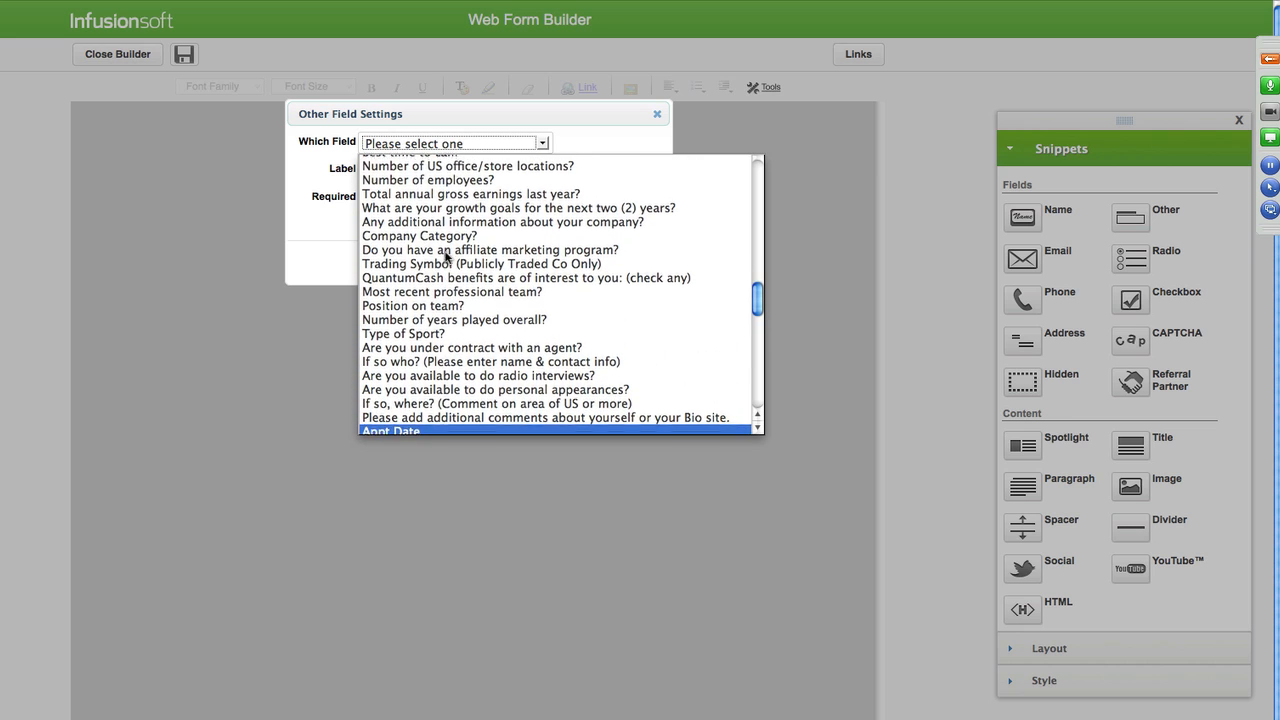
scroll(445, 257, "up", 2)
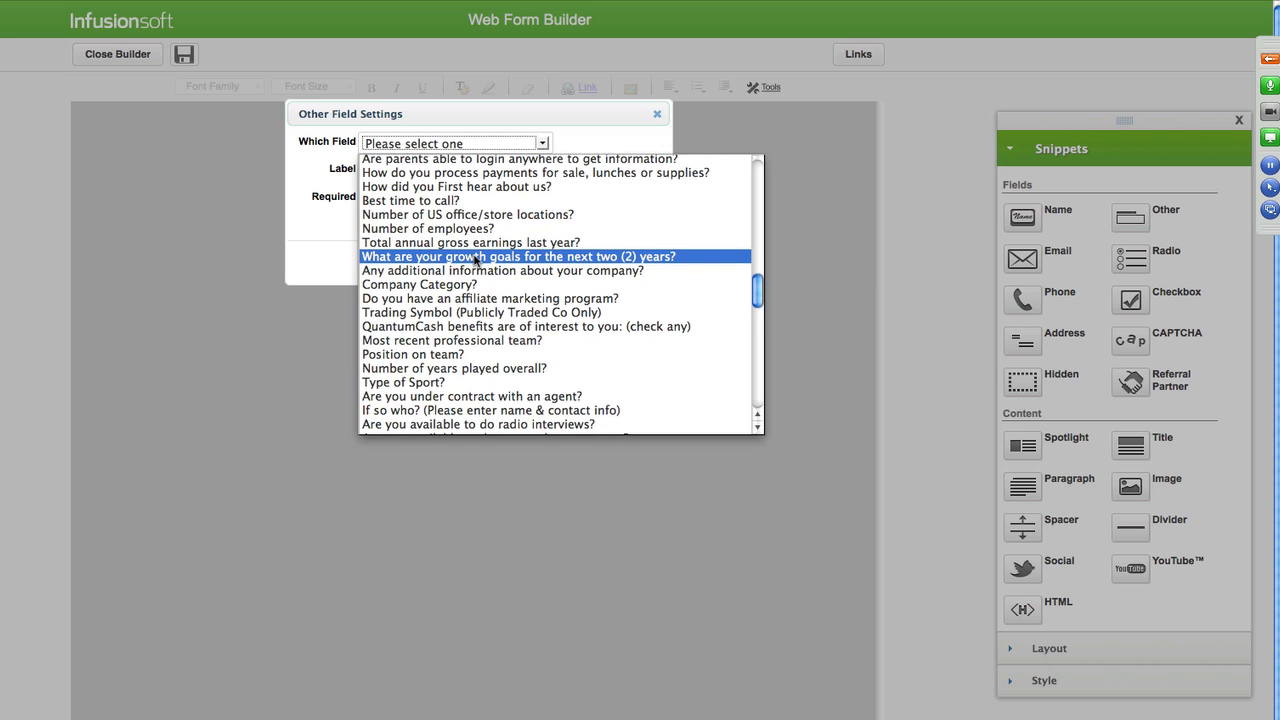
left_click(475, 257)
left_click(563, 268)
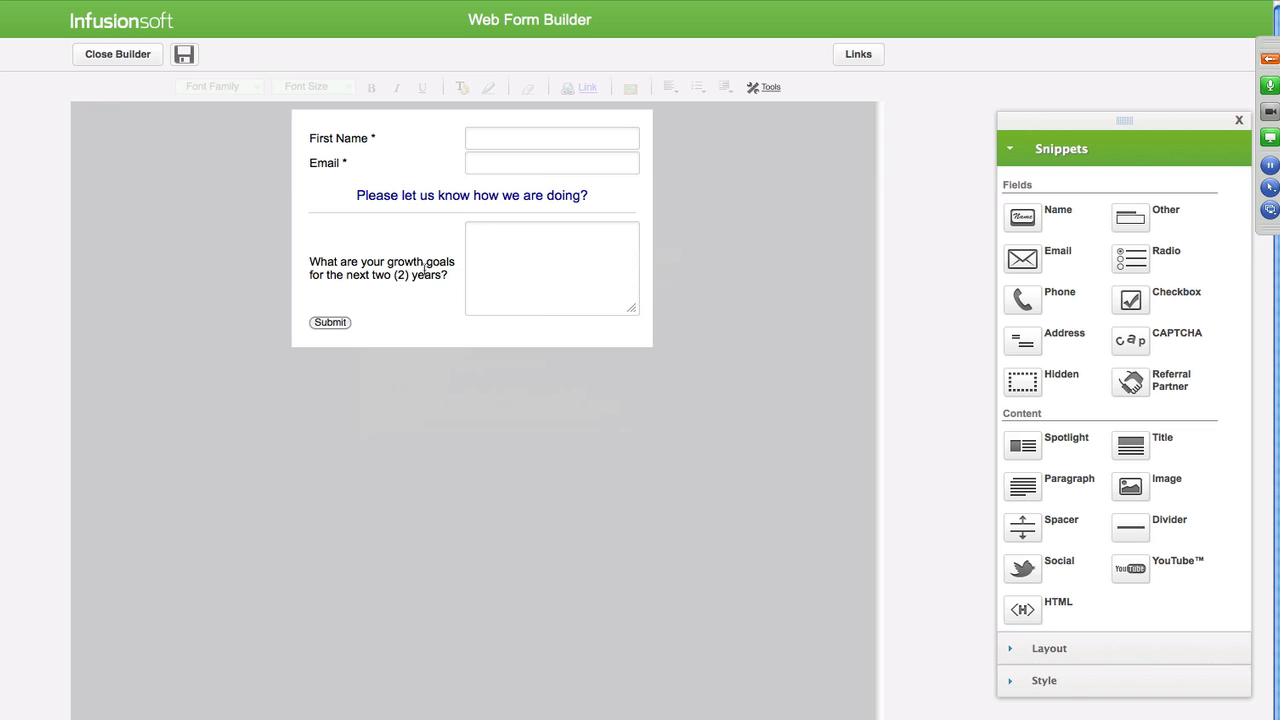
Insert an Other field below the growth goals question, using the custom field "Did we convey an understanding of your business process".
mouse_move(388, 291)
left_click_drag(1126, 217, 509, 323)
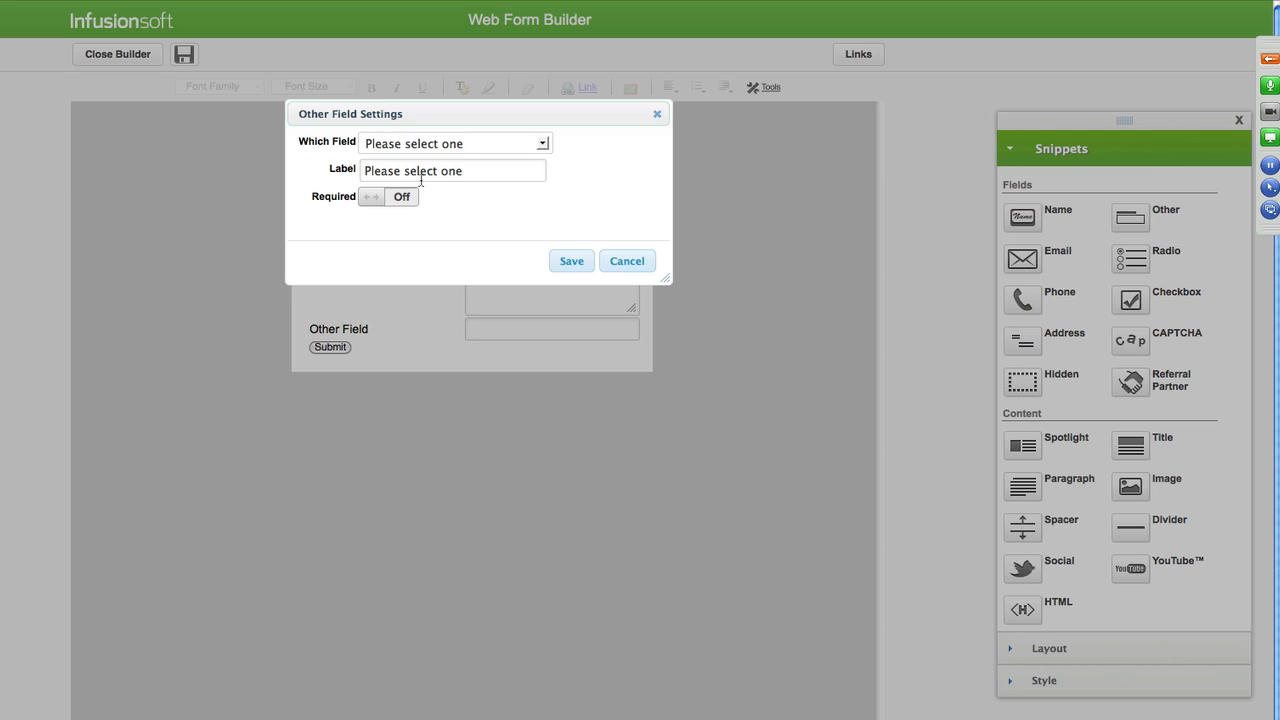
left_click(545, 143)
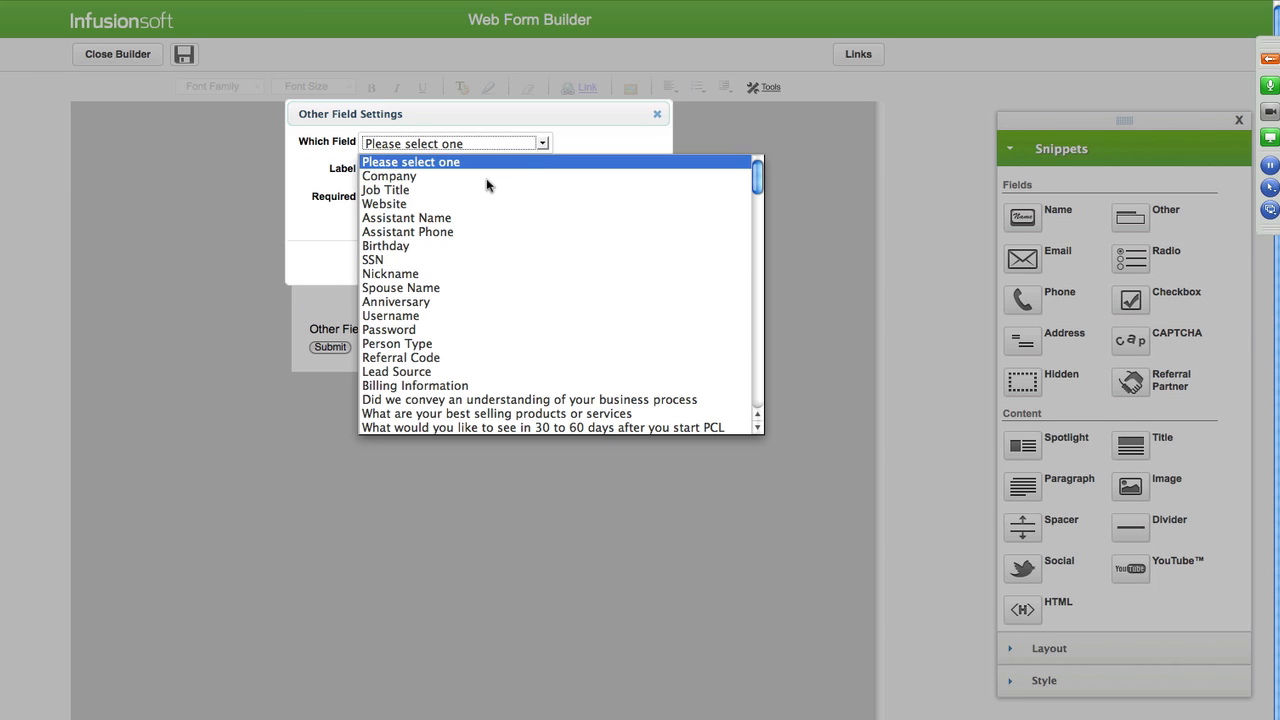
scroll(479, 356, "down", 1)
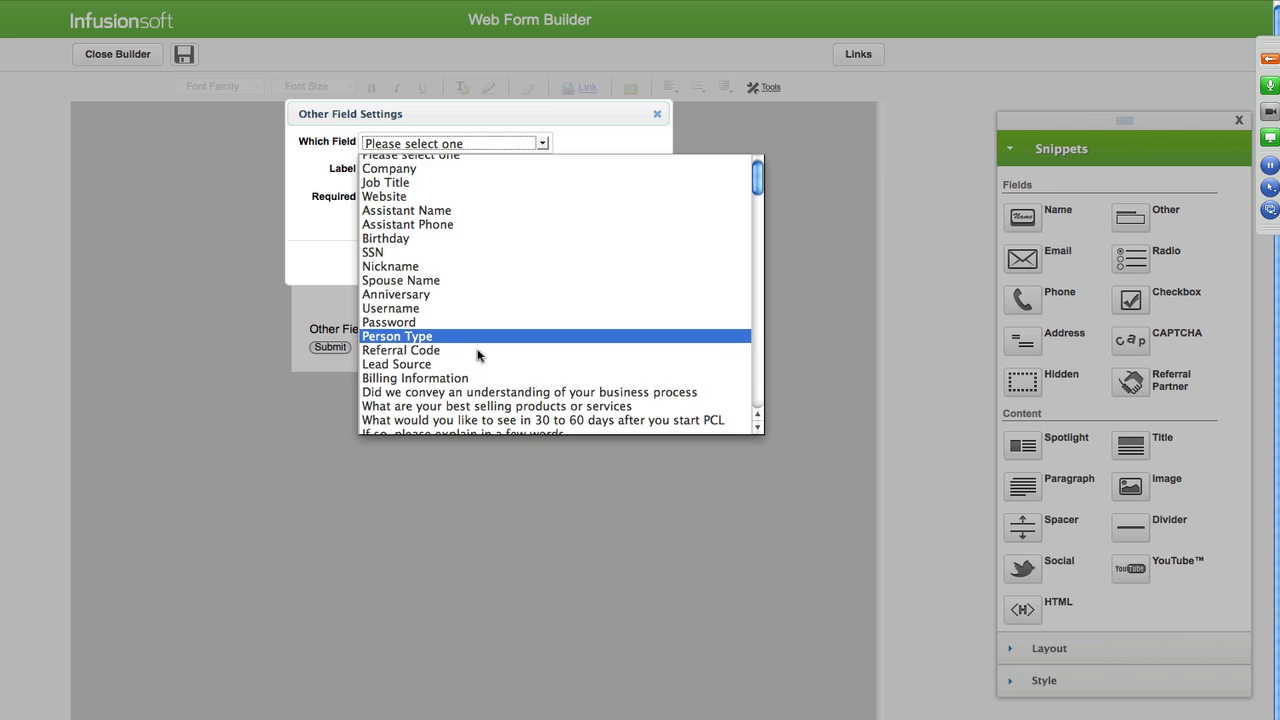
left_click(511, 391)
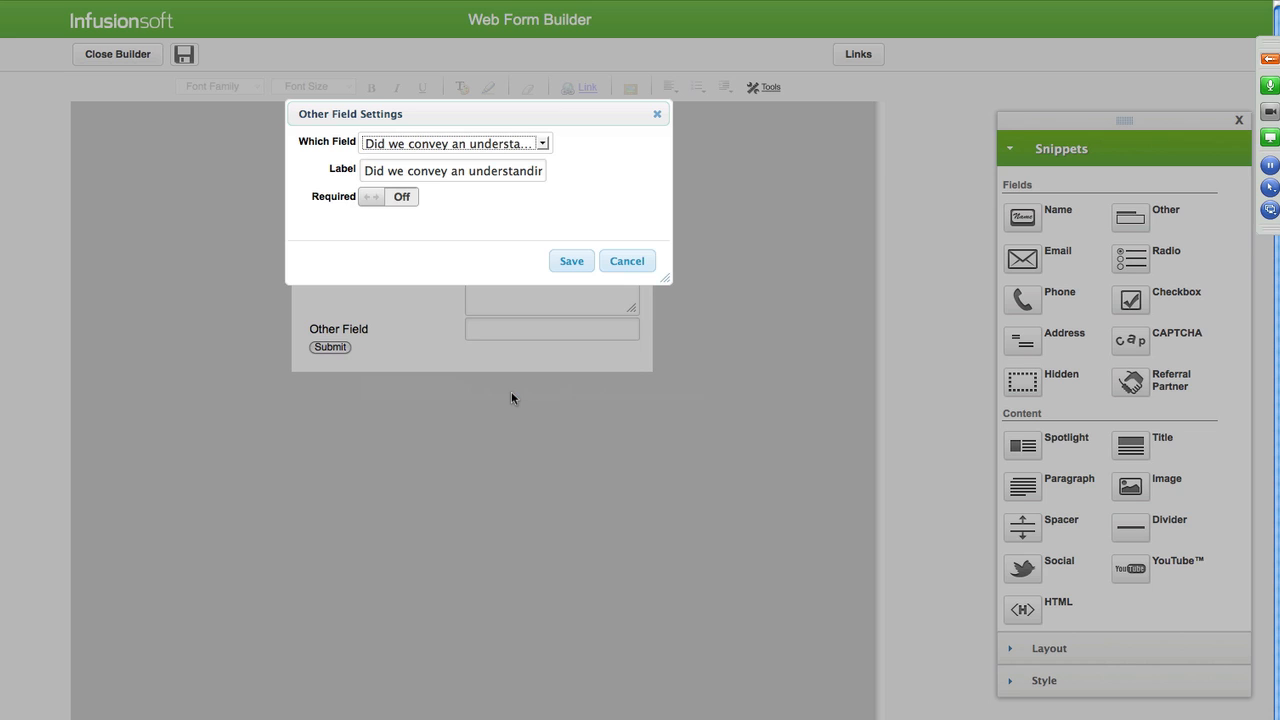
left_click(569, 259)
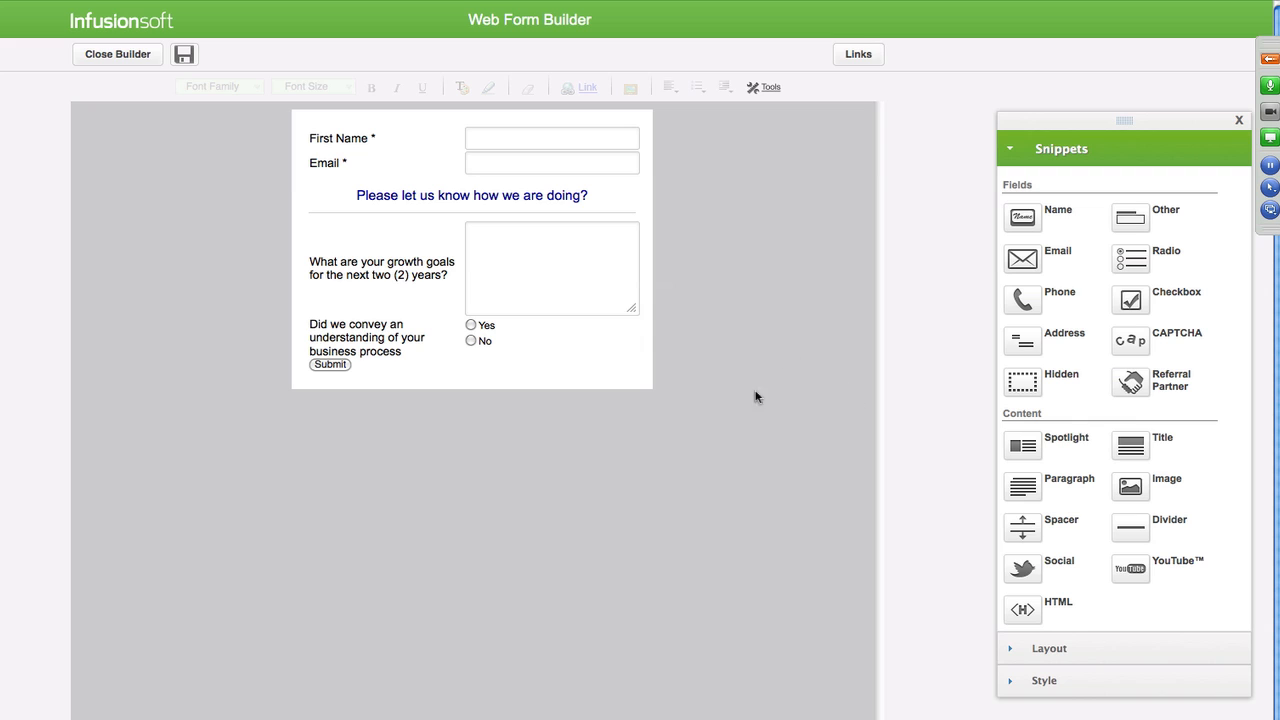
left_click(598, 371)
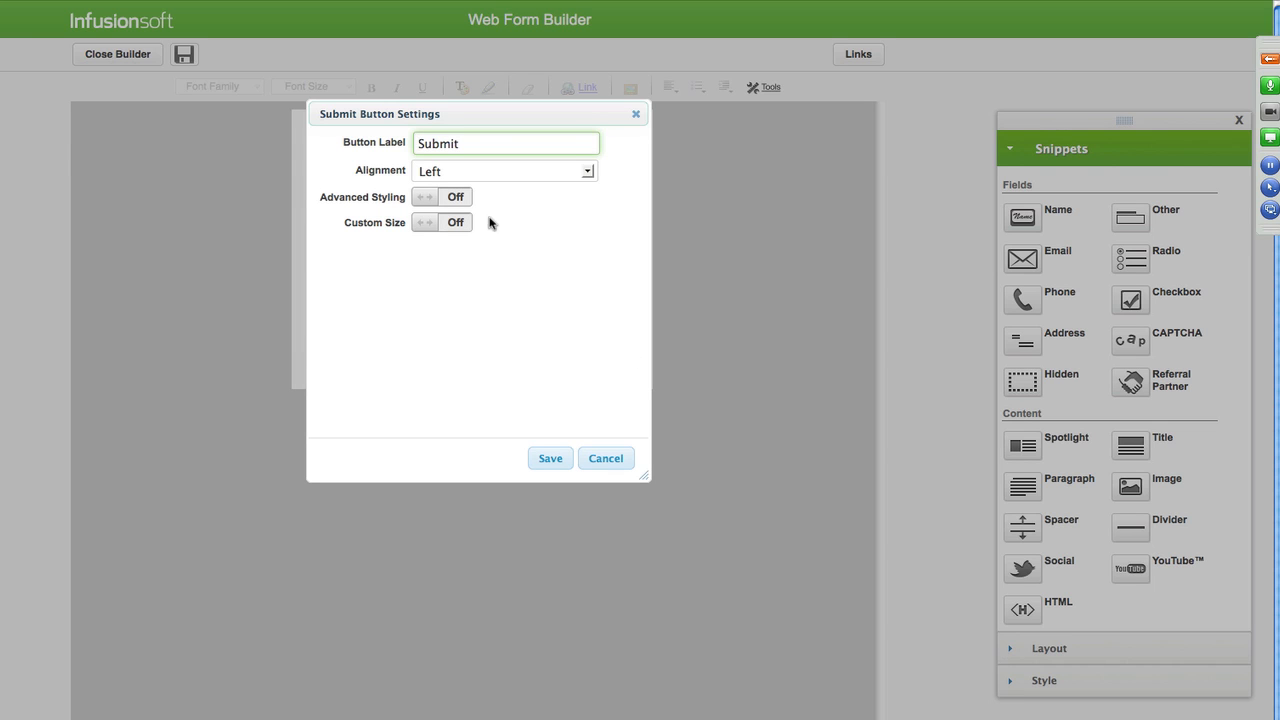
left_click(635, 115)
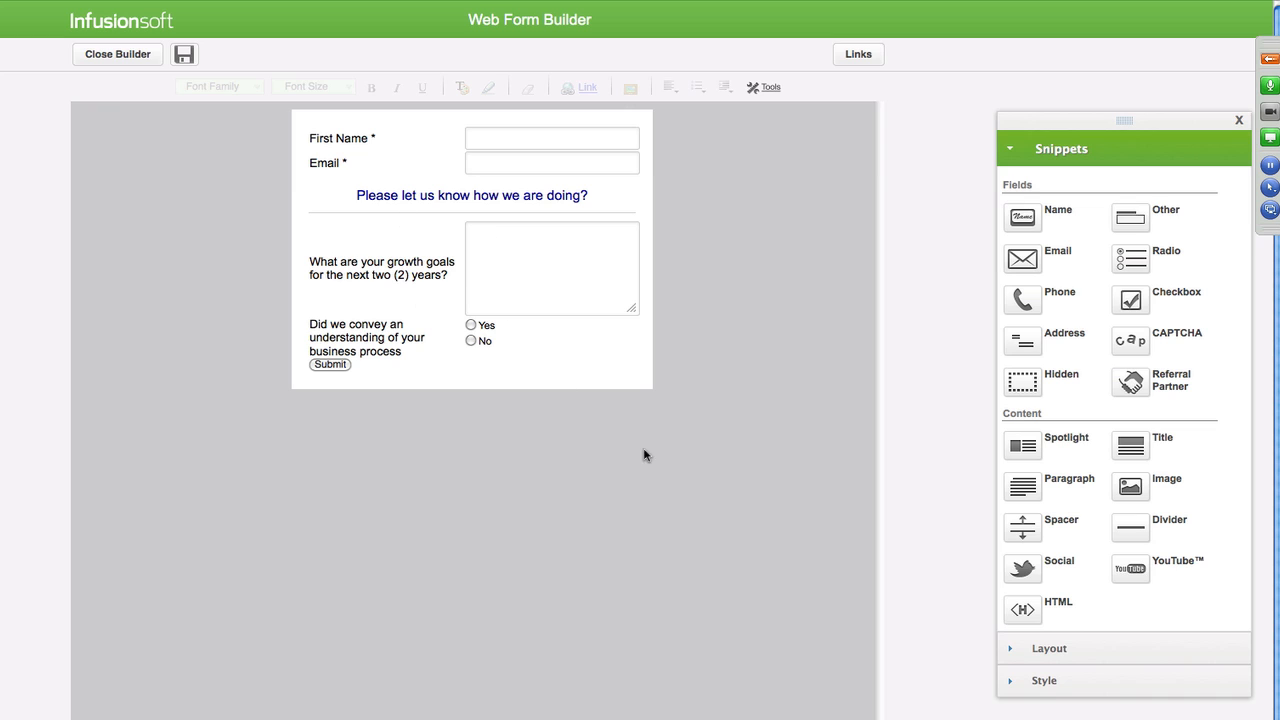
Widen the form layout by setting the form width to 475.
left_click(1014, 658)
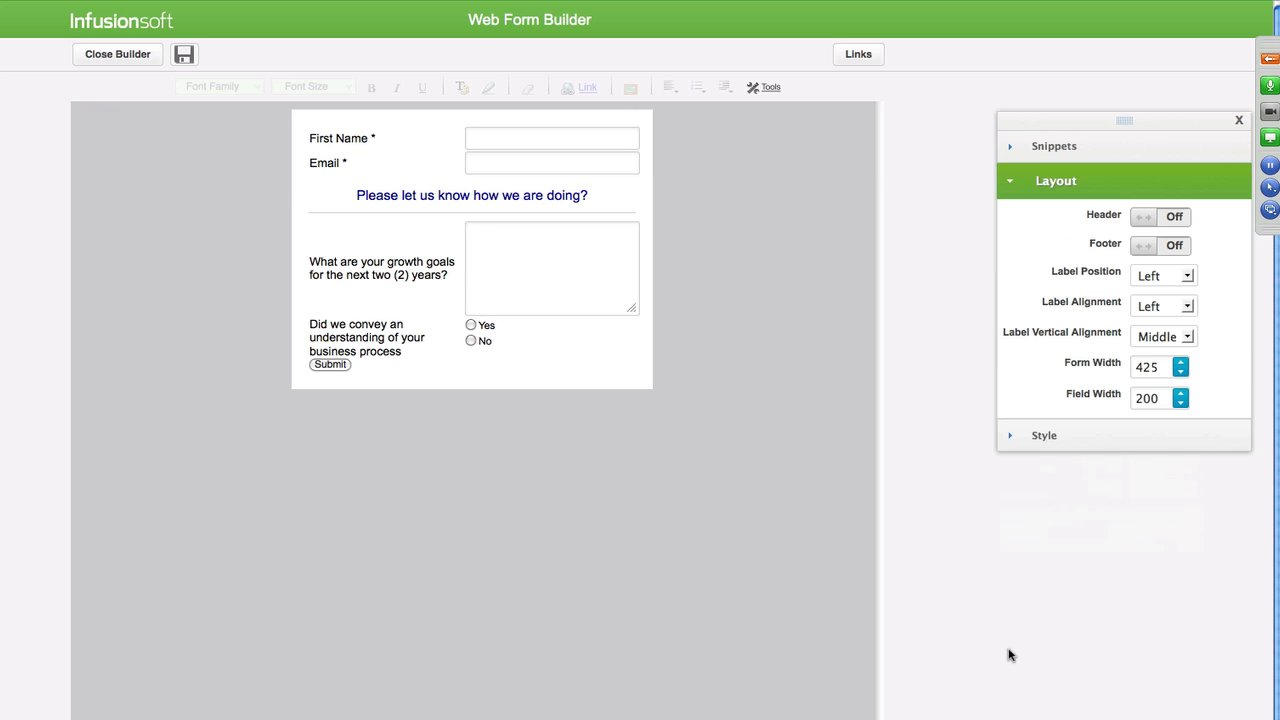
left_click(1180, 364)
left_click(1180, 364)
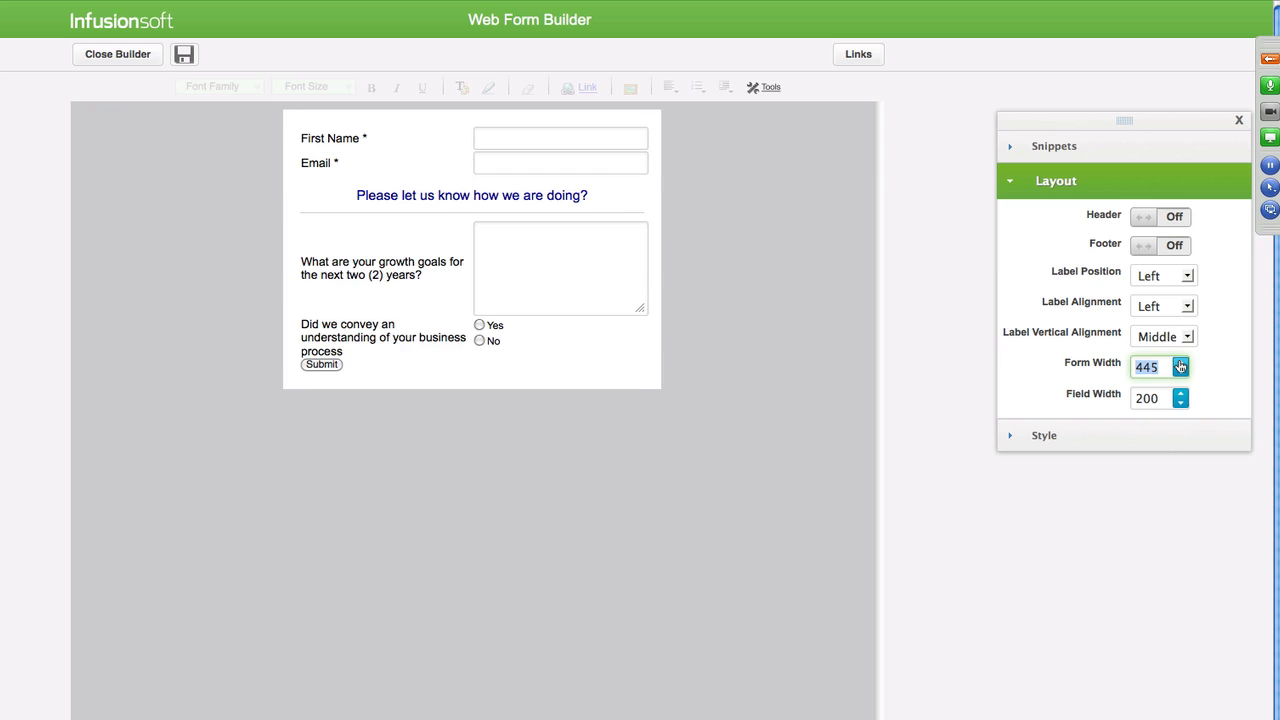
left_click(1180, 364)
left_click(1180, 364)
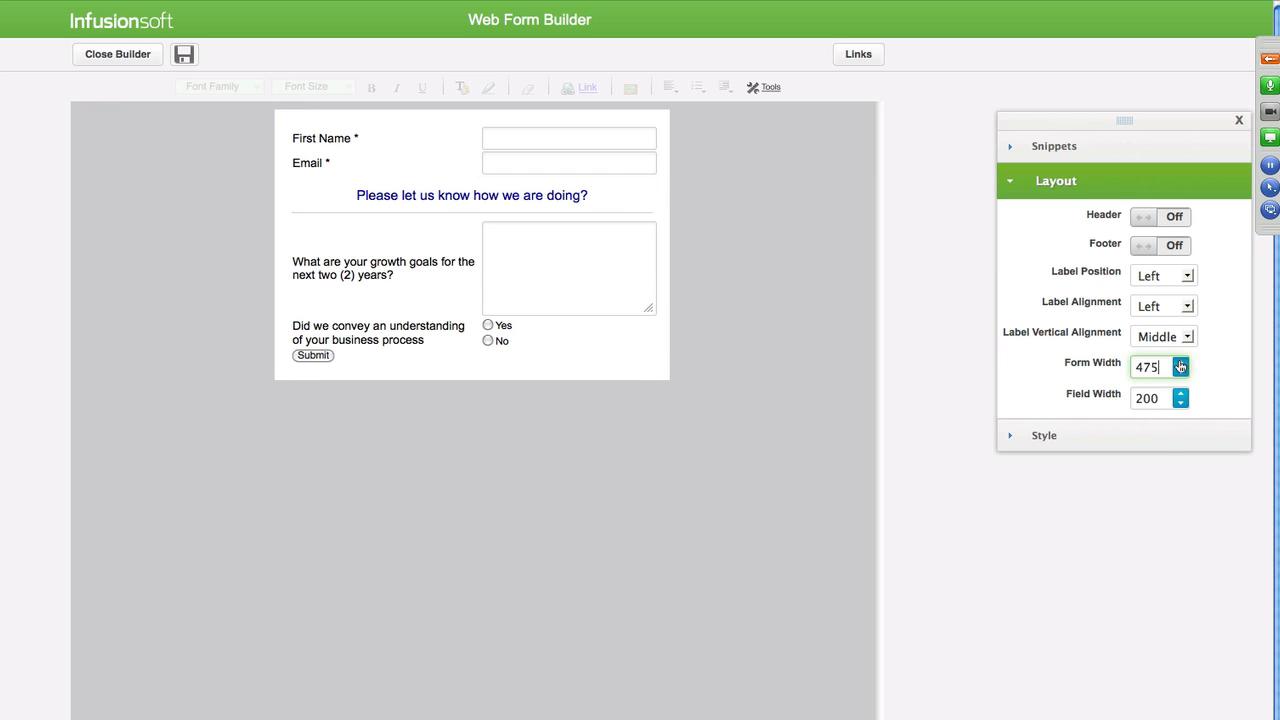
left_click_drag(1171, 367, 1015, 152)
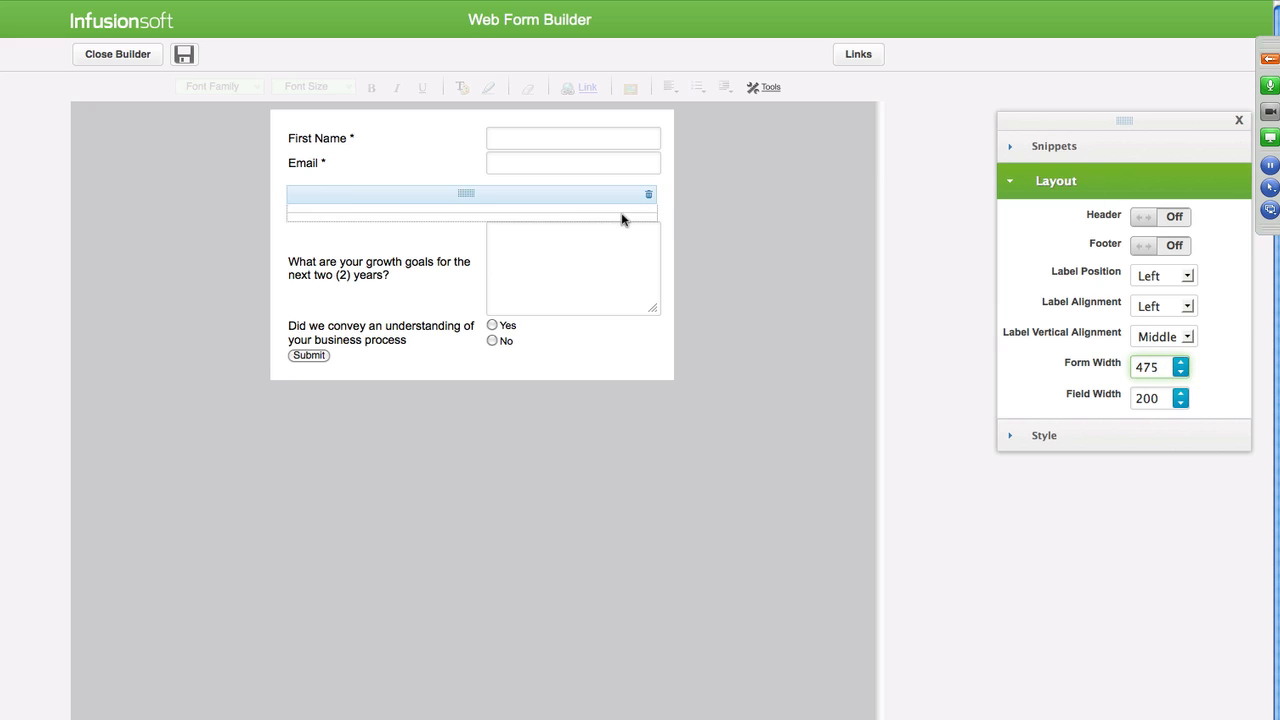
Insert an Other field below the business process question and choose to create a new custom field for it.
left_click(1010, 150)
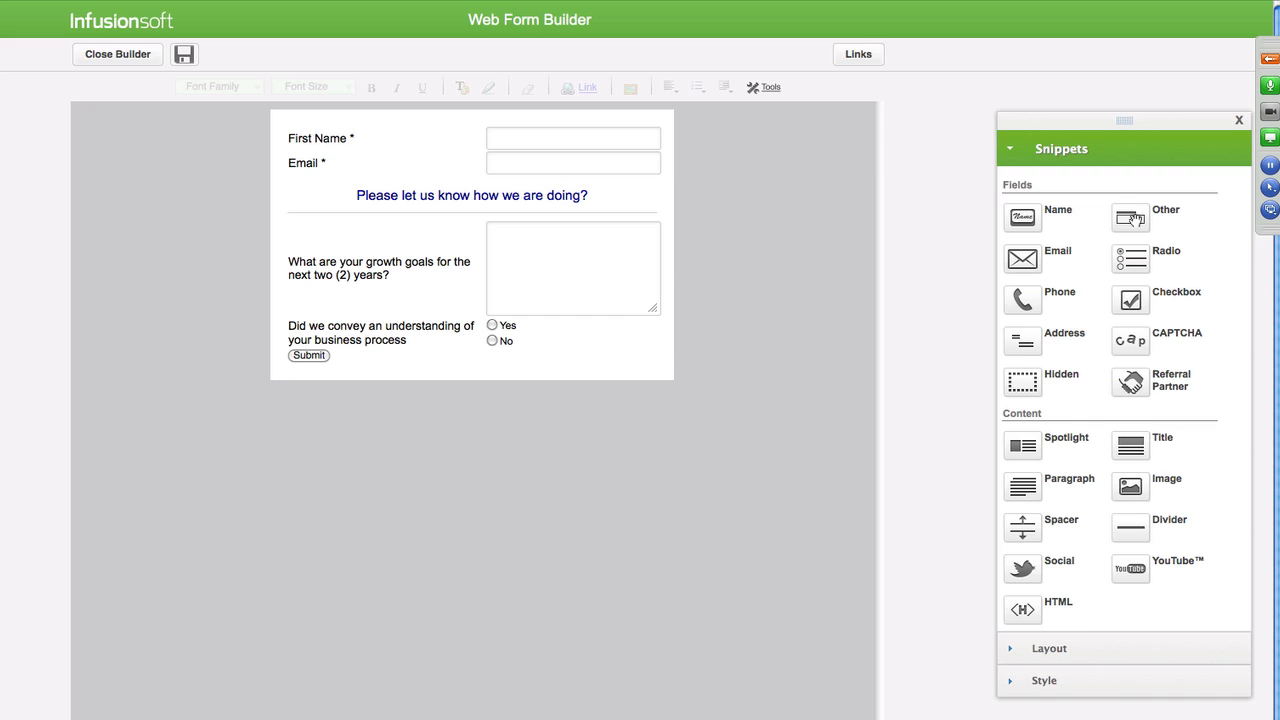
left_click_drag(1129, 218, 503, 360)
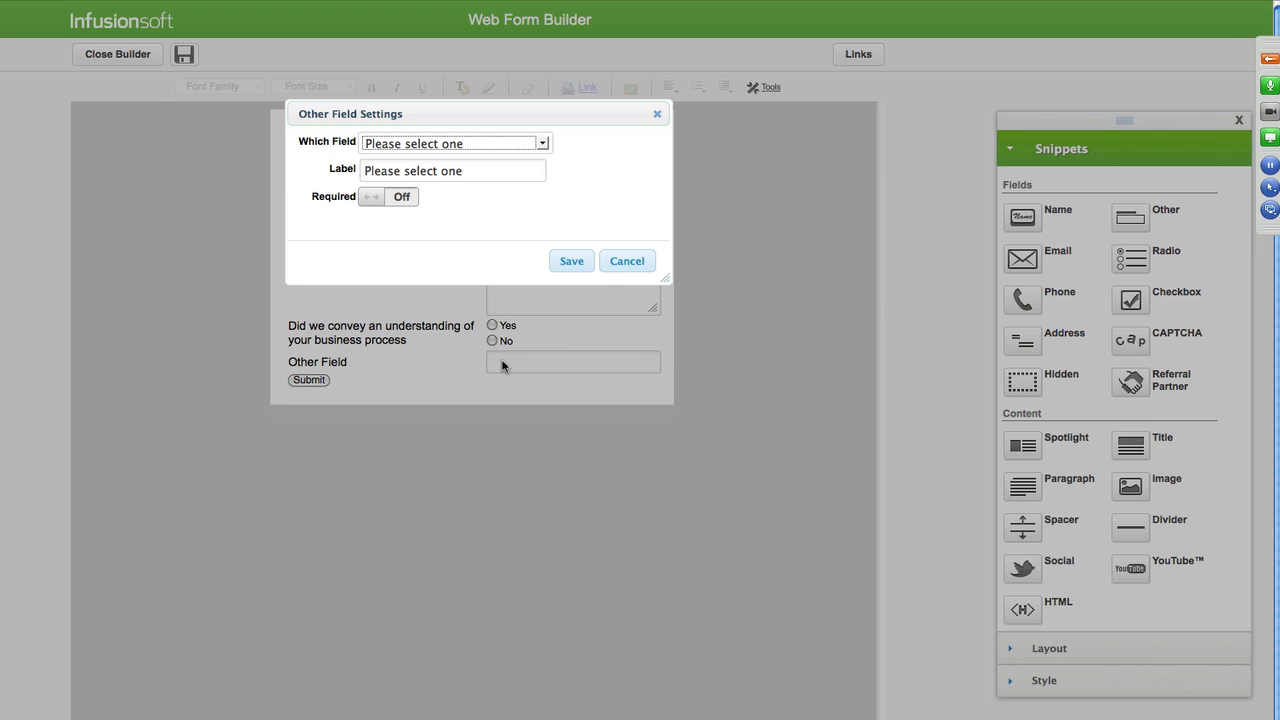
left_click(545, 143)
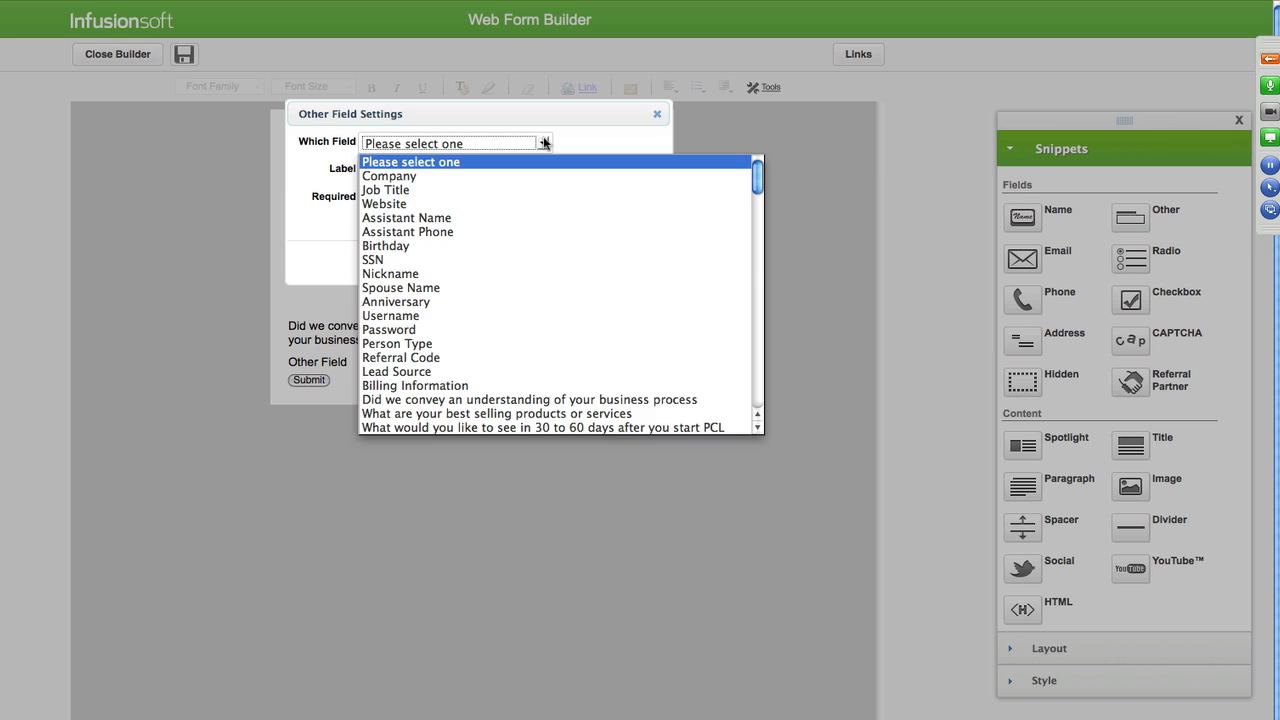
scroll(571, 295, "down", 10)
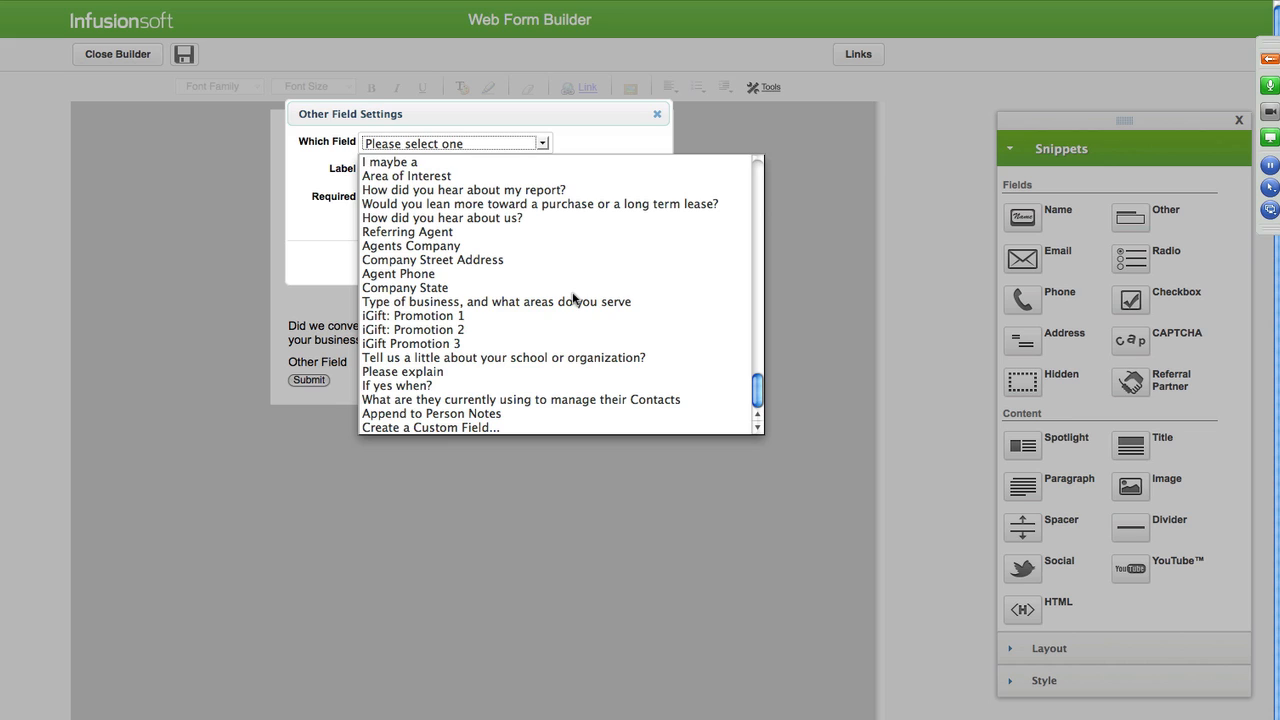
left_click(452, 427)
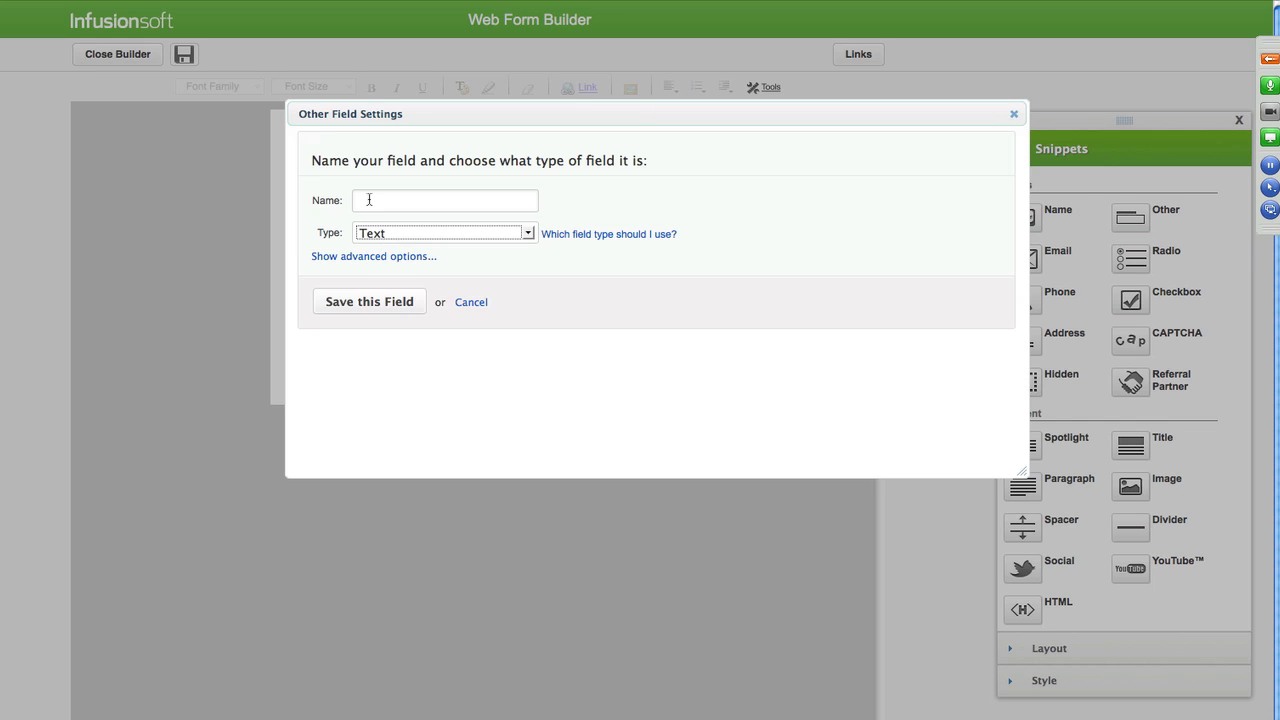
Name the custom field "Would you be interested in our personal services?" and set its type to Yes/No.
left_click(369, 200)
type("Would ")
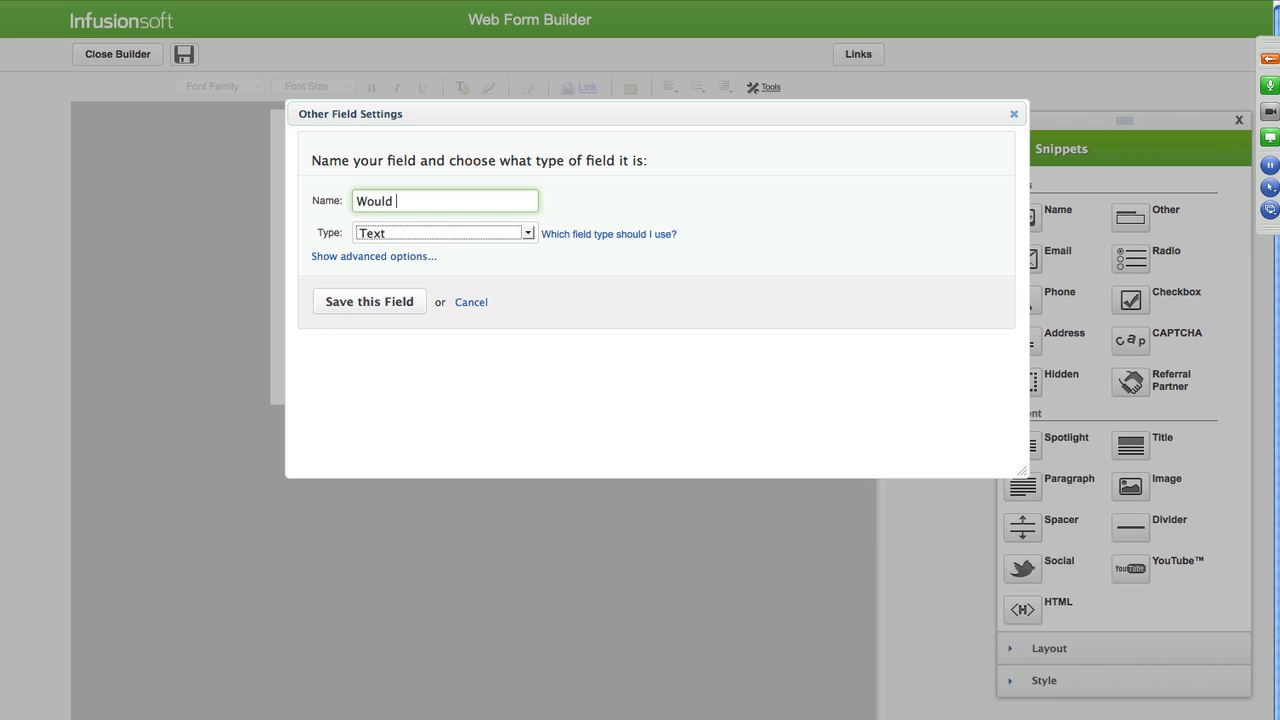
type("you be interested in a")
key("BackSpace")
type("our")
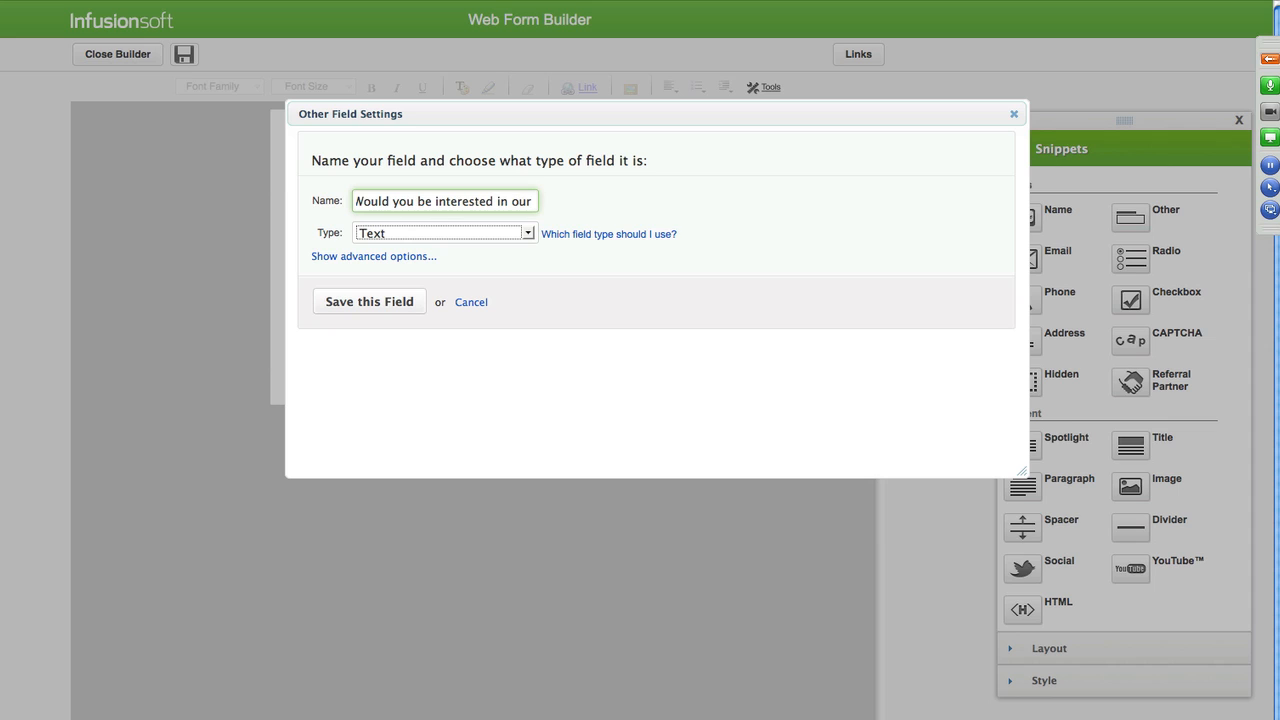
type(" pers")
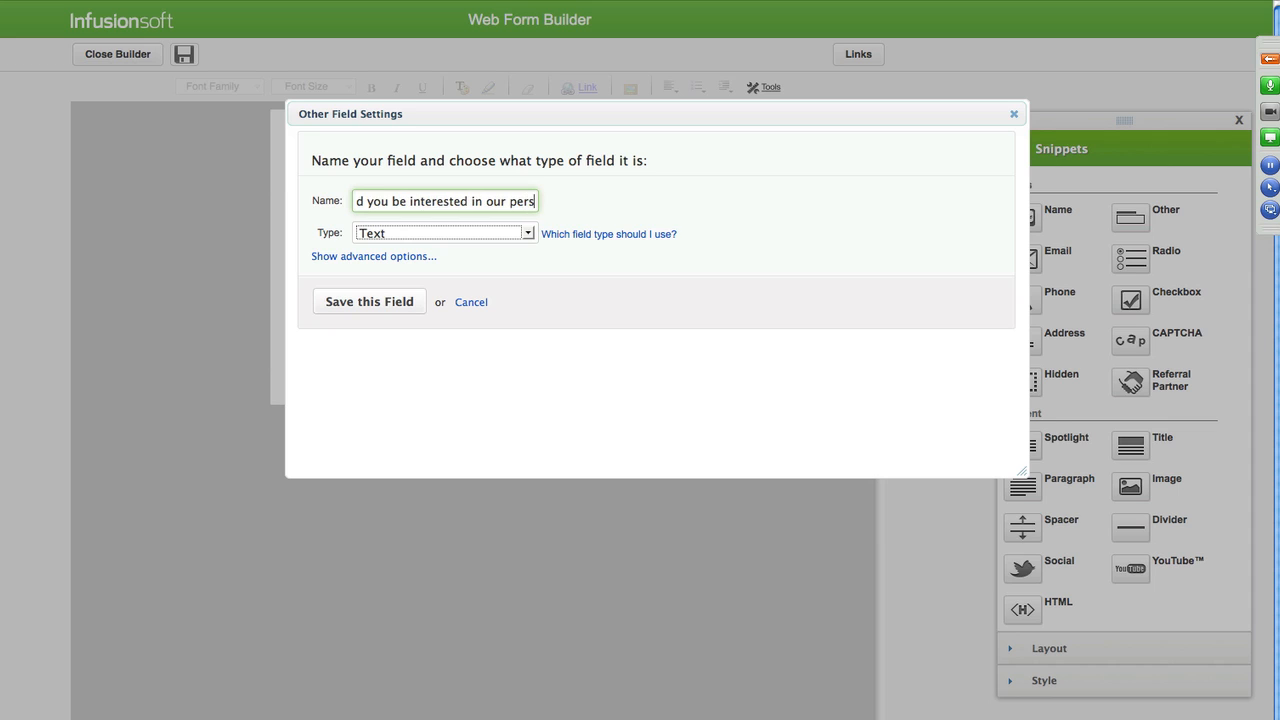
type("onal servic")
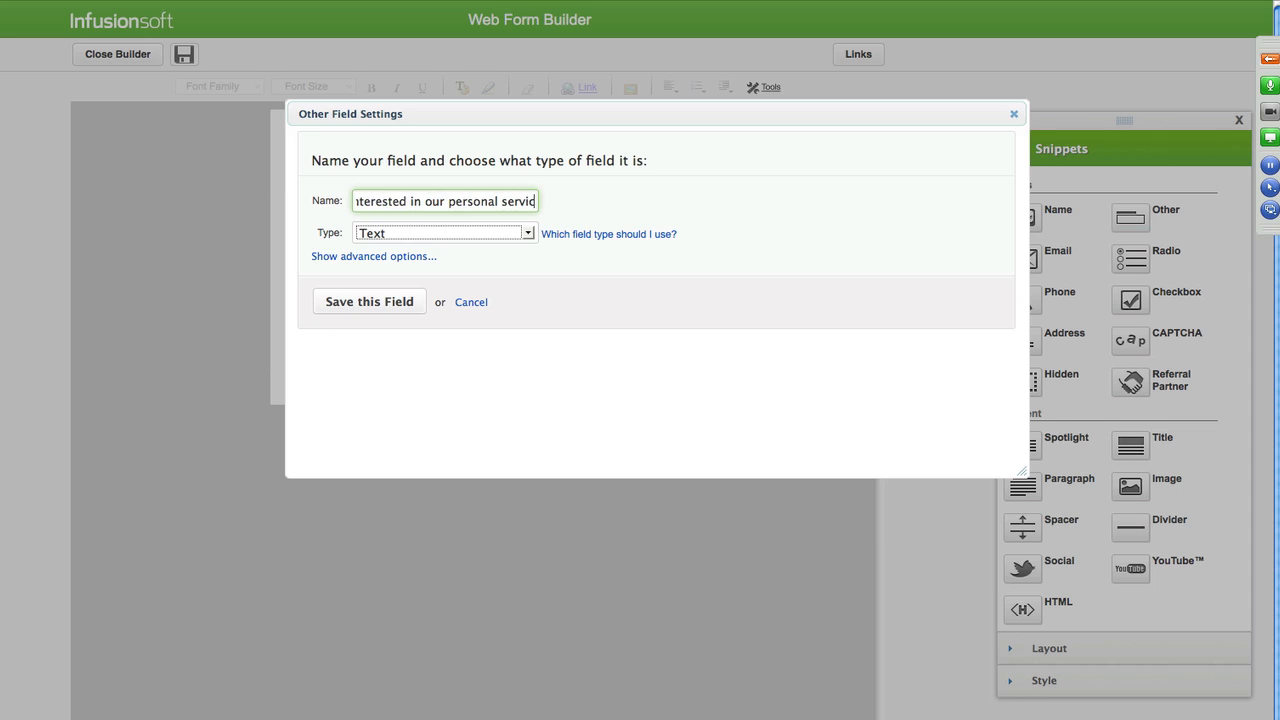
type("es?")
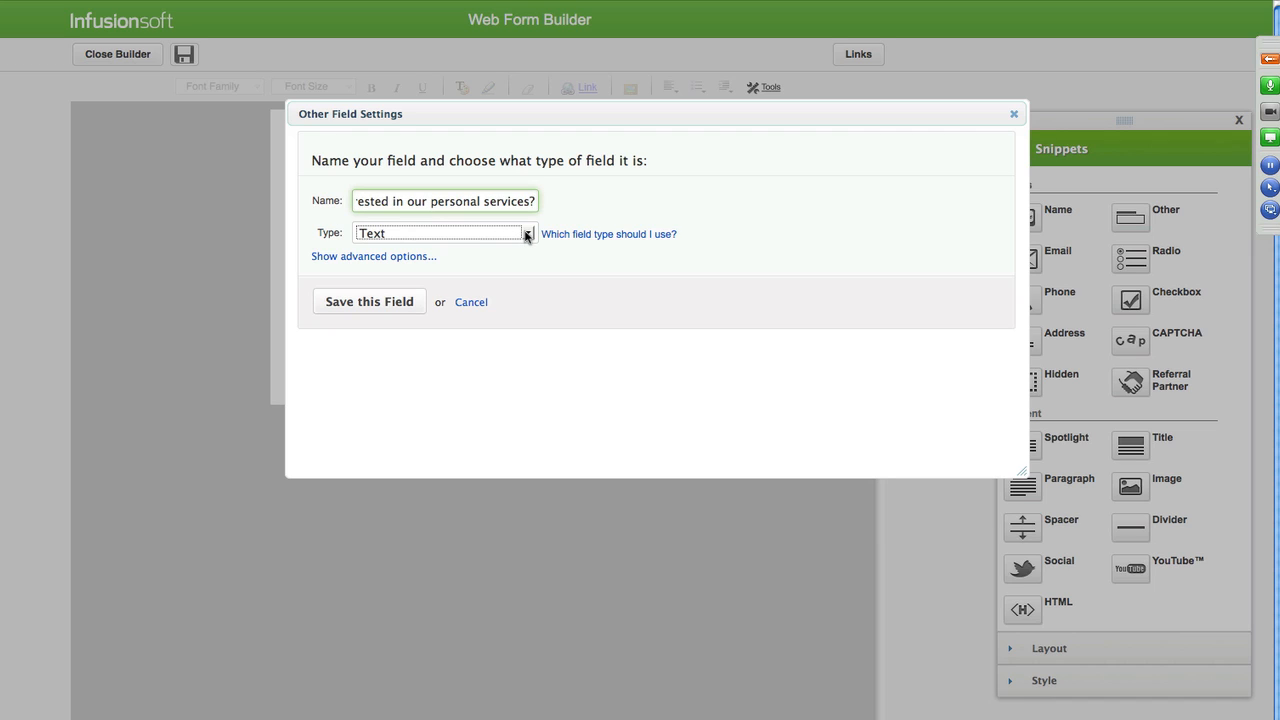
left_click(527, 235)
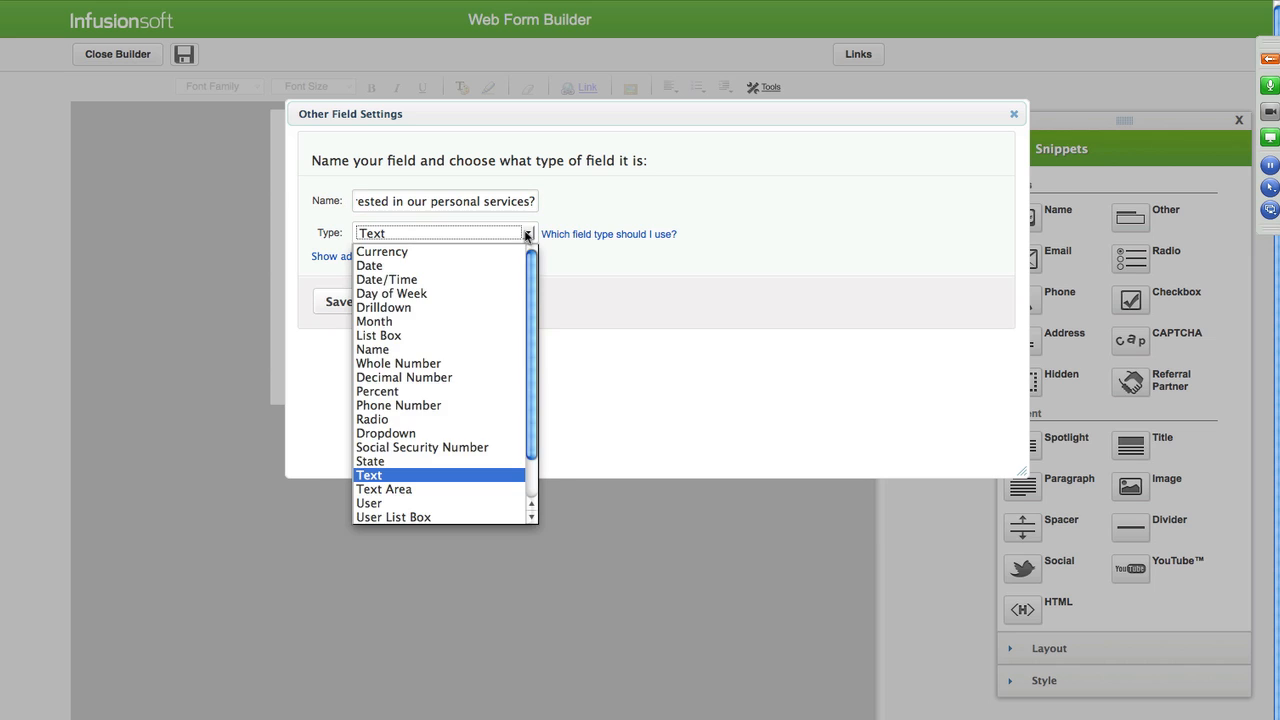
scroll(530, 300, "down", 1)
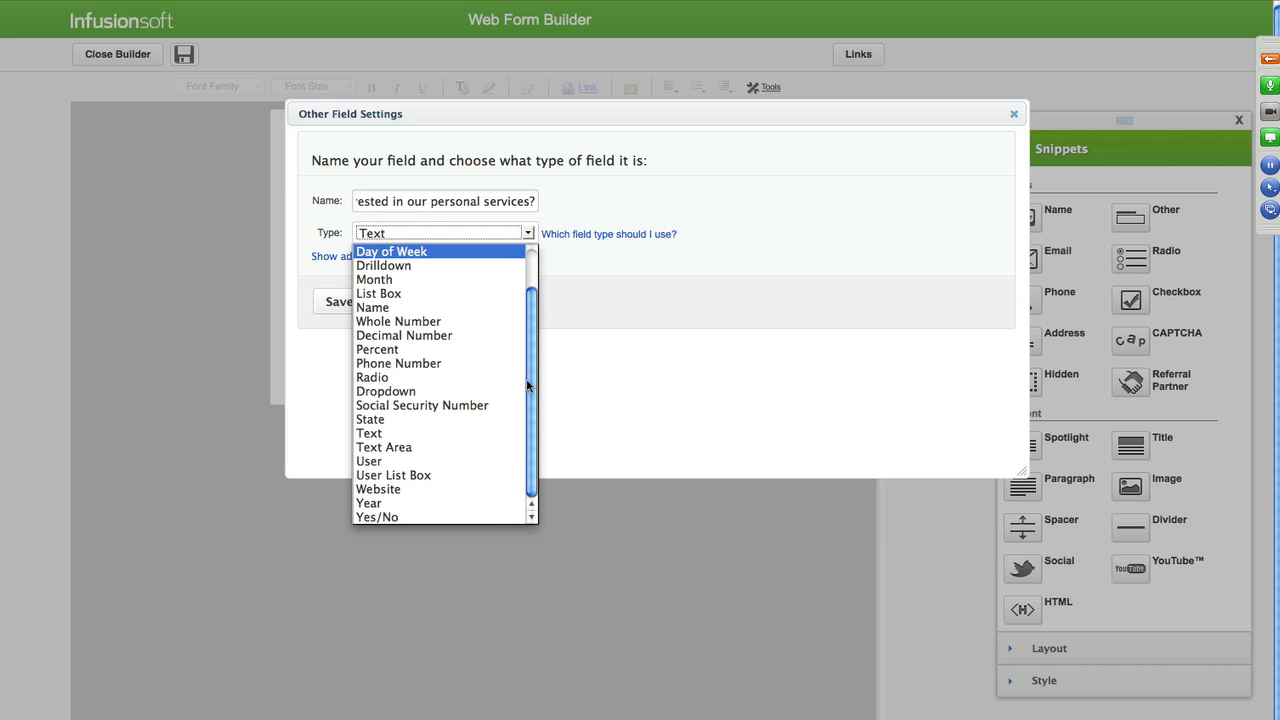
left_click(379, 517)
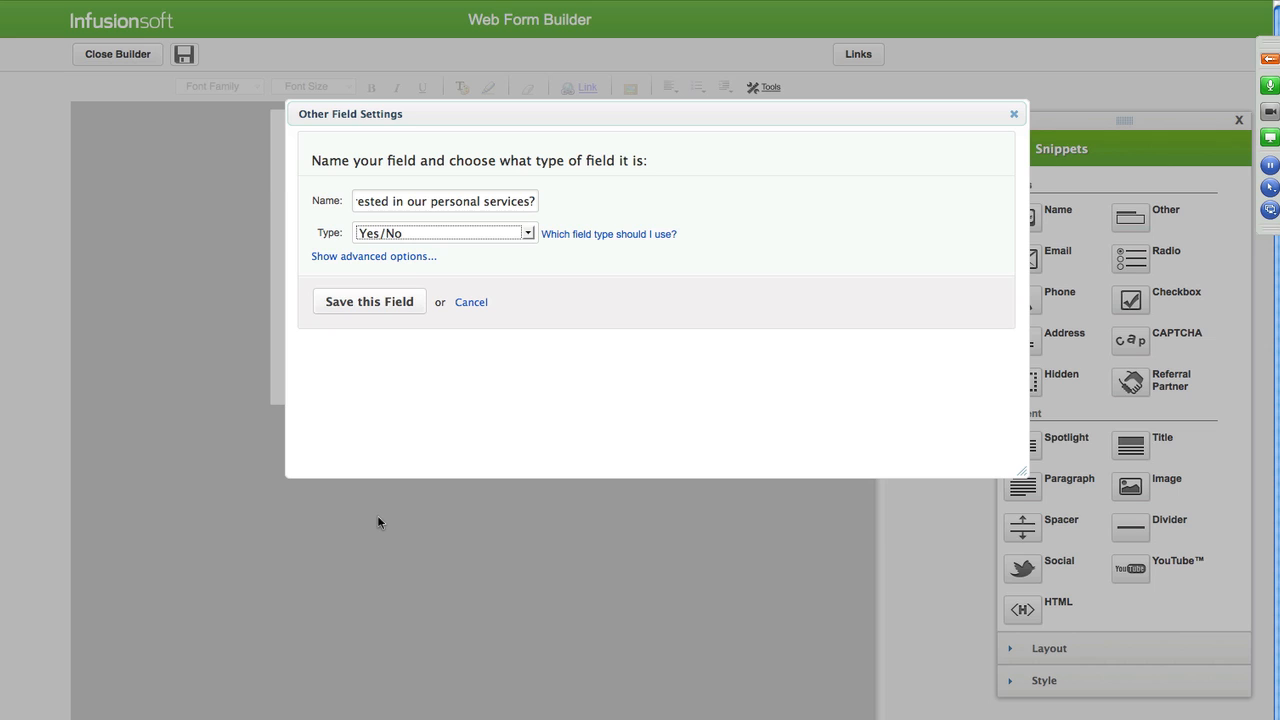
Assign the custom field to the MAP PCL Survey tab under the Setup Overview header and save it into the form.
left_click(385, 257)
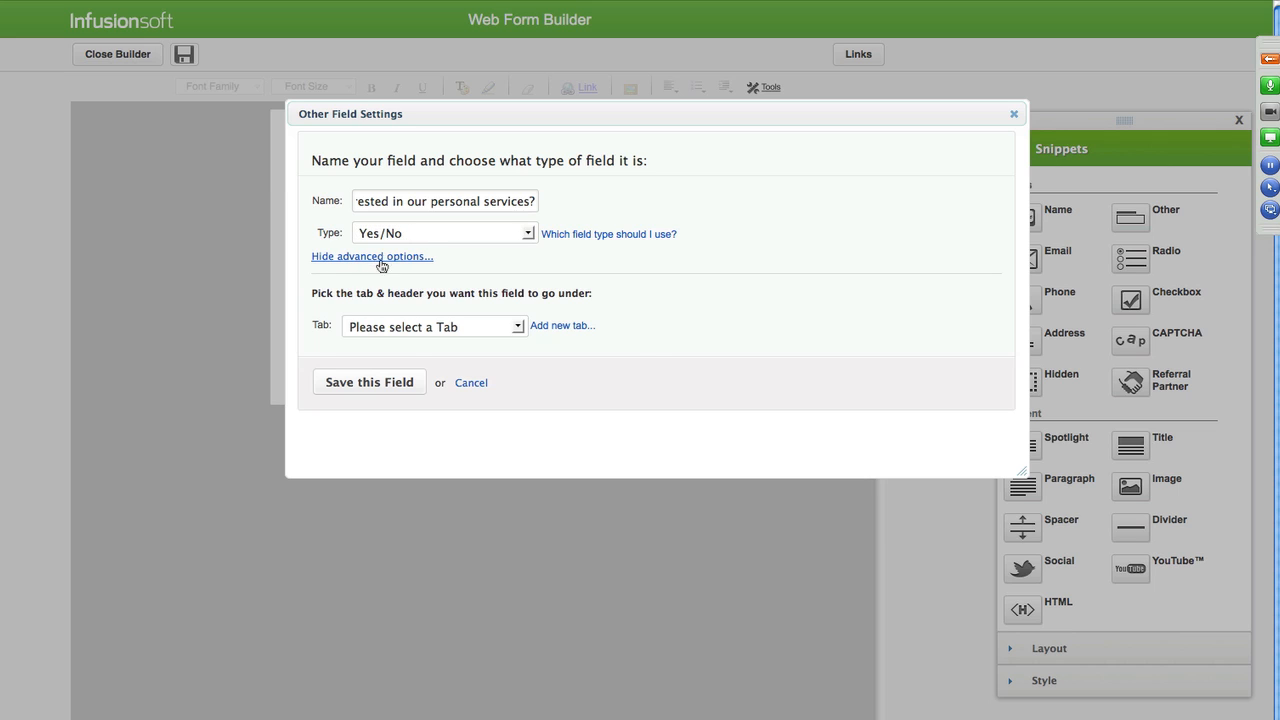
left_click(443, 327)
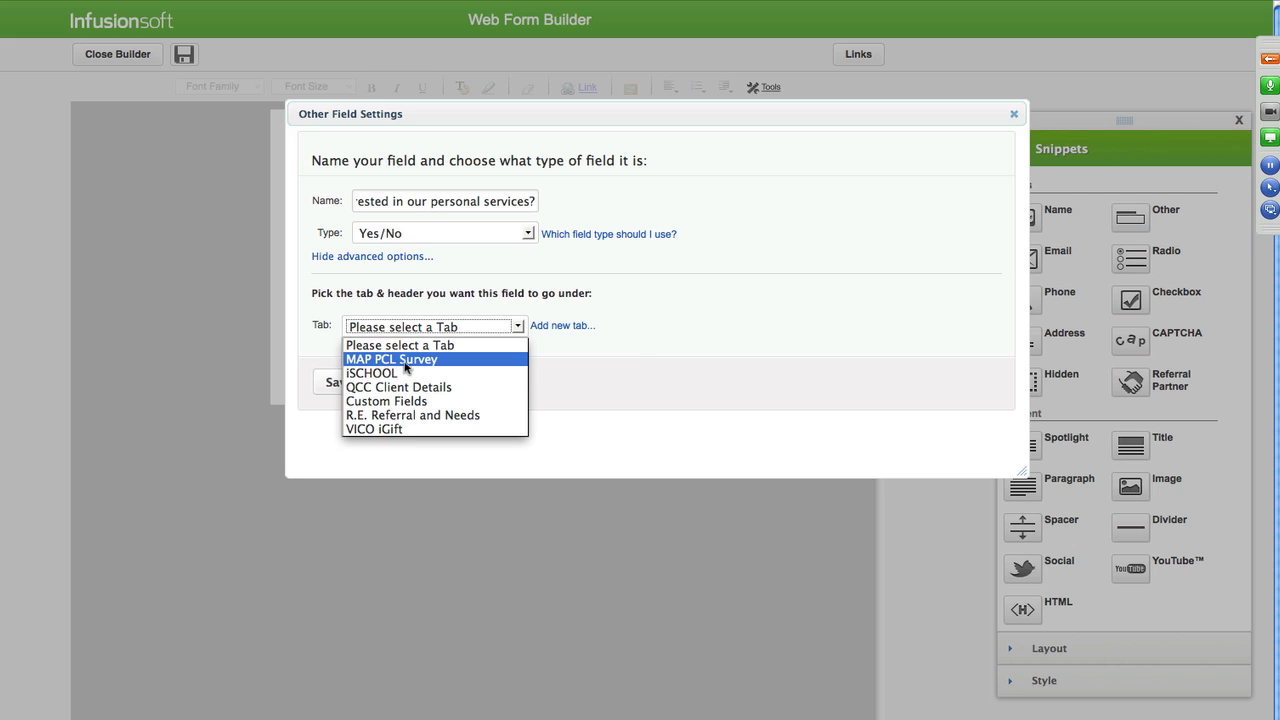
left_click(407, 360)
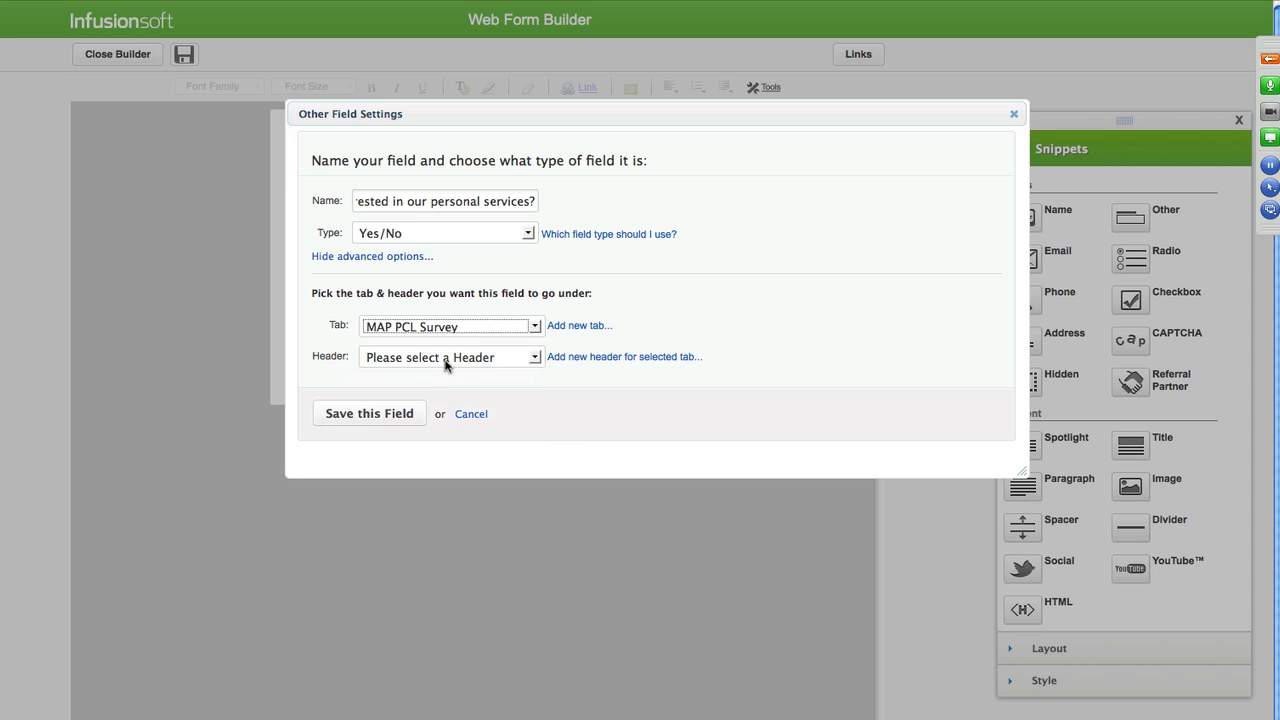
left_click(444, 362)
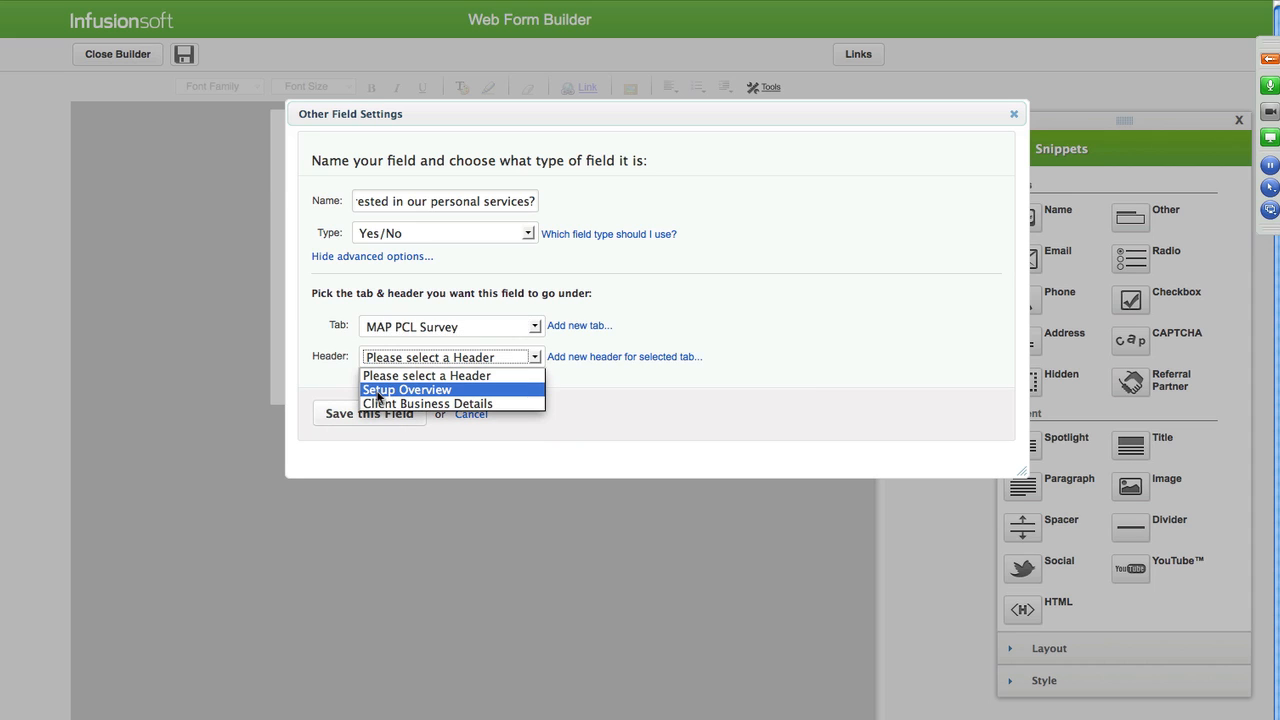
left_click(415, 390)
left_click(418, 360)
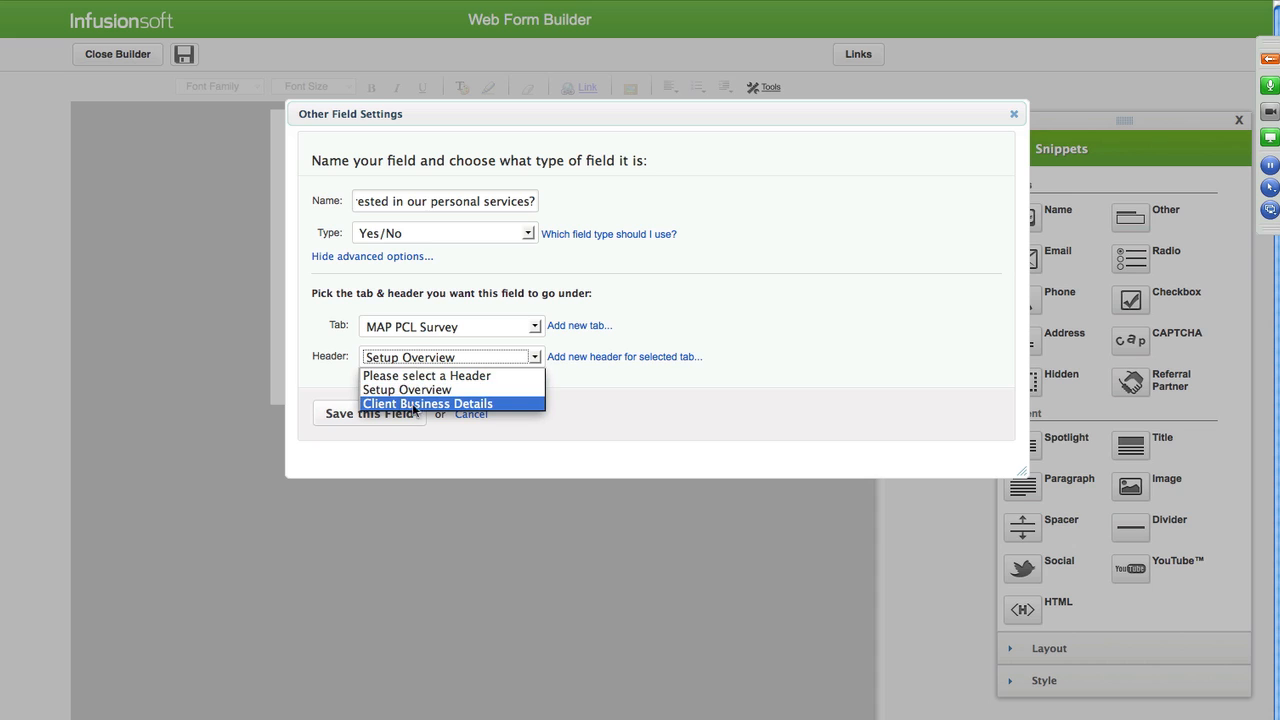
left_click(428, 390)
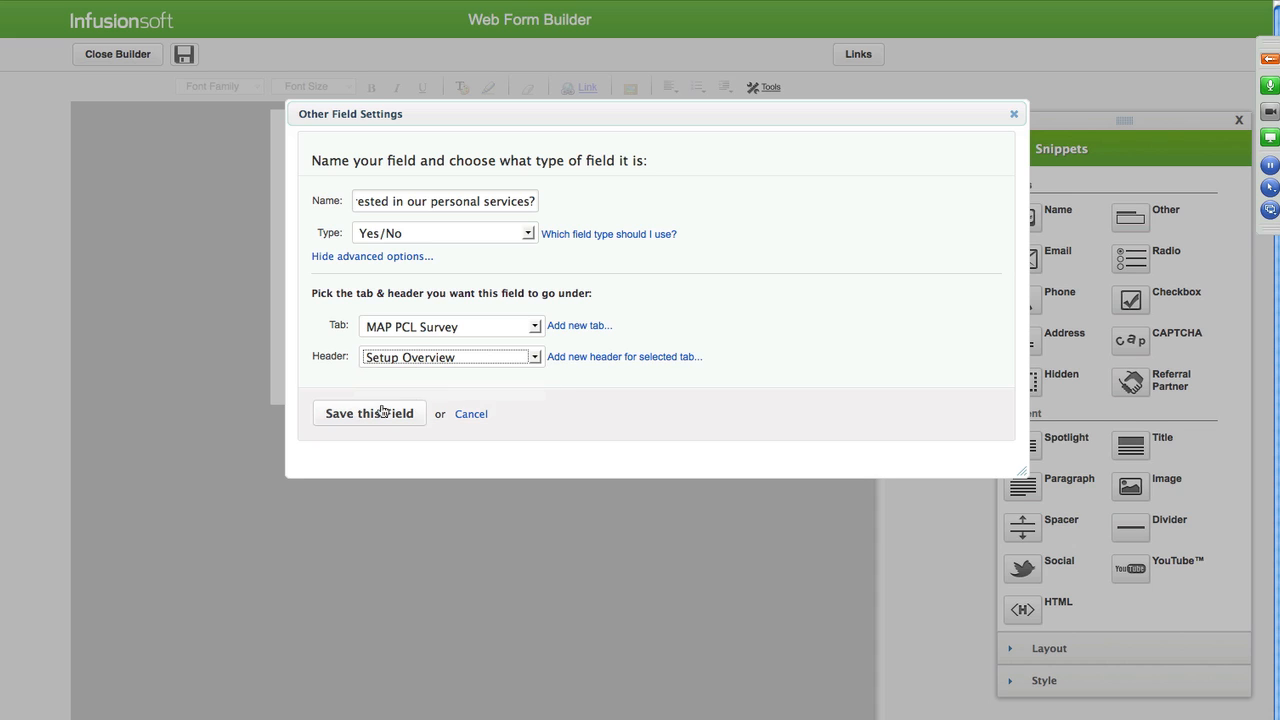
left_click(359, 415)
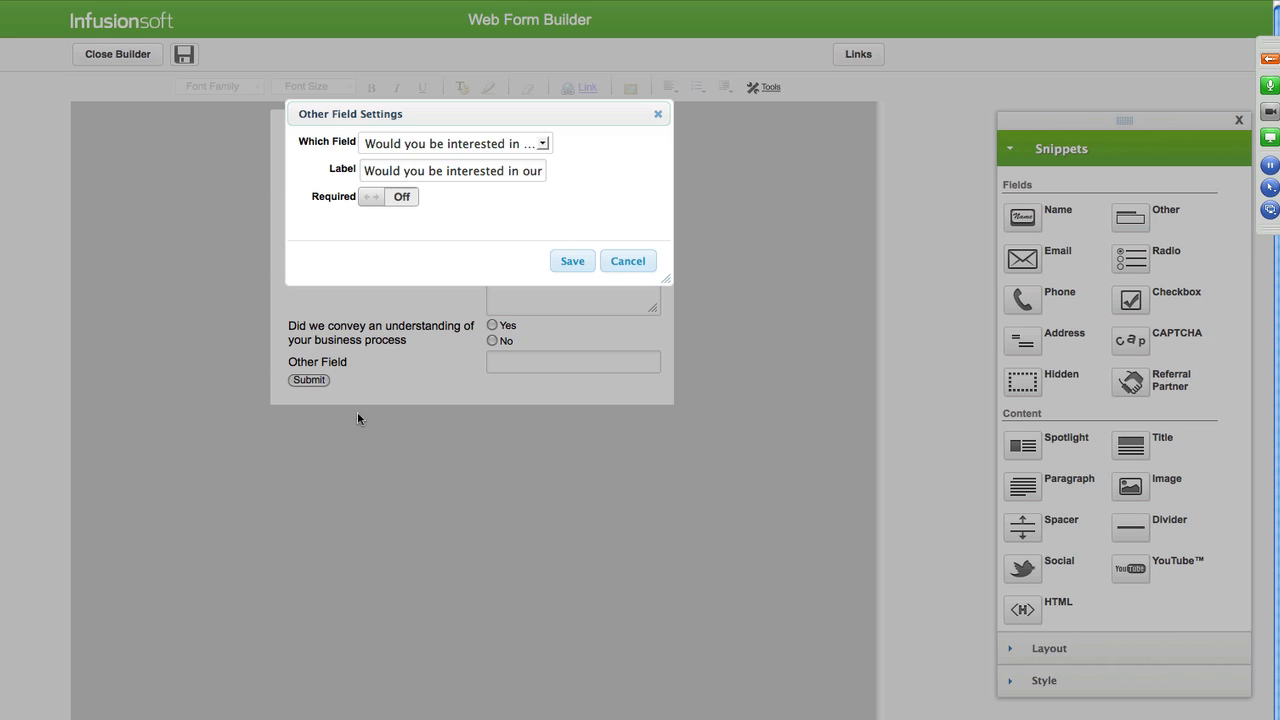
left_click(571, 263)
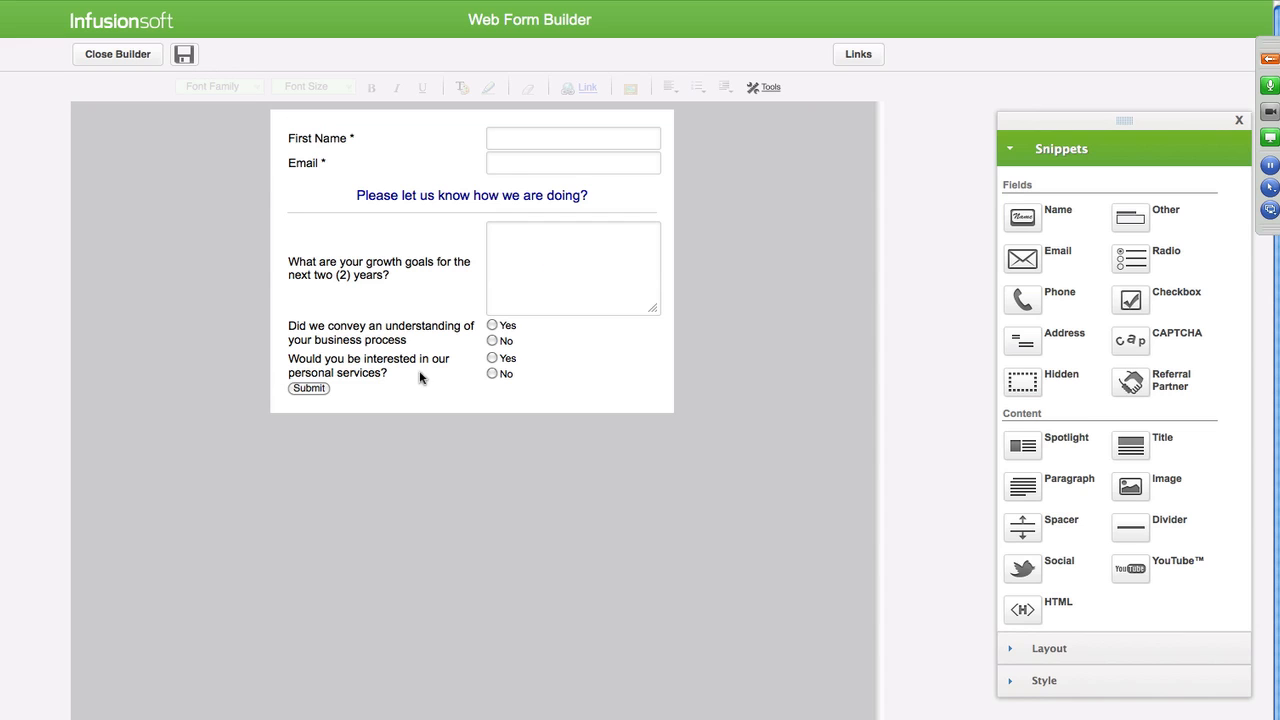
Insert dividers above the personal services question and above the business process question.
left_click_drag(1118, 530, 466, 362)
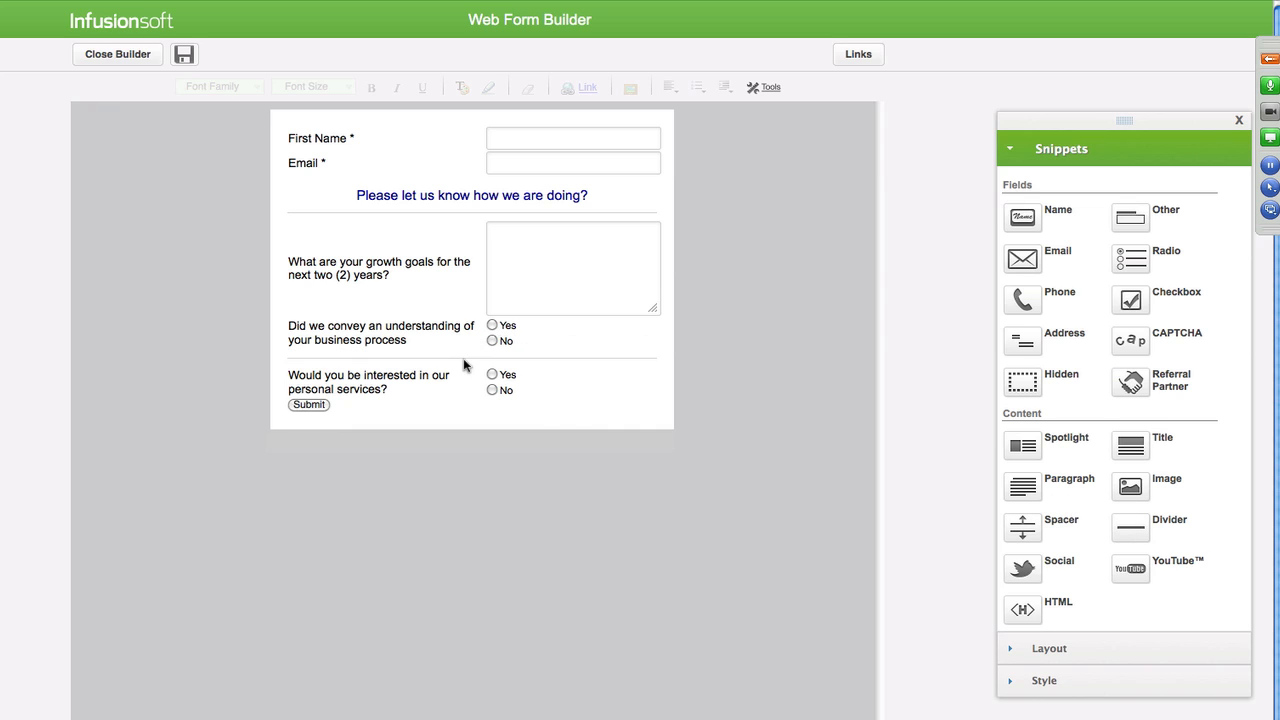
left_click_drag(1127, 524, 512, 334)
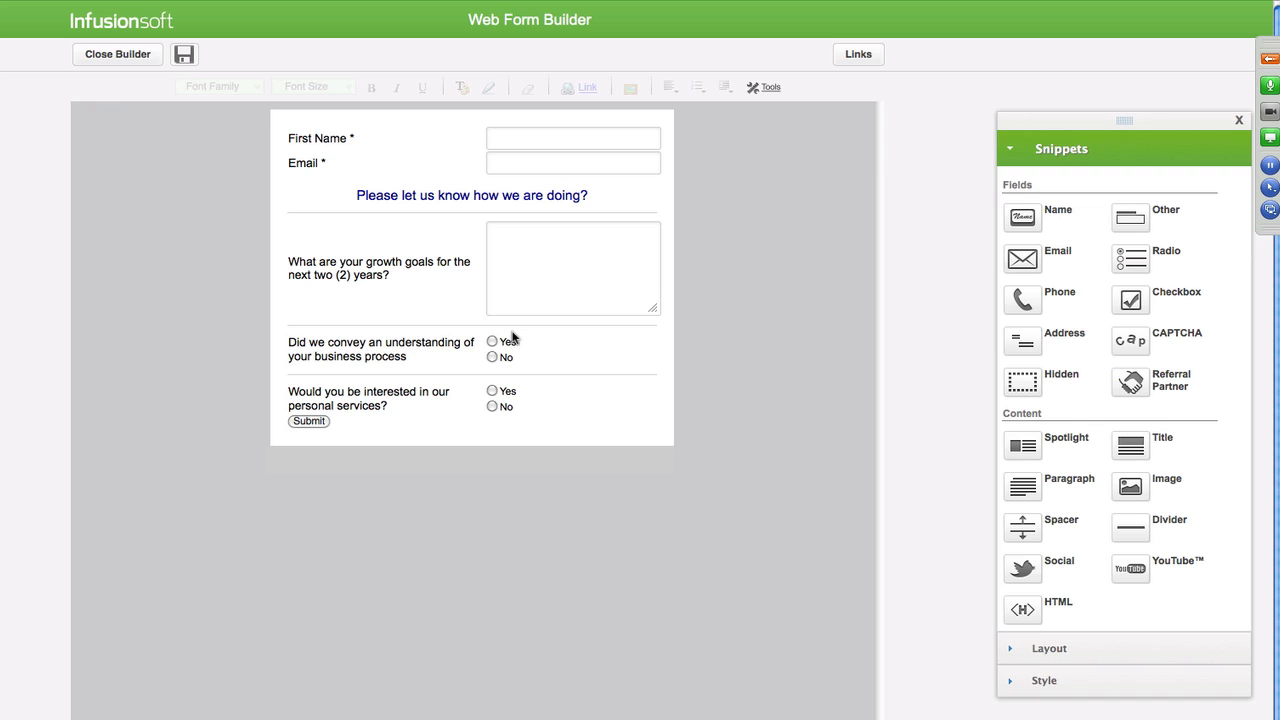
double_click(455, 404)
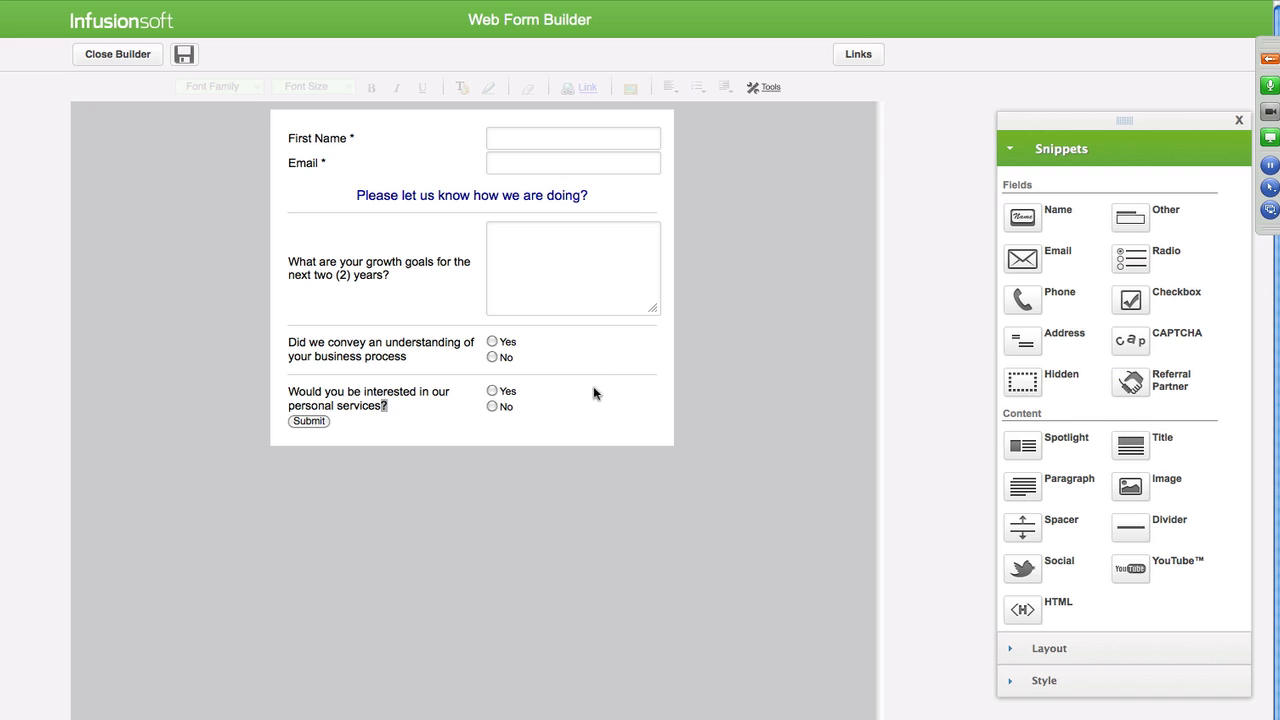
left_click(657, 114)
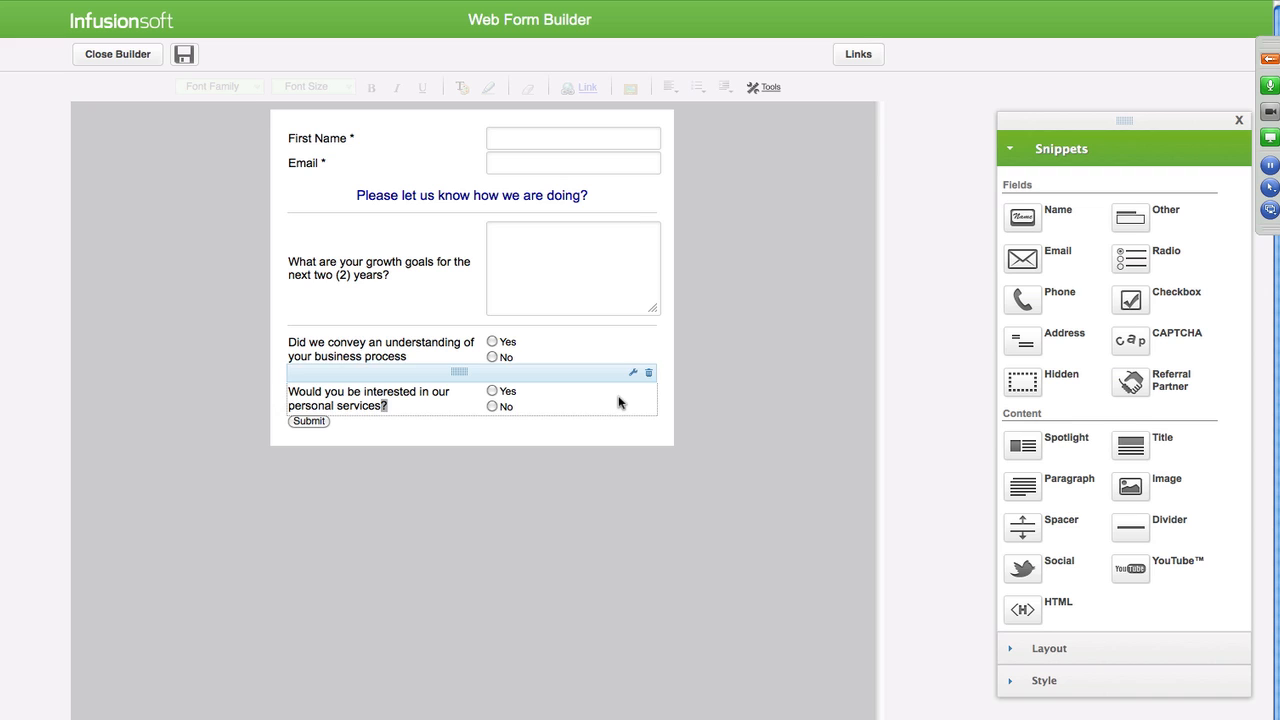
left_click(632, 374)
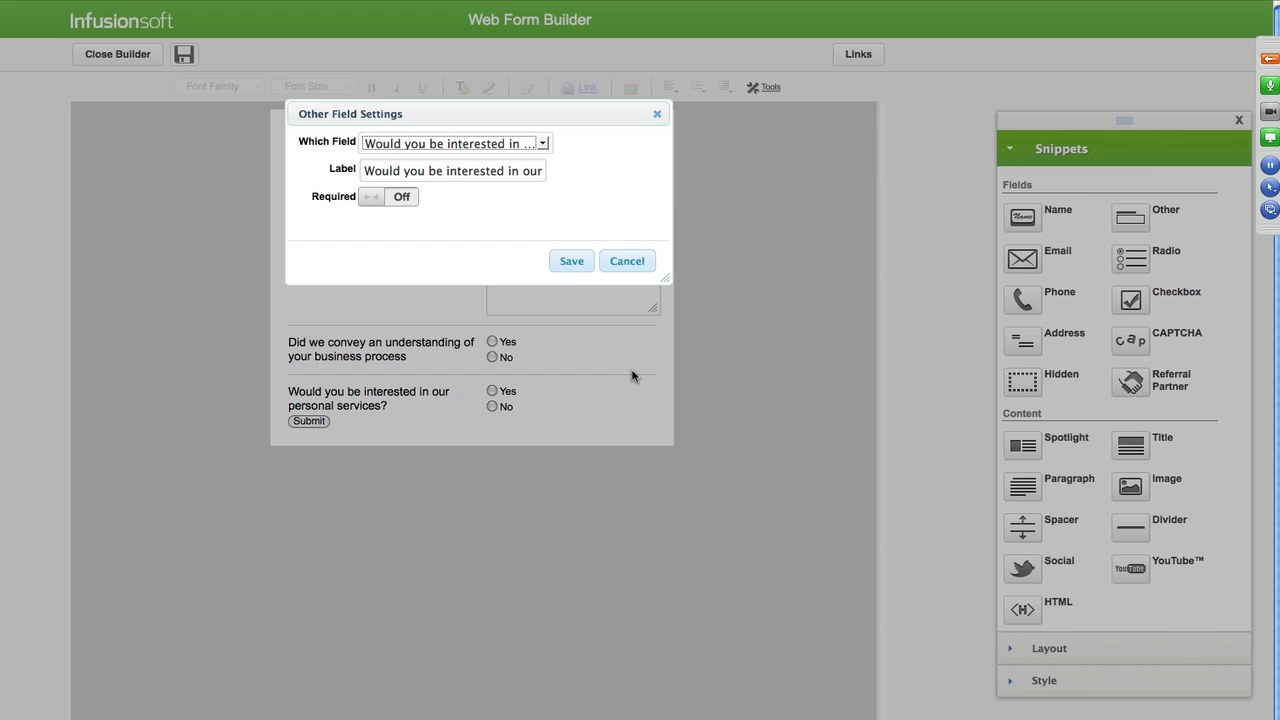
left_click(657, 116)
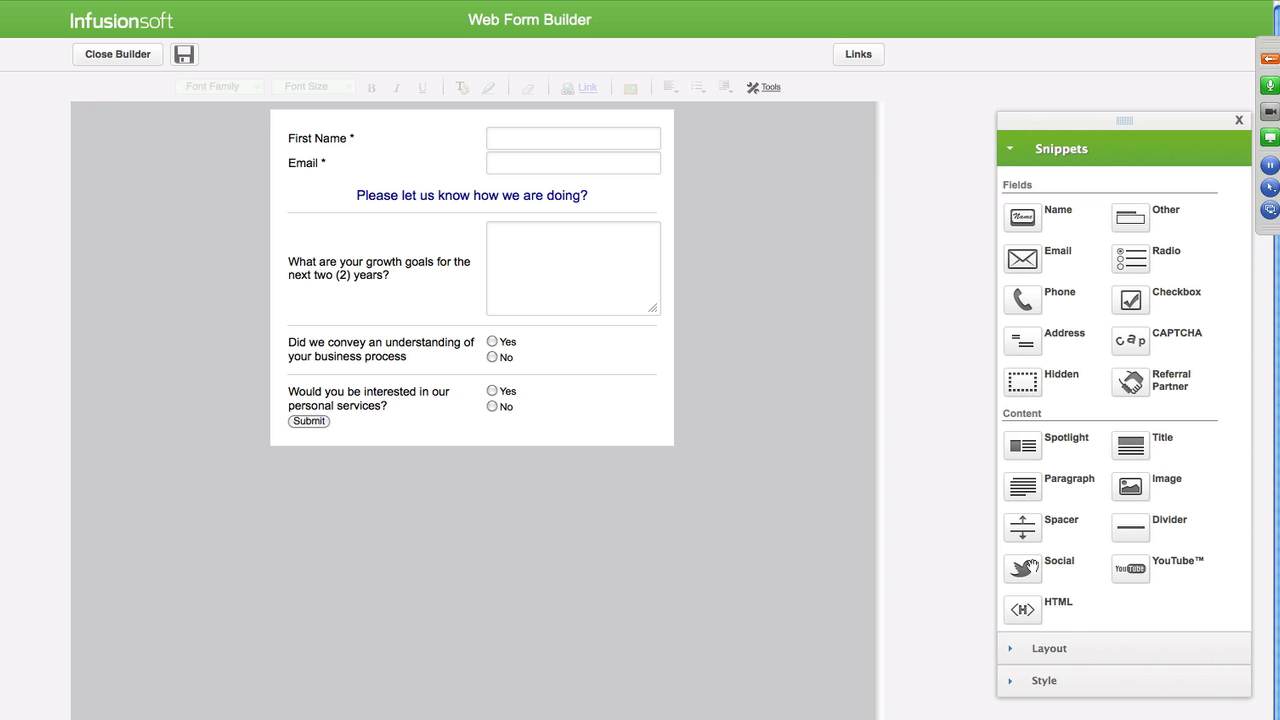
Insert a spacer with a height of 30 px between the personal services question and the Submit button.
left_click_drag(1026, 525, 427, 419)
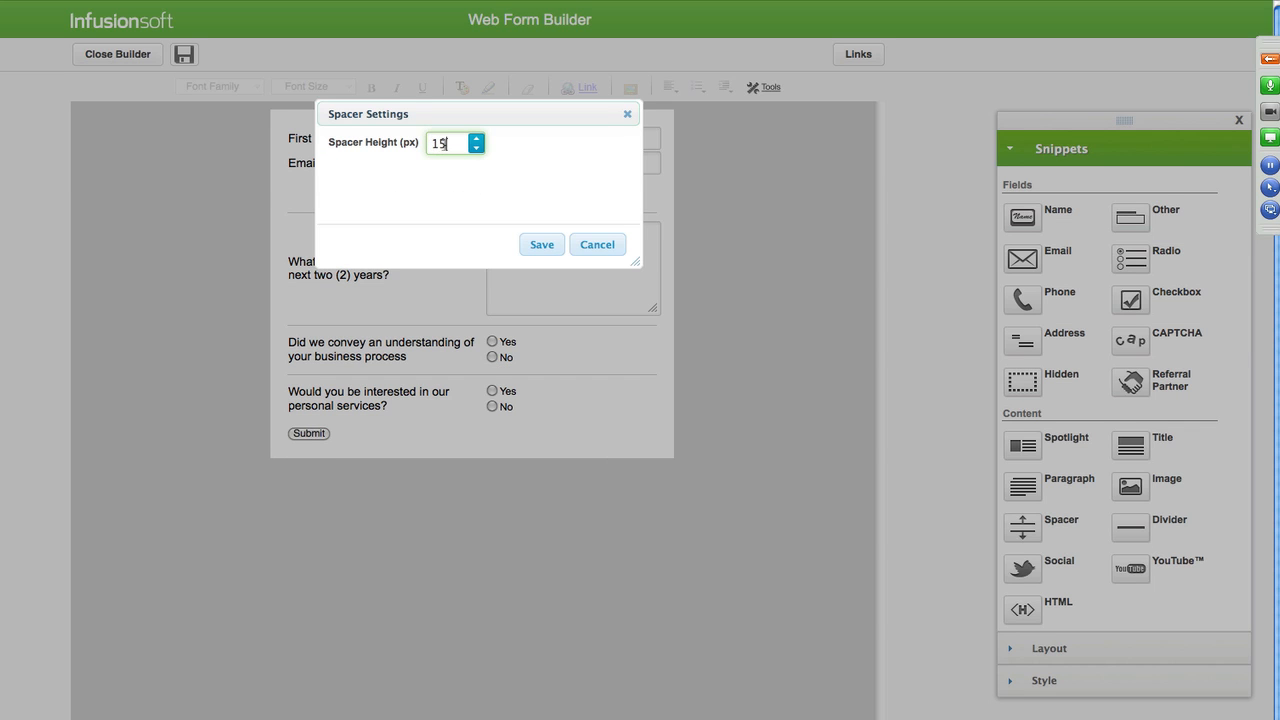
left_click(475, 140)
left_click(475, 140)
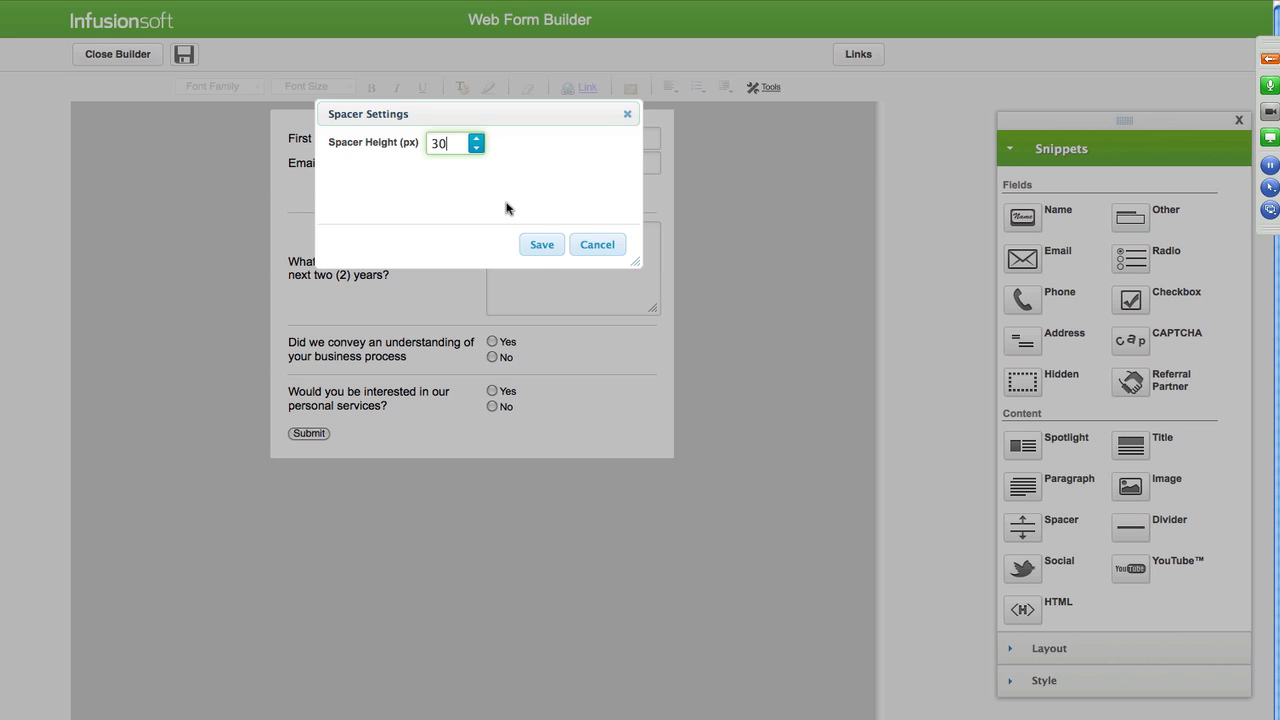
left_click(540, 245)
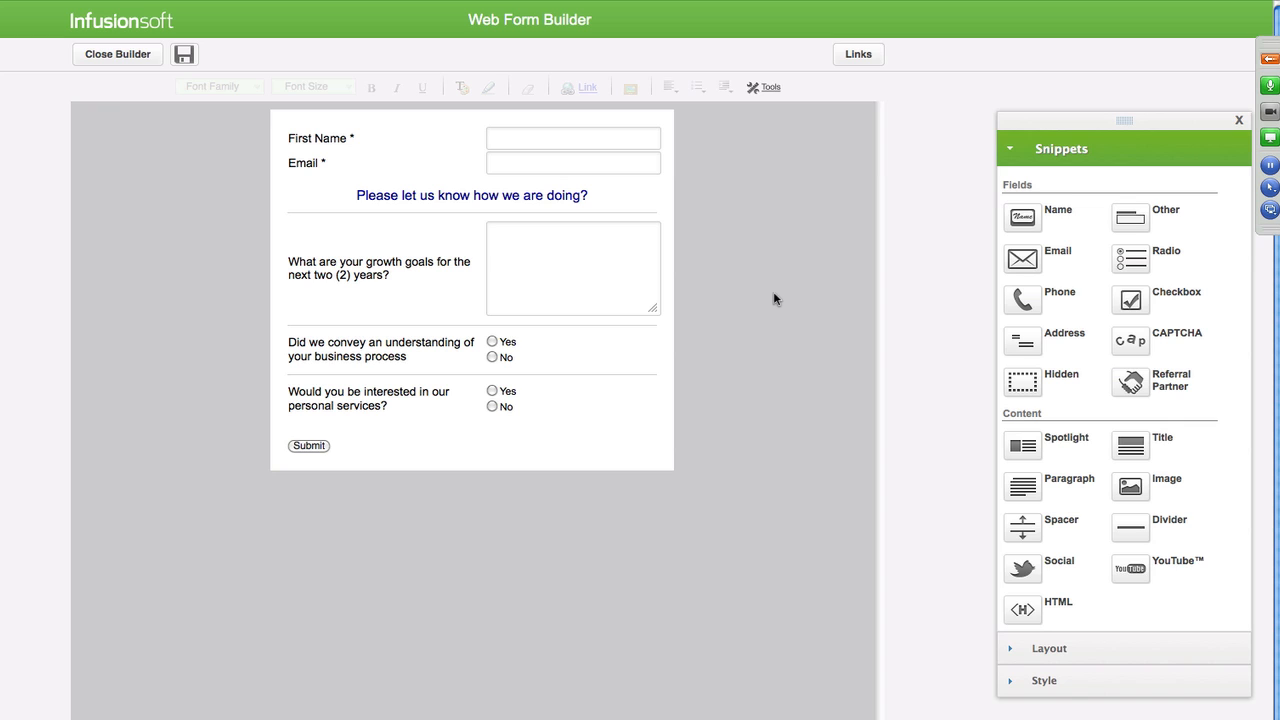
Add an Other field below the personal services question and start a new custom field of type Text Area for it.
left_click_drag(1128, 215, 440, 434)
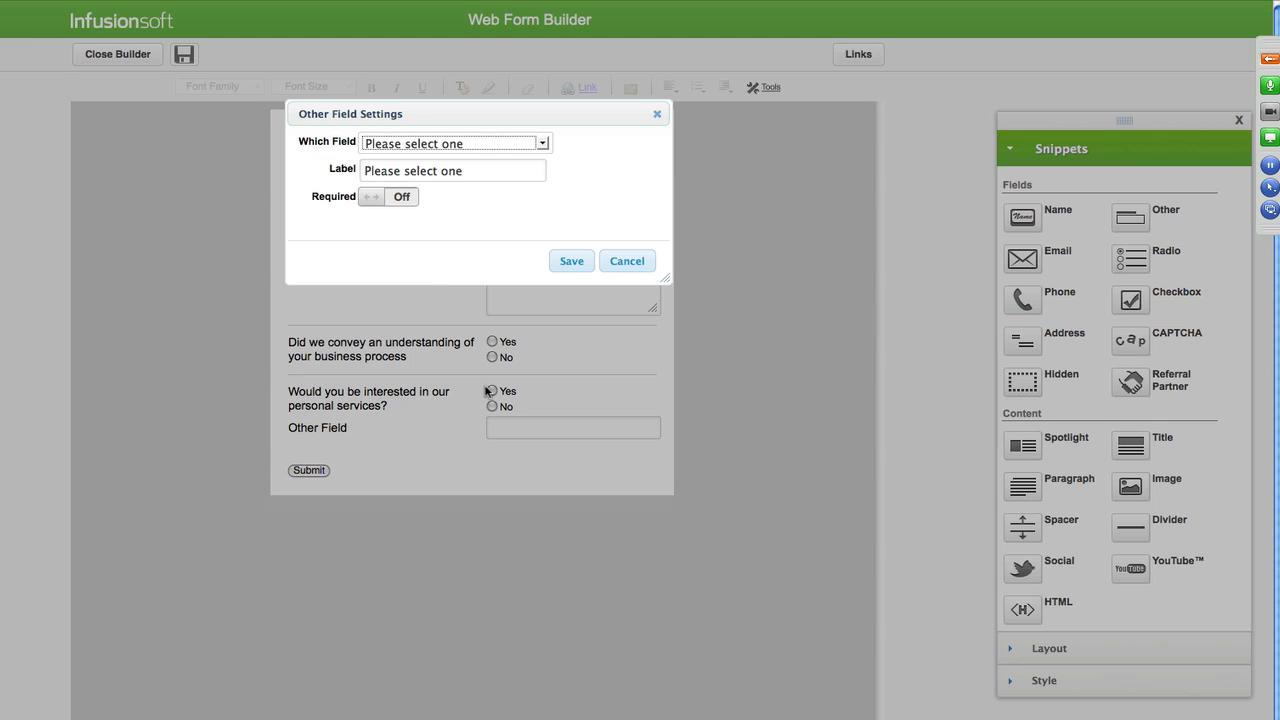
left_click(545, 143)
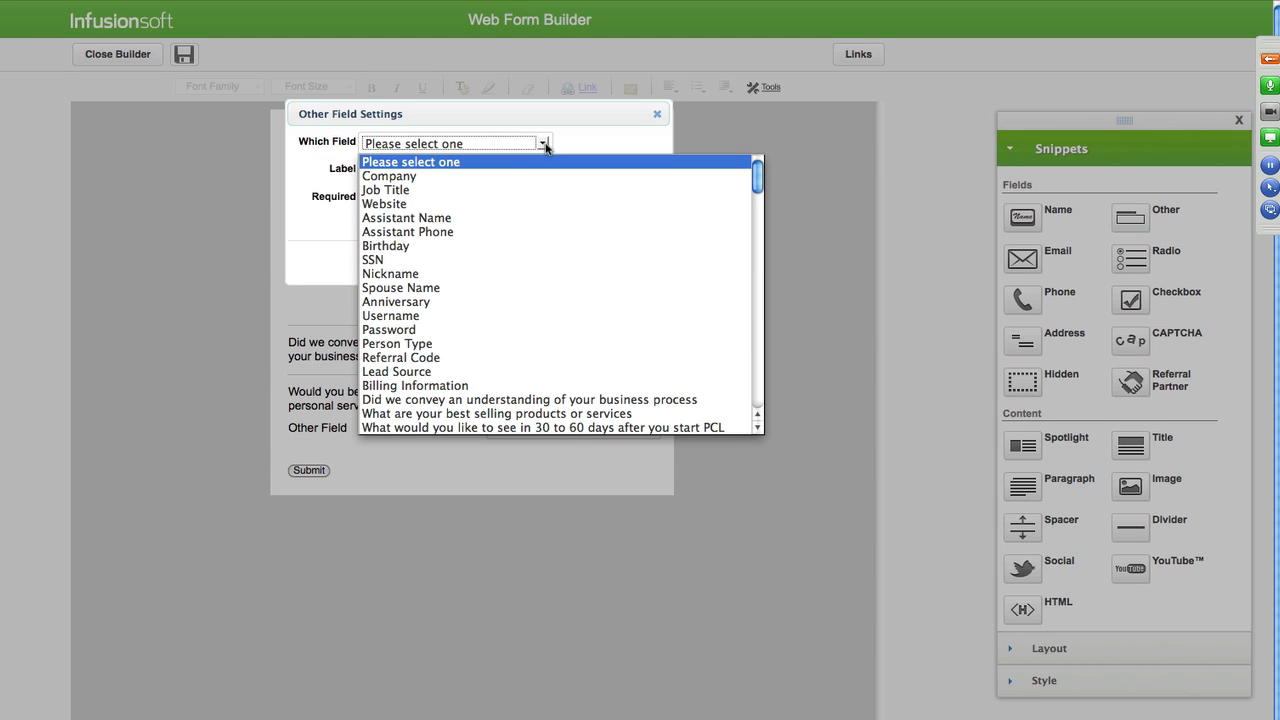
scroll(486, 252, "down", 10)
scroll(486, 252, "down", 5)
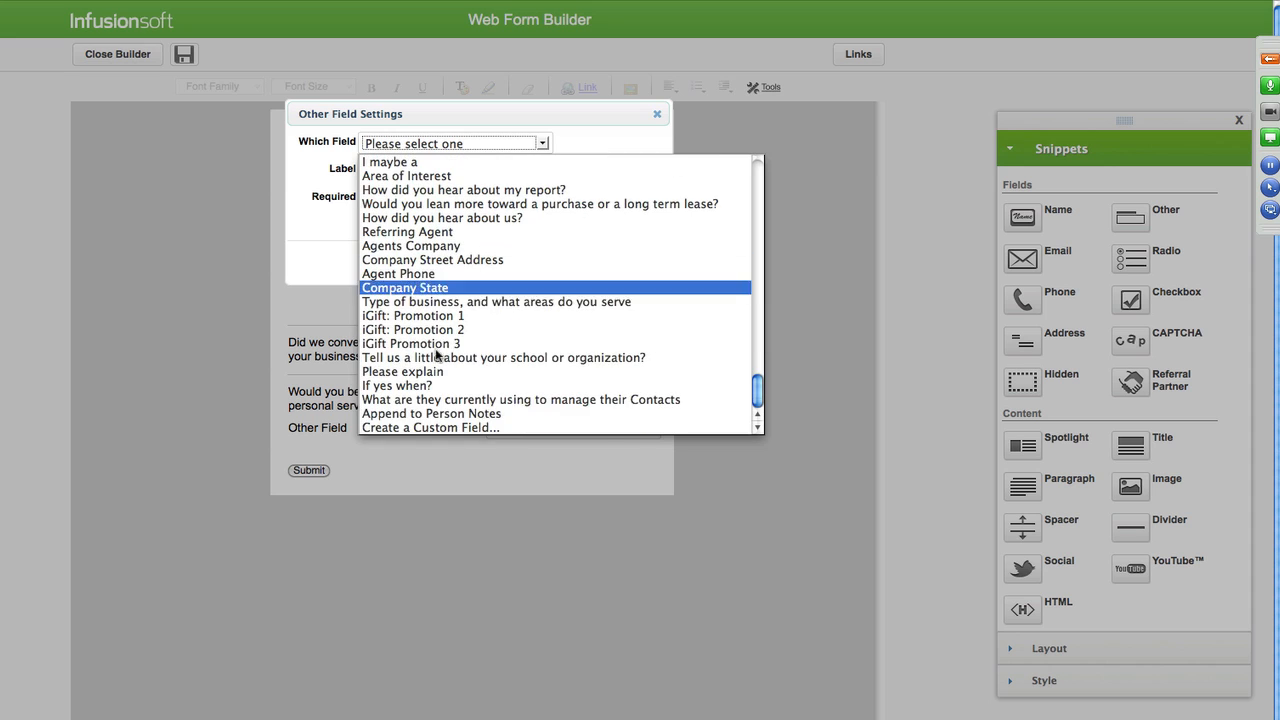
left_click(440, 428)
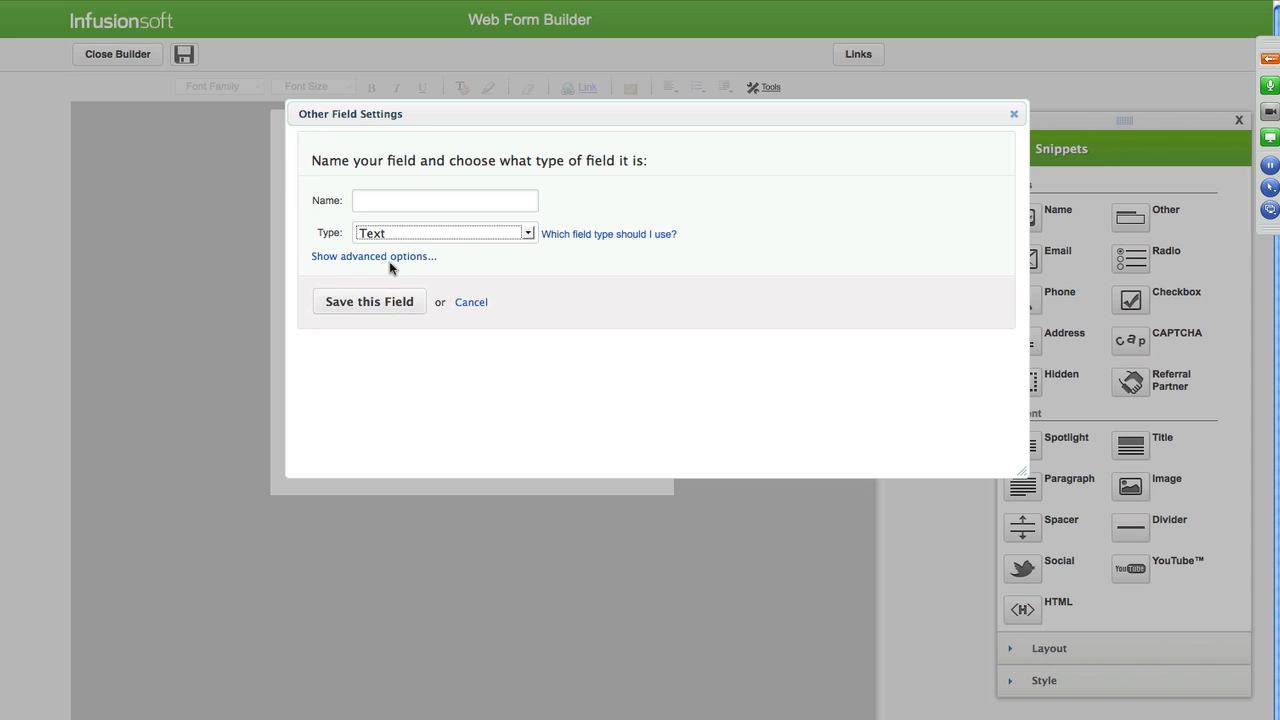
left_click(464, 234)
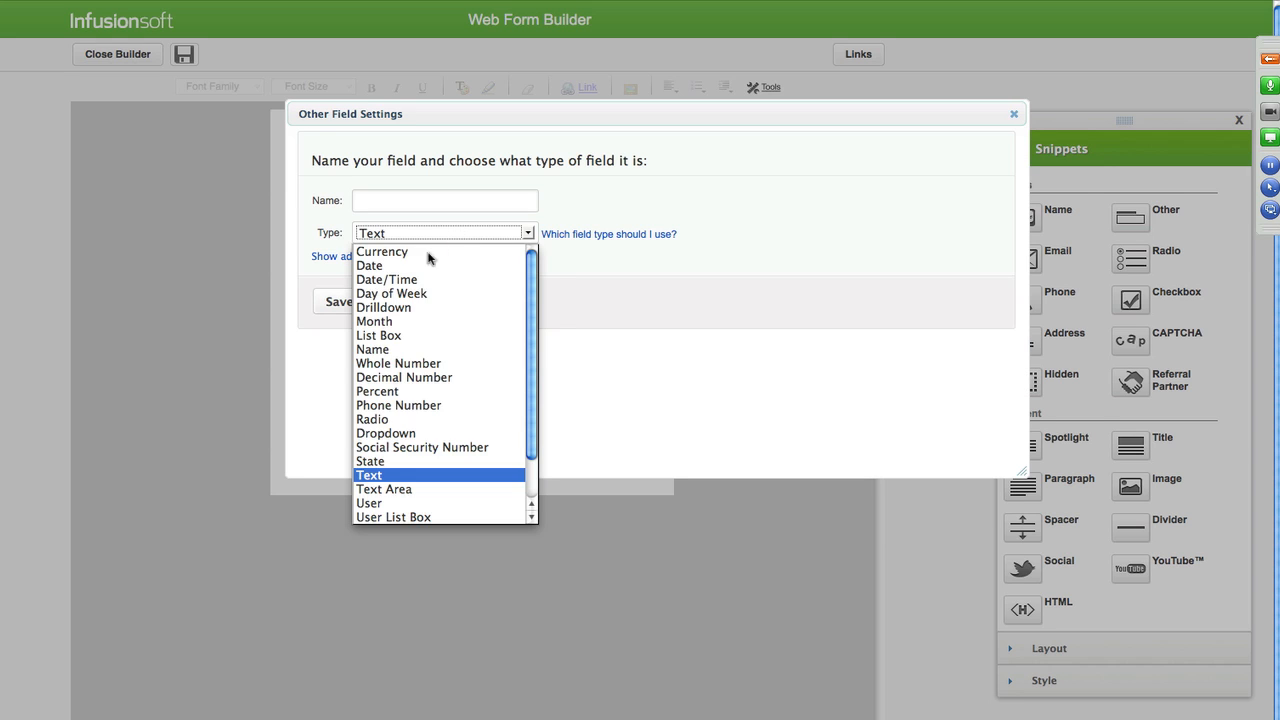
left_click(392, 489)
Name the custom field "Would be kind enough to provide a few referrals".
left_click(376, 204)
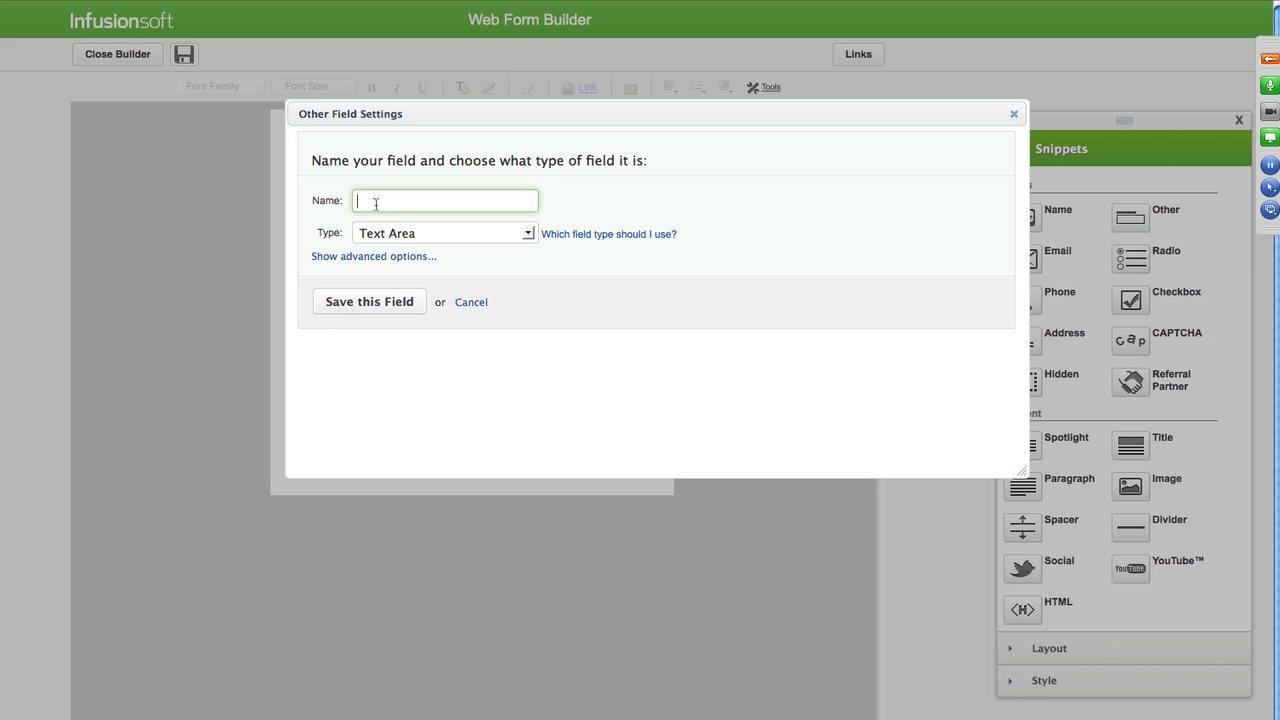
type("Would you kind enough to")
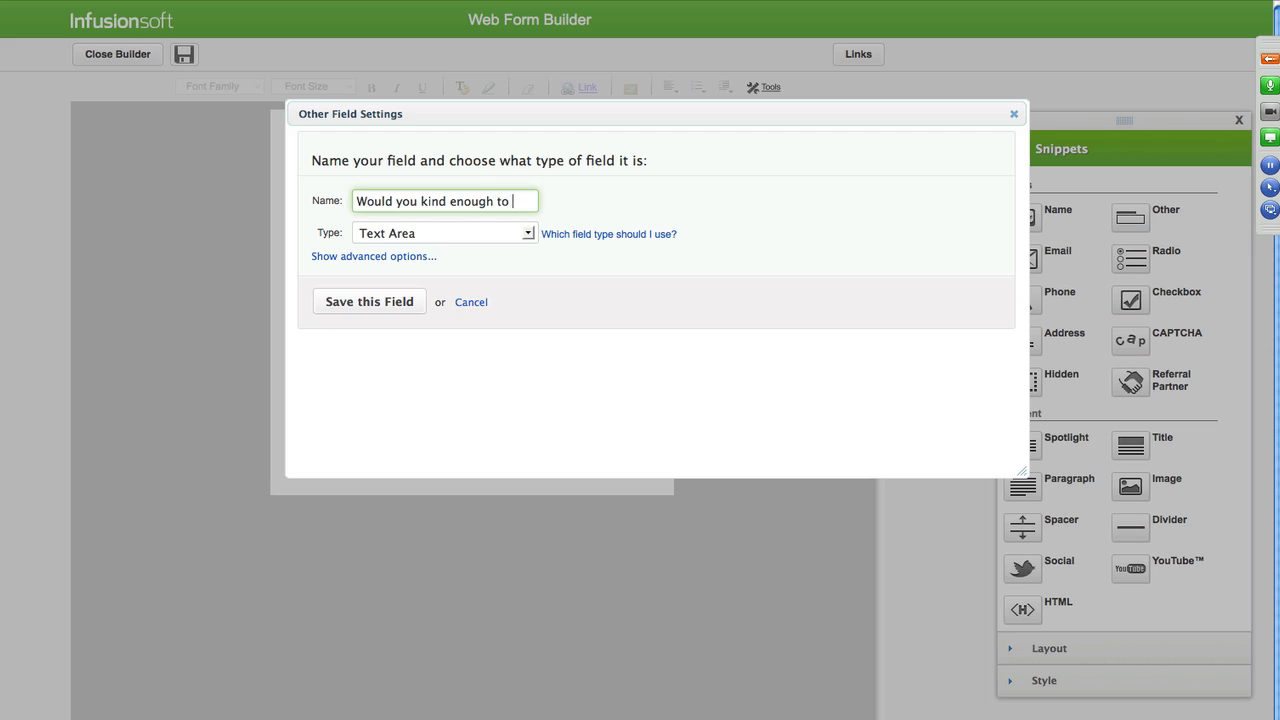
type(" referr")
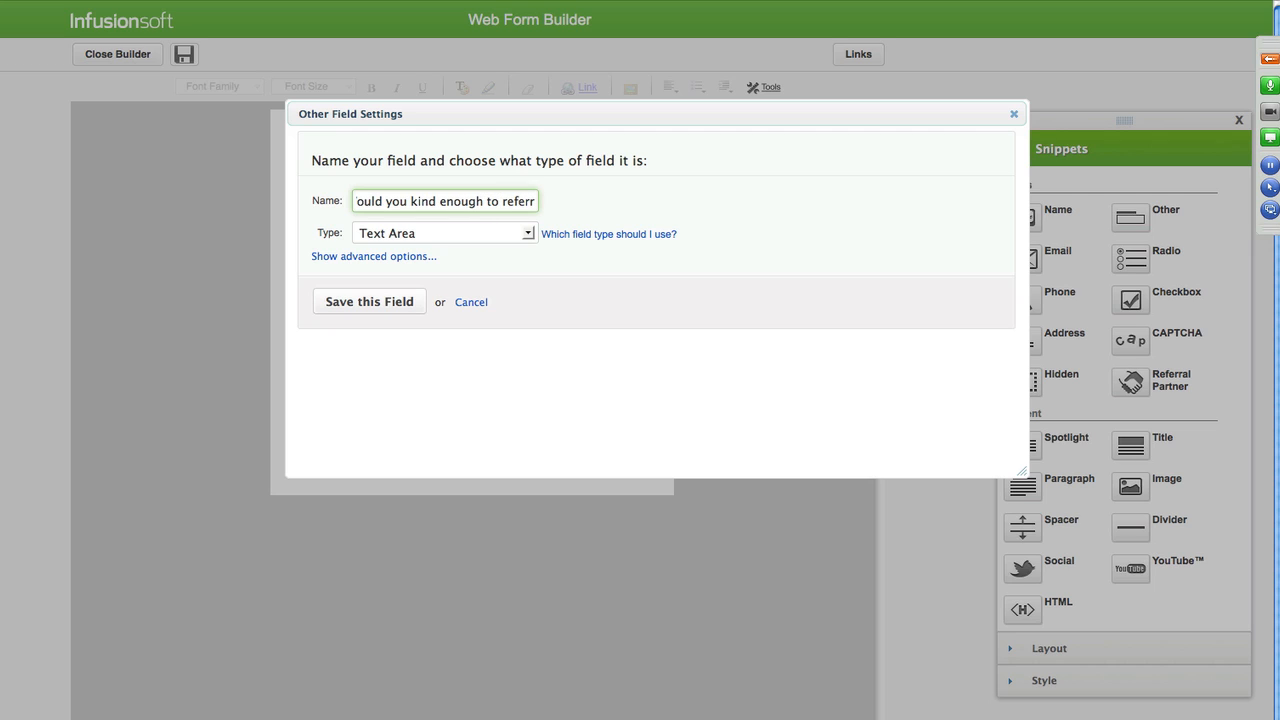
key("BackSpace")
type("a few")
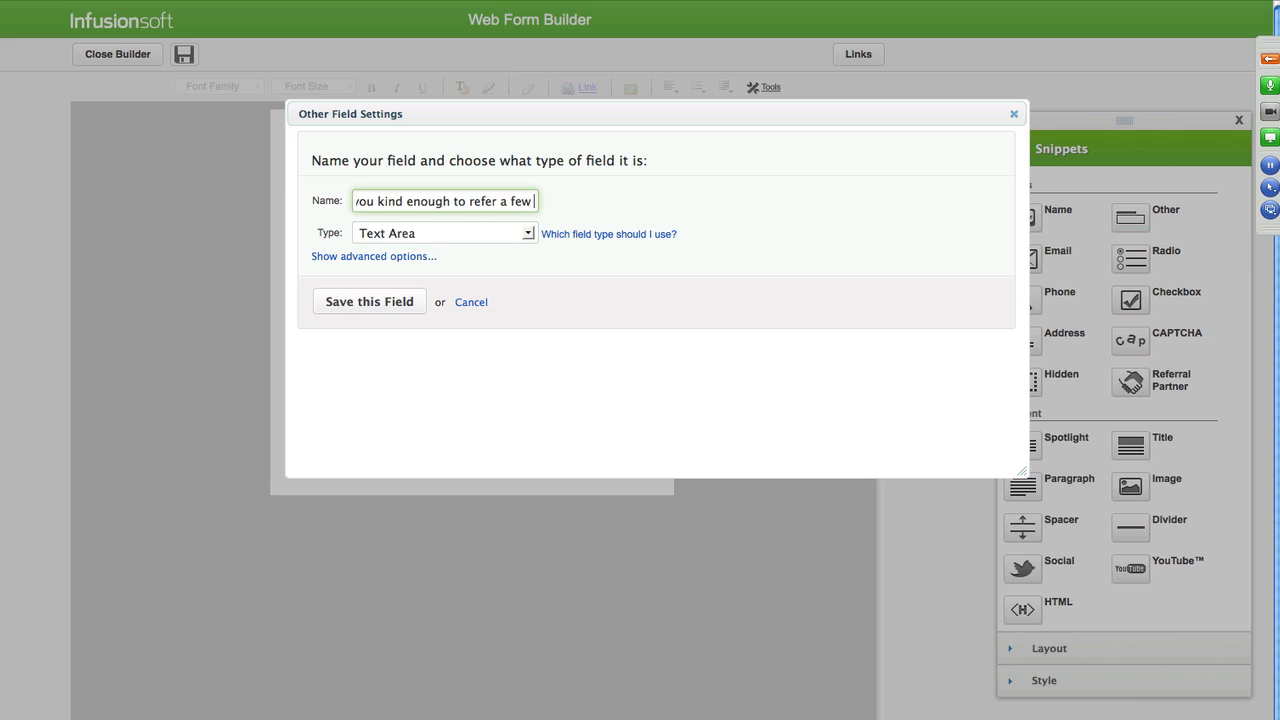
type(" fire")
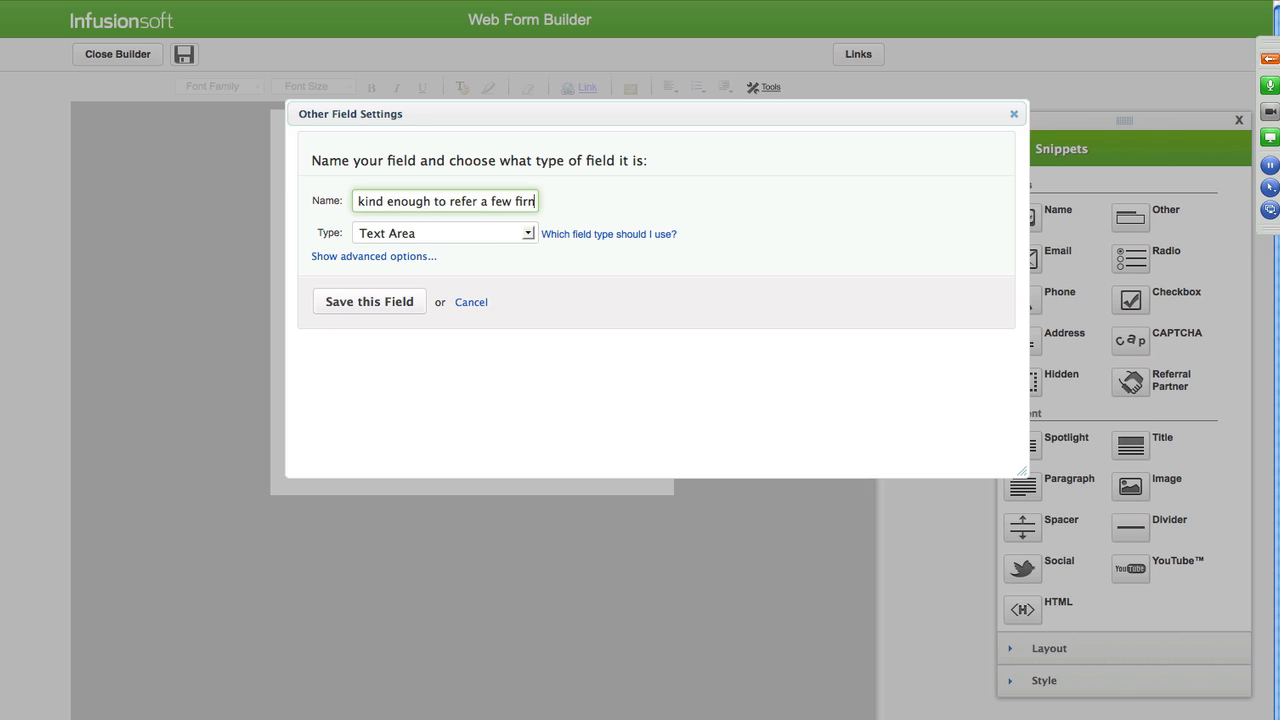
key("BackSpace")
key("BackSpace")
key("BackSpace")
key("BackSpace")
type("con")
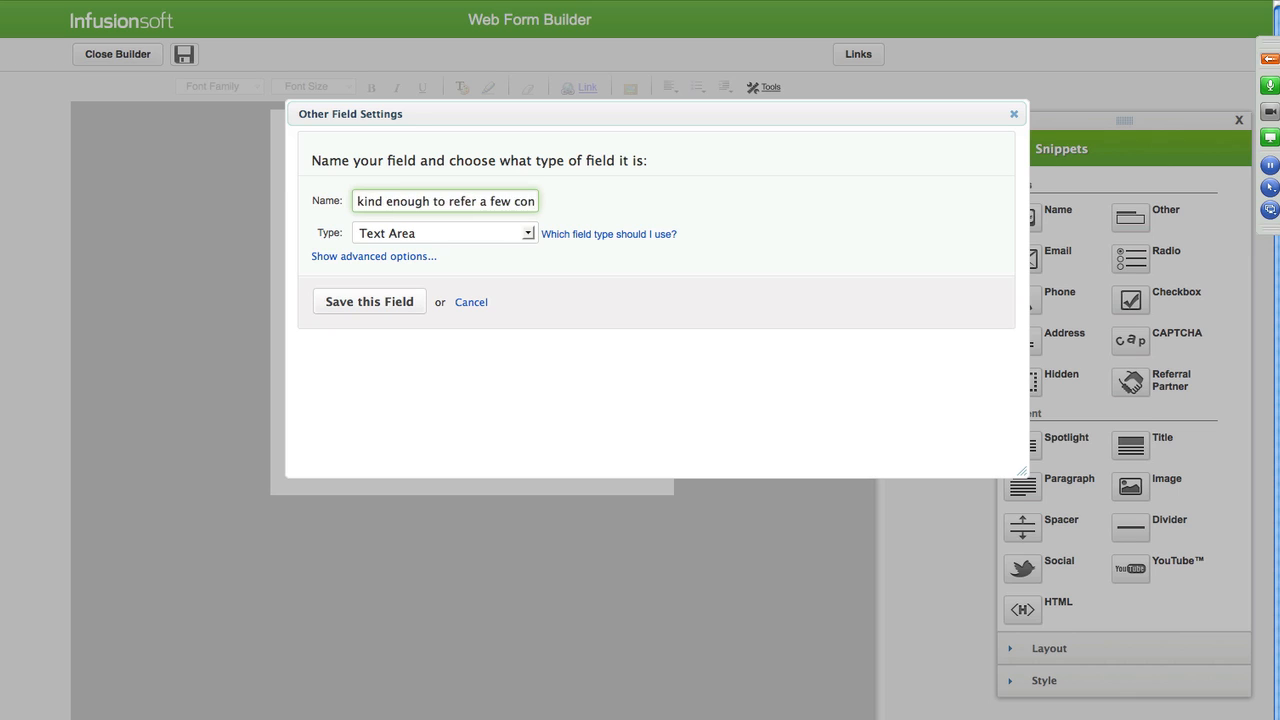
type("tacts")
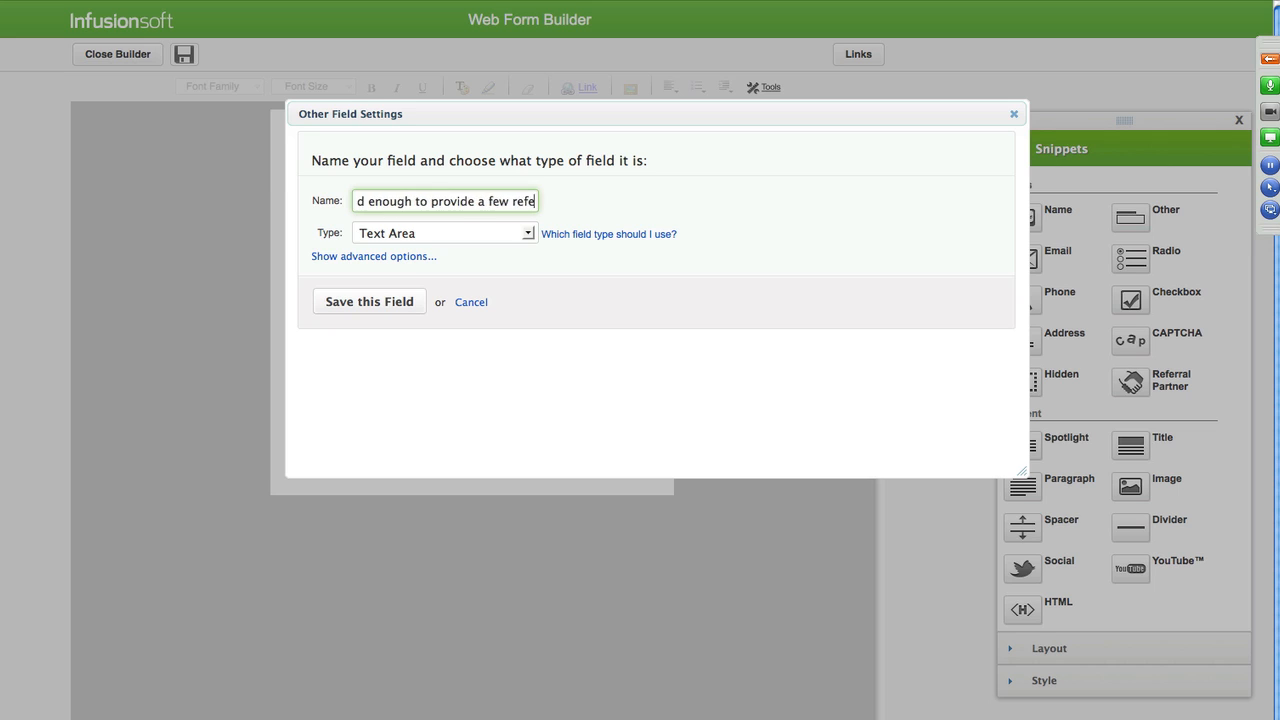
type("ral")
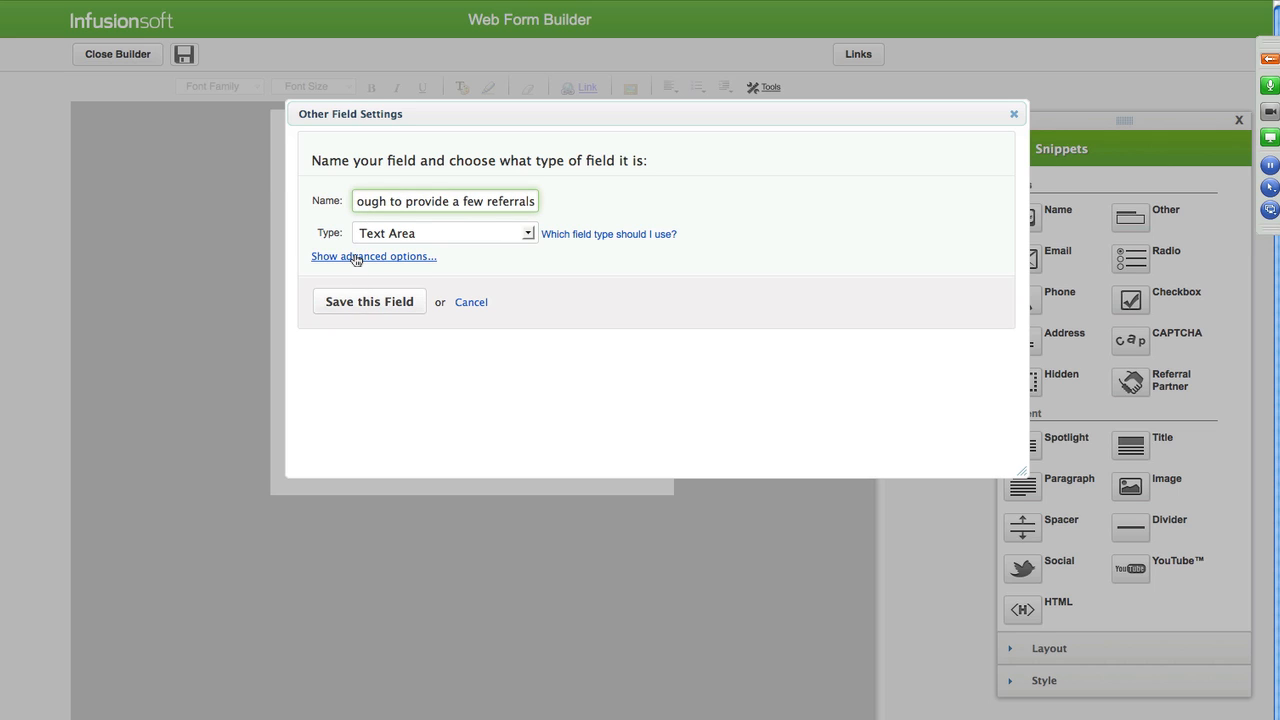
Assign the referrals field to the MAP PCL Survey tab under the Setup Overview header and save it into the form.
left_click(356, 257)
left_click(466, 327)
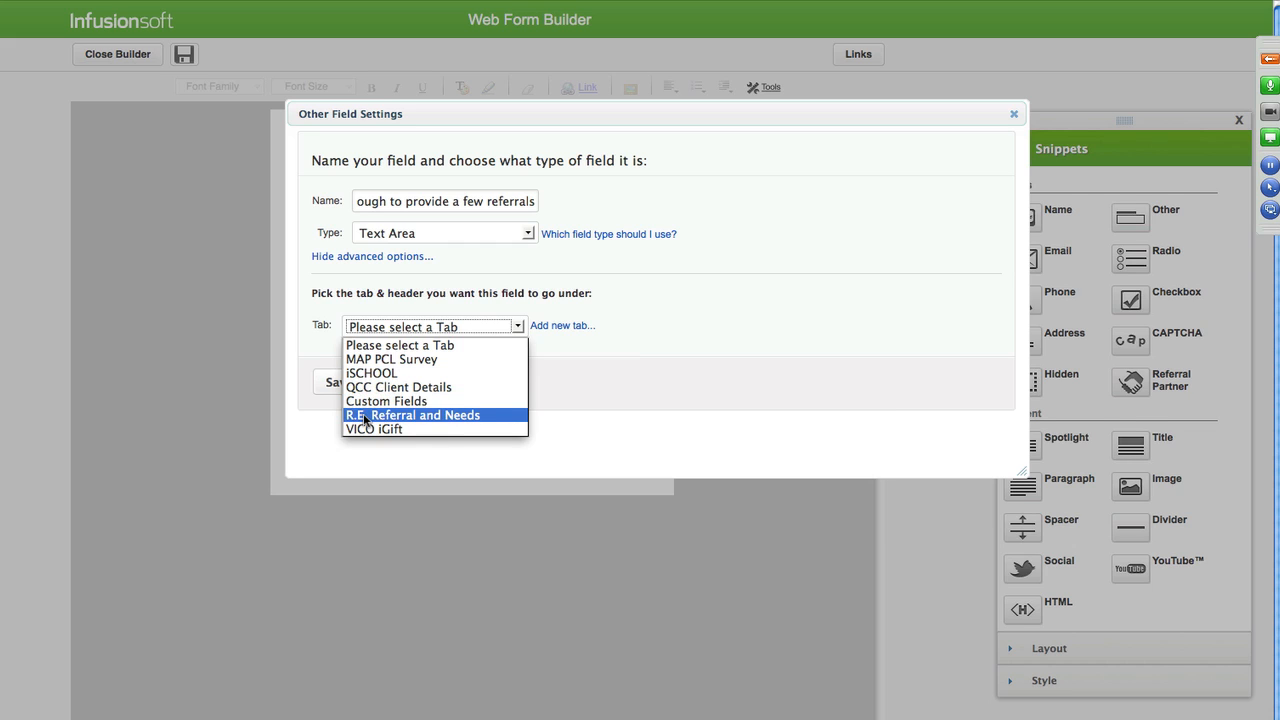
left_click(370, 360)
left_click(396, 360)
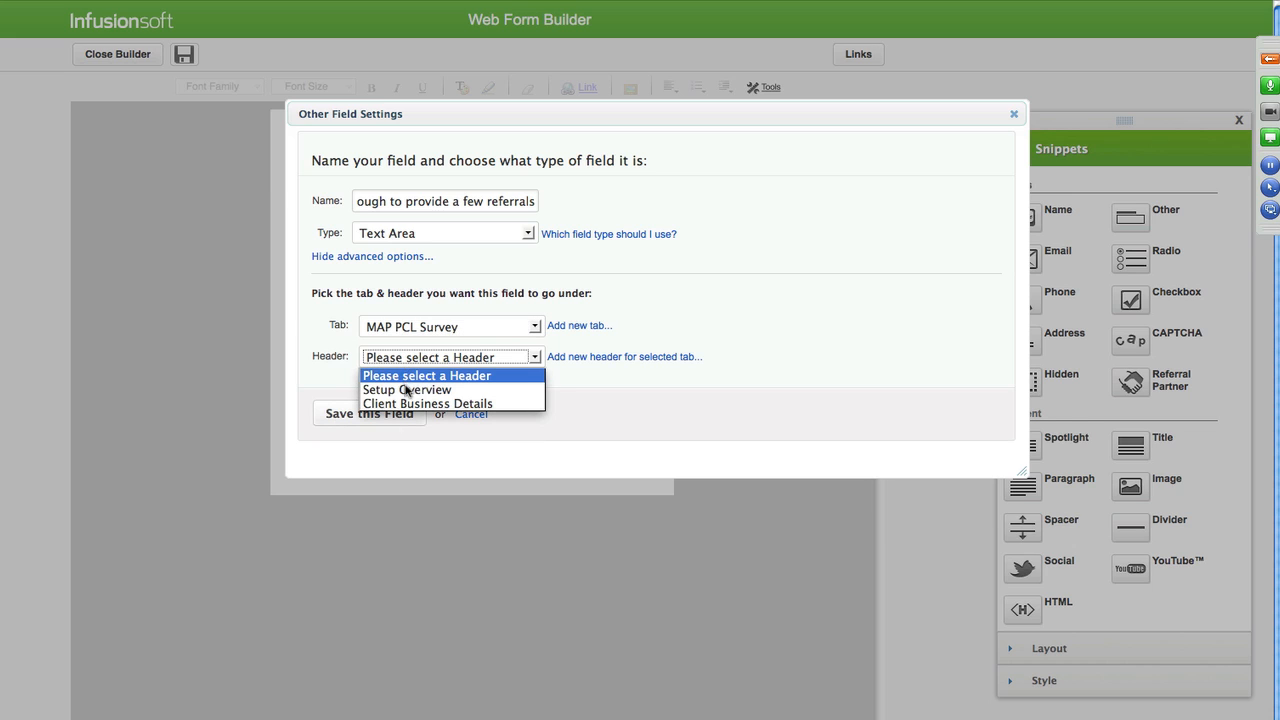
left_click(404, 391)
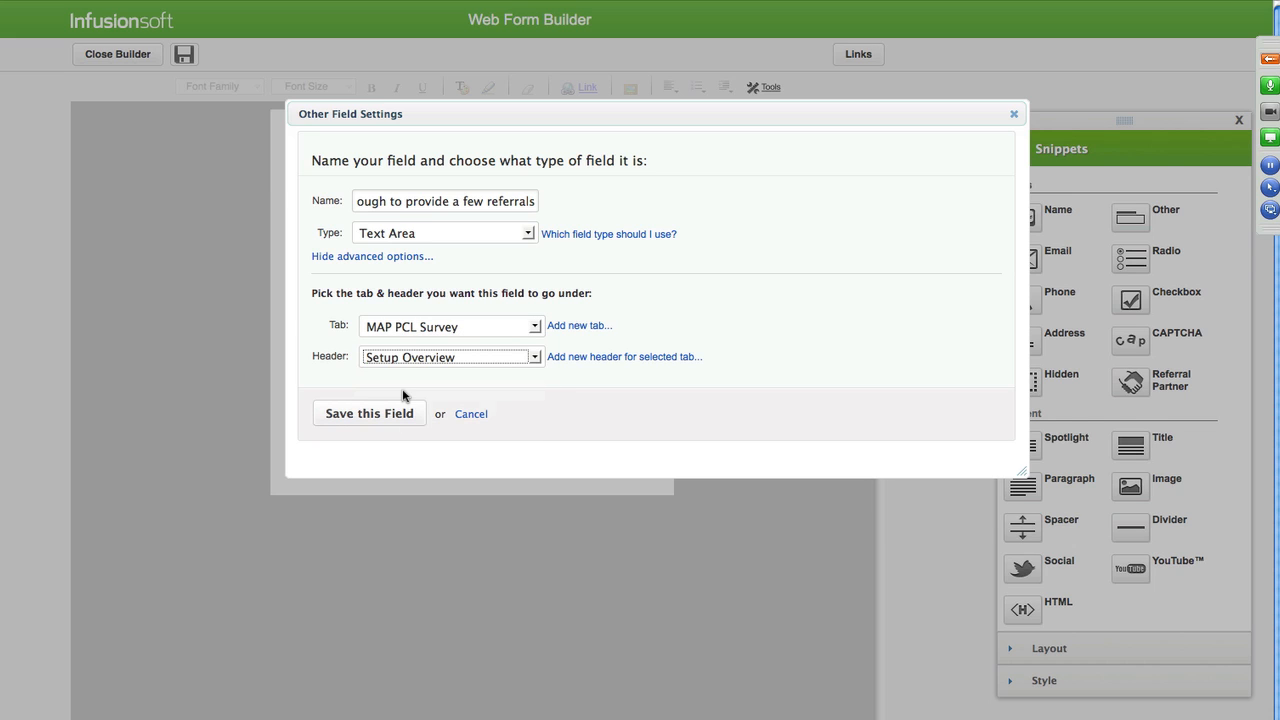
left_click(370, 415)
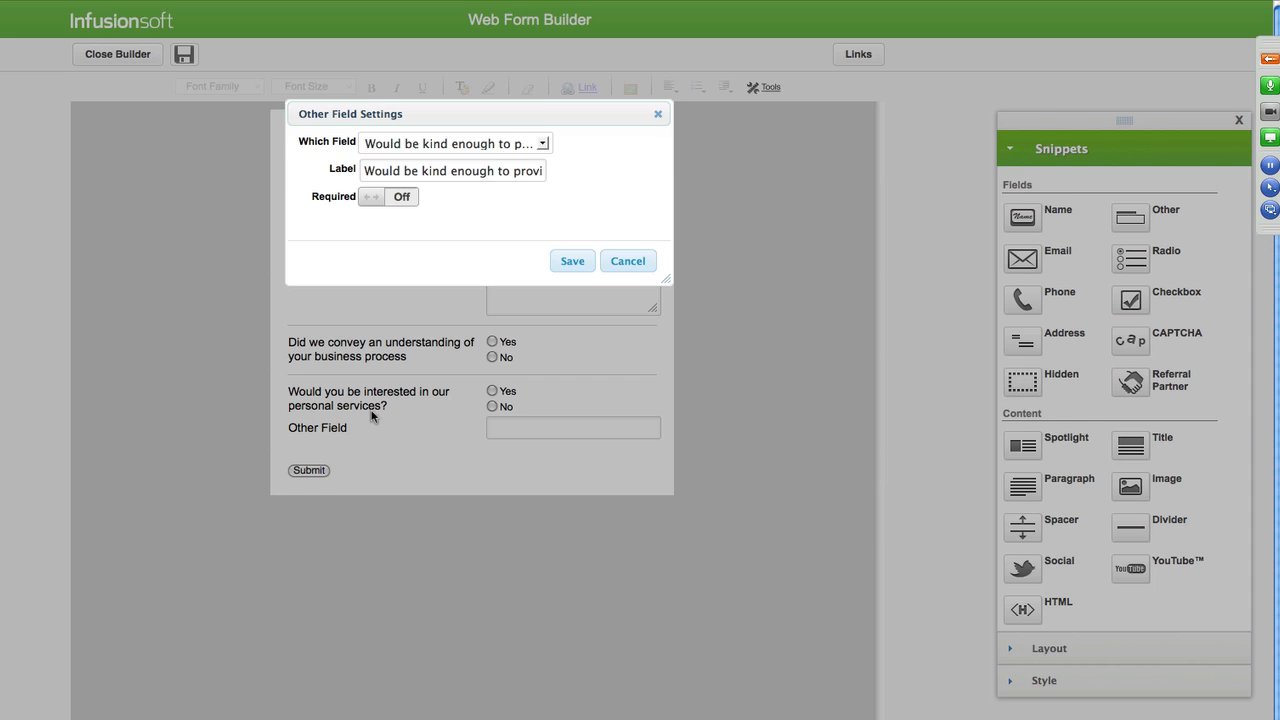
left_click(572, 262)
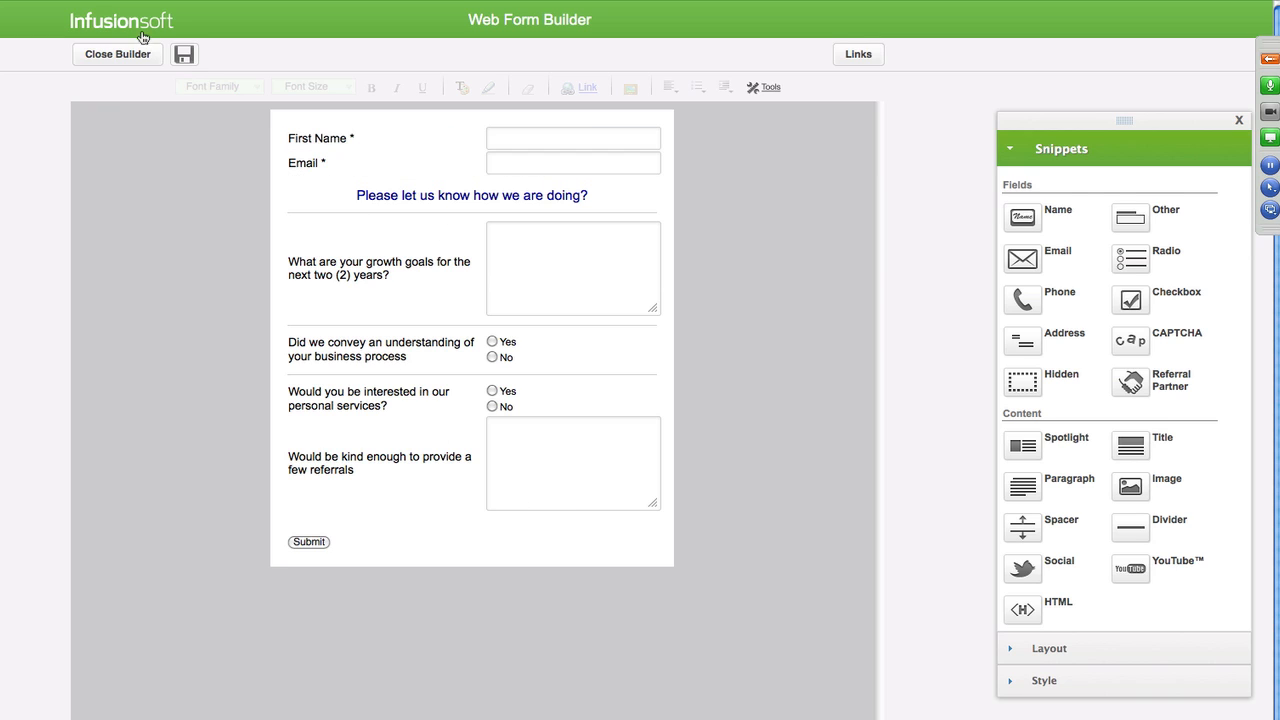
Save the survey form, close the builder and check the remaining questions in the form preview.
left_click(184, 57)
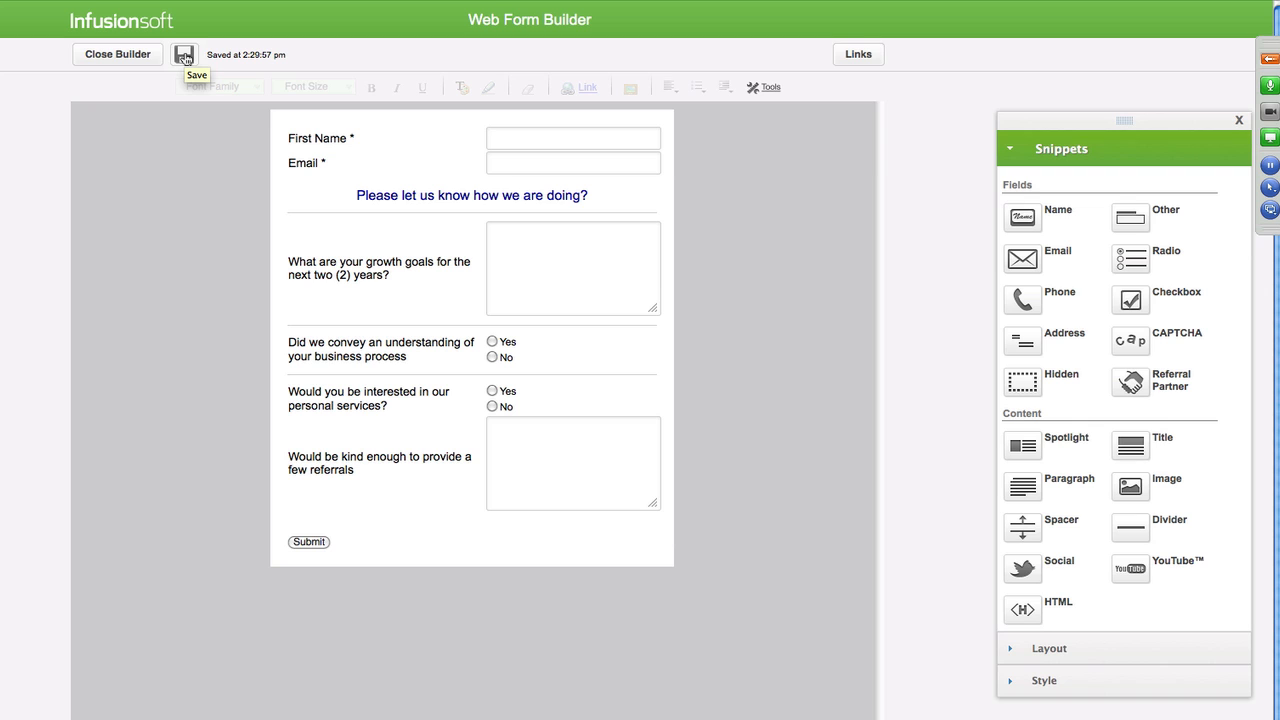
left_click(118, 55)
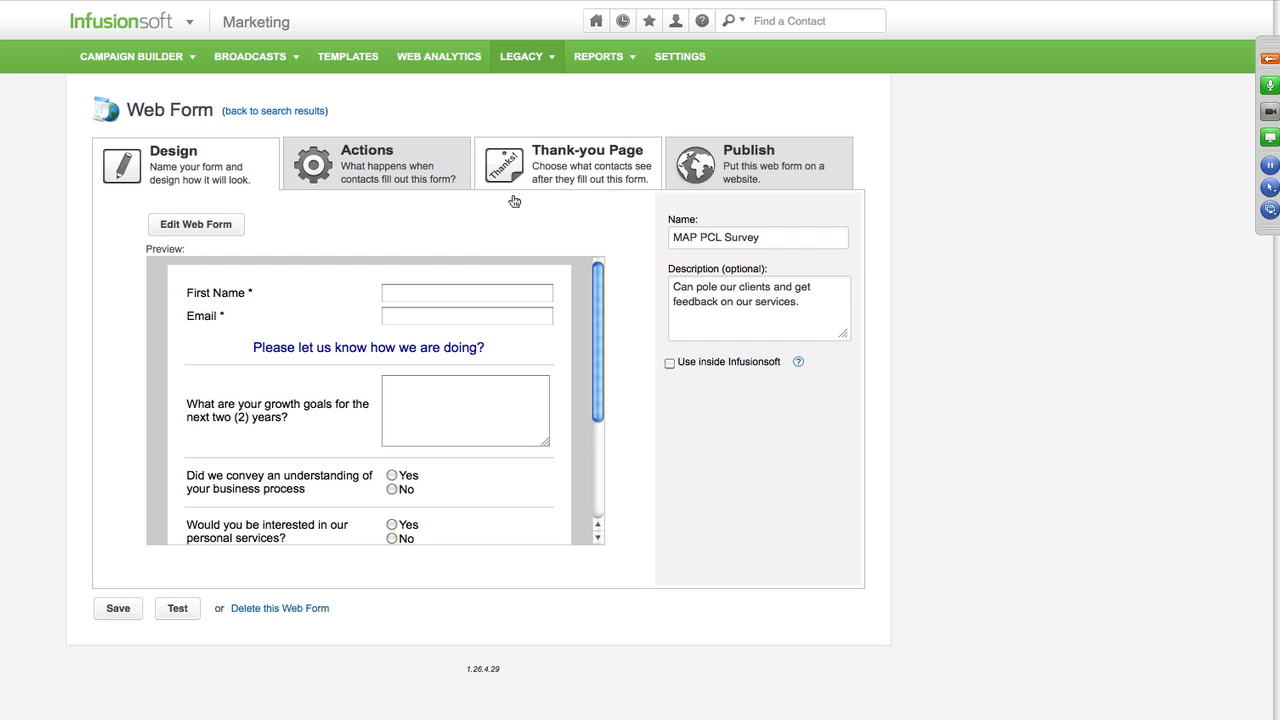
scroll(396, 343, "down", 2)
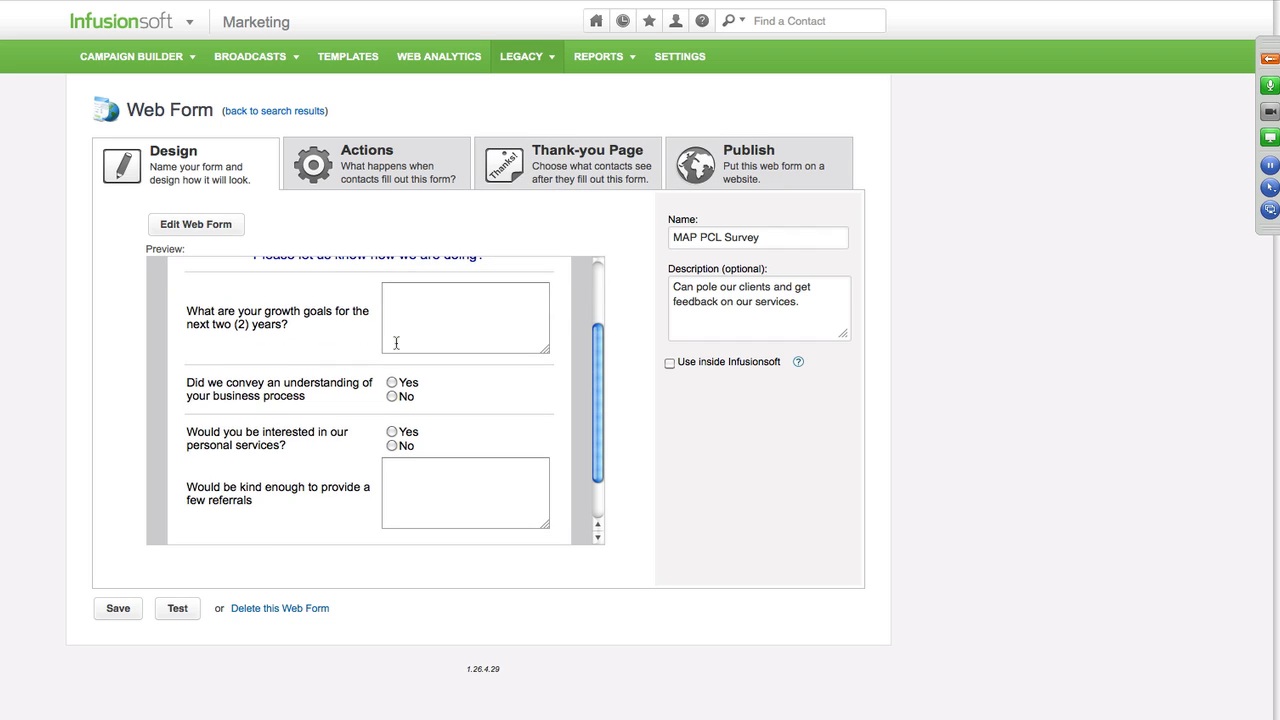
Review the options for publishing the web form on a website.
left_click(779, 163)
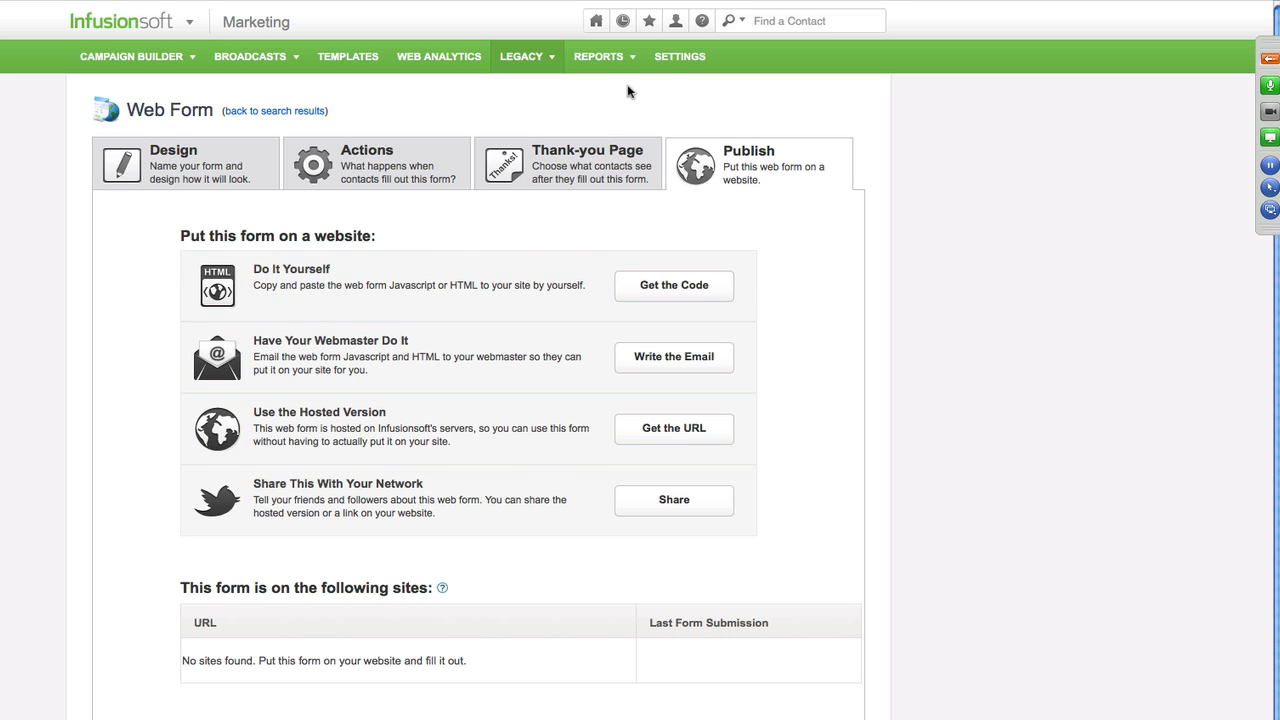
left_click(182, 32)
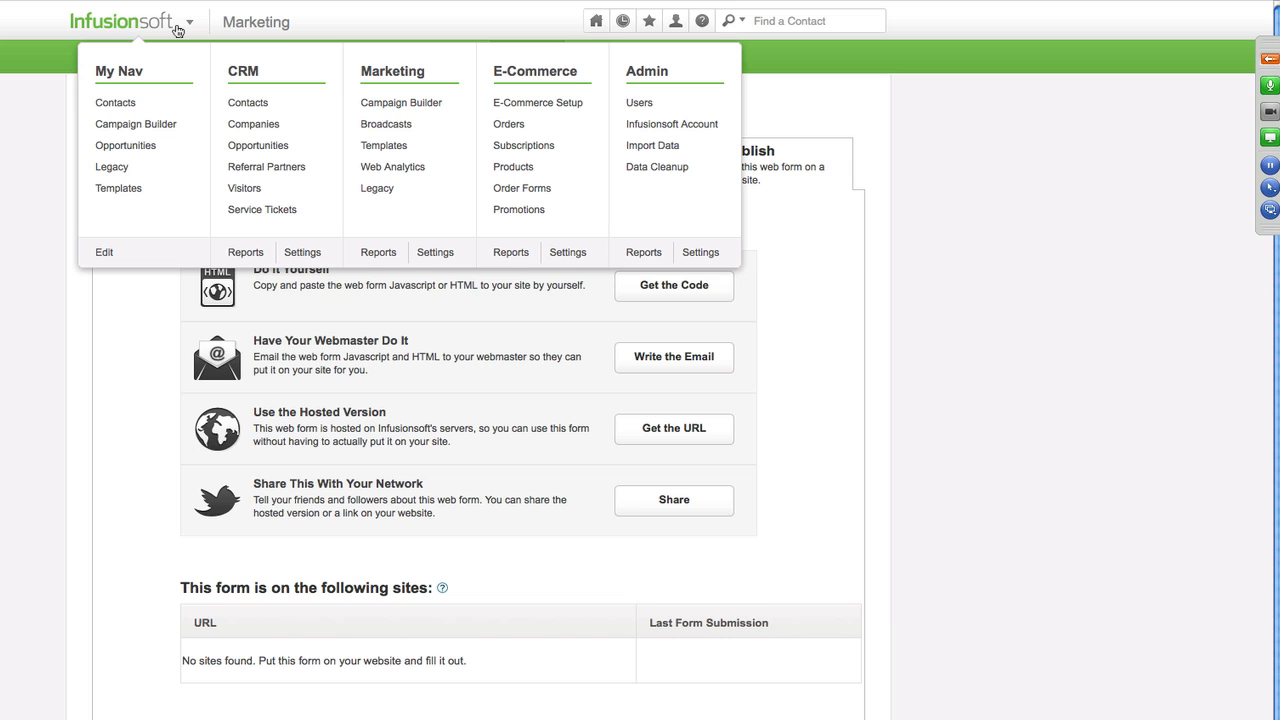
left_click(790, 265)
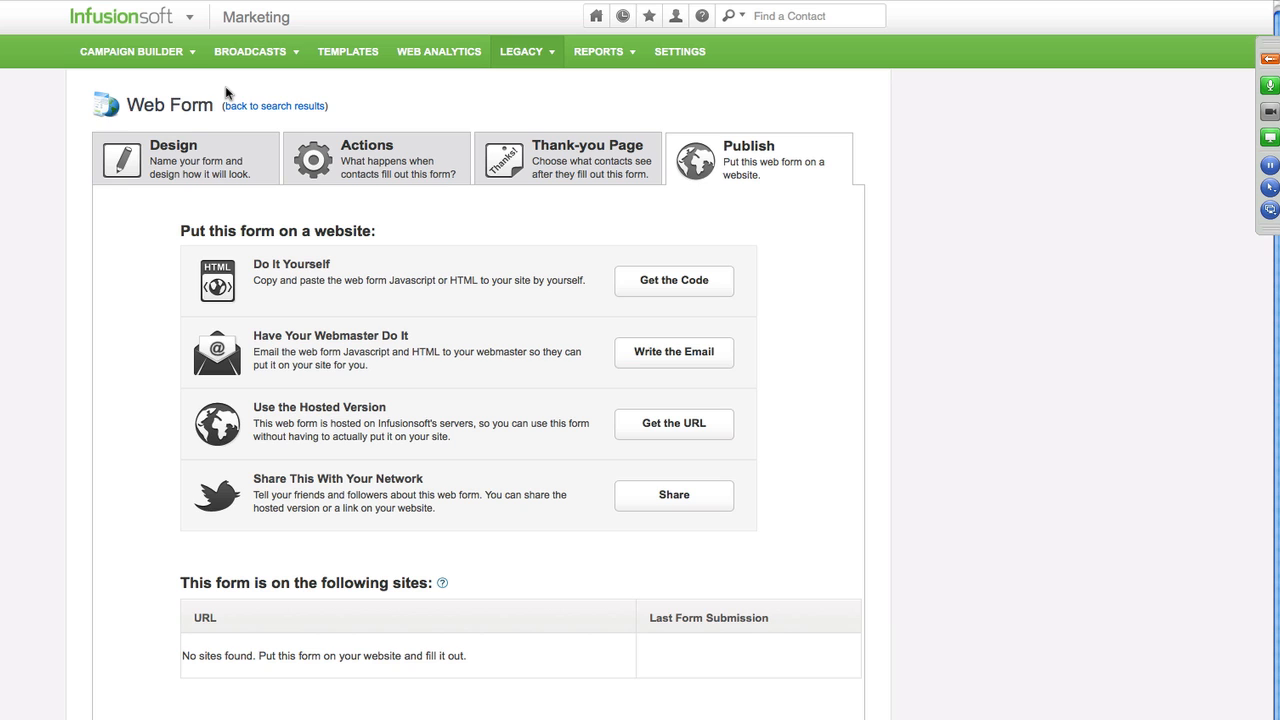
left_click(187, 19)
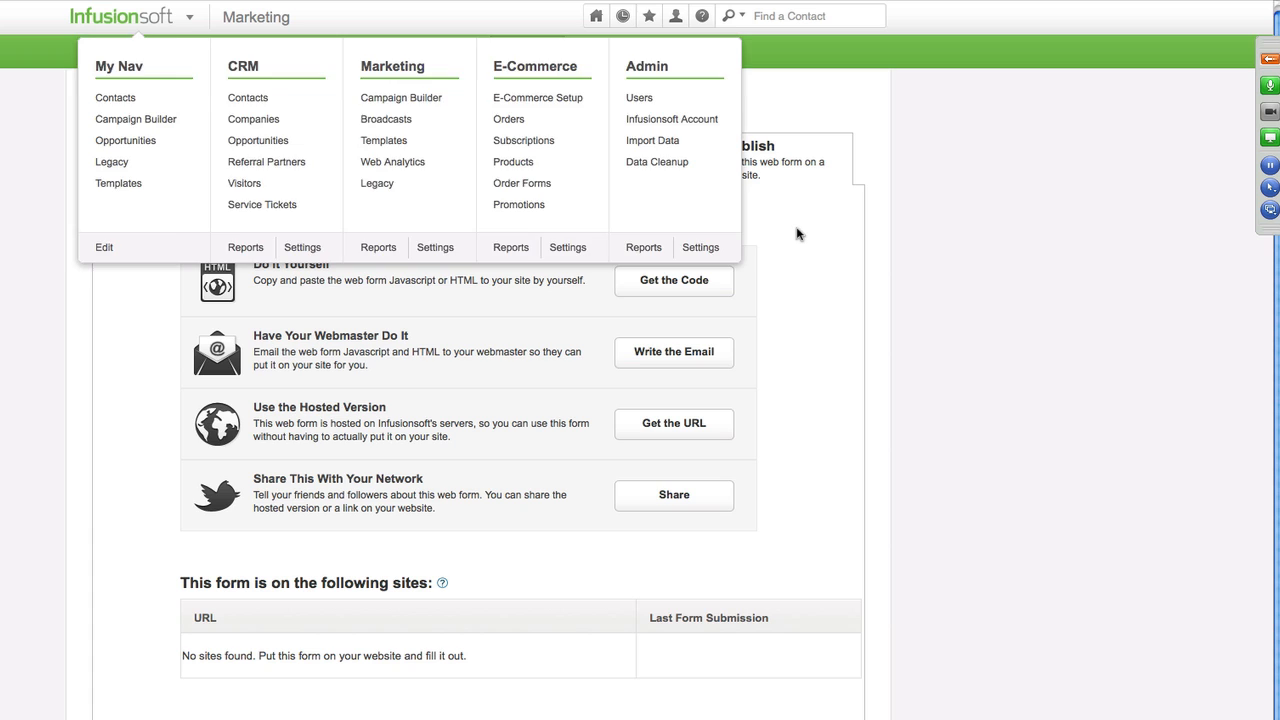
scroll(600, 260, "down", 1)
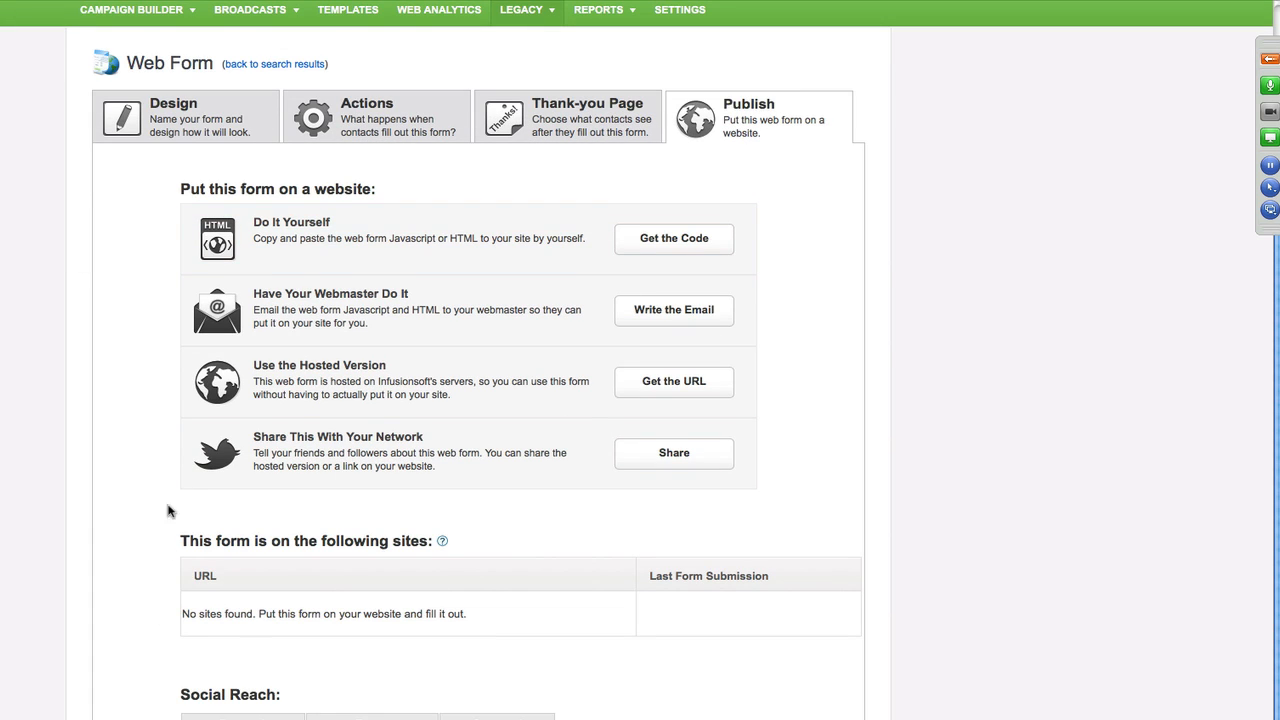
Start an Apply/Remove Tag action for contacts who fill out the web form.
left_click(297, 143)
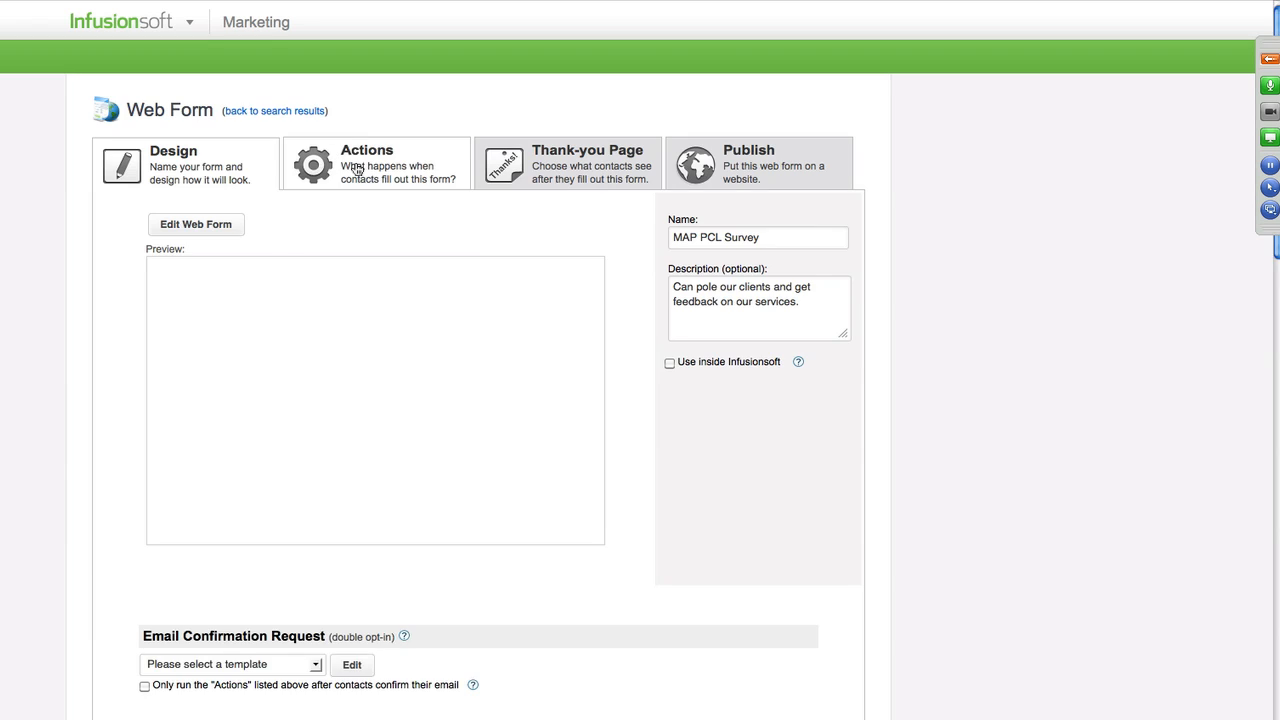
left_click(364, 170)
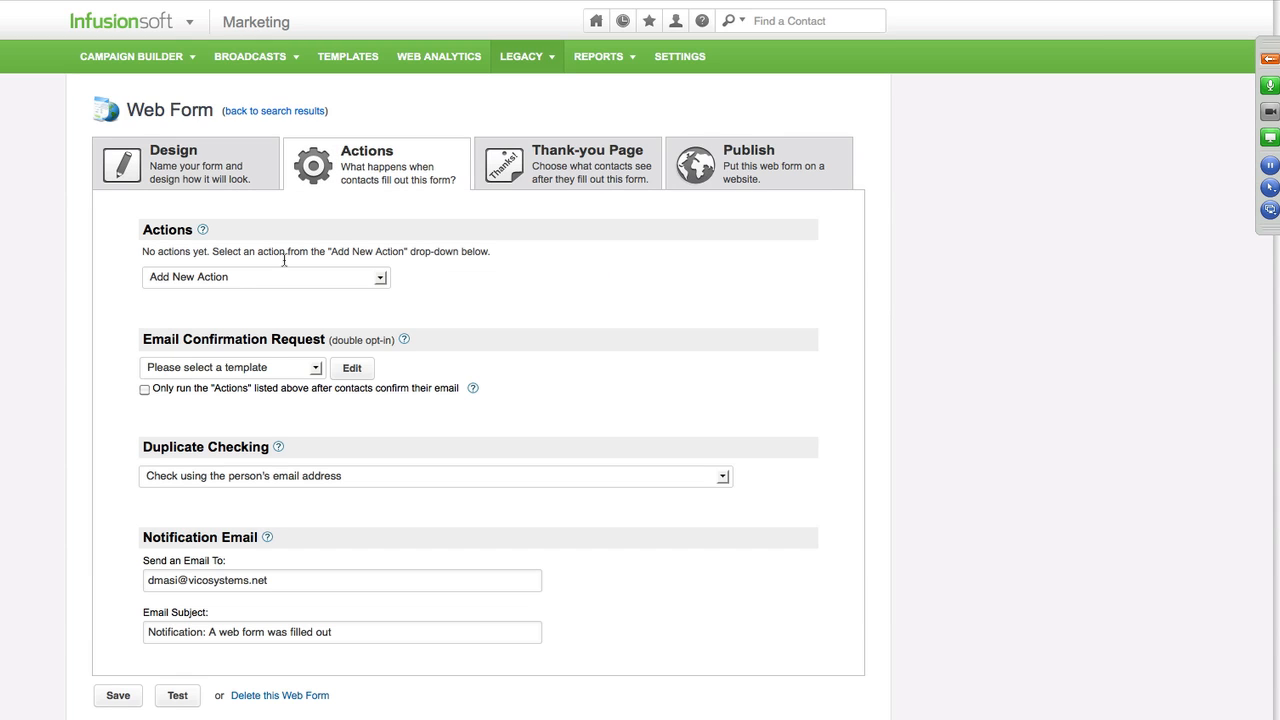
left_click(255, 279)
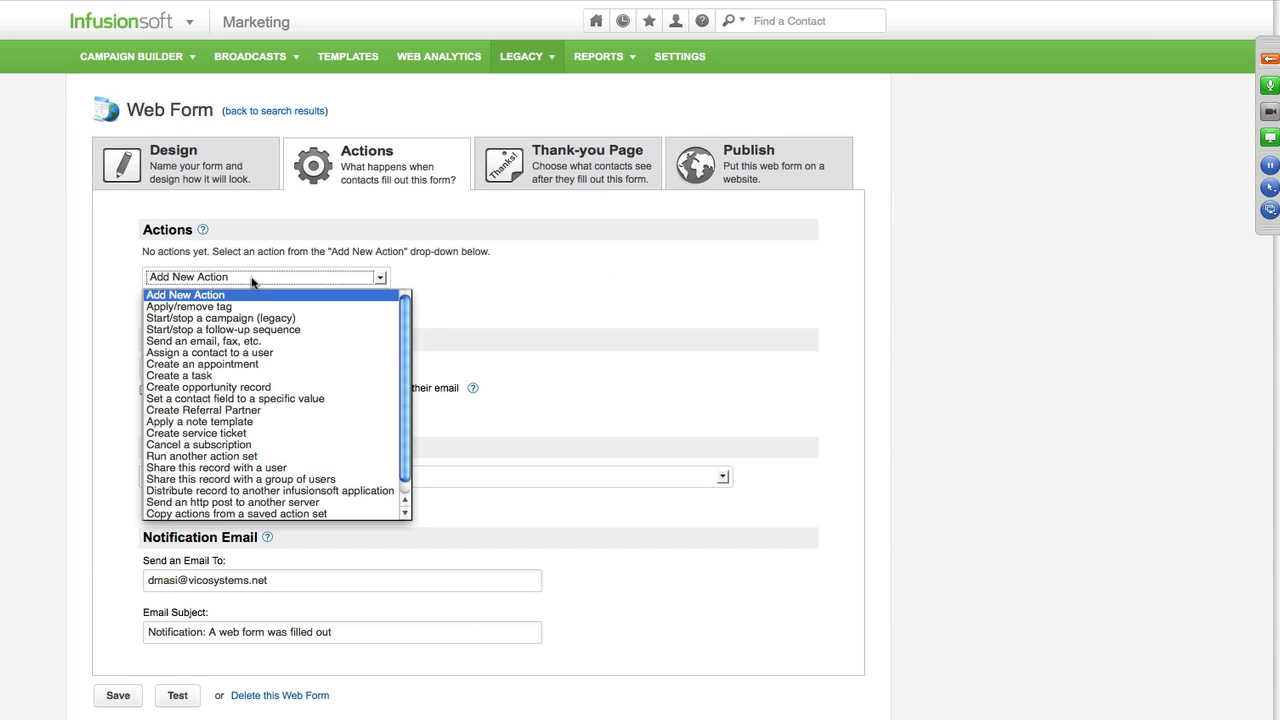
left_click(196, 306)
Start a new tag in the Infusionsoft Setup category for the form's apply-tag action.
scroll(218, 432, "down", 15)
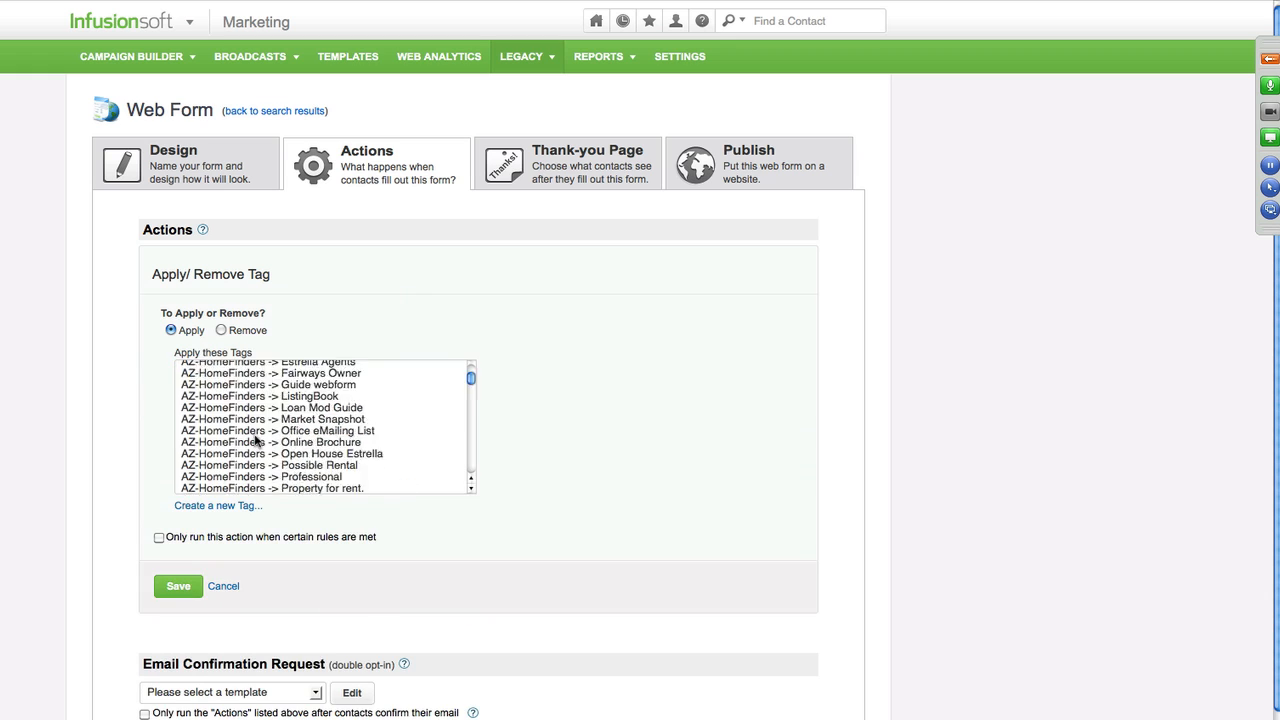
scroll(245, 425, "up", 5)
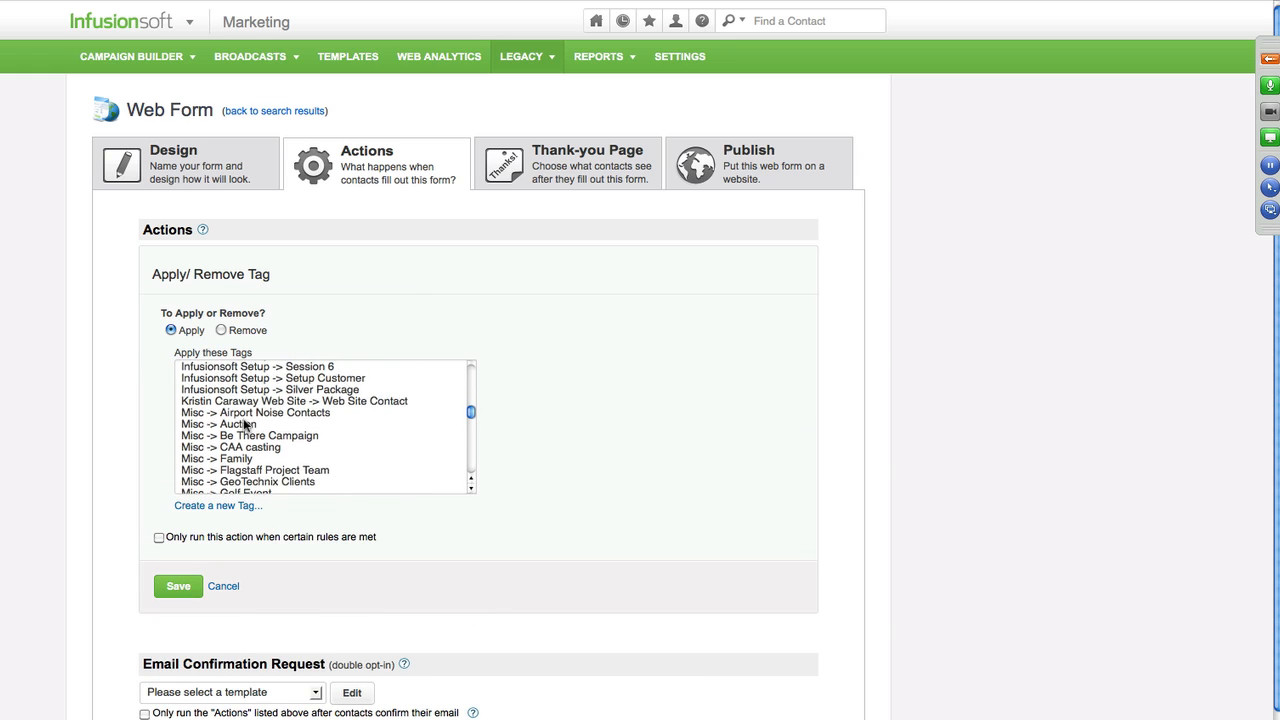
scroll(281, 418, "up", 4)
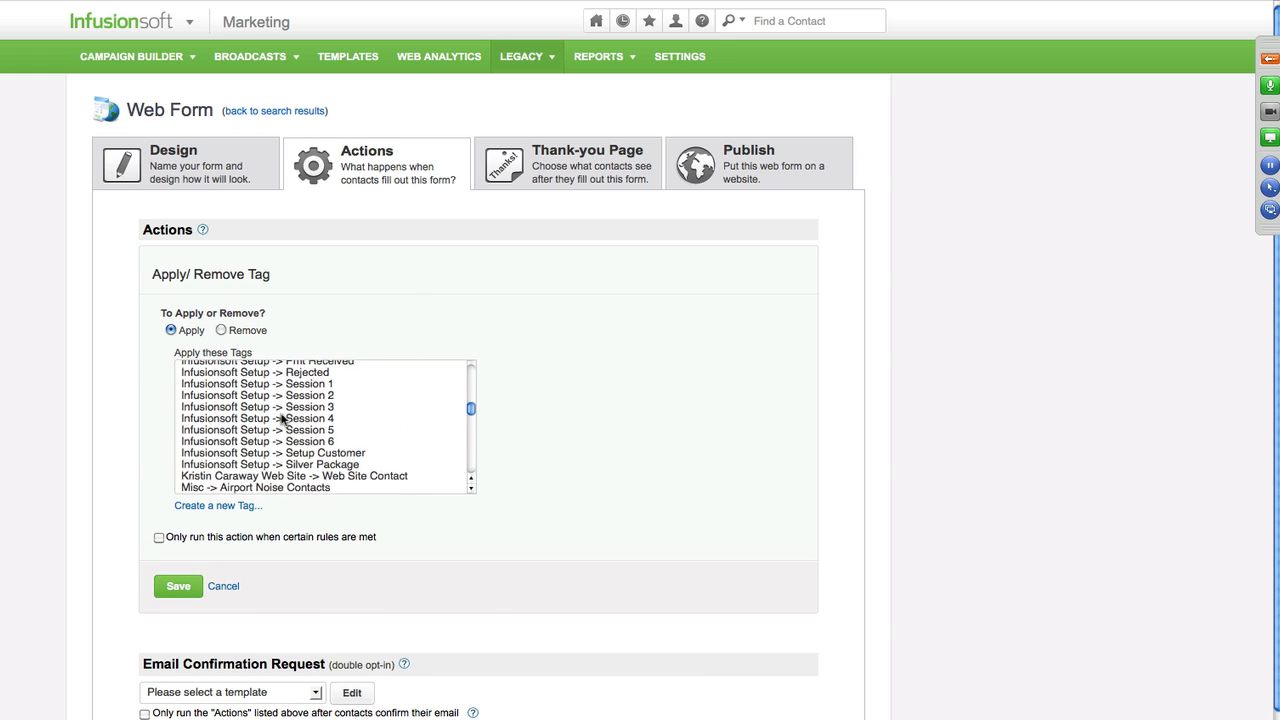
scroll(281, 418, "up", 3)
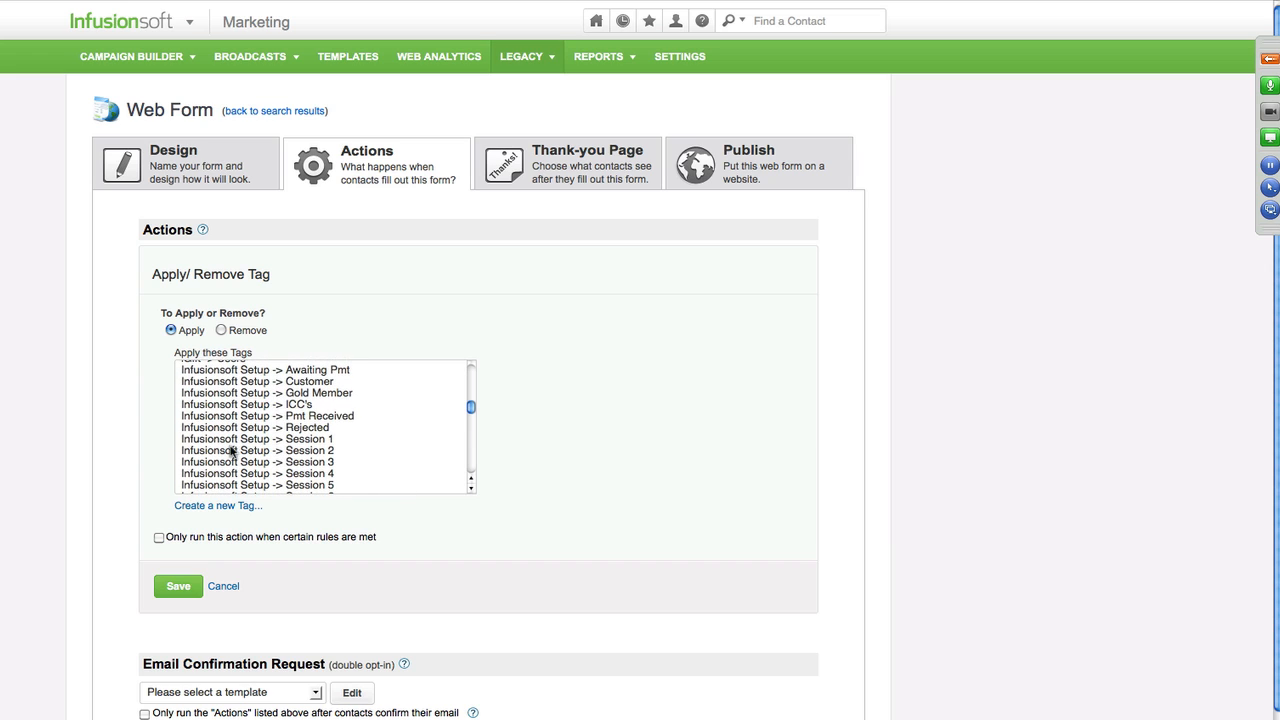
left_click(206, 507)
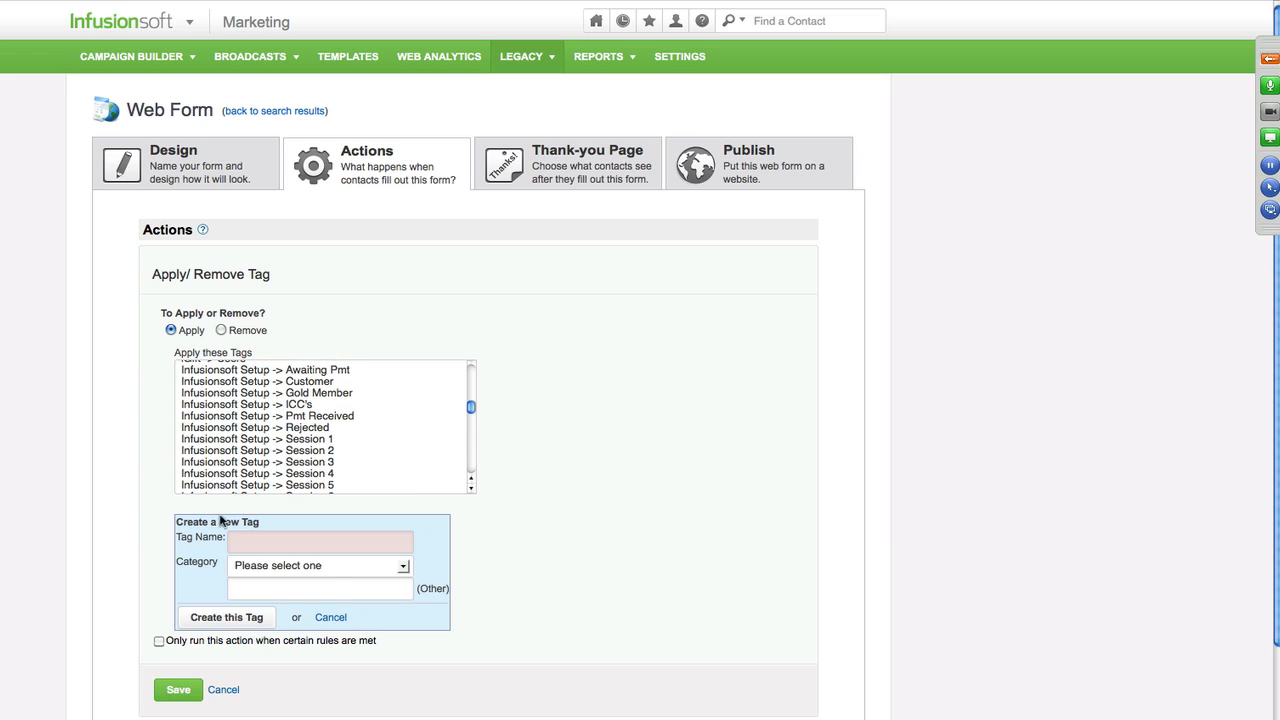
left_click(316, 566)
scroll(298, 612, "down", 5)
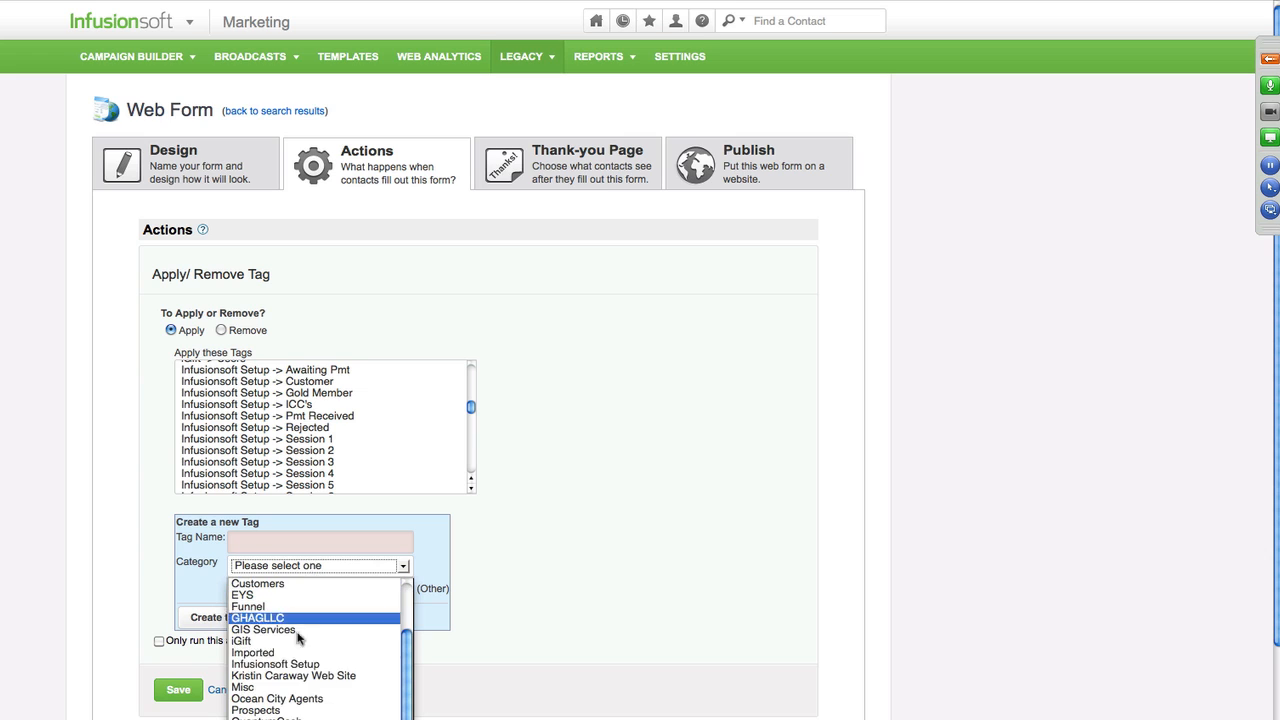
scroll(307, 715, "up", 5)
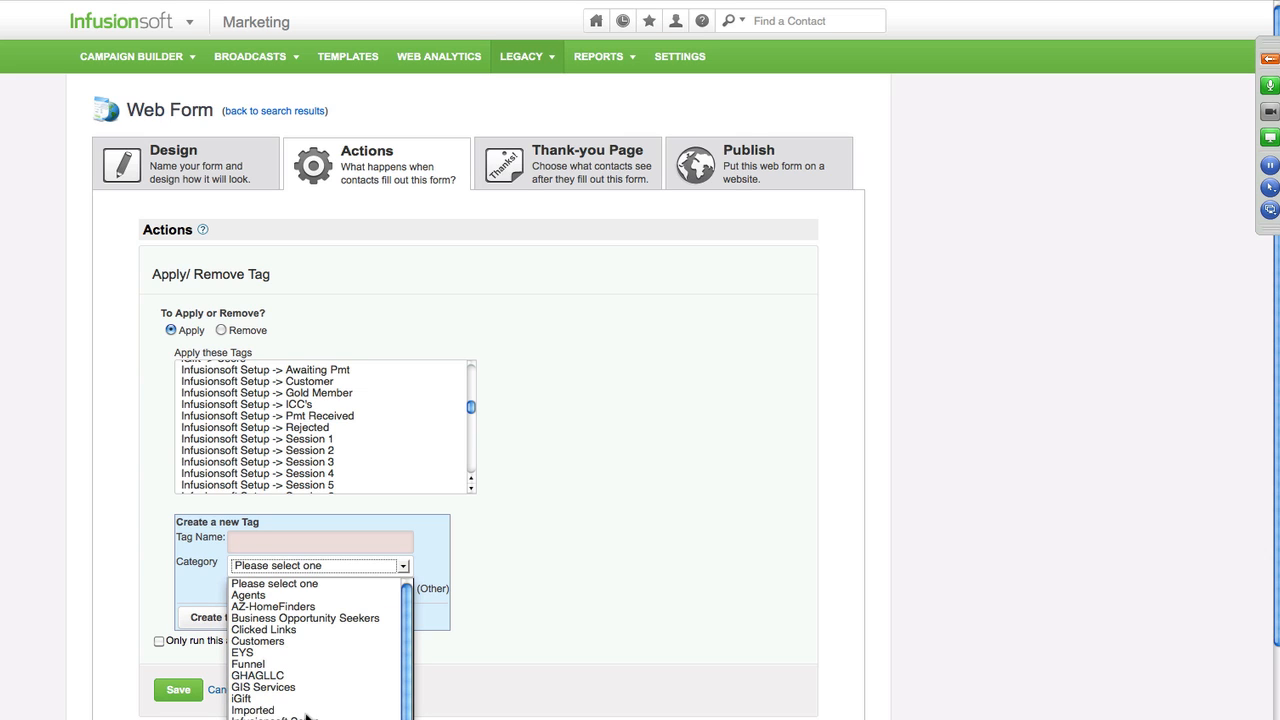
left_click(303, 716)
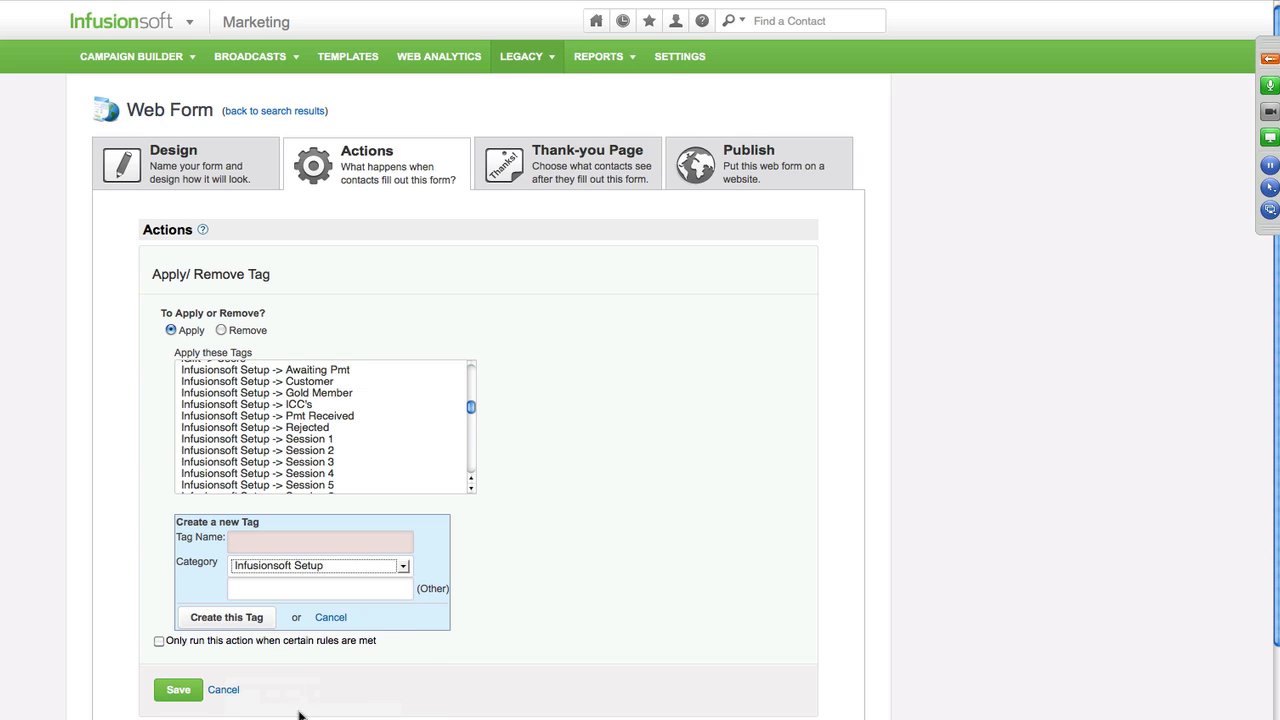
left_click(238, 541)
type("Custome")
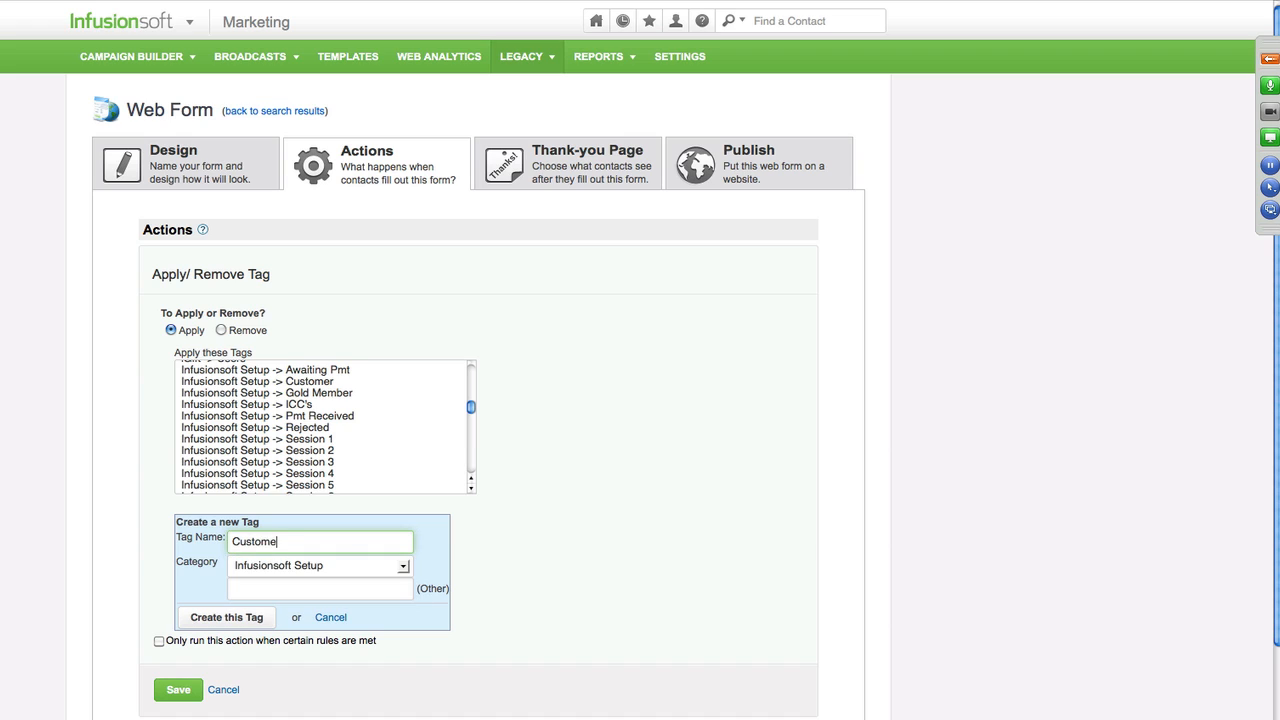
key("BackSpace")
key("BackSpace")
key("BackSpace")
key("BackSpace")
key("BackSpace")
key("BackSpace")
key("BackSpace")
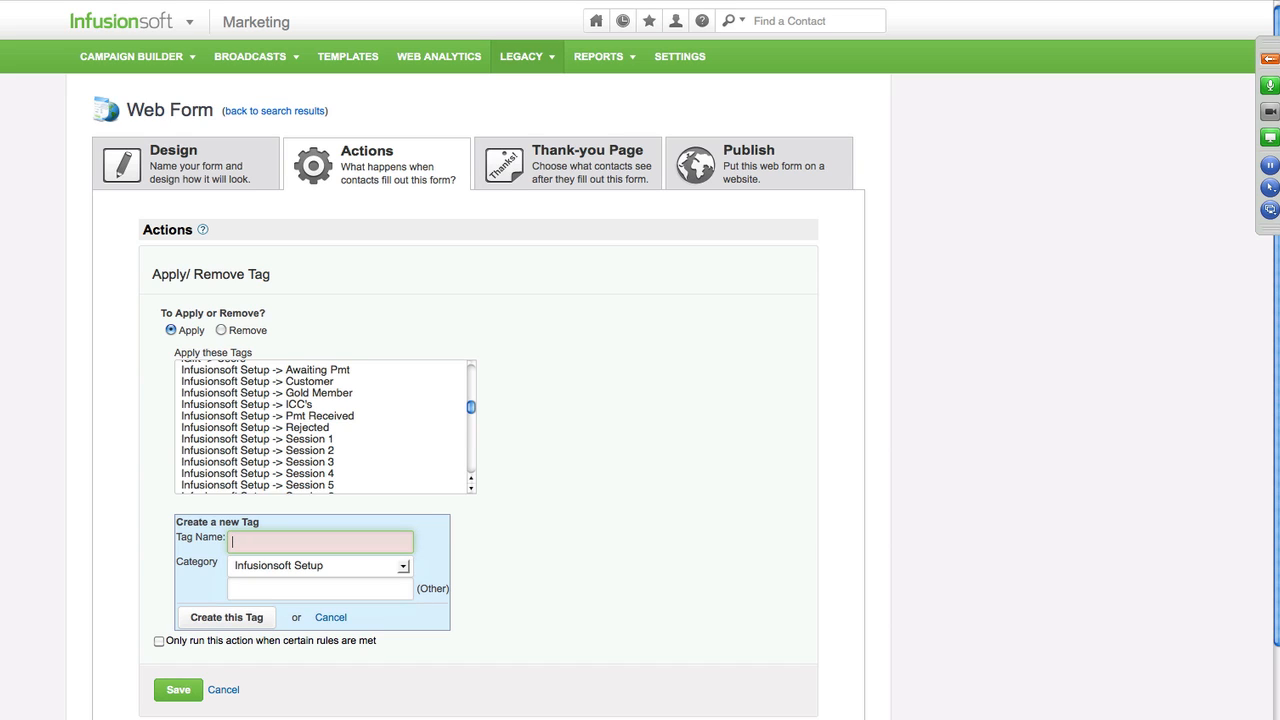
Name the new tag Client Survey, create it and save the apply-tag action.
type("Client ")
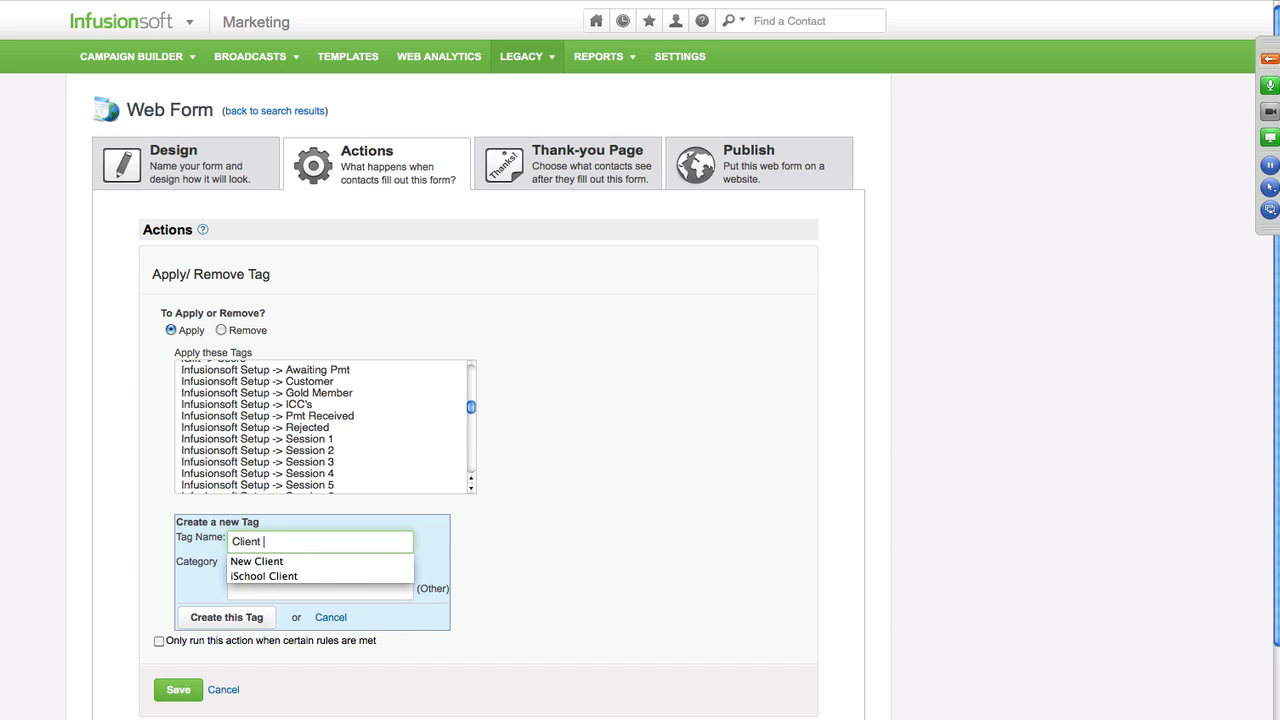
type("Survey")
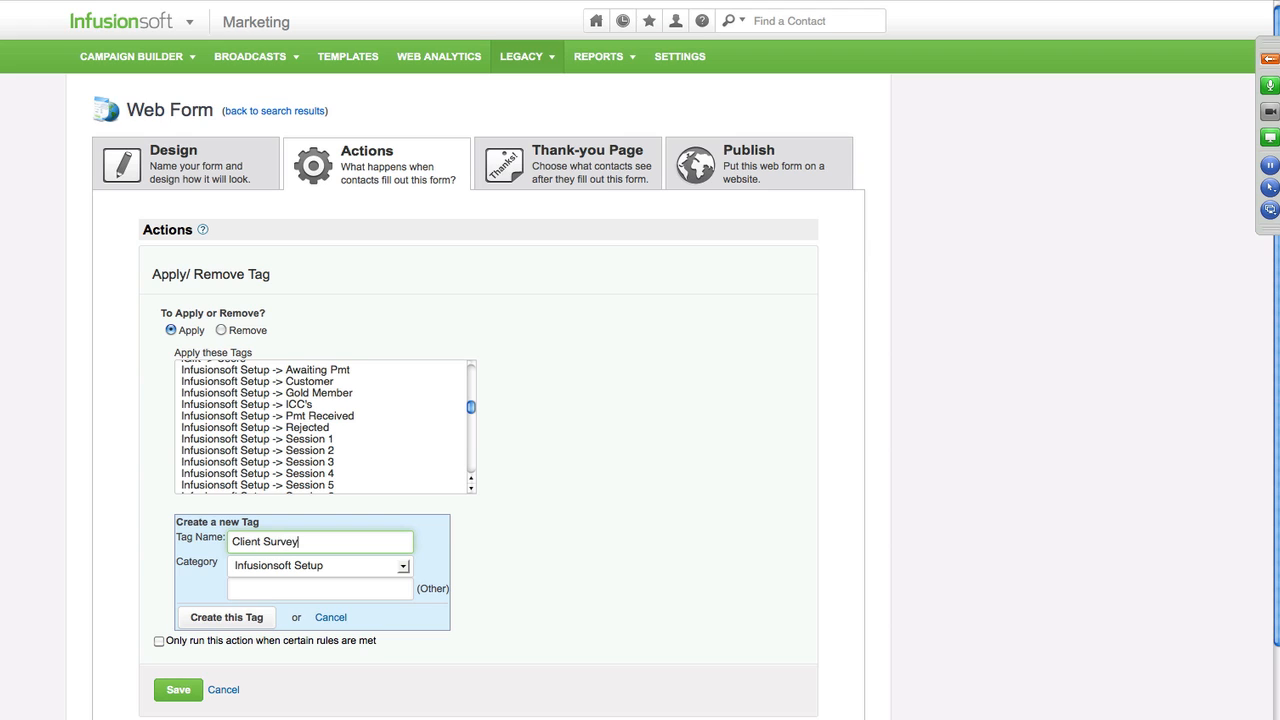
left_click(213, 618)
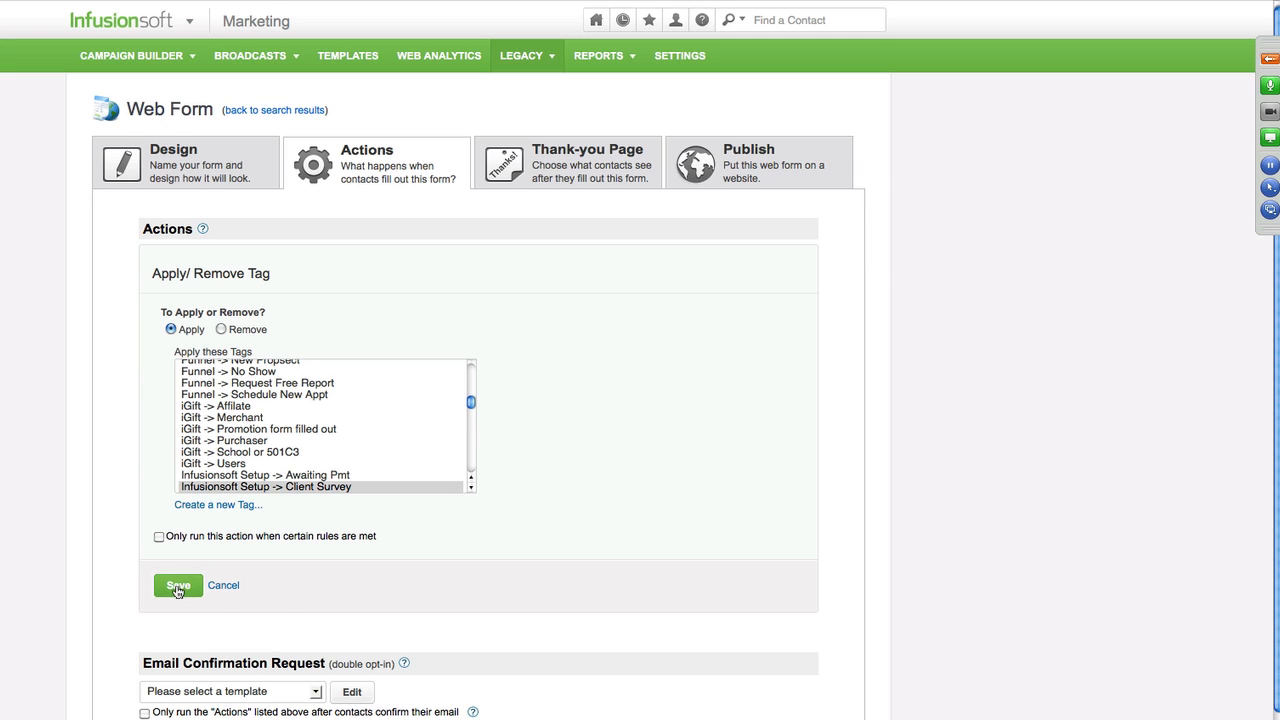
left_click(178, 587)
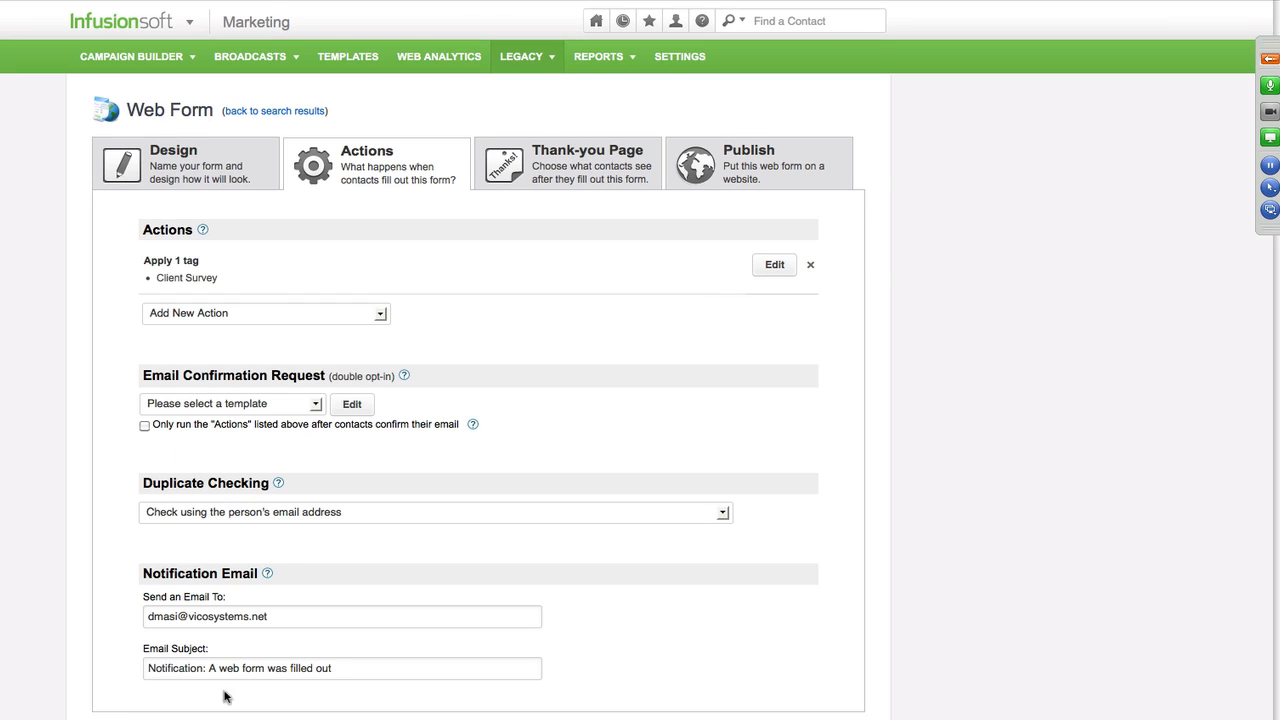
Set the notification email subject to "Notification: Kick Start Survey PCL filled out." and save the web form.
left_click_drag(331, 668, 240, 668)
key("BackSpace")
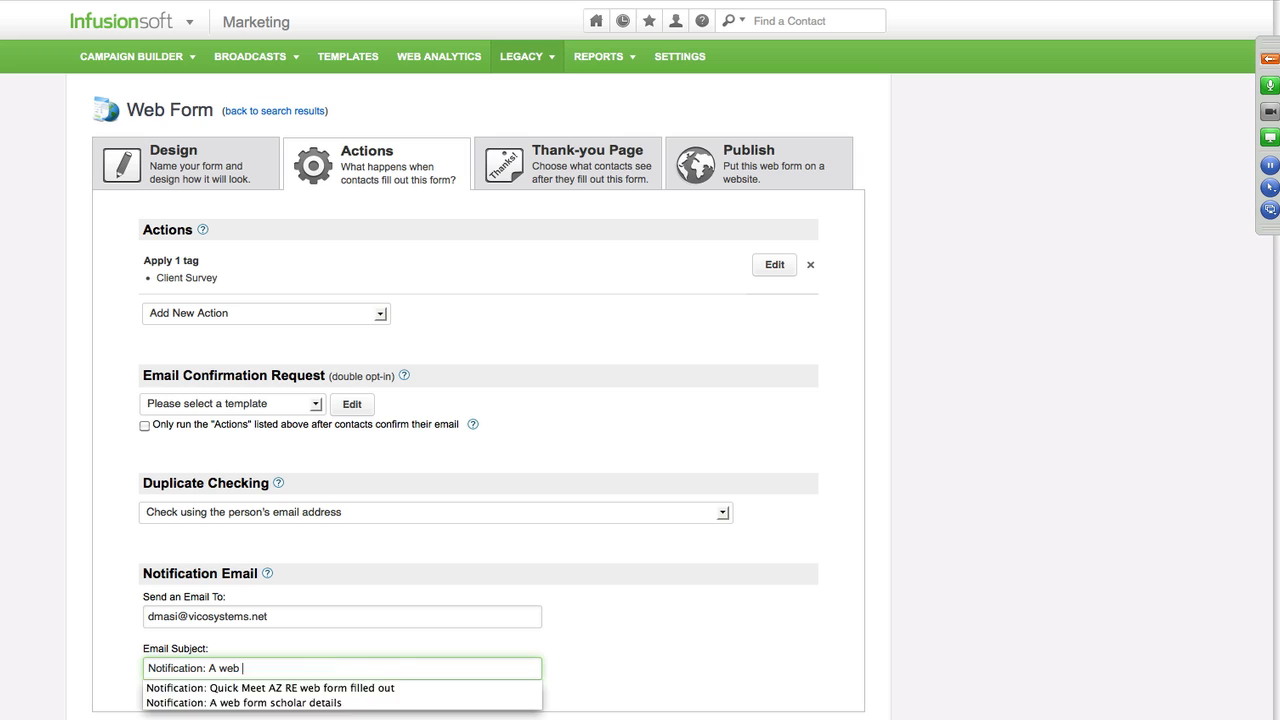
key("BackSpace")
key("BackSpace")
key("BackSpace")
key("BackSpace")
key("BackSpace")
key("BackSpace")
type("K")
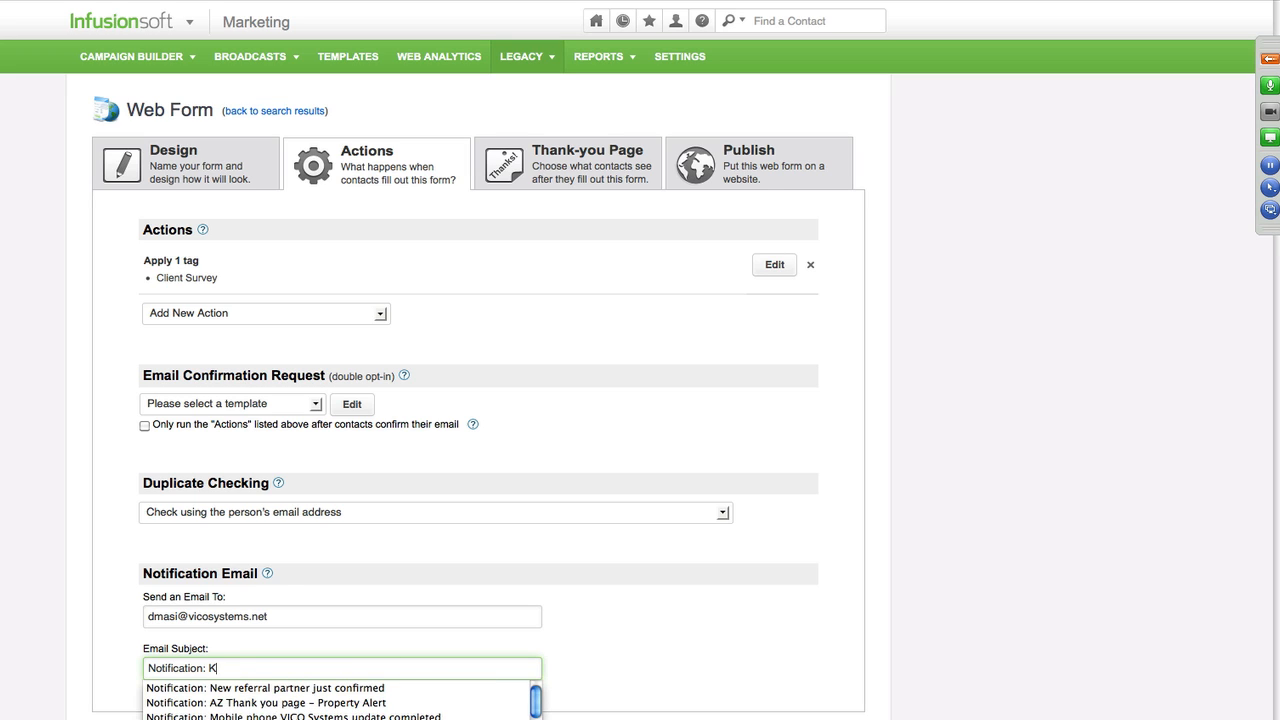
type("ick Start Su")
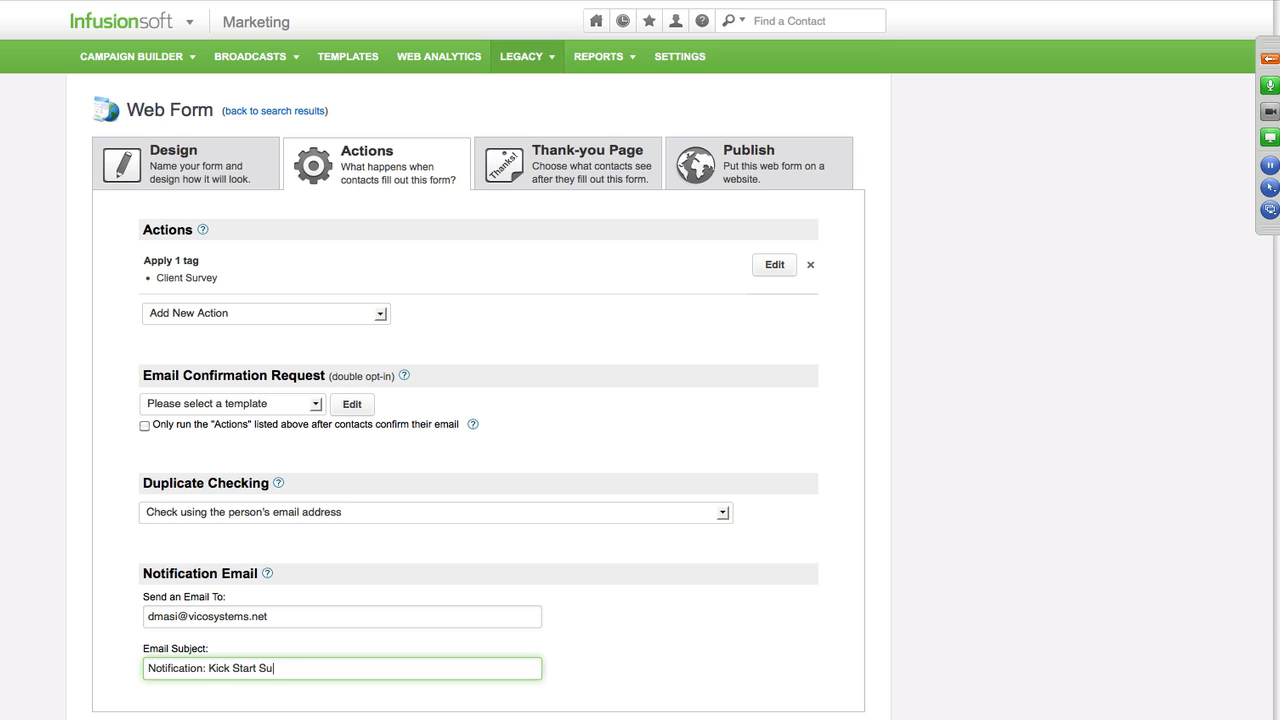
type("rvey PCL filled out.")
key("Return")
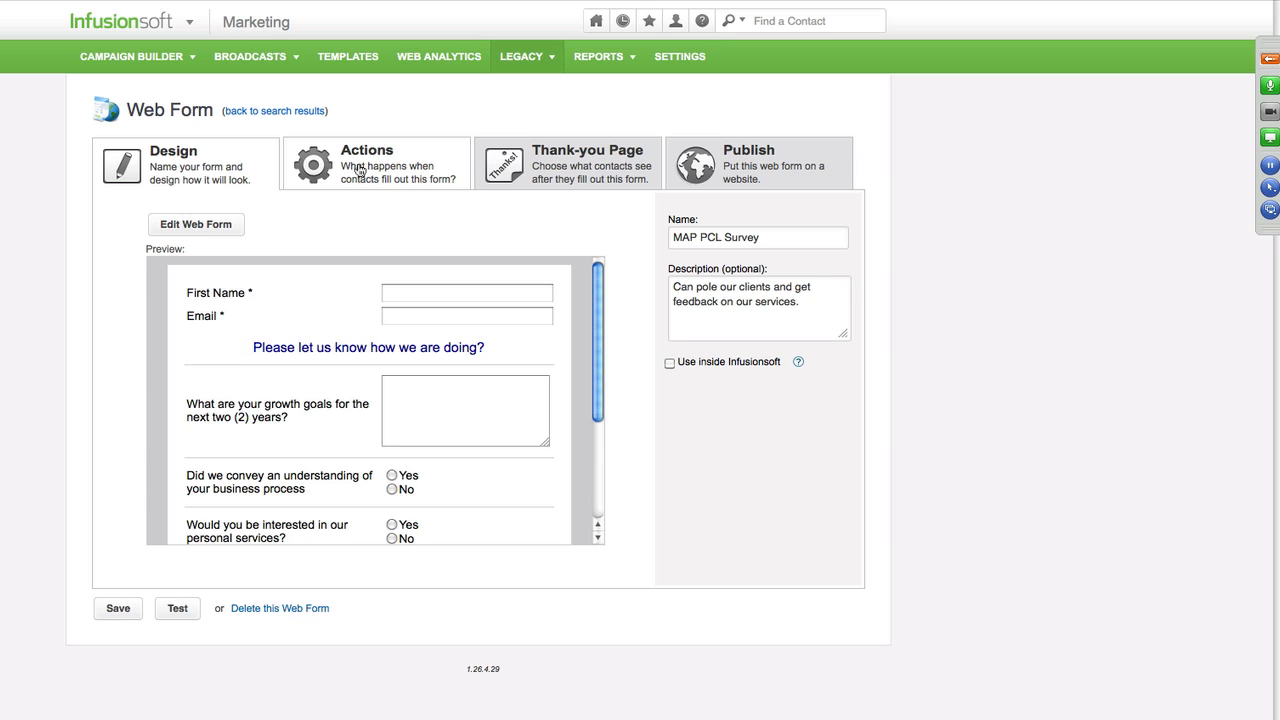
Choose VICO Contact website Opt-in as the form's email confirmation template and save the web form.
left_click(359, 170)
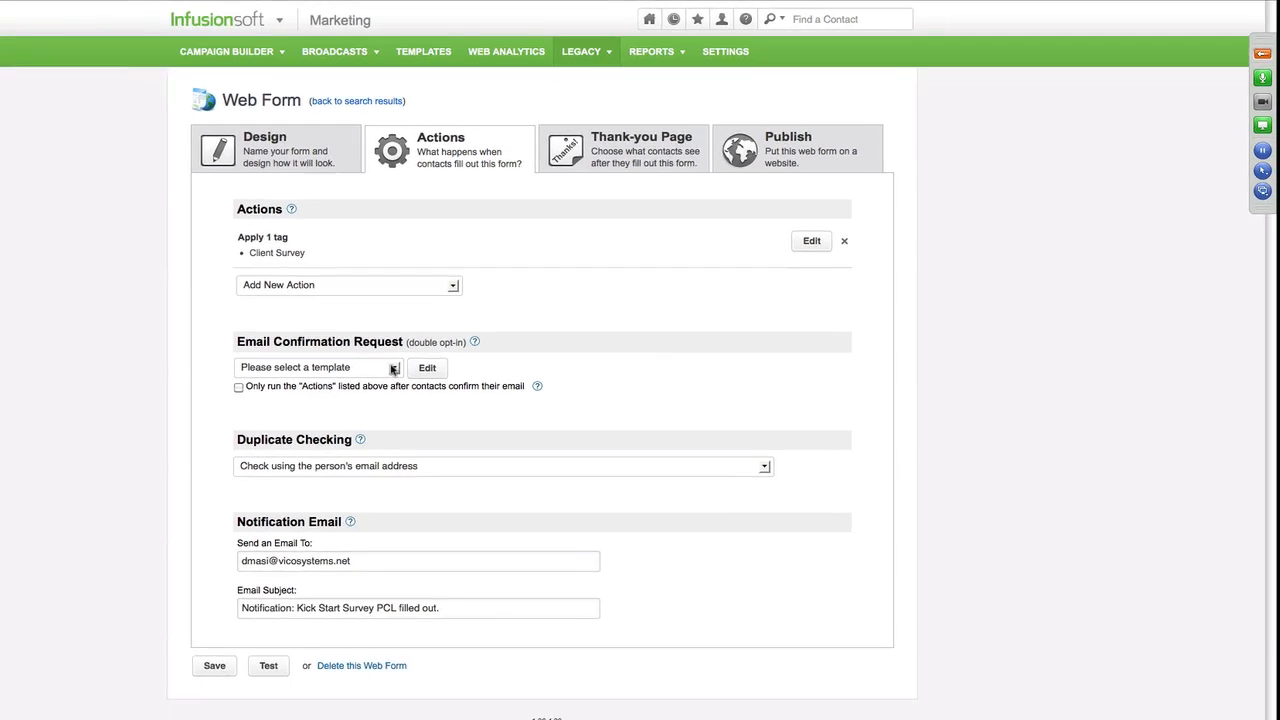
left_click(210, 405)
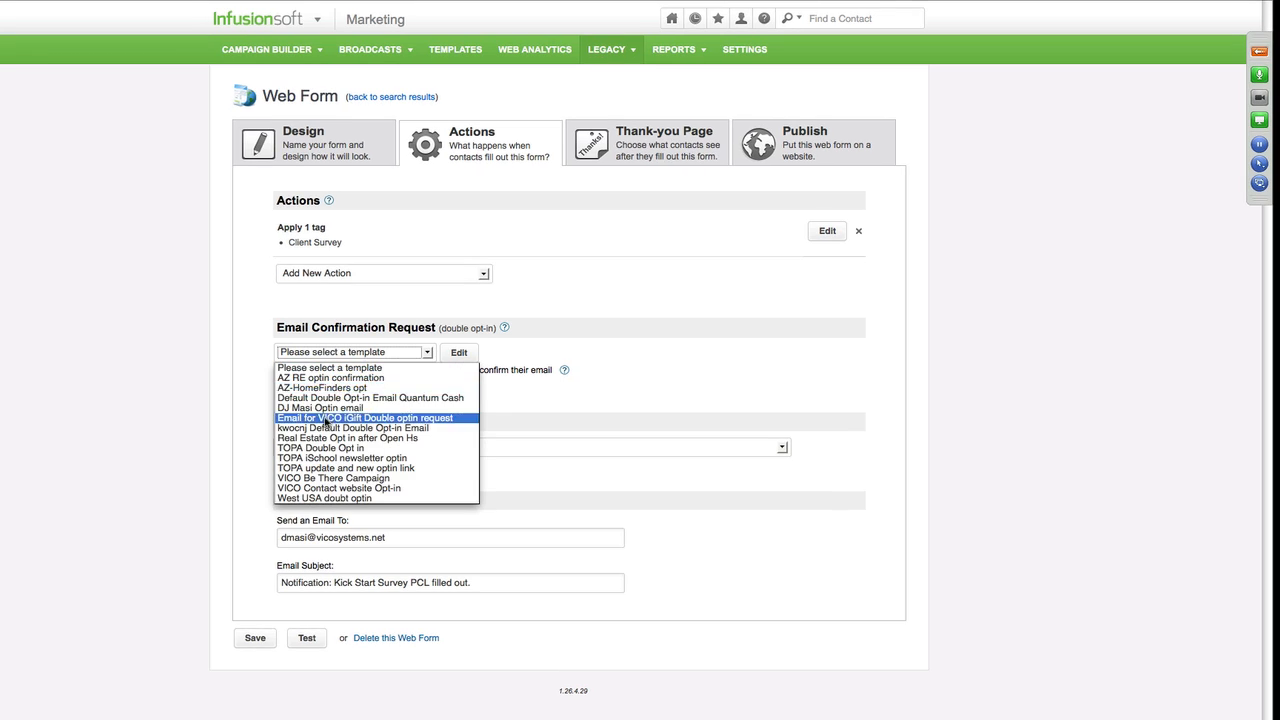
left_click(606, 354)
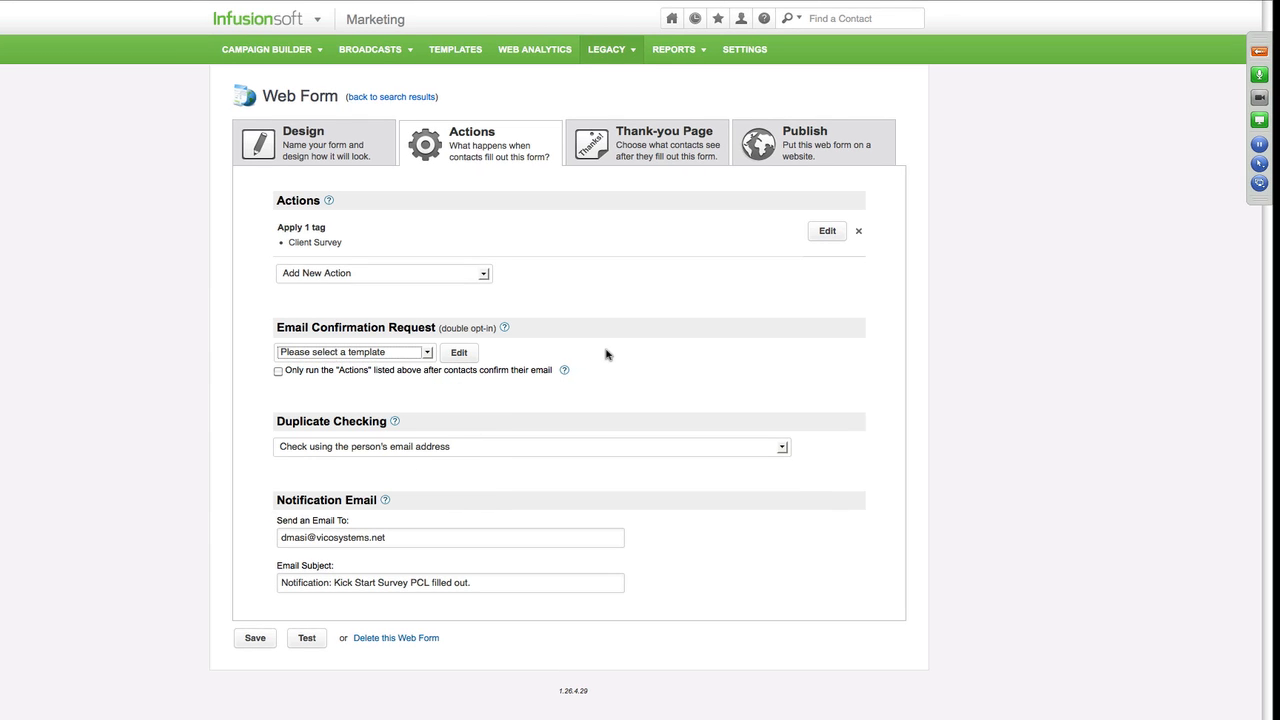
left_click(426, 354)
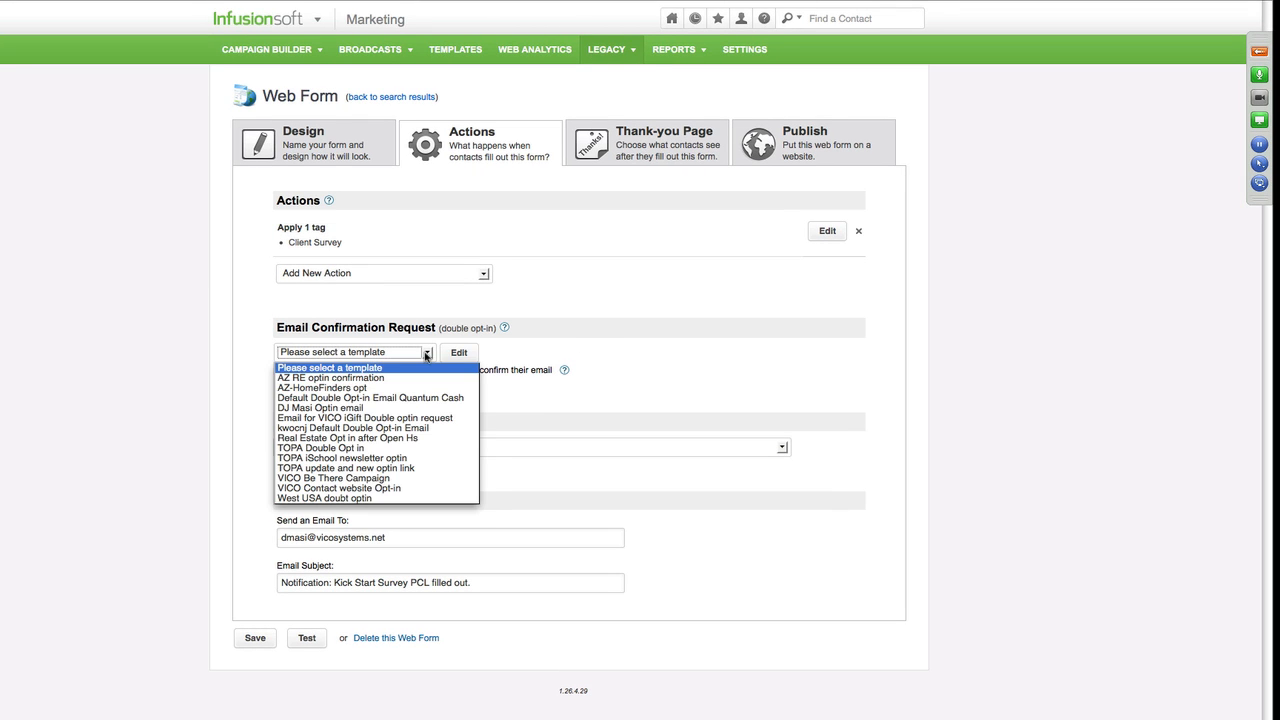
left_click(336, 490)
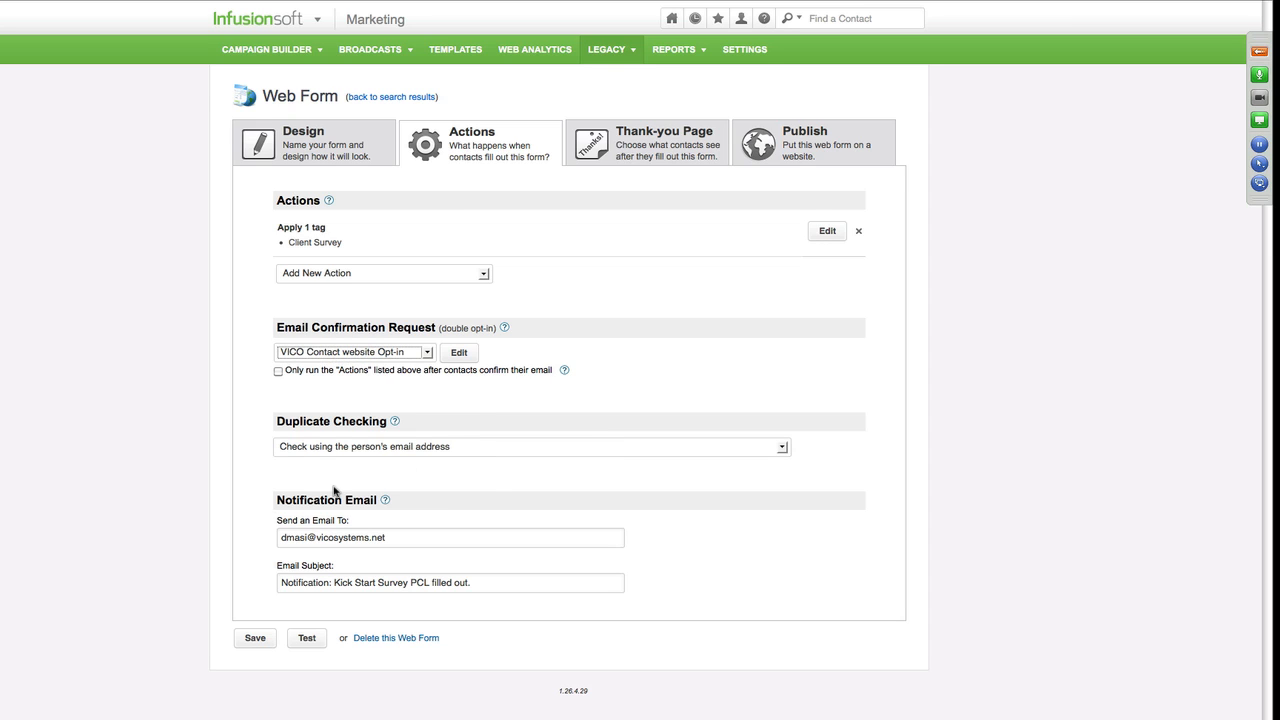
left_click(254, 640)
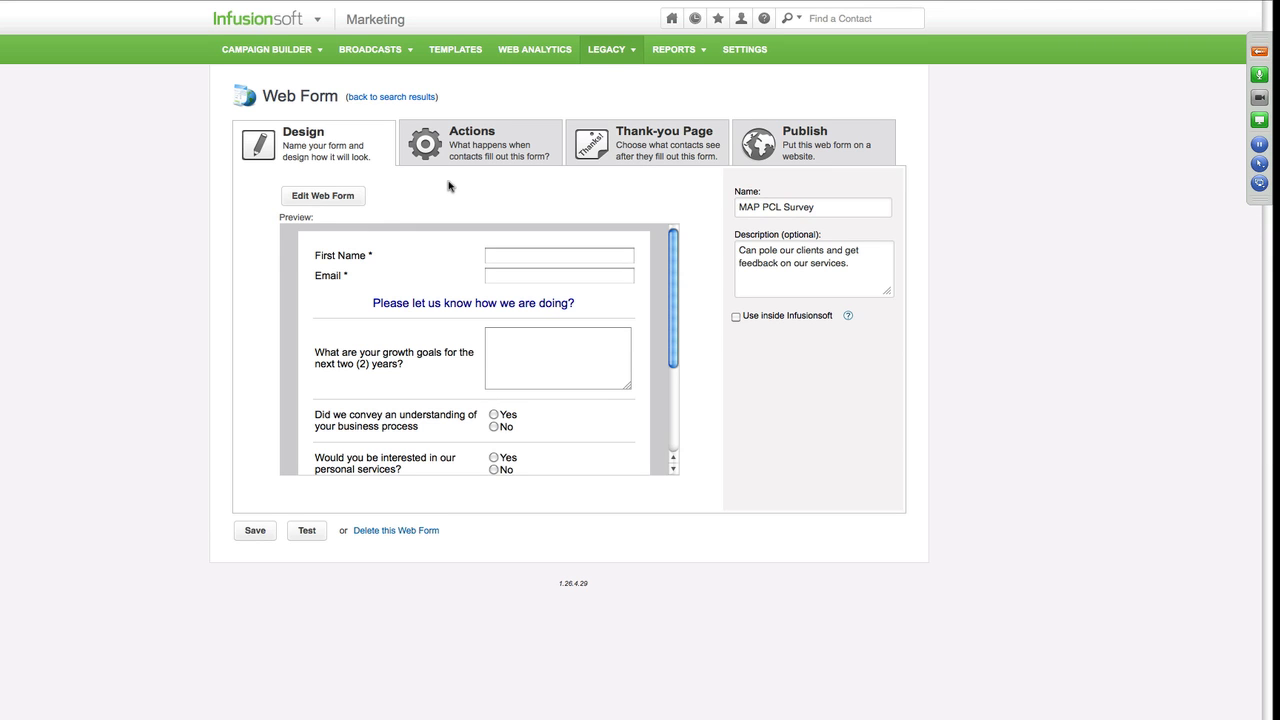
Return from the survey form to the web form list and open the CRM settings.
left_click(380, 97)
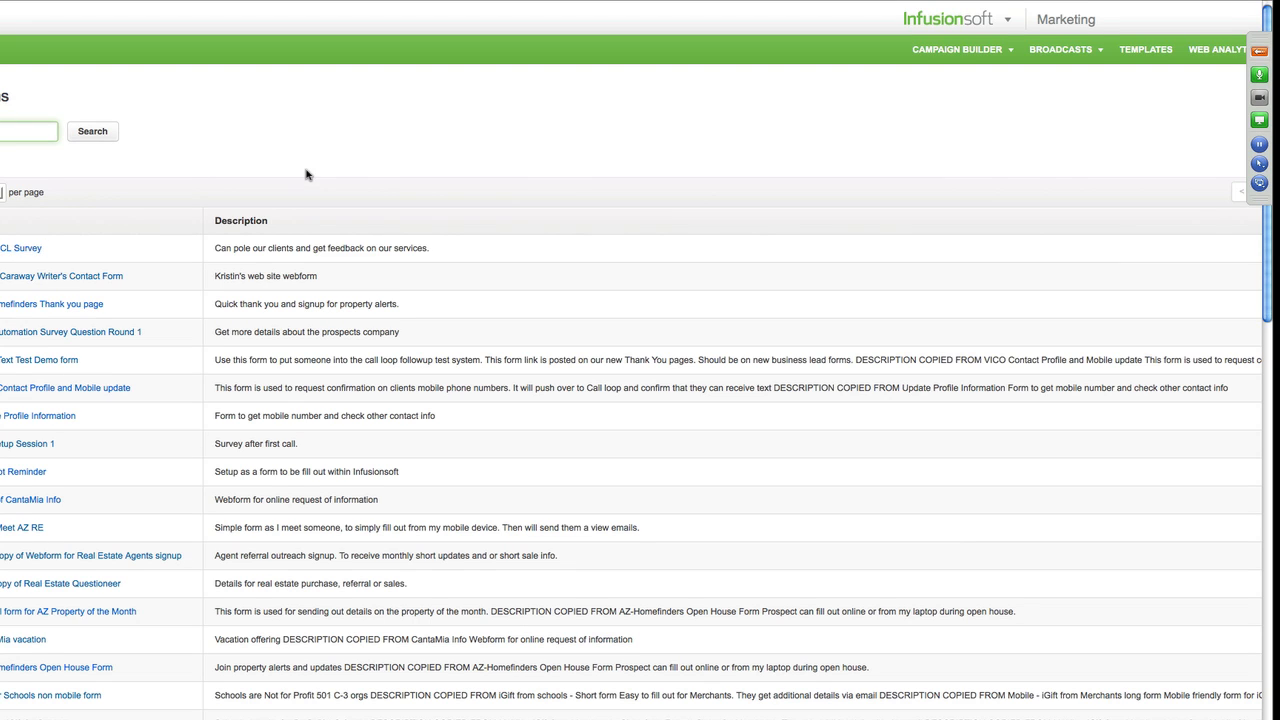
mouse_move(955, 21)
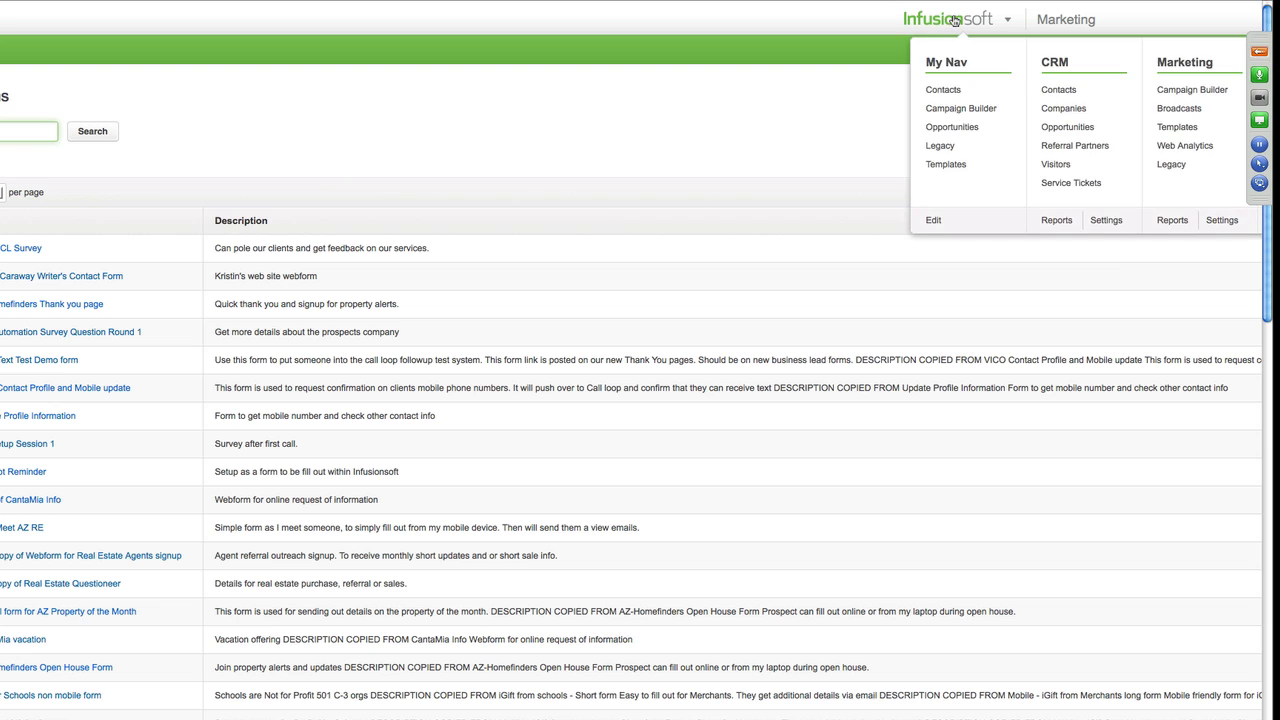
left_click(1108, 224)
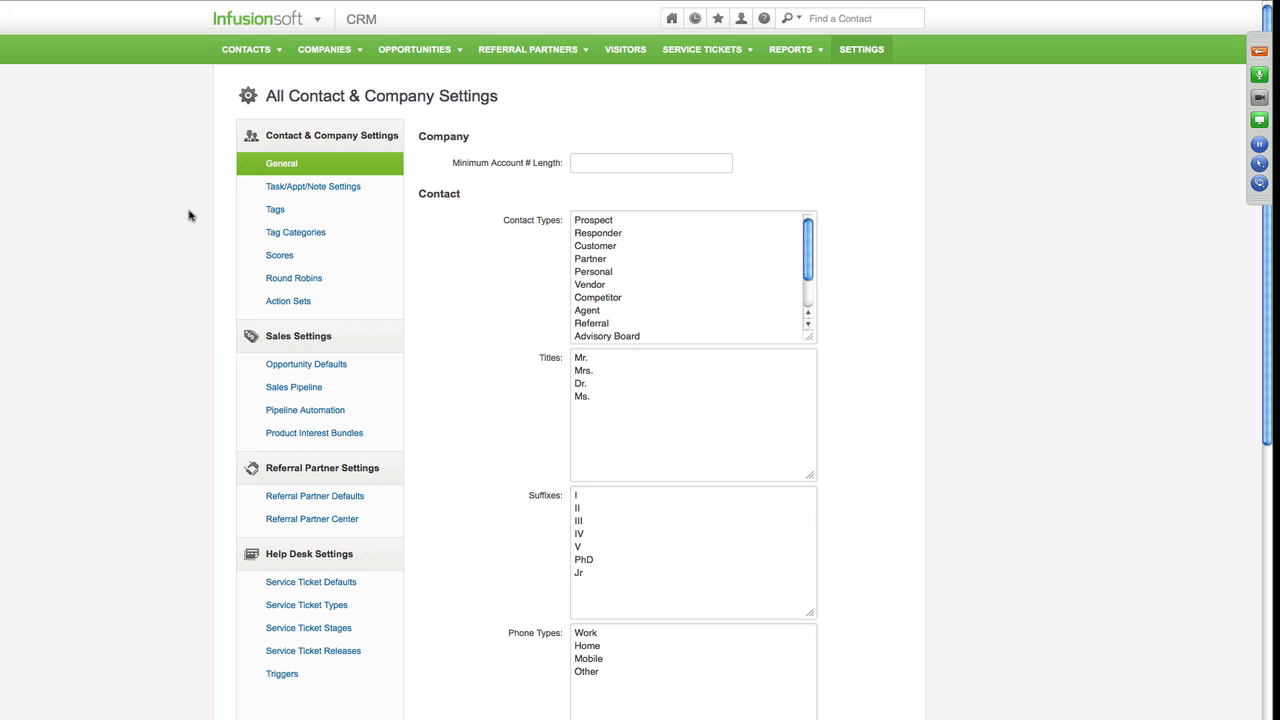
Open the marketing settings and look through the list of action sets.
mouse_move(298, 19)
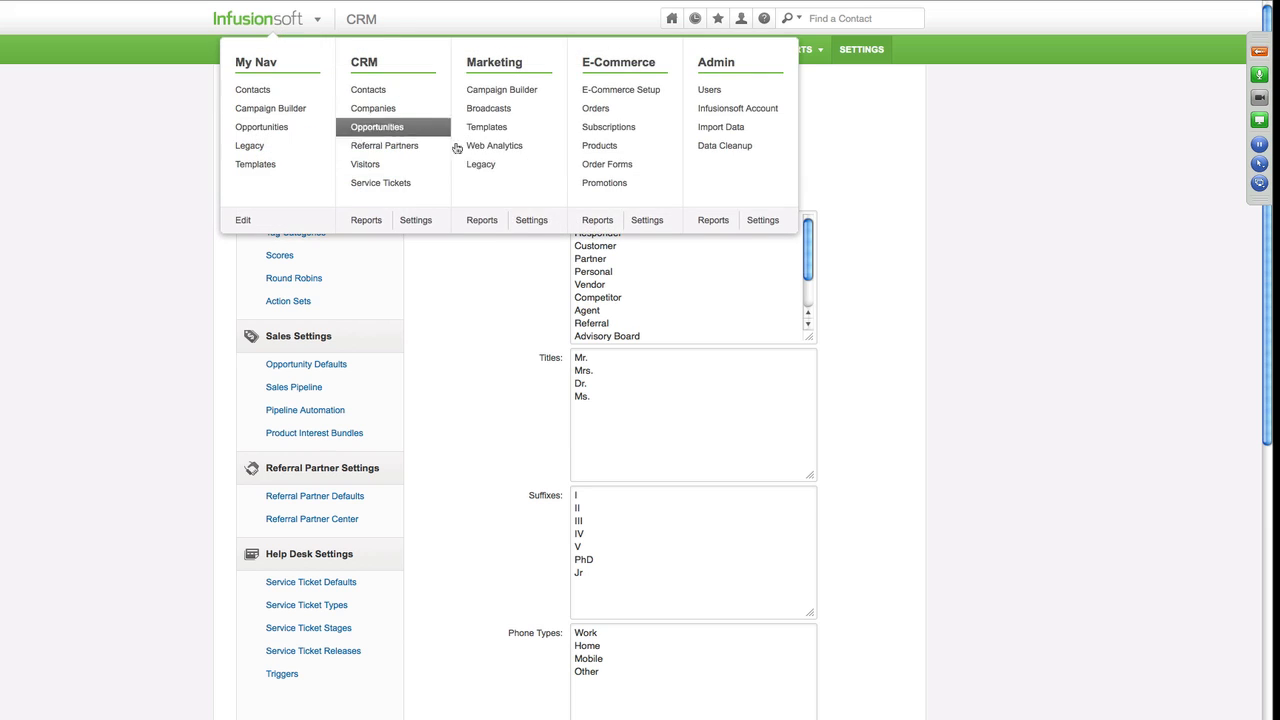
left_click(531, 221)
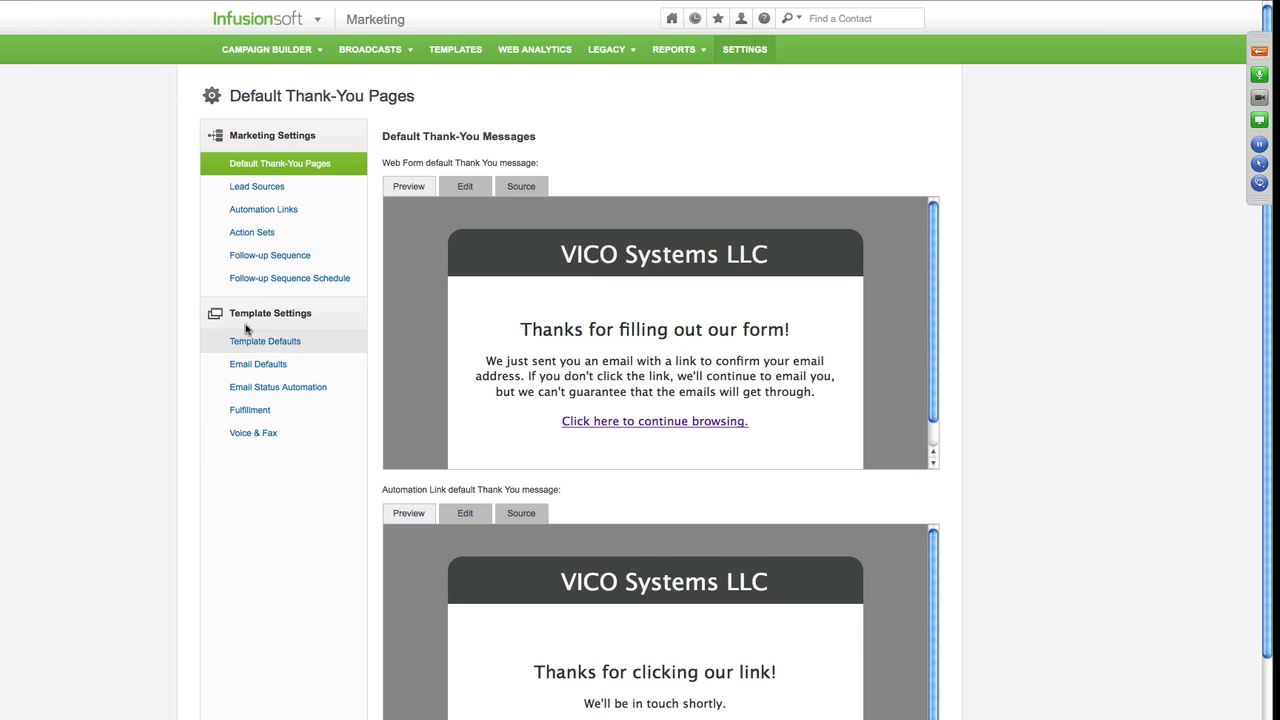
left_click(240, 235)
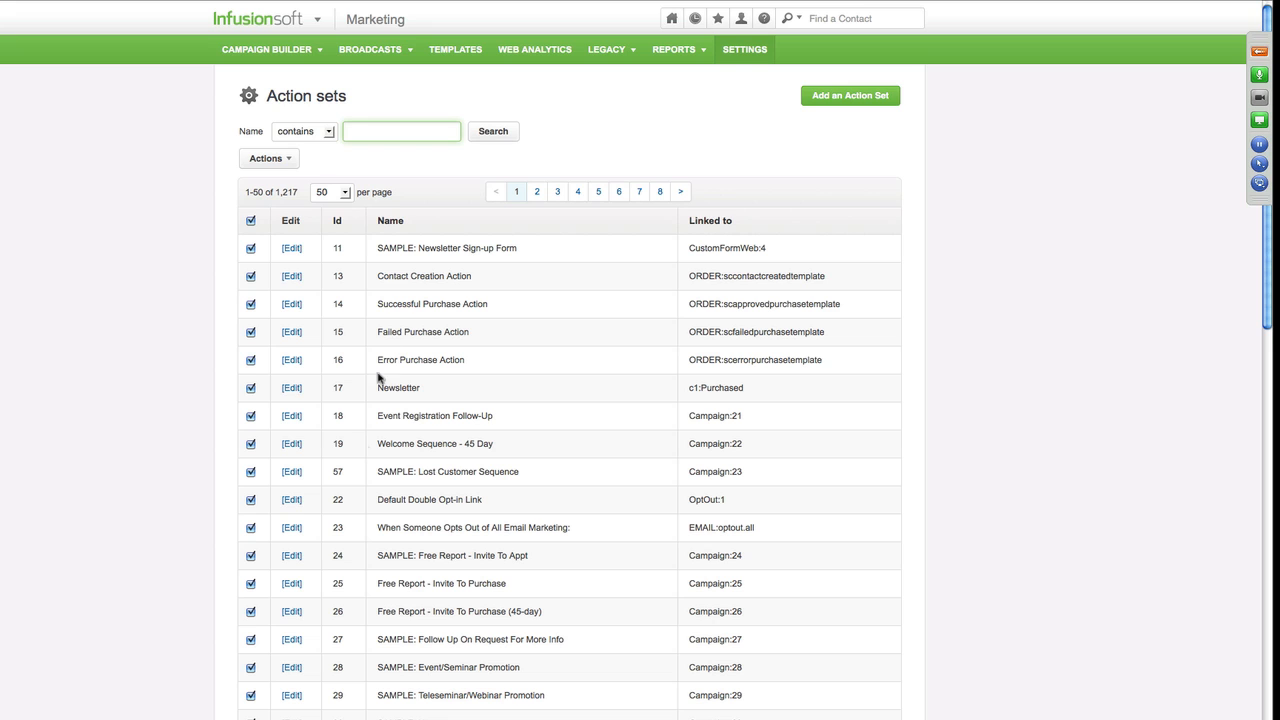
scroll(405, 472, "down", 2)
scroll(405, 472, "down", 3)
scroll(405, 472, "up", 5)
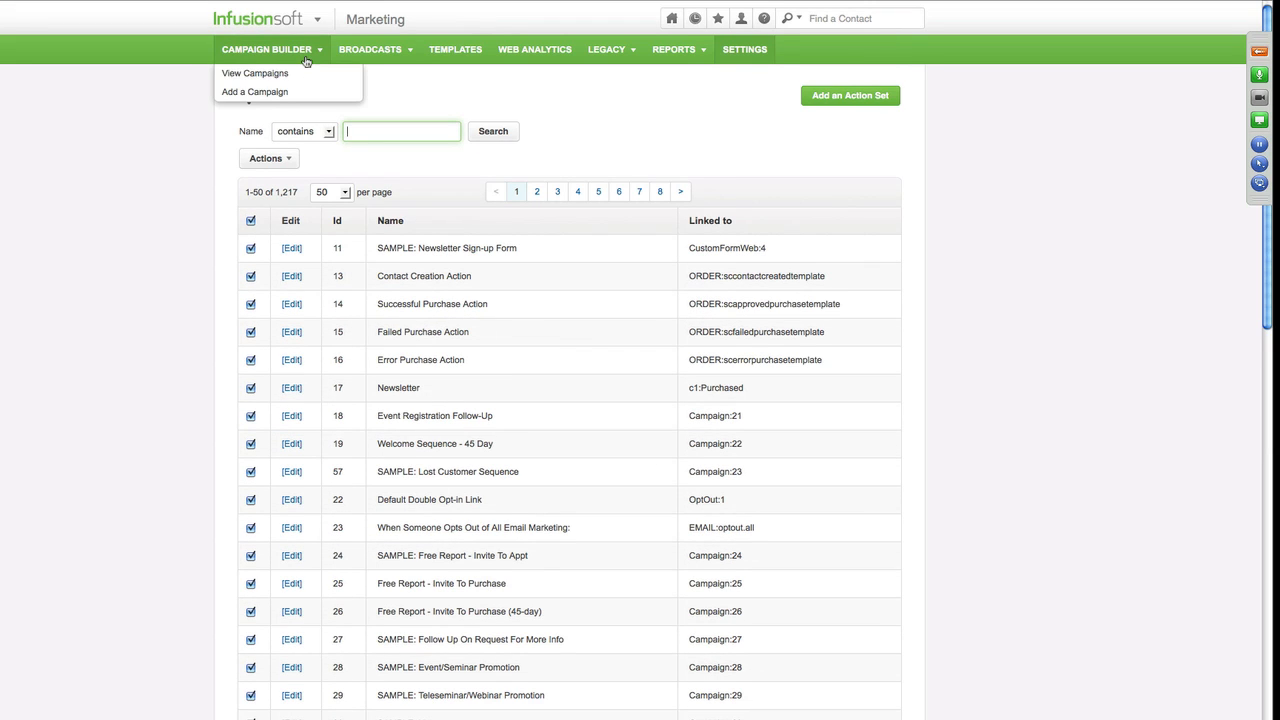
Return to the marketing settings and examine the list of automation links.
left_click(308, 26)
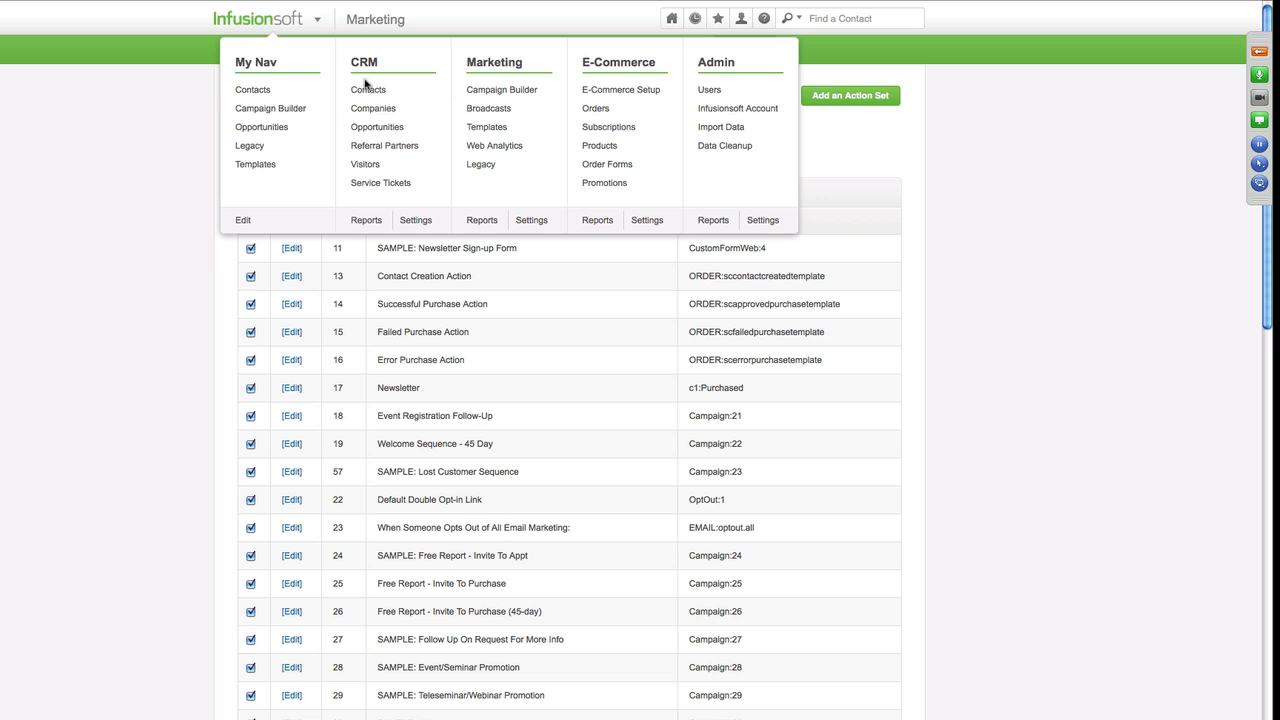
left_click(531, 222)
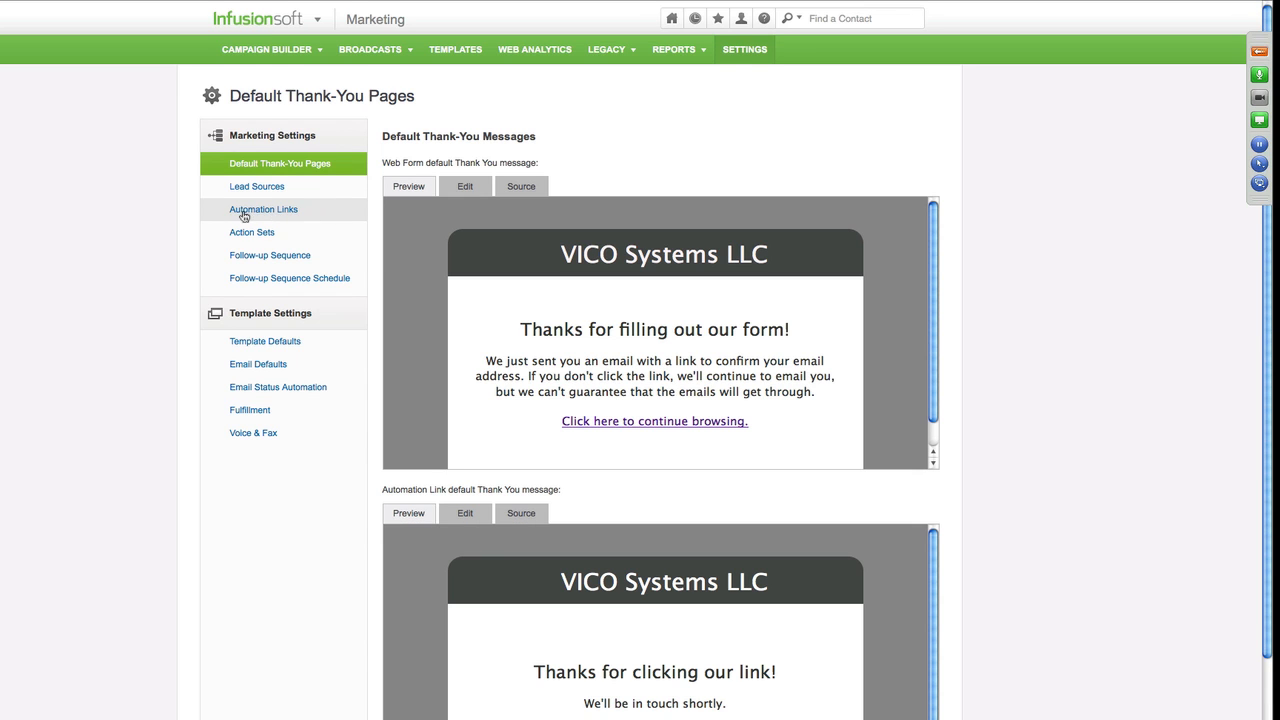
left_click(256, 212)
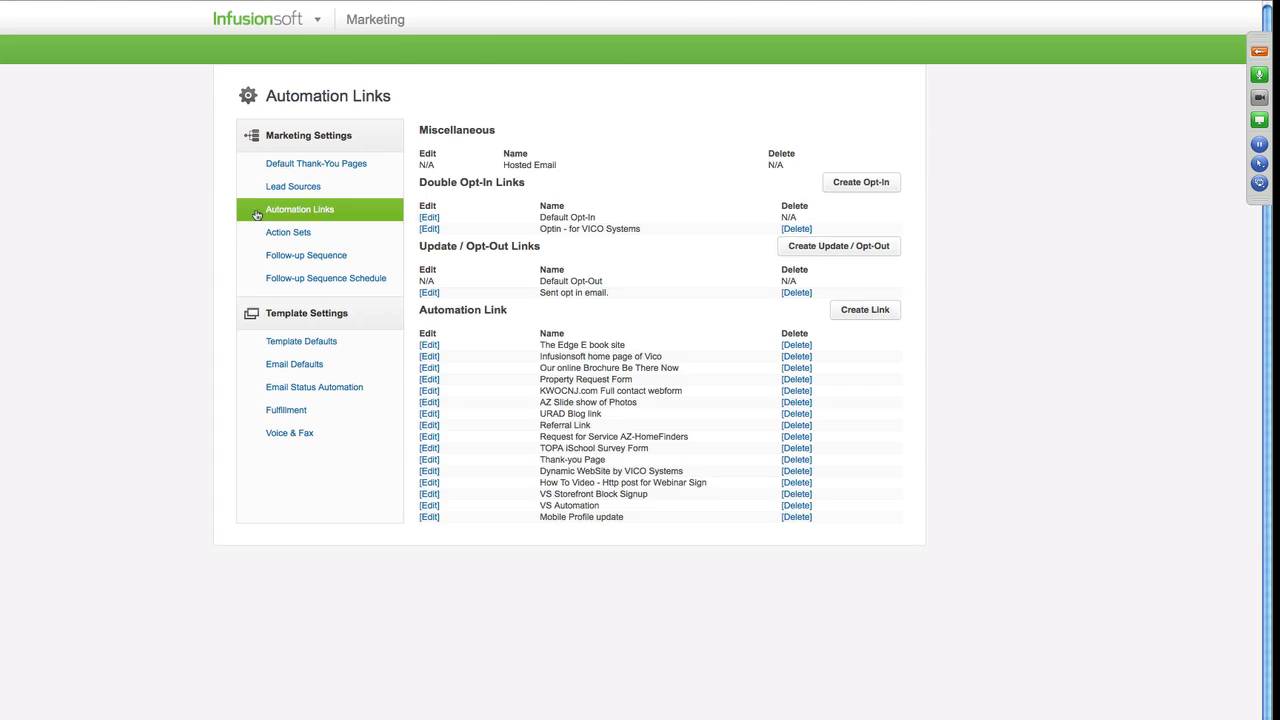
scroll(586, 410, "down", 5)
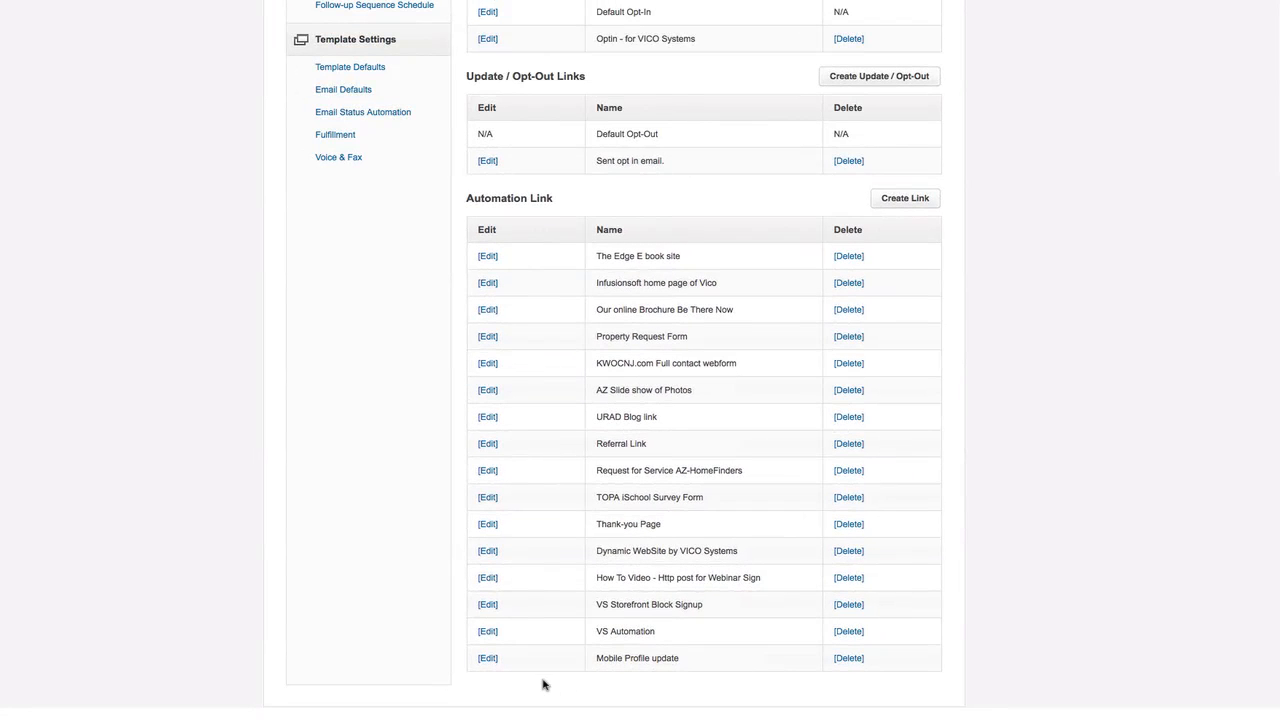
Create an automation link named MAP PCL Survey that sends the customer to some other web page.
left_click(895, 200)
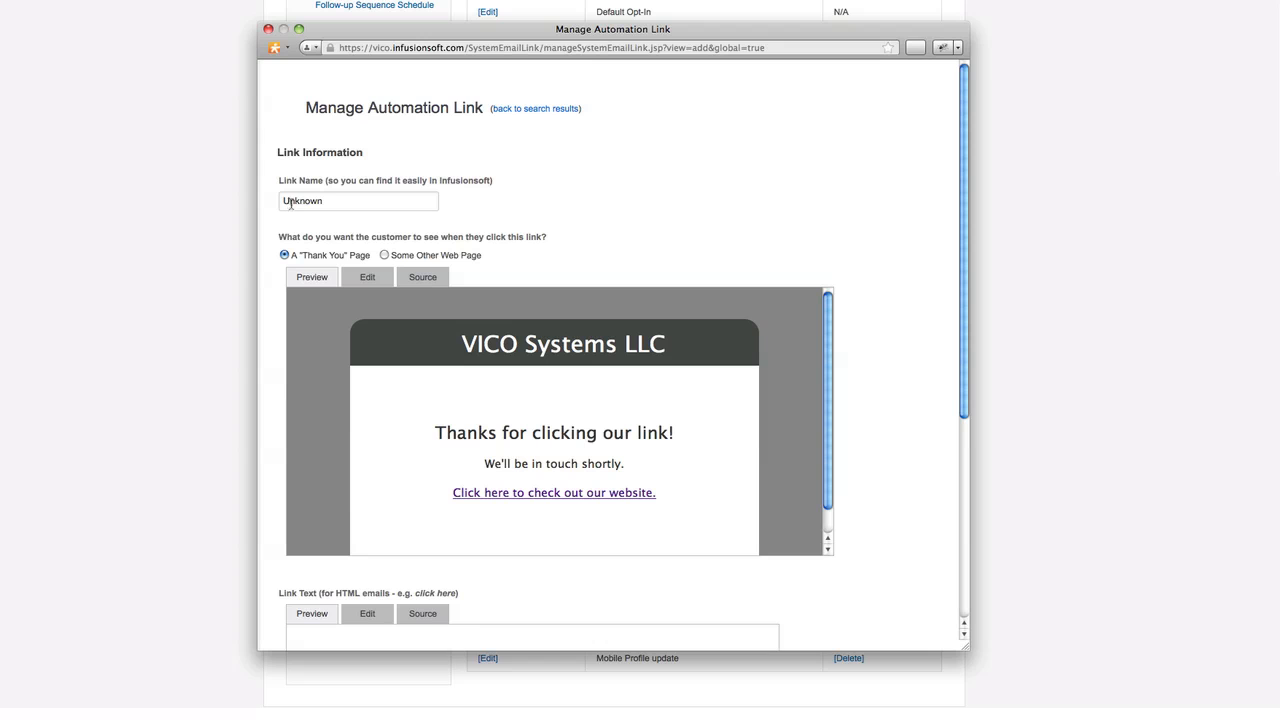
left_click(385, 255)
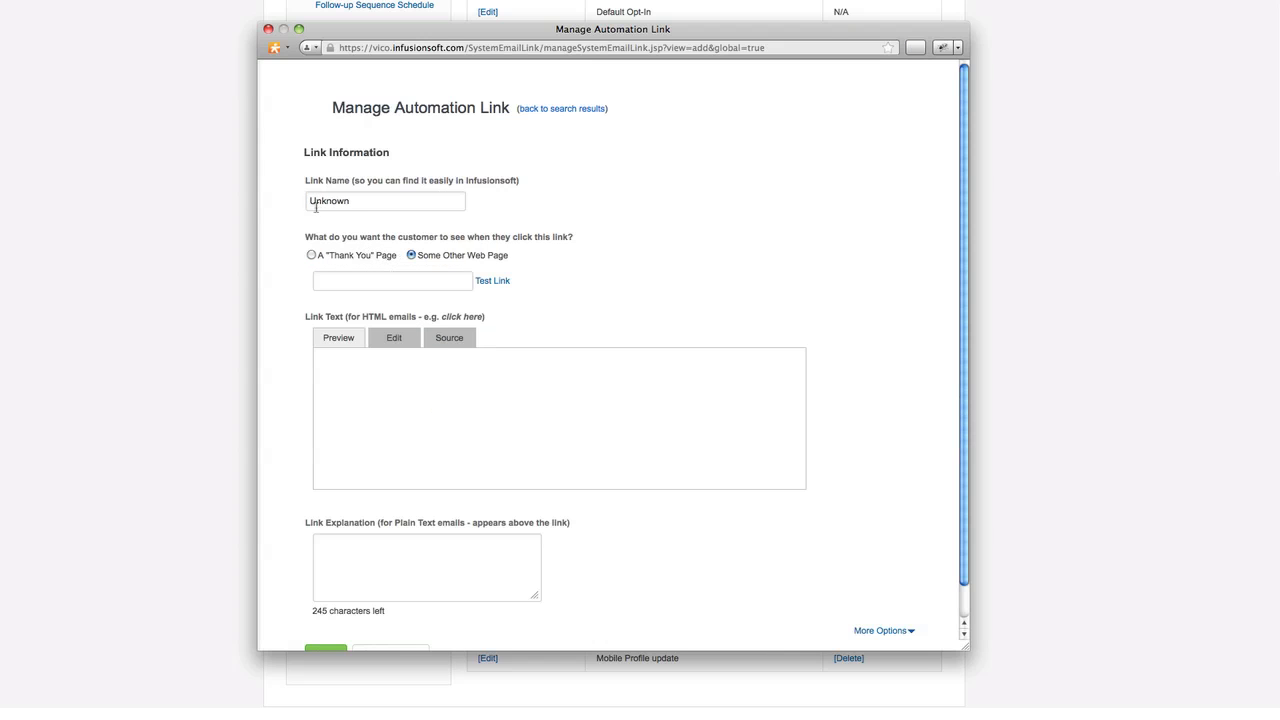
left_click_drag(351, 202, 297, 200)
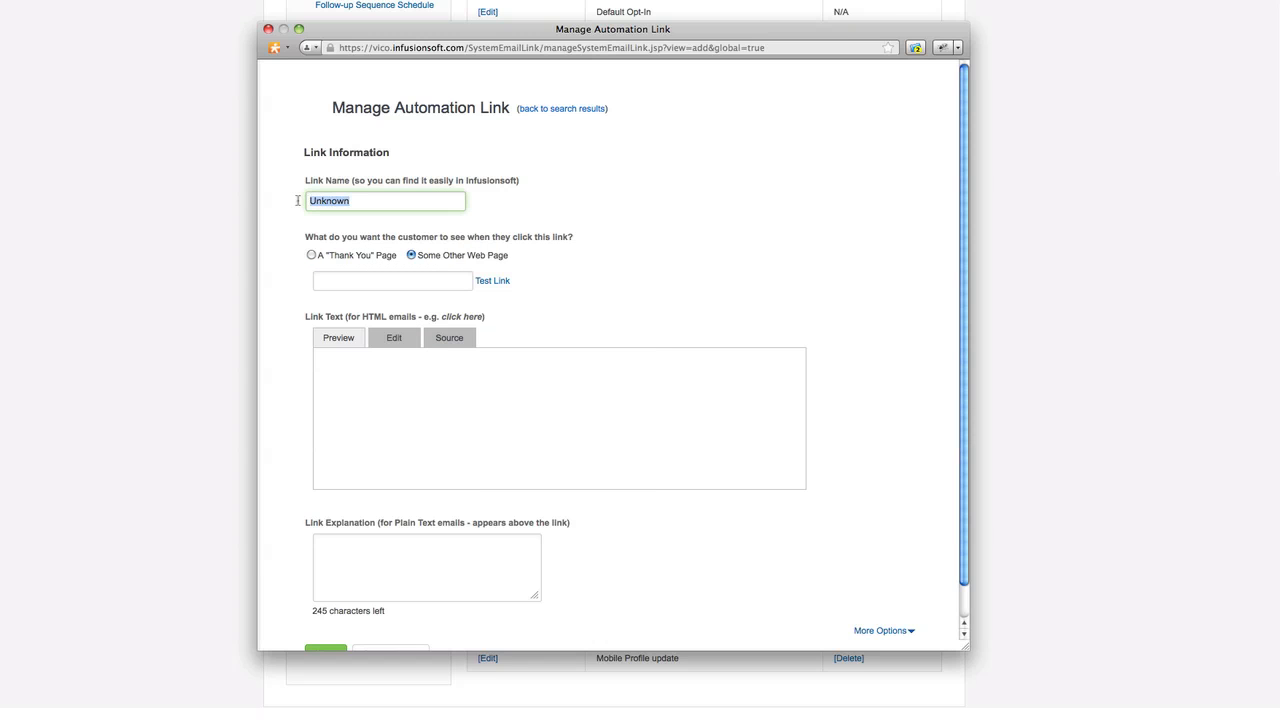
key("BackSpace")
type("MAP PCL")
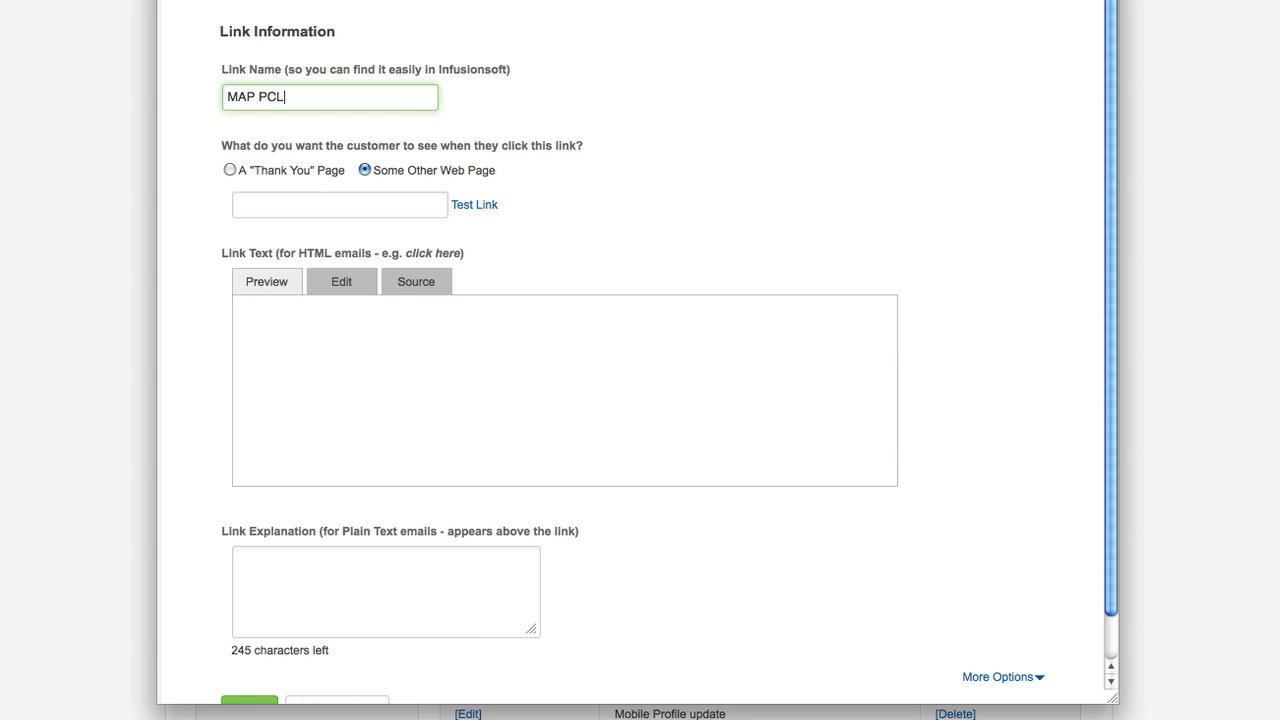
type(" Survey")
Write the HTML link text "Click here to view your personal survey." and set its font size to 3 (12pt).
mouse_move(555, 448)
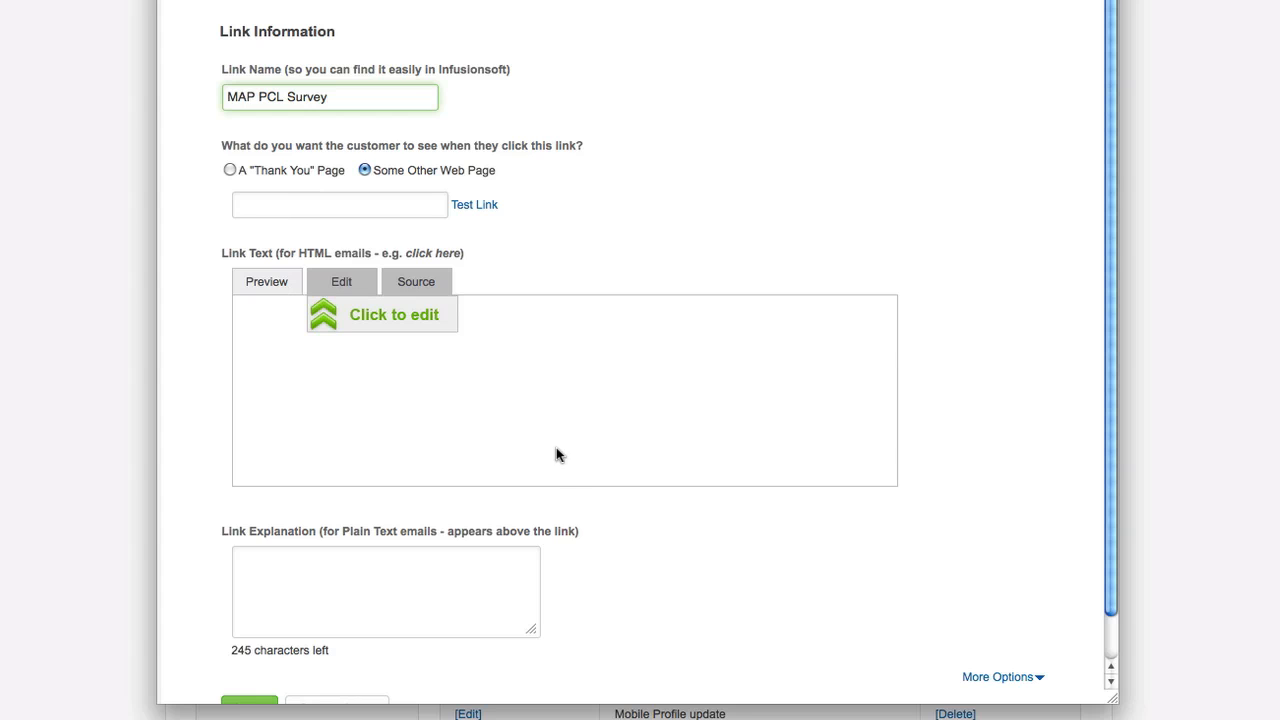
left_click(368, 317)
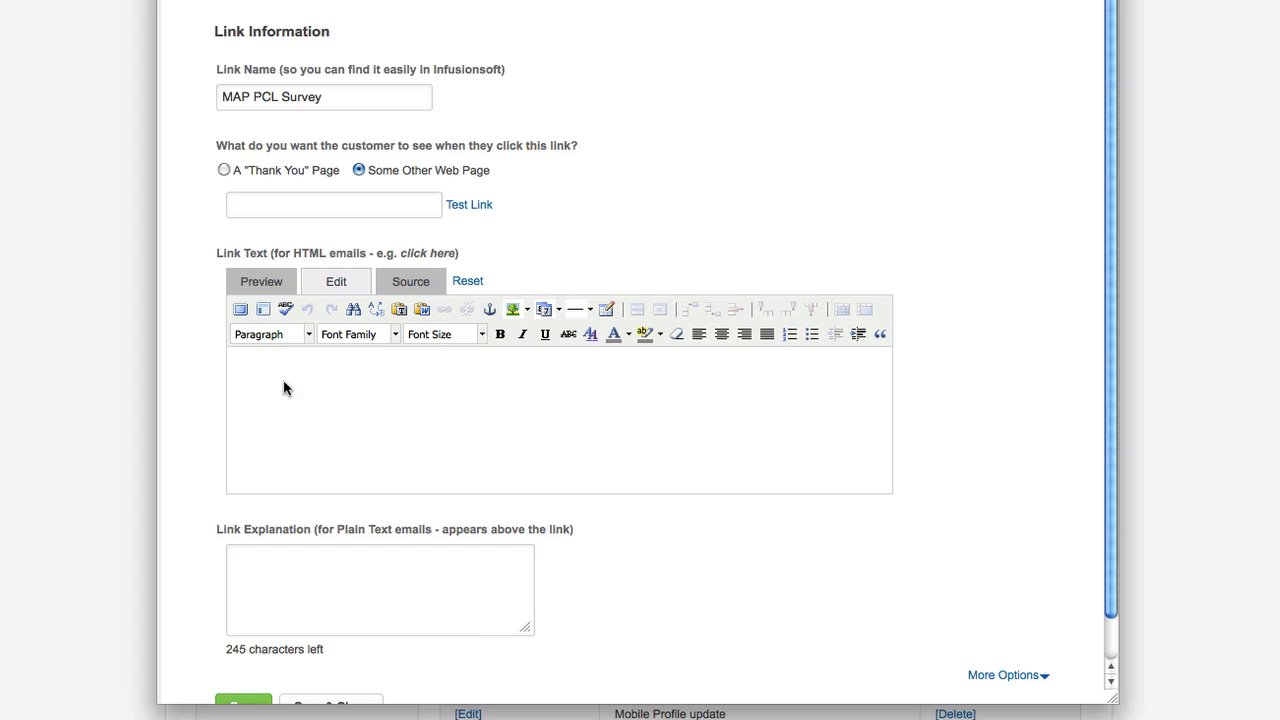
type("Click here to view your personal s")
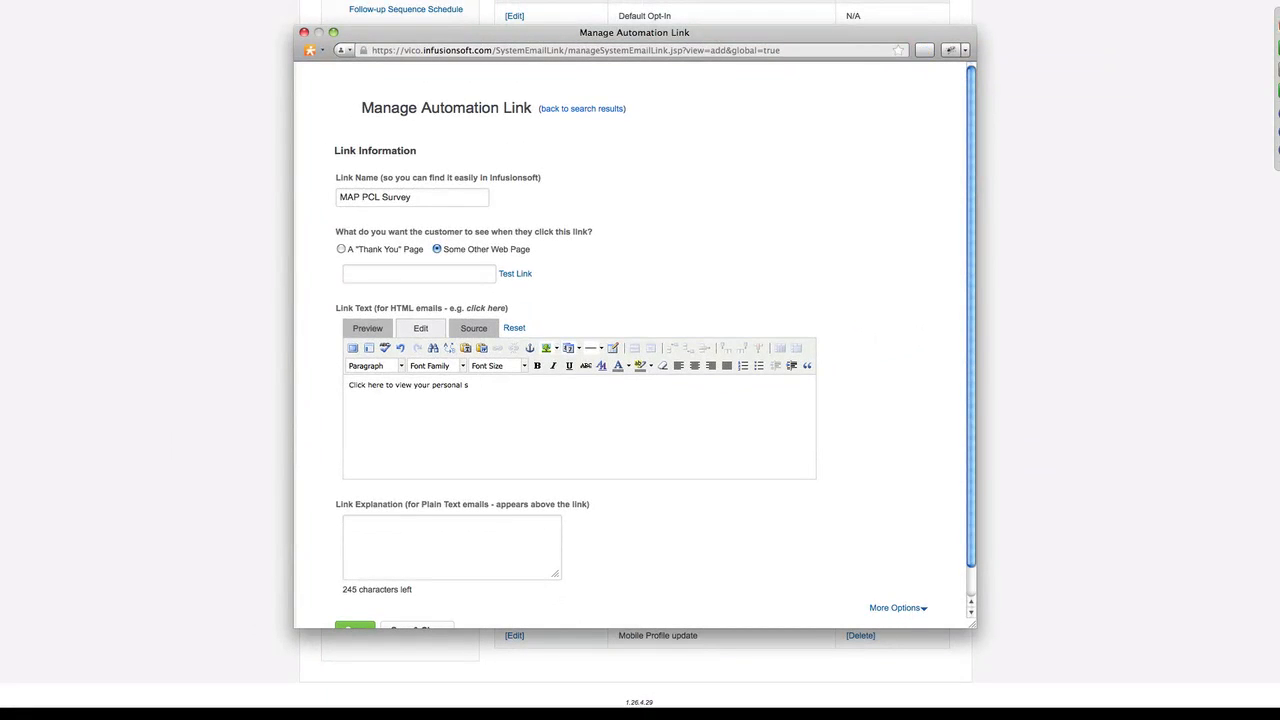
type("ruvey.")
left_click_drag(495, 389, 340, 385)
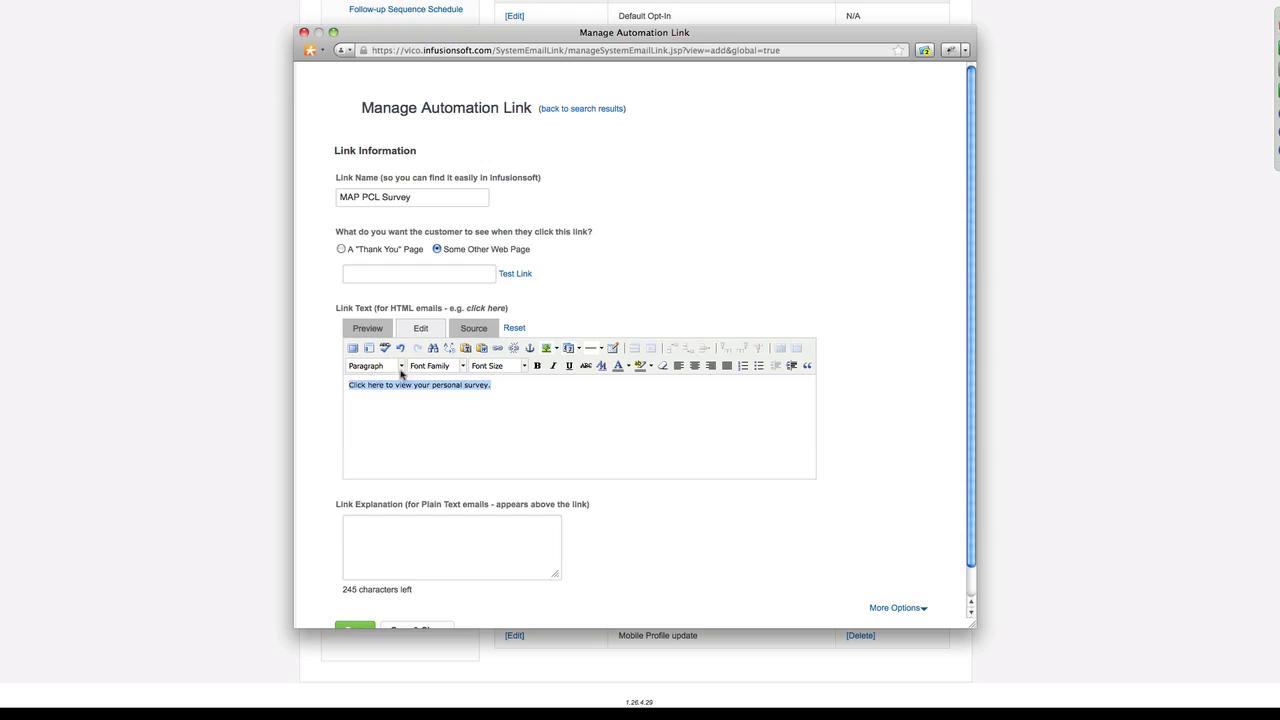
left_click(523, 366)
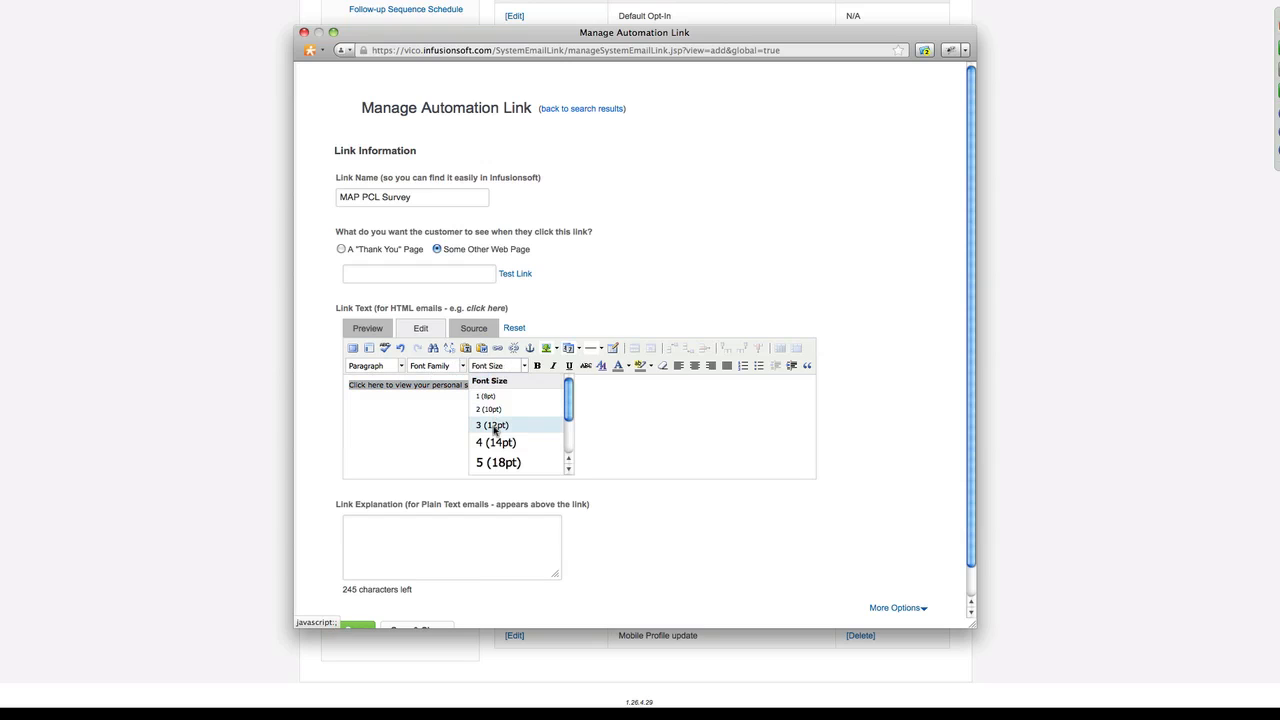
left_click(494, 428)
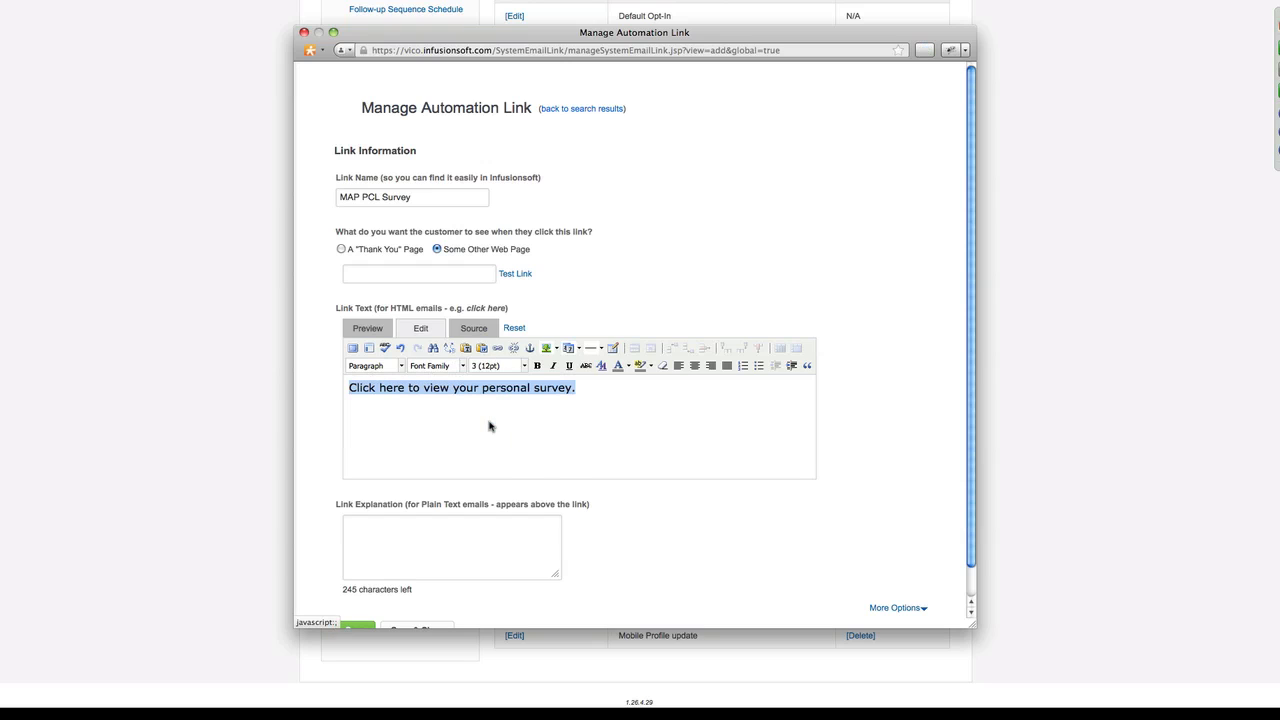
Save the MAP PCL Survey automation link.
left_click(368, 278)
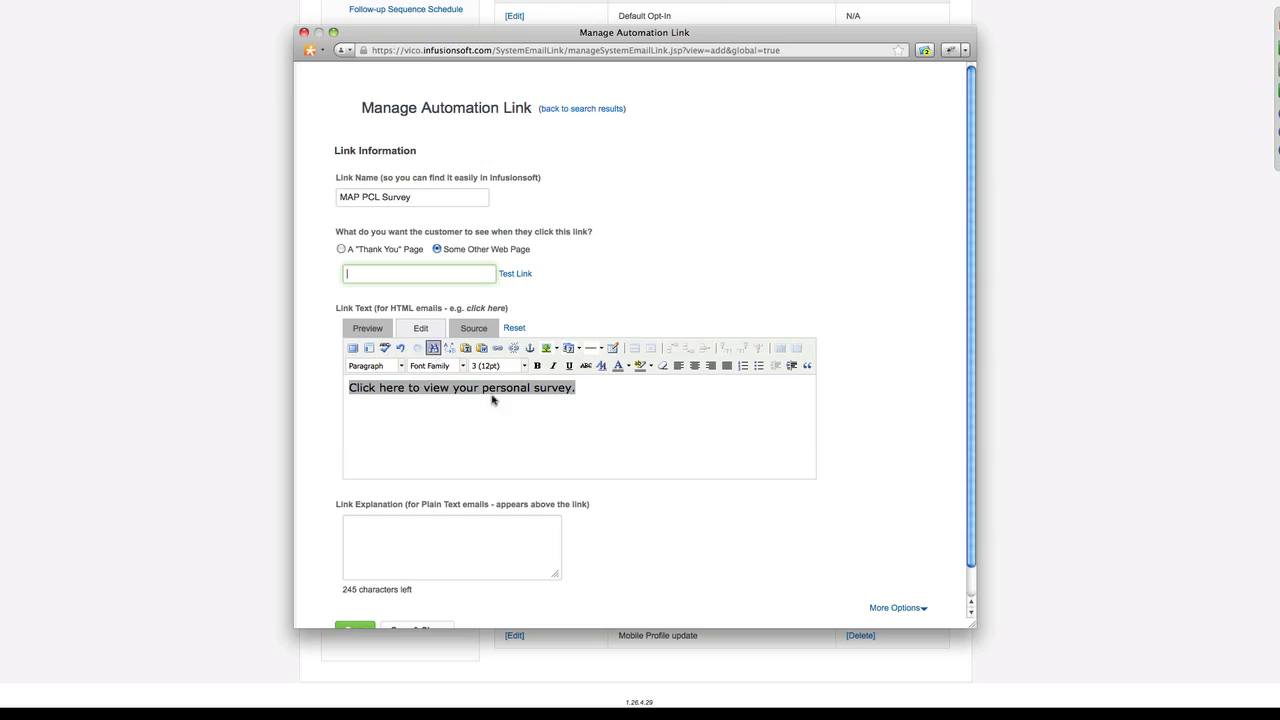
scroll(757, 511, "down", 1)
left_click(354, 598)
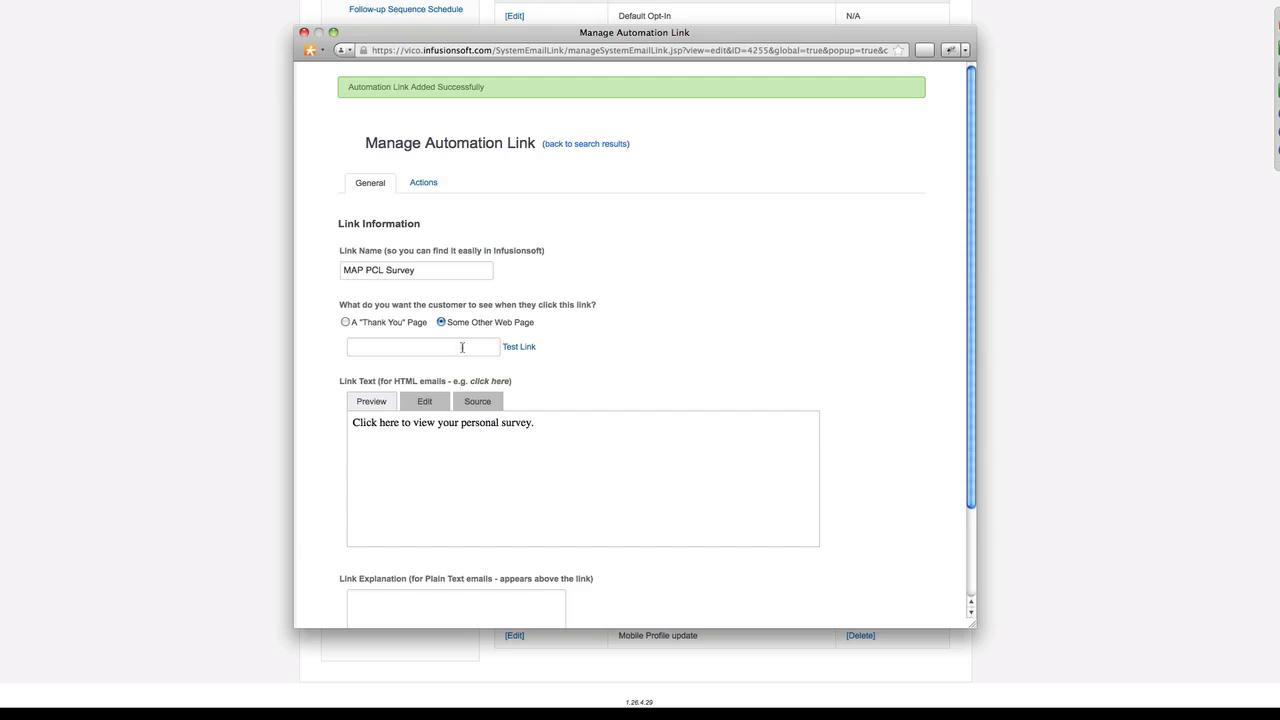
Examine the actions that can be added to the MAP PCL Survey link, and close its window.
left_click(418, 184)
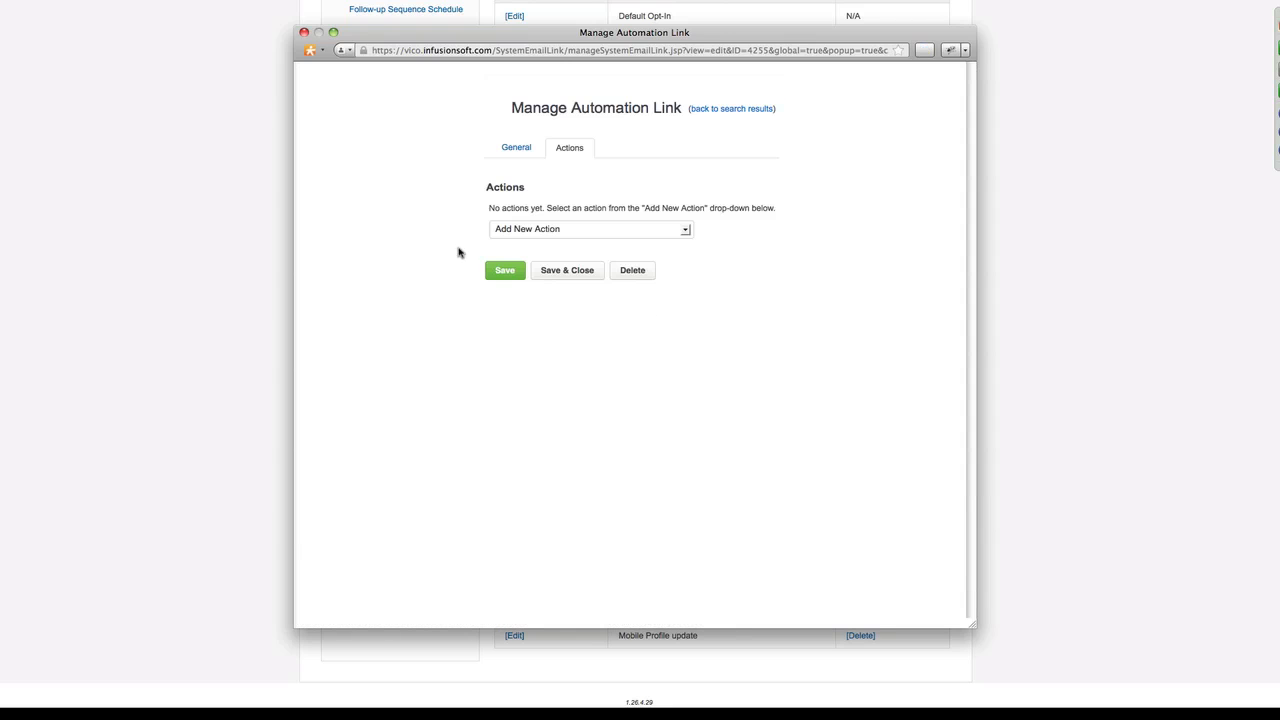
left_click(651, 233)
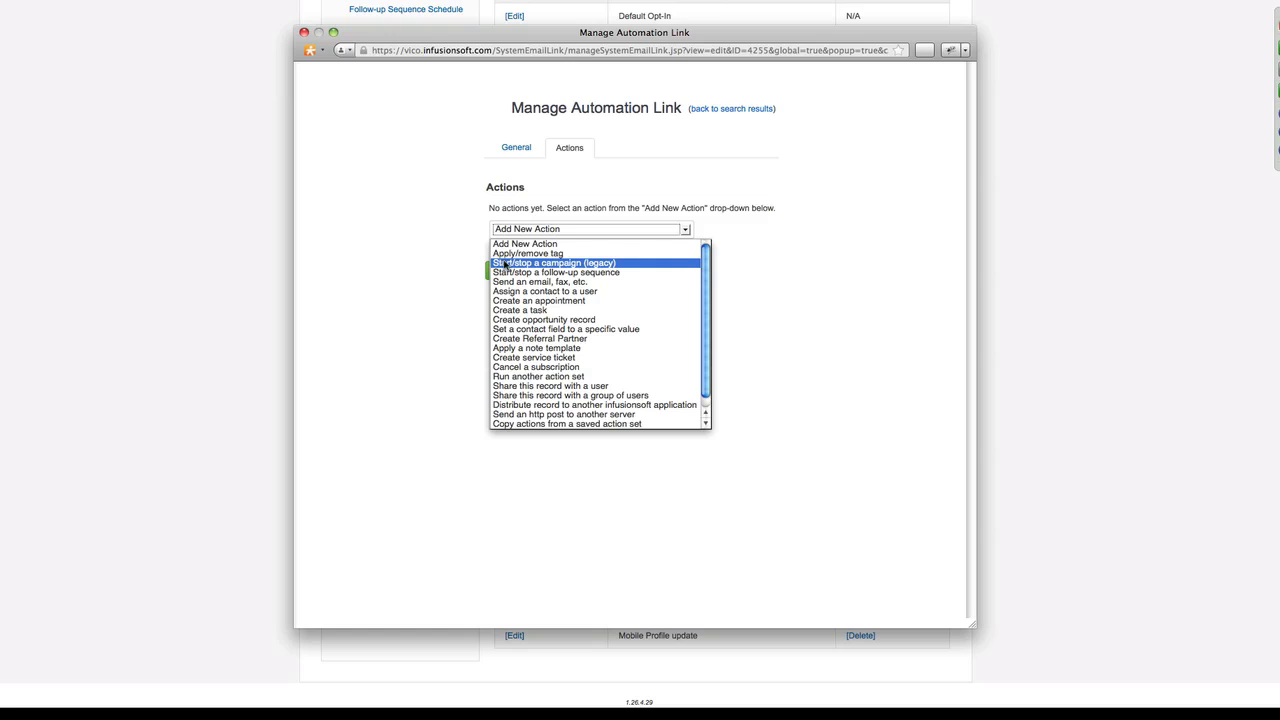
left_click(420, 230)
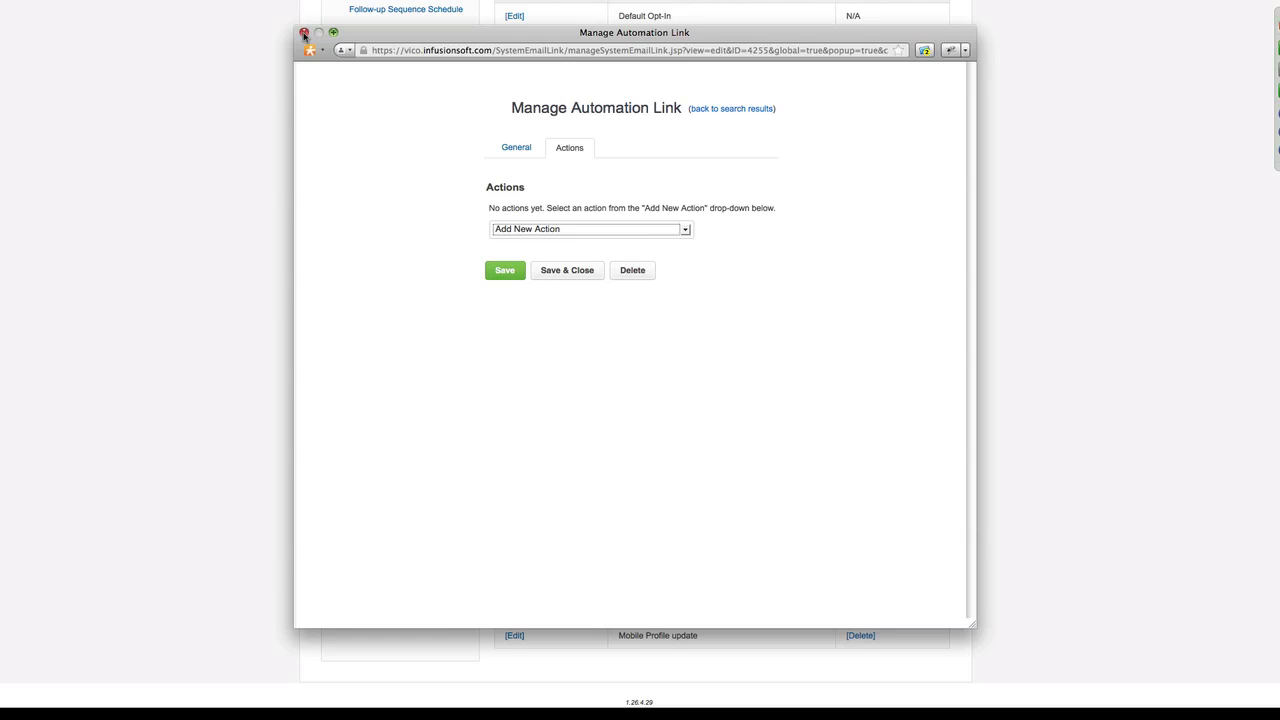
left_click(548, 231)
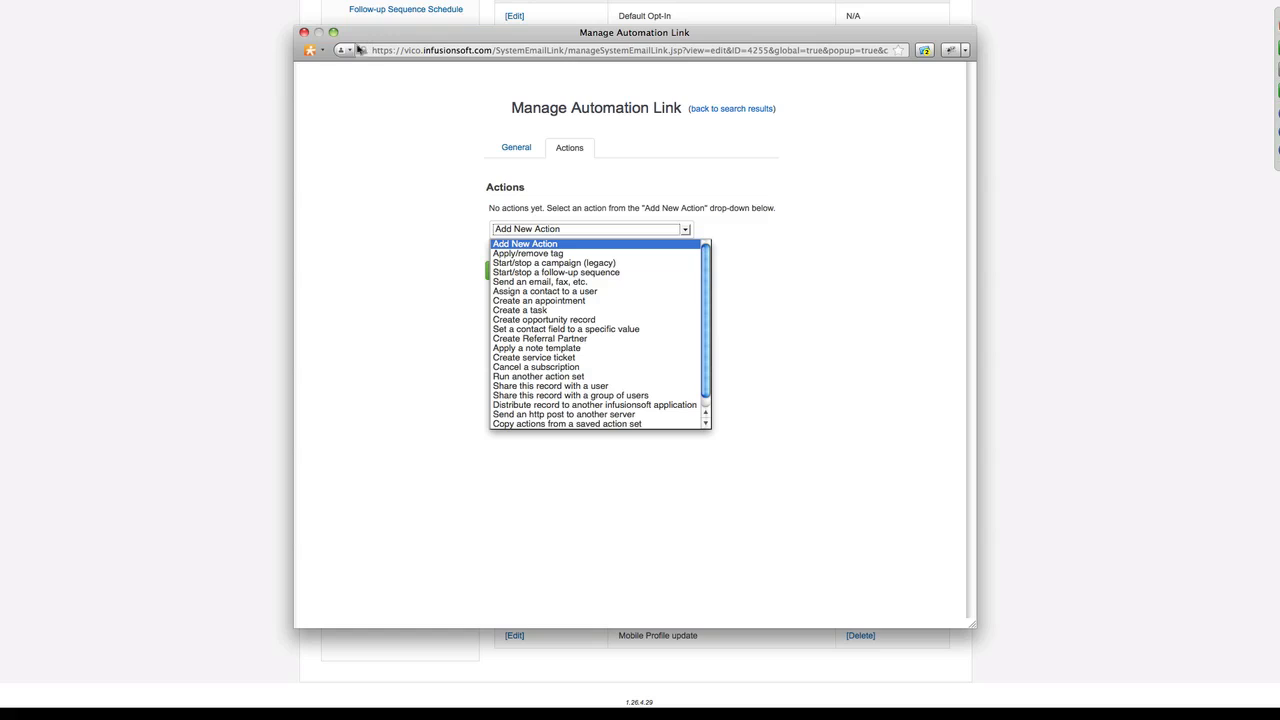
left_click(304, 32)
scroll(463, 246, "up", 3)
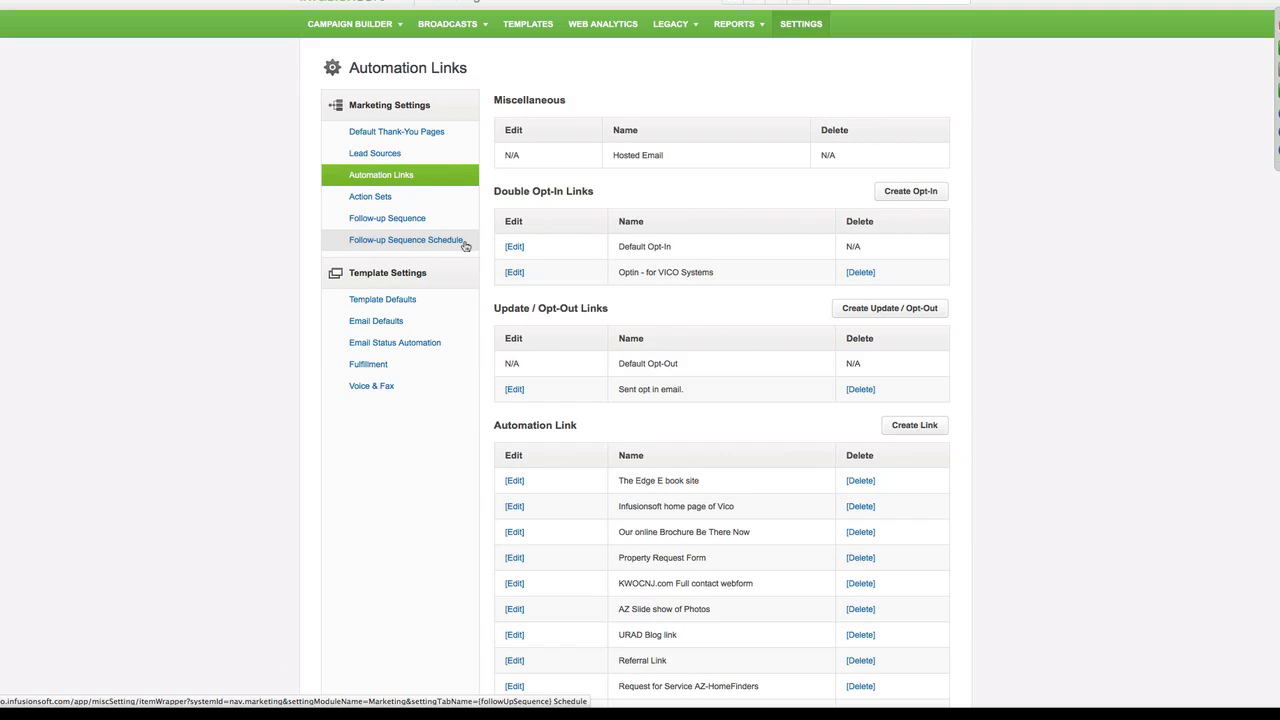
mouse_move(390, 47)
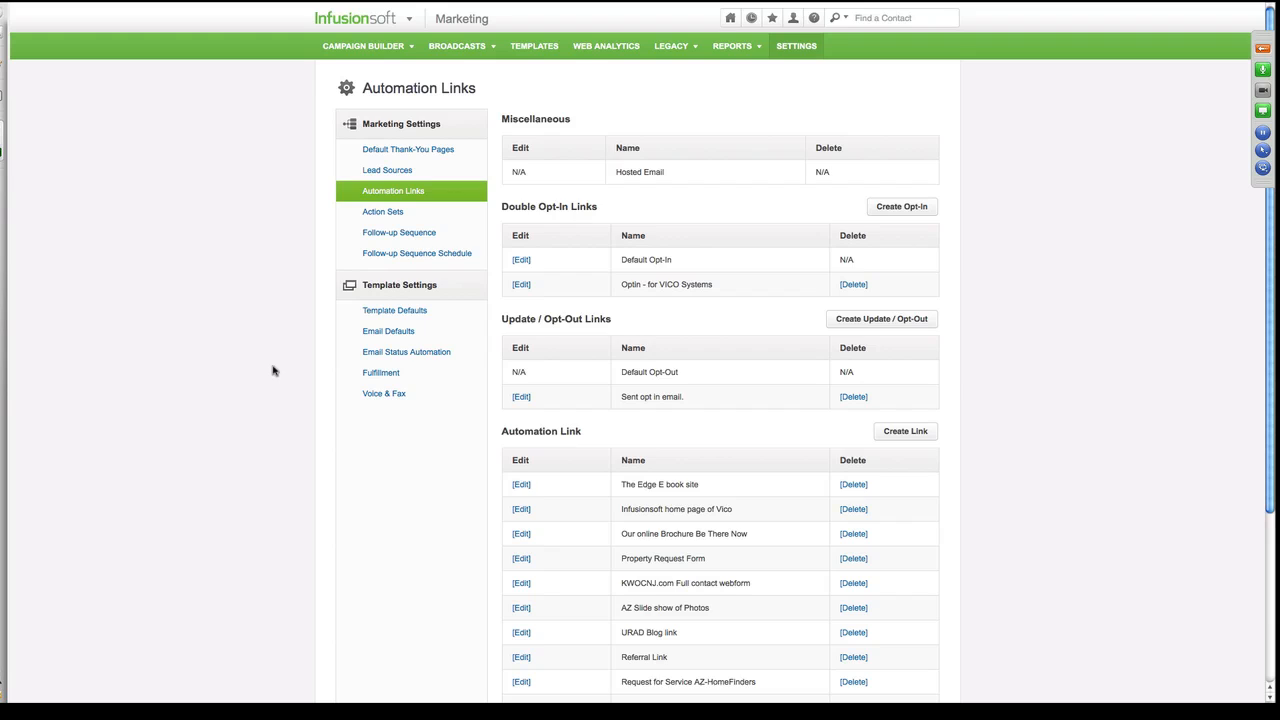
mouse_move(376, 46)
scroll(222, 406, "down", 3)
scroll(222, 406, "up", 2)
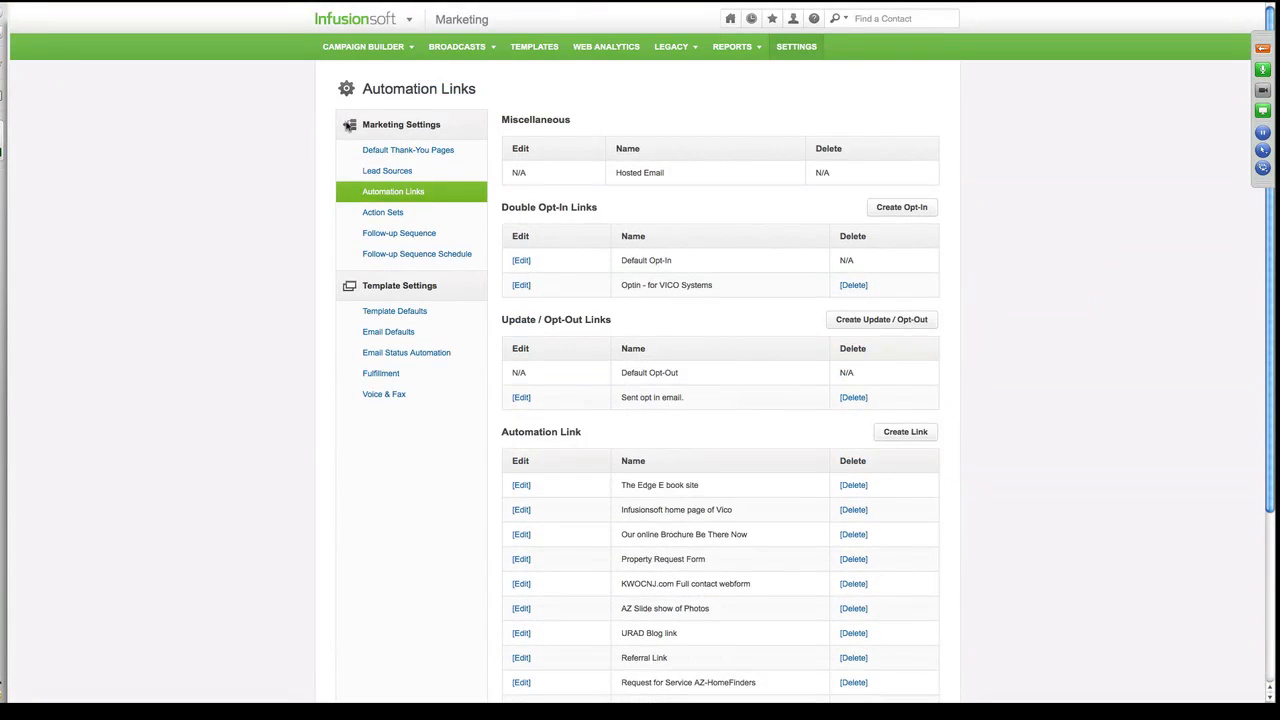
Open the Welcome Email template from the marketing templates and open its email body for editing.
mouse_move(408, 22)
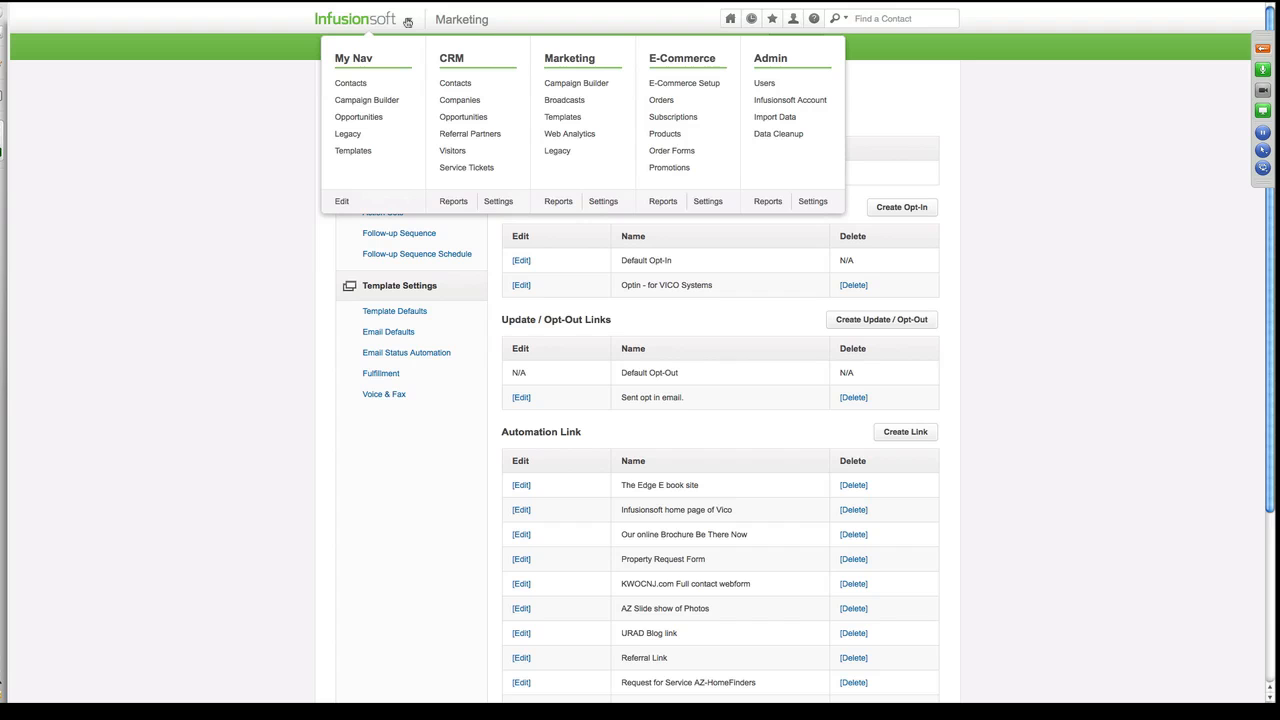
left_click(565, 121)
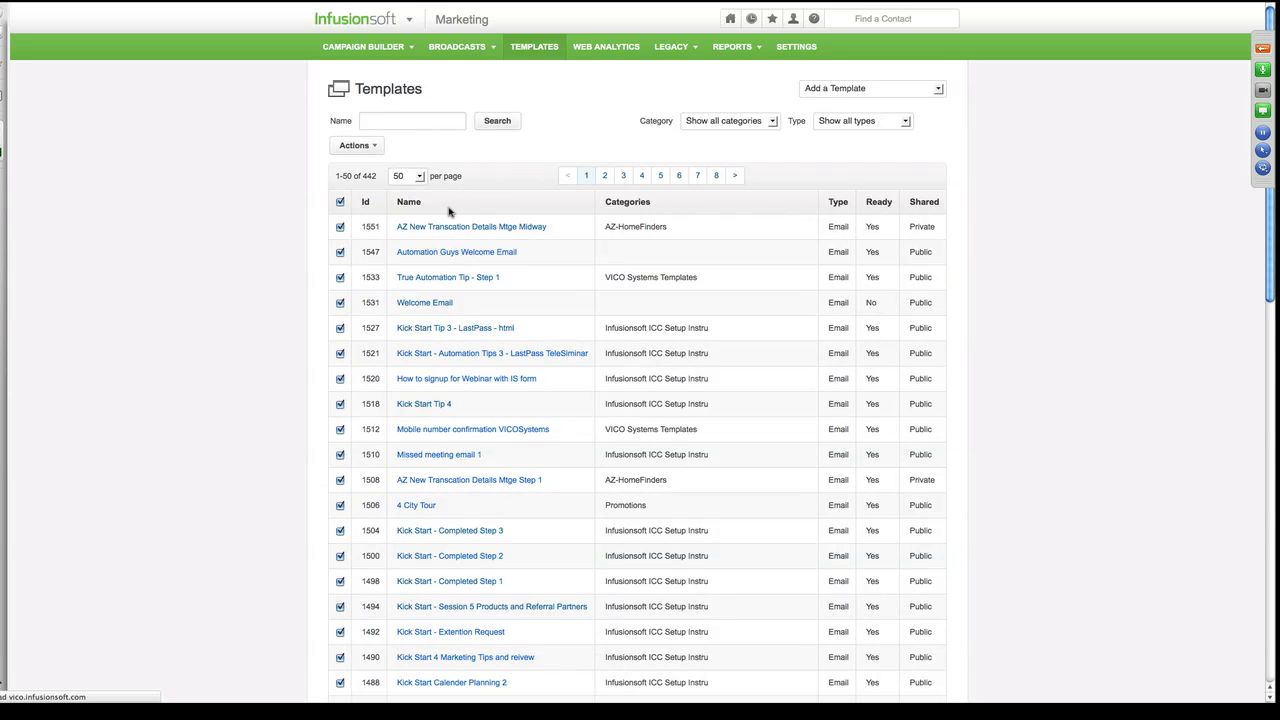
left_click(412, 303)
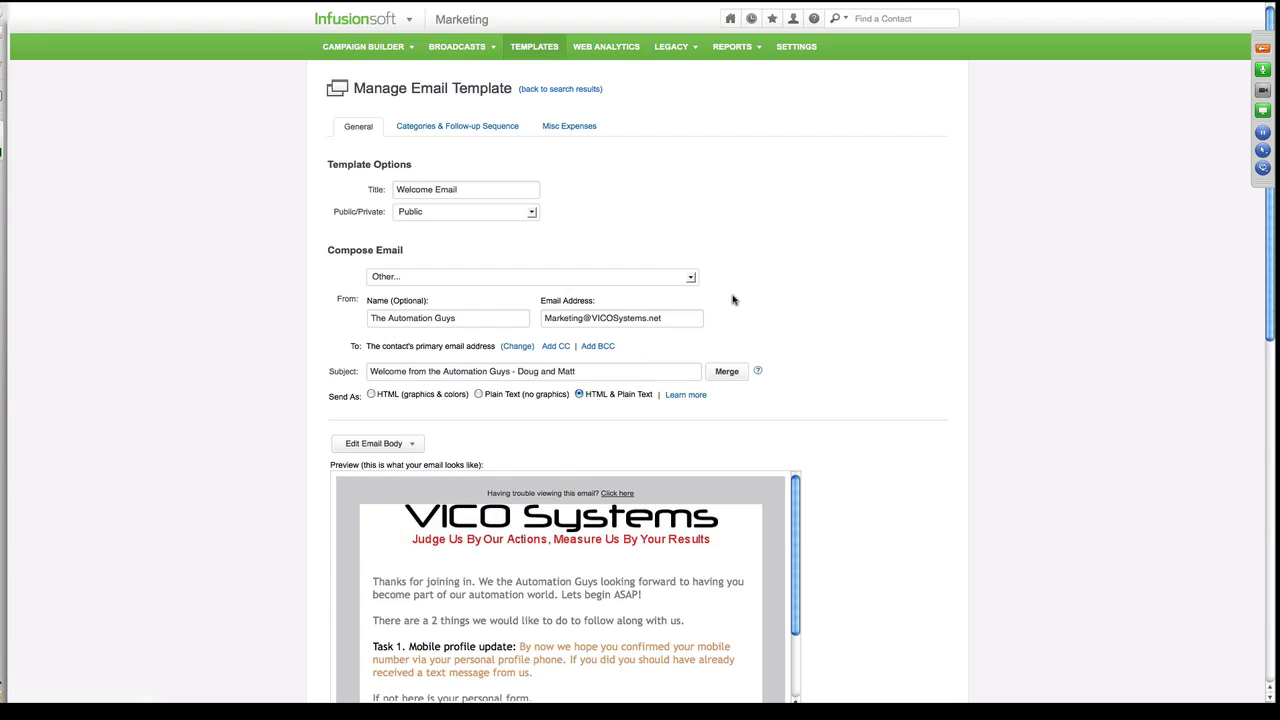
scroll(735, 301, "down", 3)
scroll(583, 440, "down", 1)
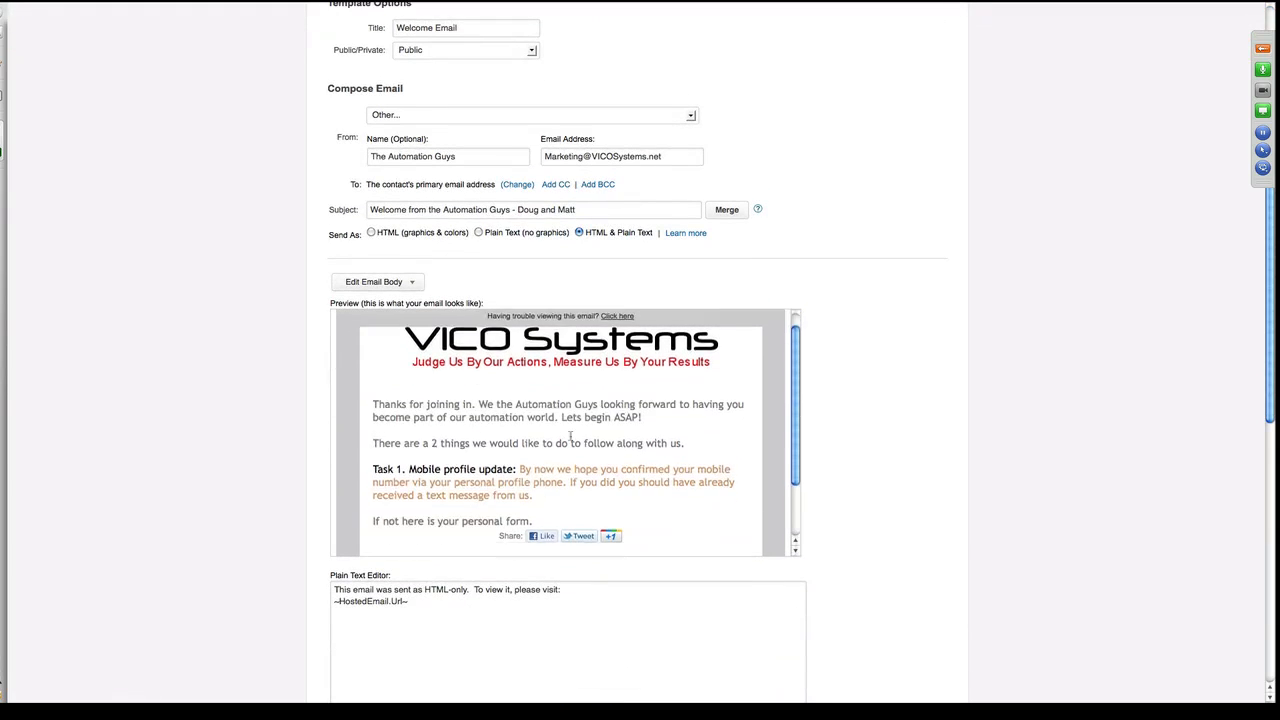
left_click(390, 283)
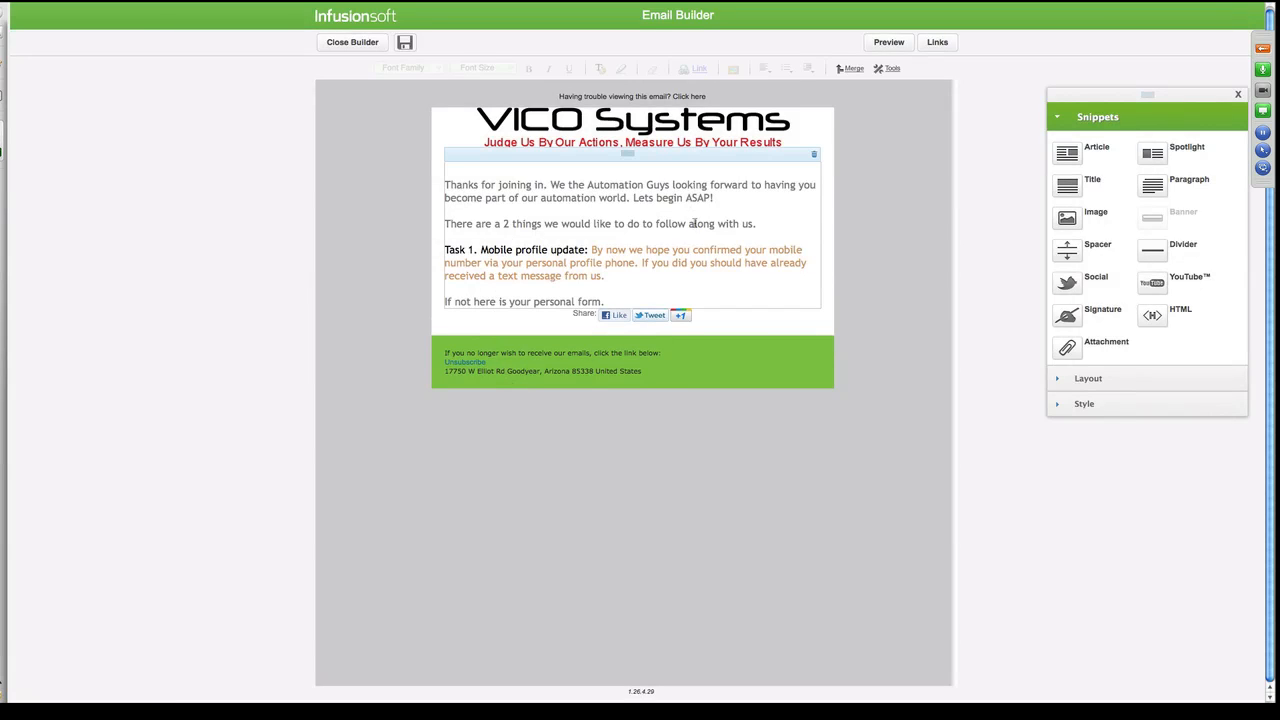
Insert the Mobile Profile update automation link on a new line below the Task 1 paragraph.
left_click(502, 240)
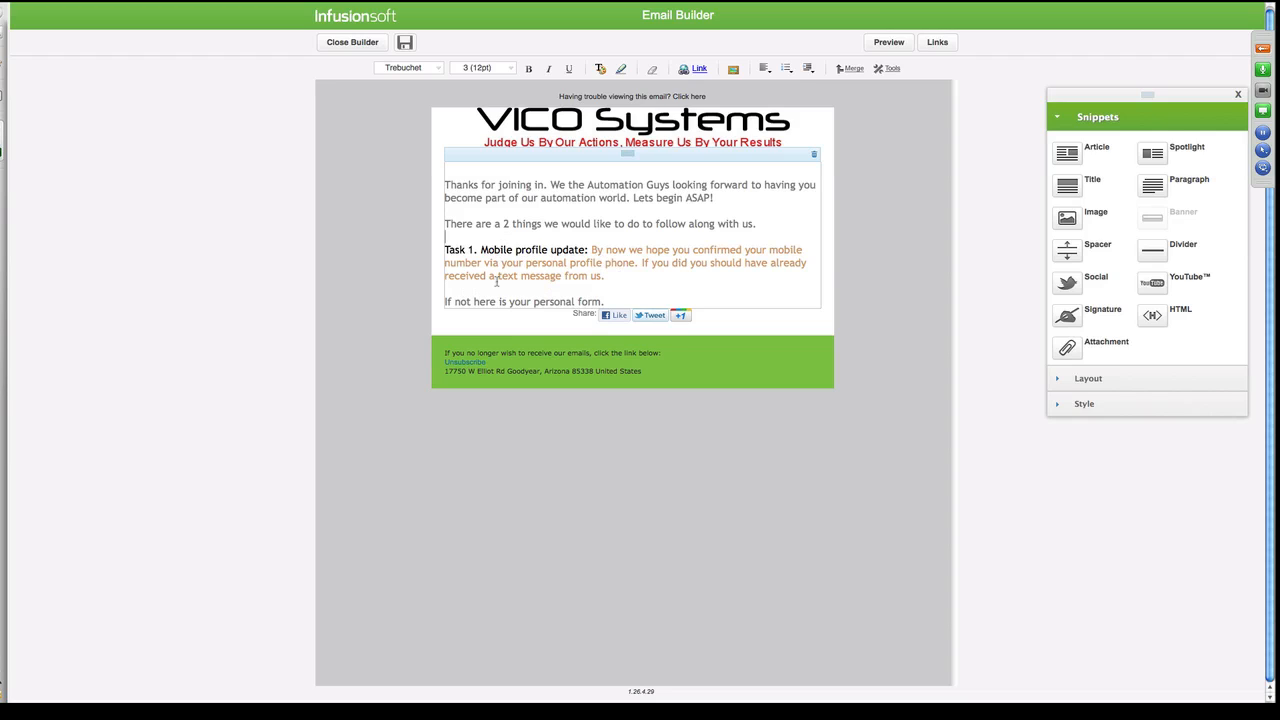
left_click(628, 285)
key("Return")
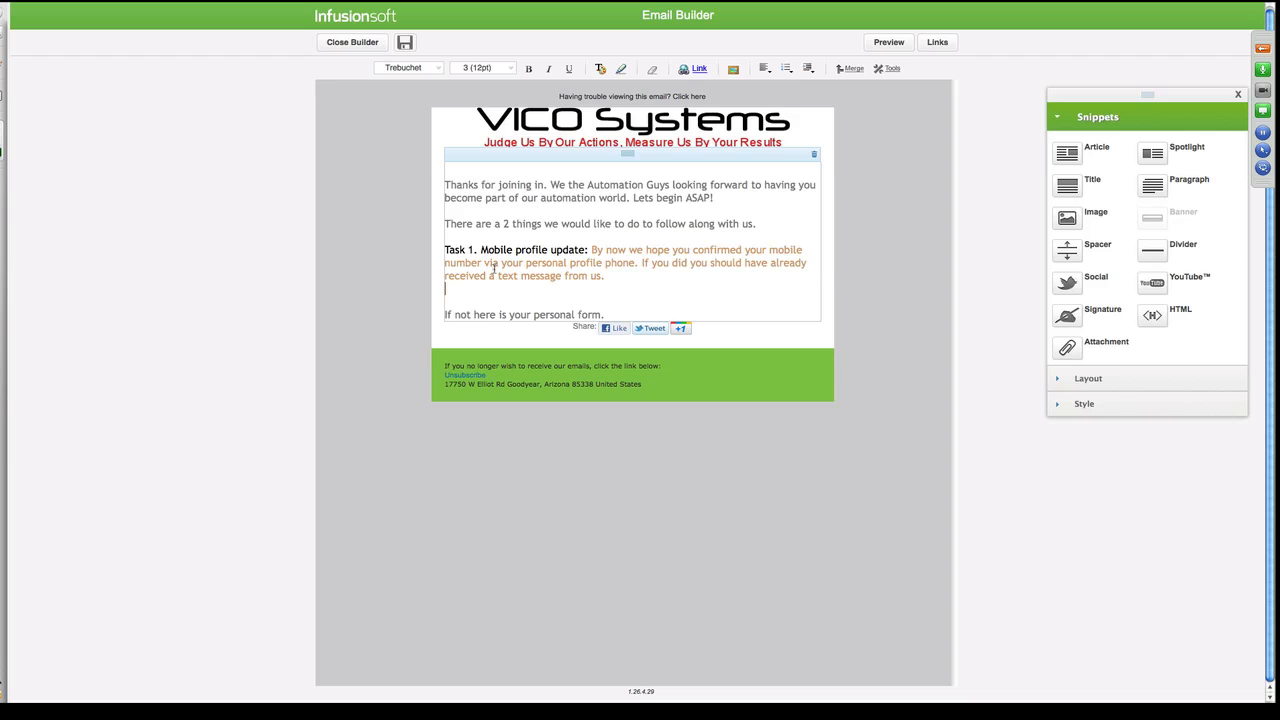
key("Return")
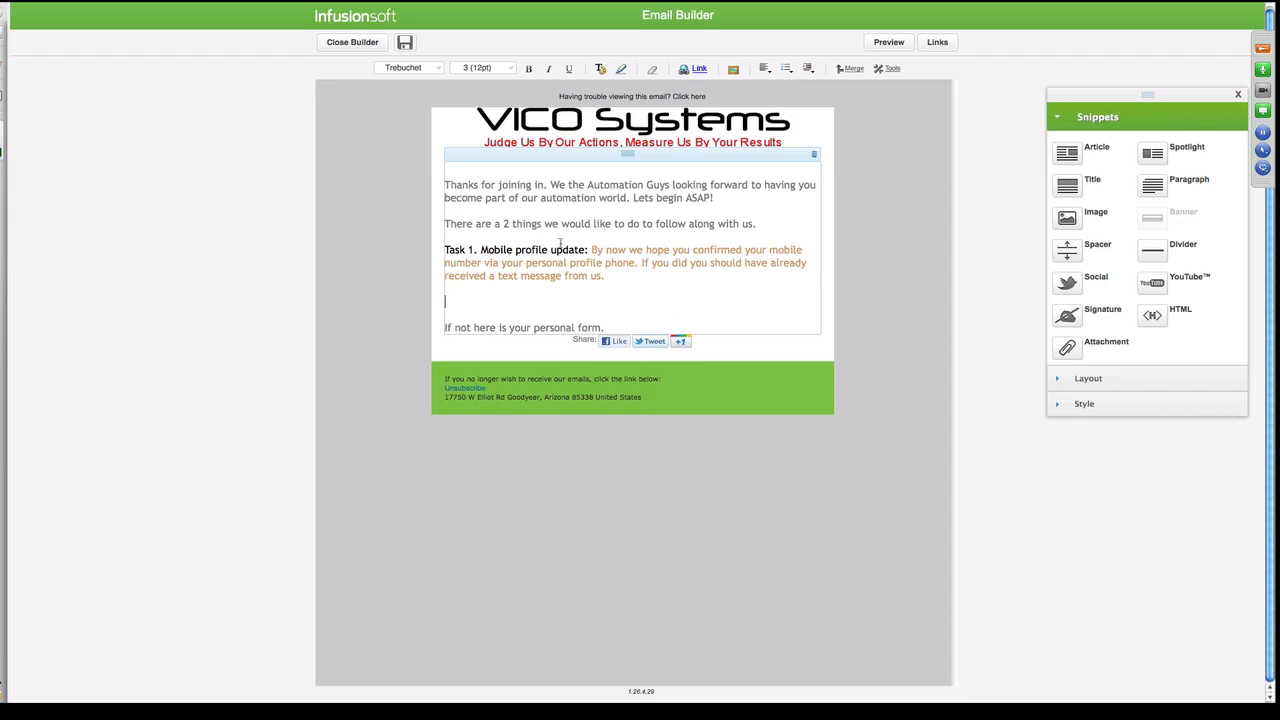
left_click(937, 42)
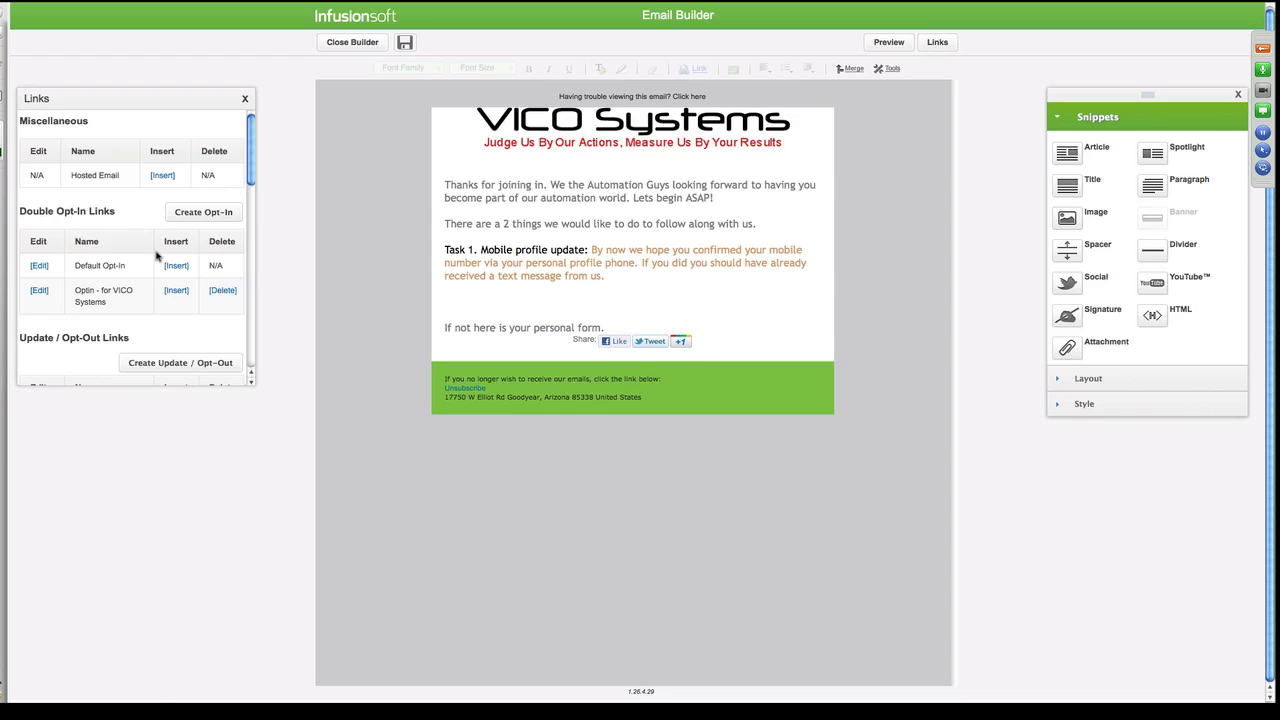
scroll(142, 270, "down", 5)
scroll(142, 270, "down", 5)
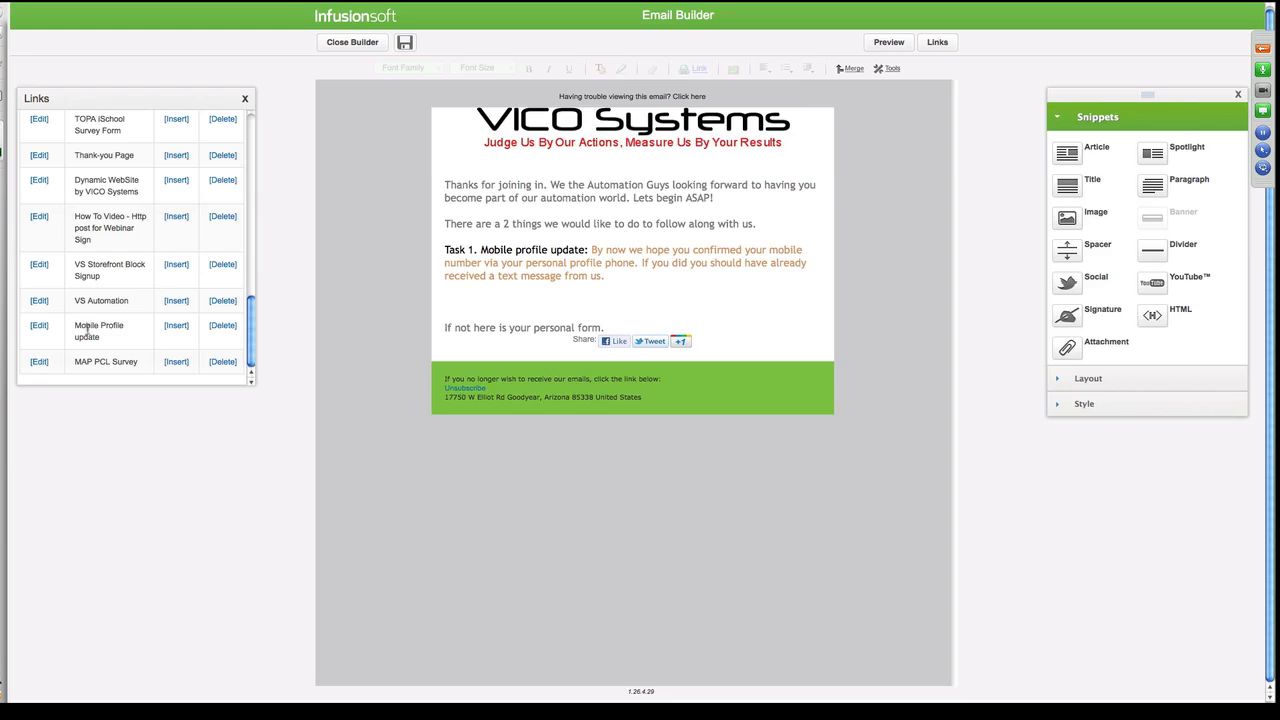
left_click(174, 325)
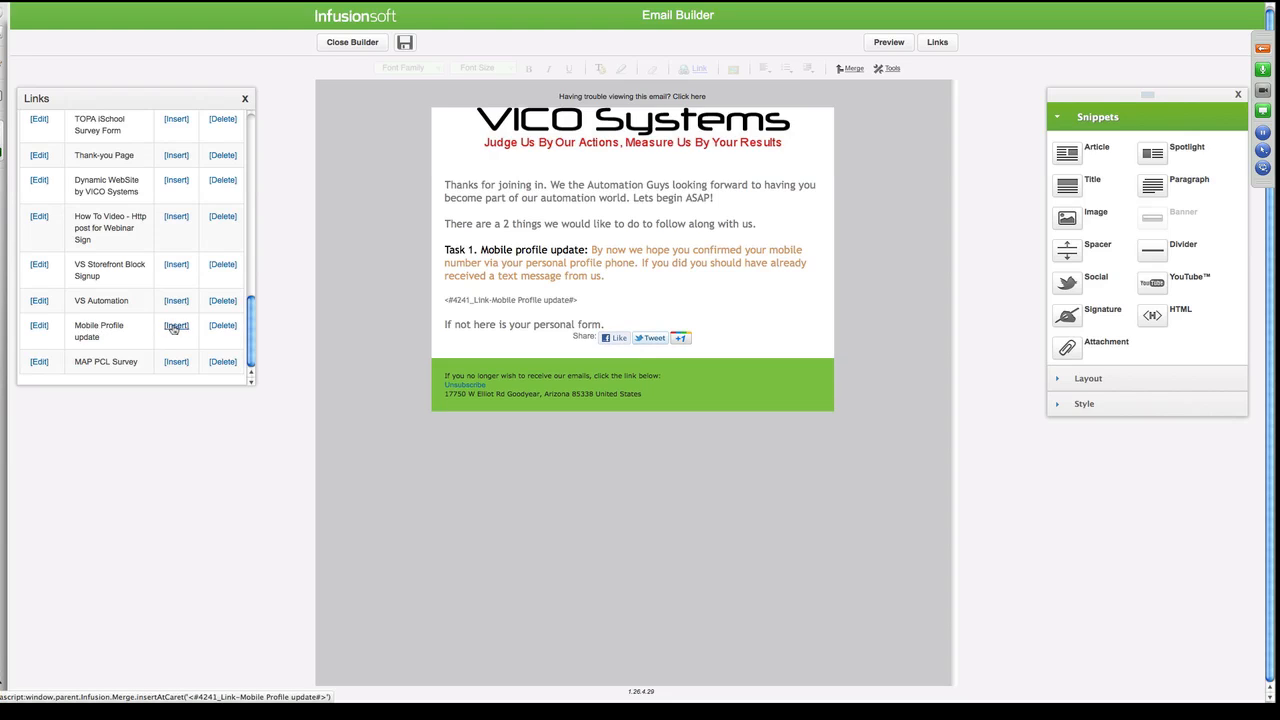
Save the email body, return to the template and check the inserted link in the email preview.
left_click(404, 44)
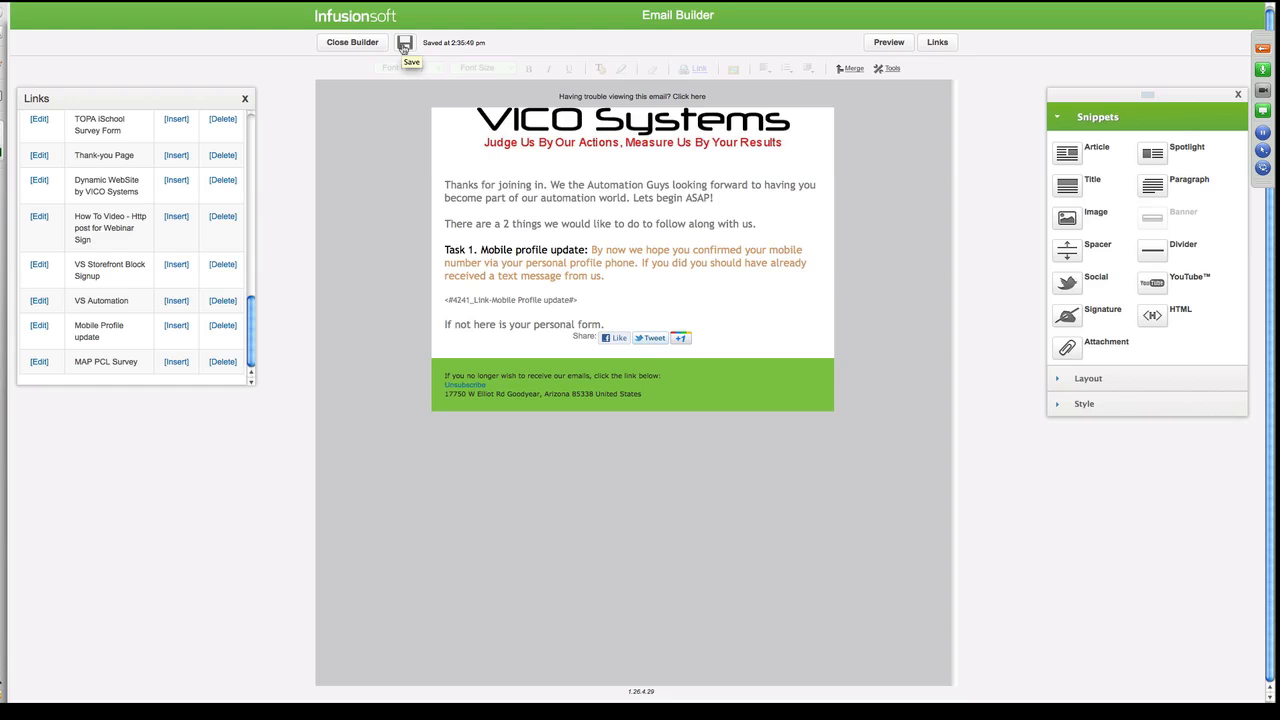
left_click(352, 42)
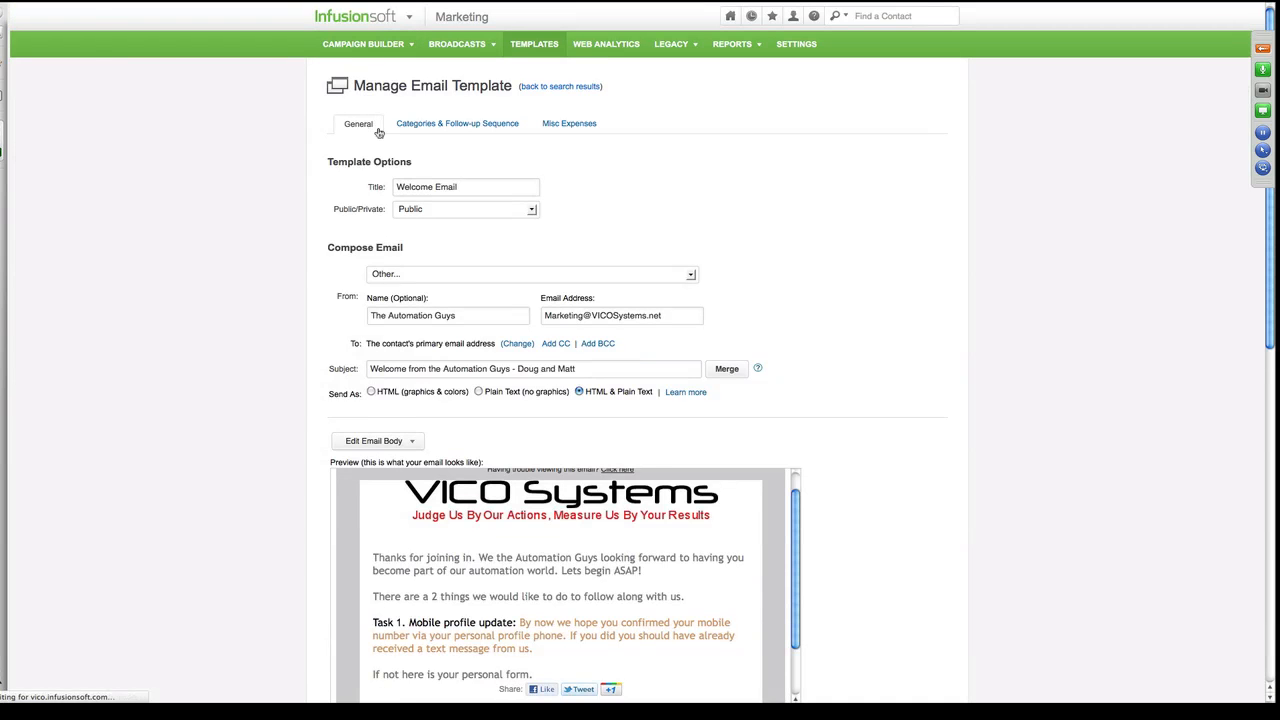
scroll(866, 403, "down", 5)
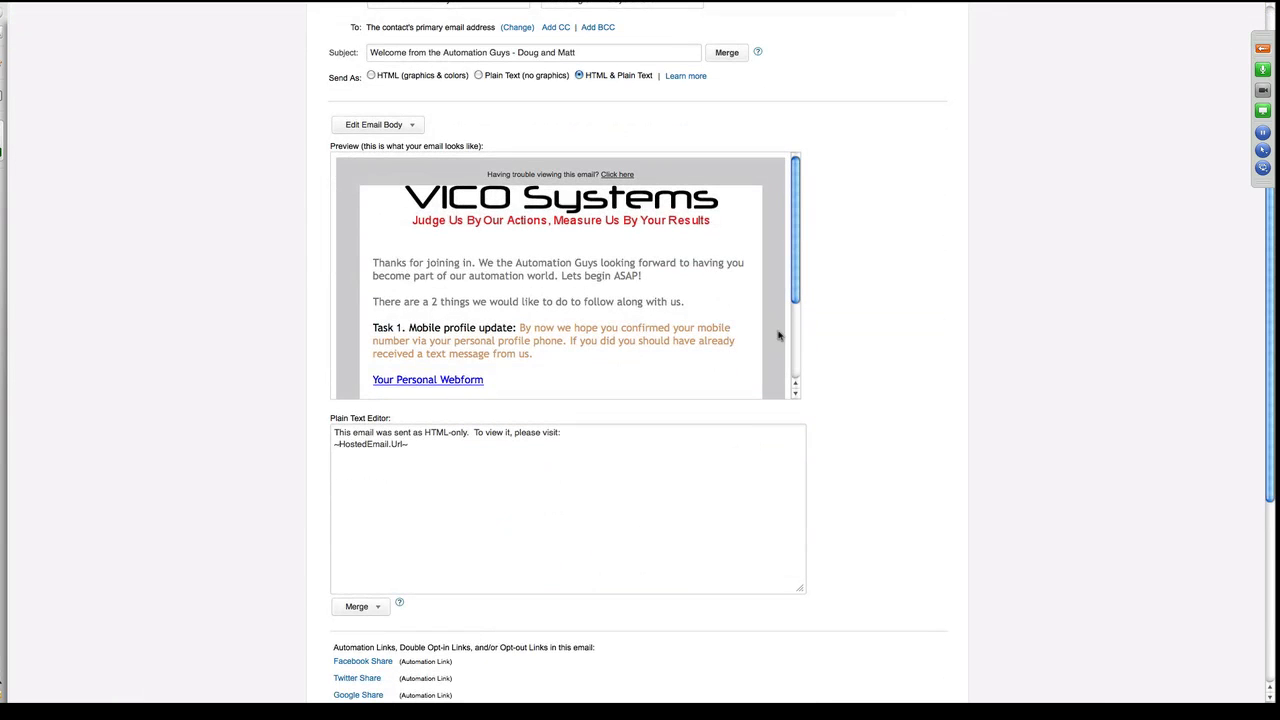
left_click_drag(795, 293, 796, 296)
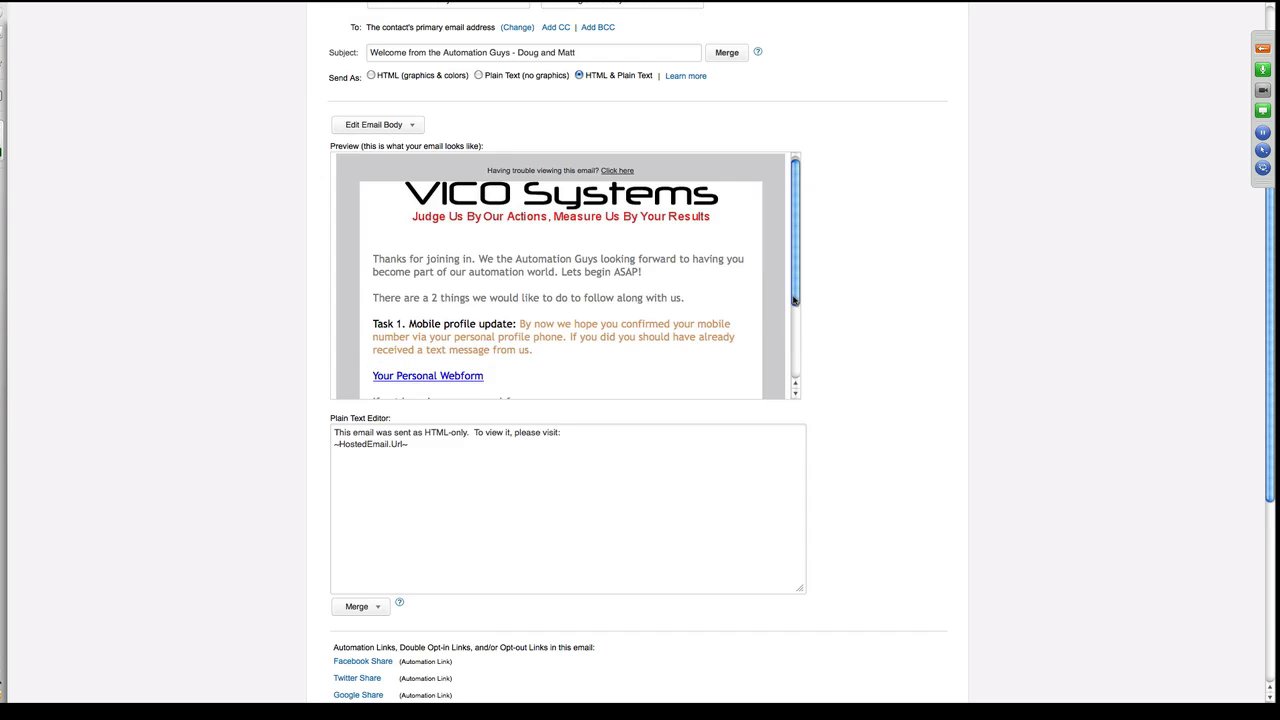
scroll(797, 320, "down", 2)
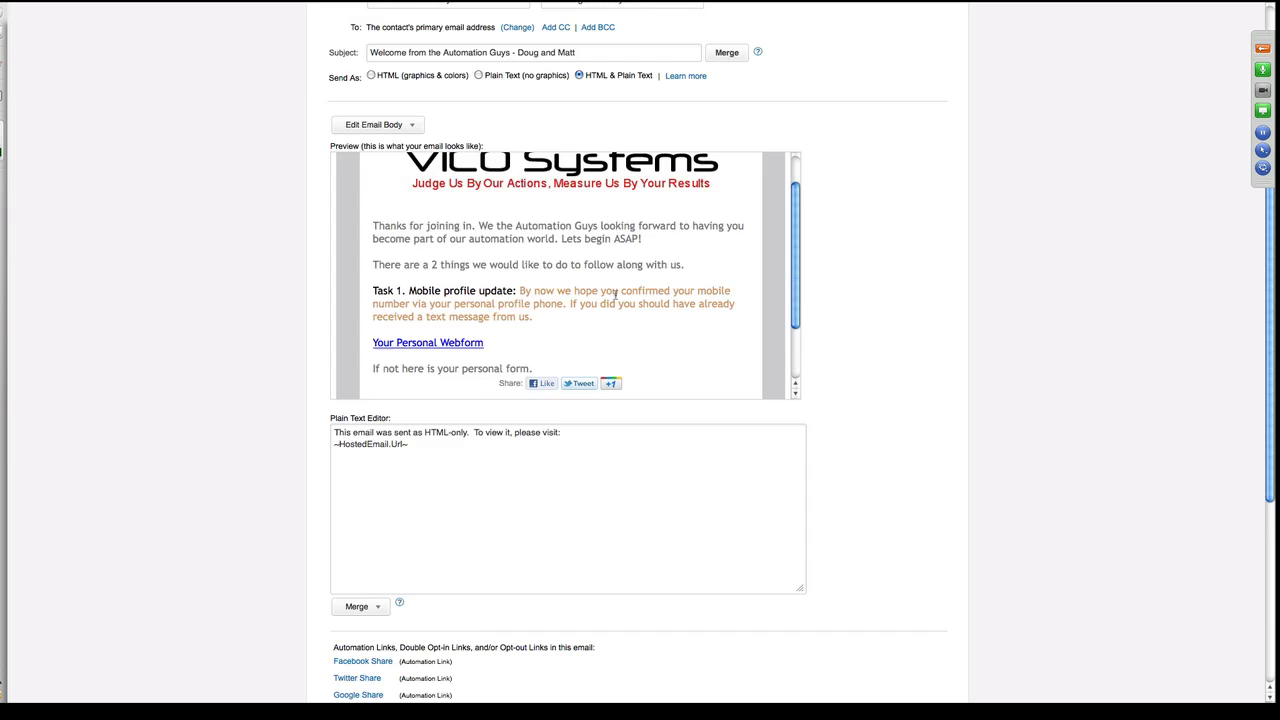
Review the Welcome Email template's settings and save the template.
scroll(615, 293, "up", 2)
scroll(853, 328, "up", 5)
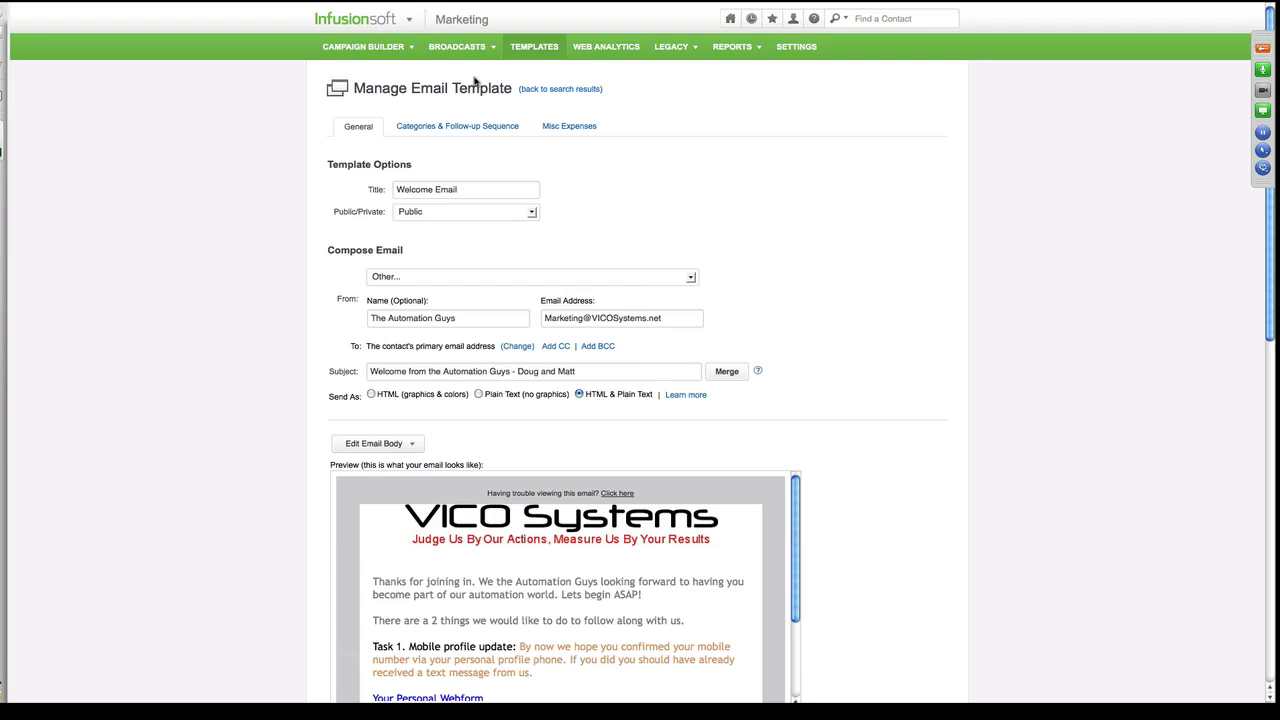
scroll(476, 80, "down", 2)
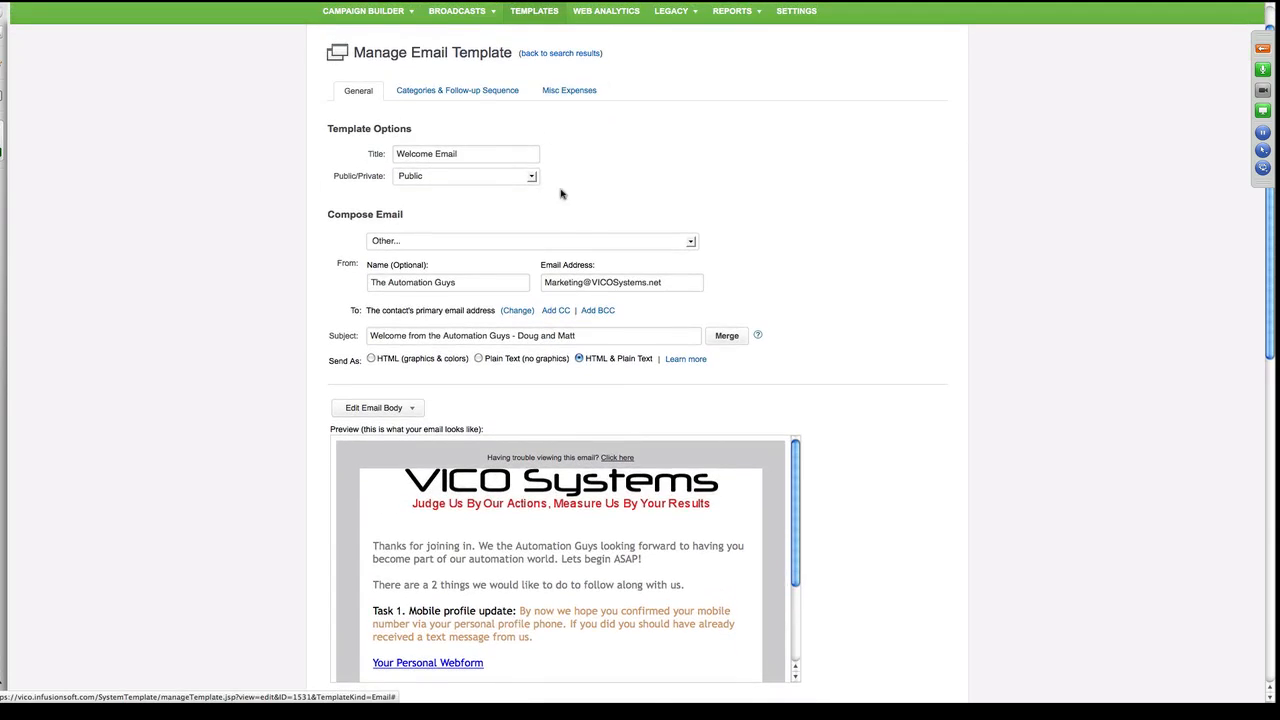
scroll(548, 225, "down", 10)
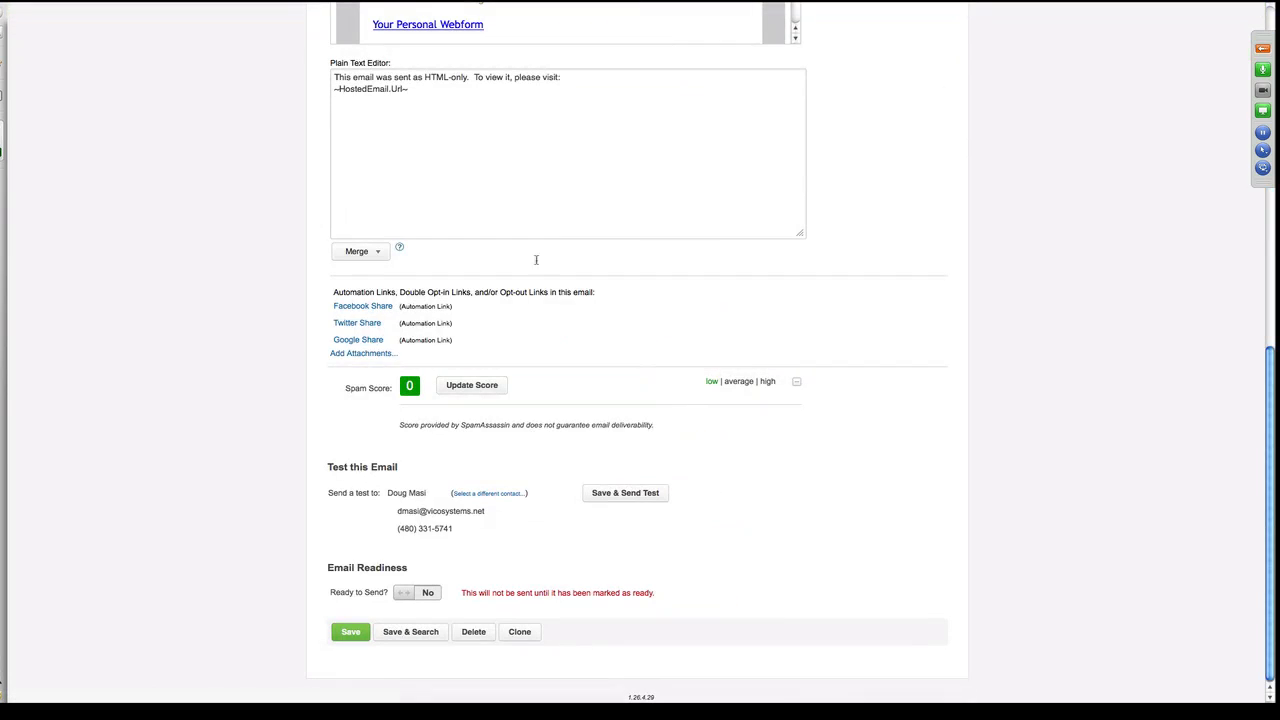
left_click(351, 631)
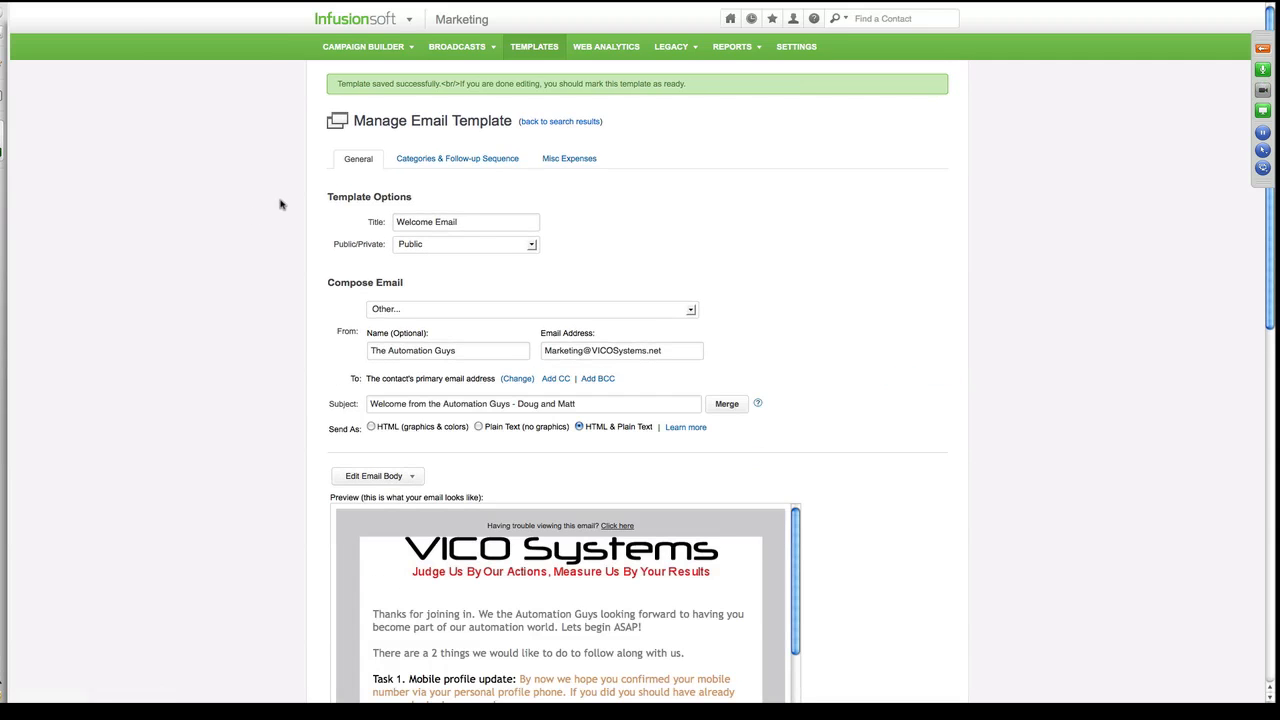
Open the VICO Systems LLC - Landing Page campaign in Campaign Builder and display the available goals.
mouse_move(394, 22)
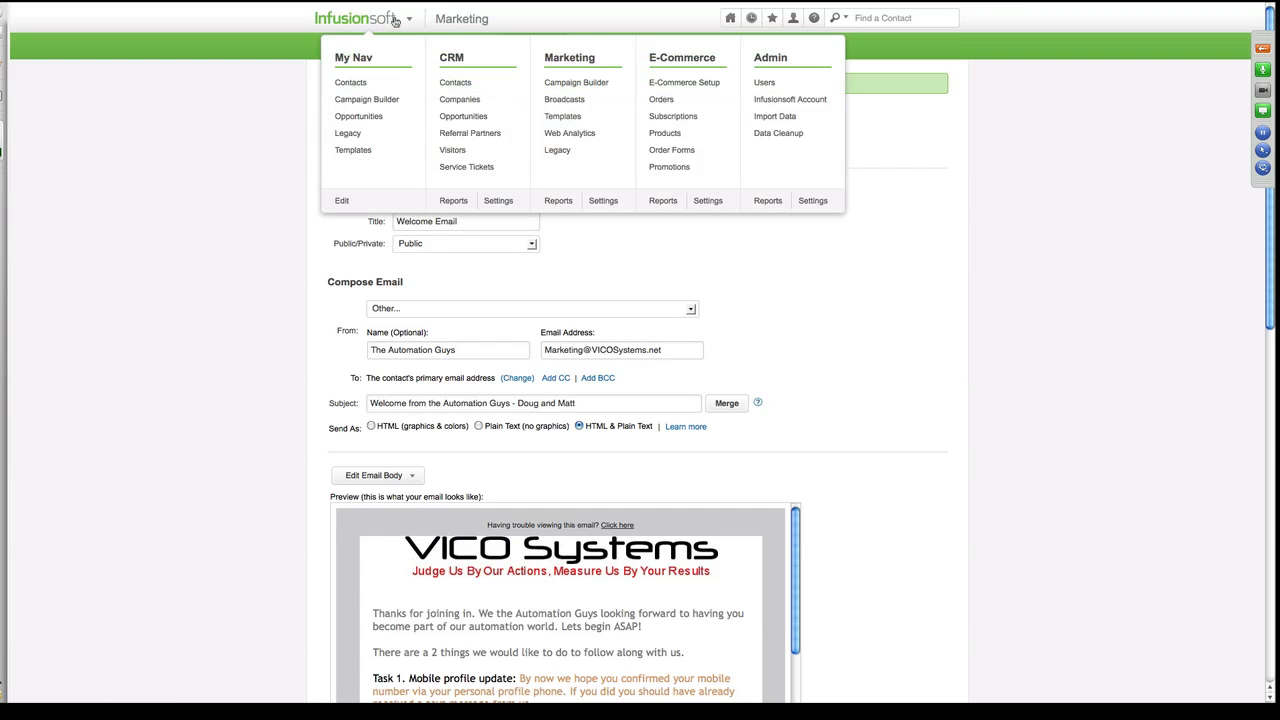
left_click(561, 84)
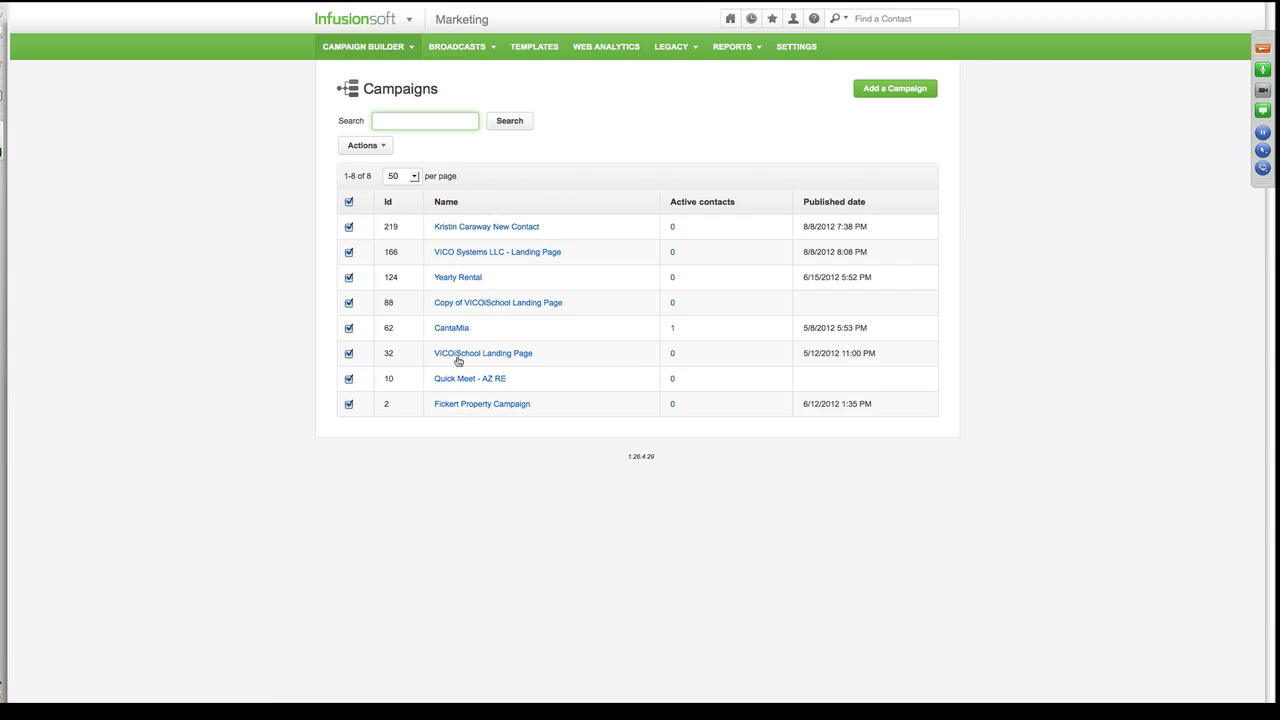
left_click(453, 254)
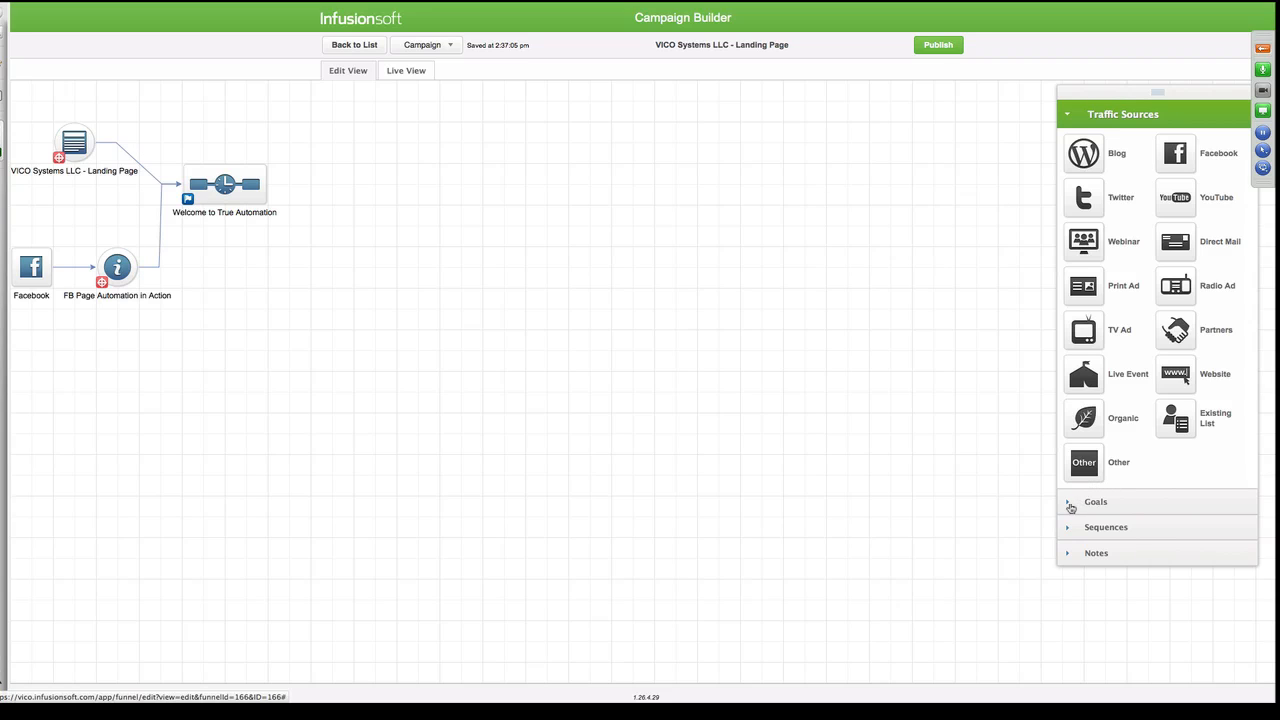
left_click(1079, 504)
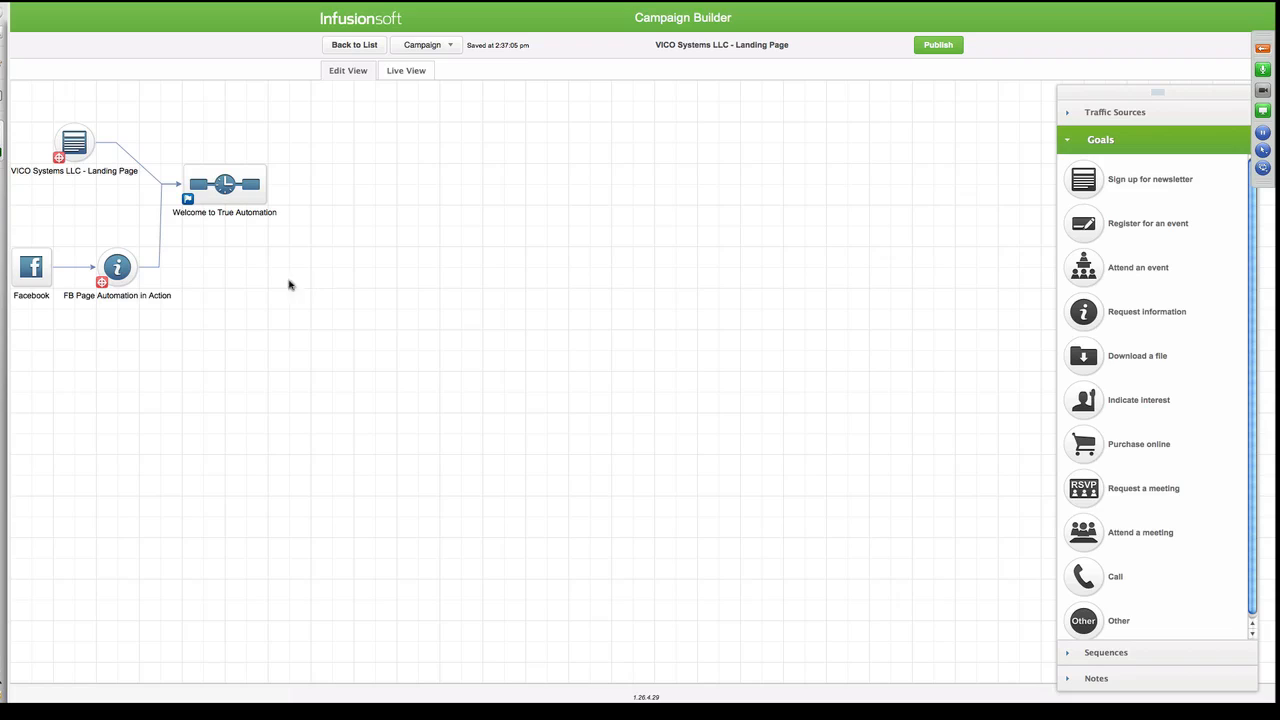
View the landing page behind the FB Page Automation in Action goal and return to the campaign.
mouse_move(75, 143)
mouse_move(117, 270)
double_click(117, 266)
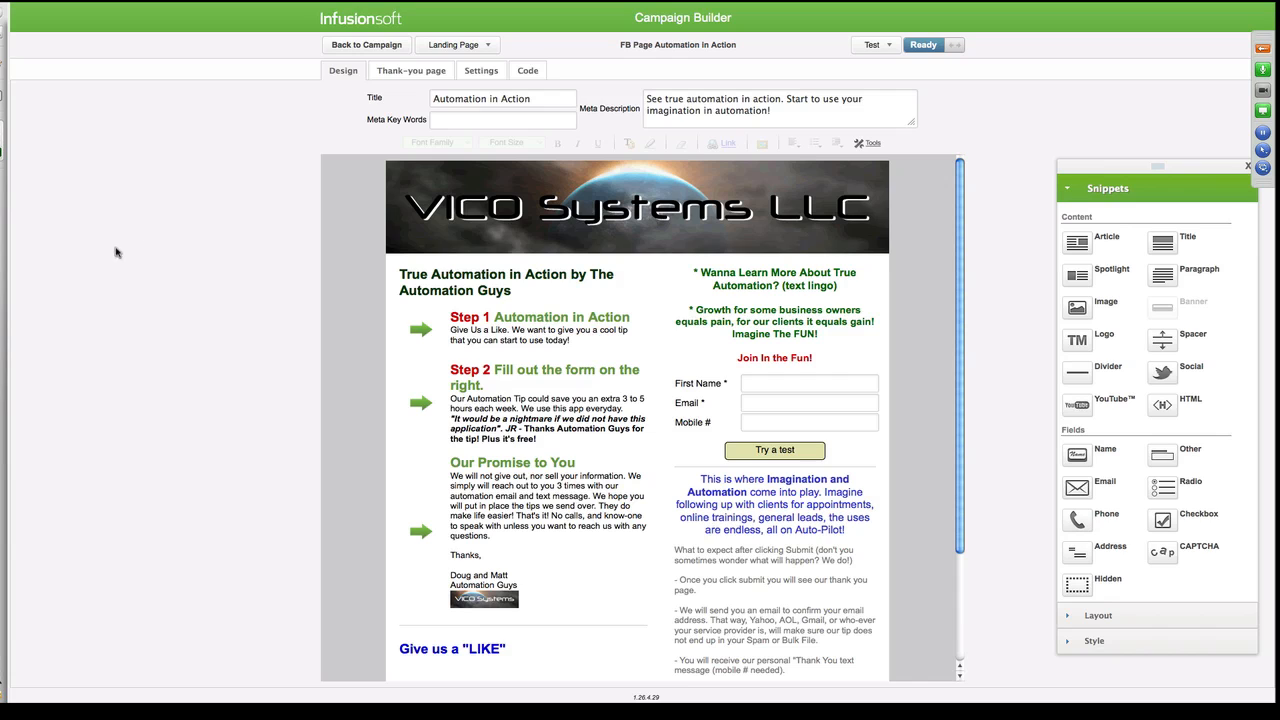
left_click(367, 45)
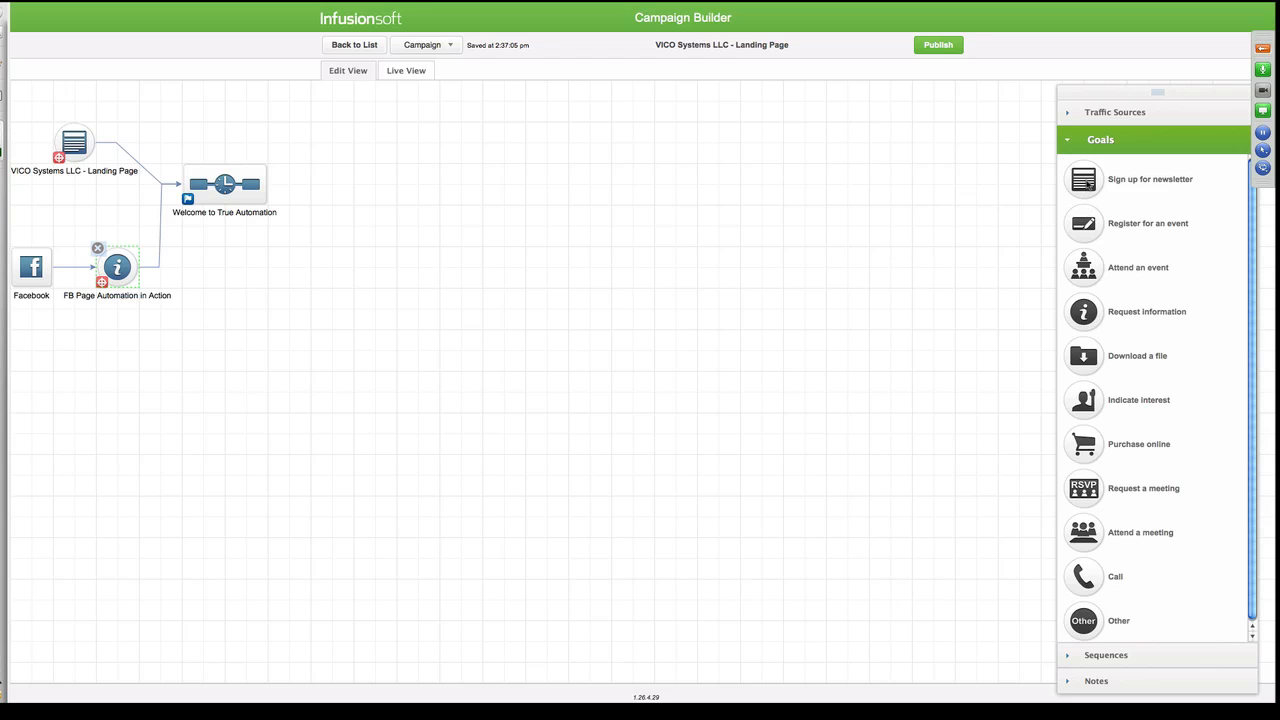
Add a Sign up for newsletter goal below the Facebook source and check its goal settings without changing them.
left_click_drag(1088, 184, 92, 380)
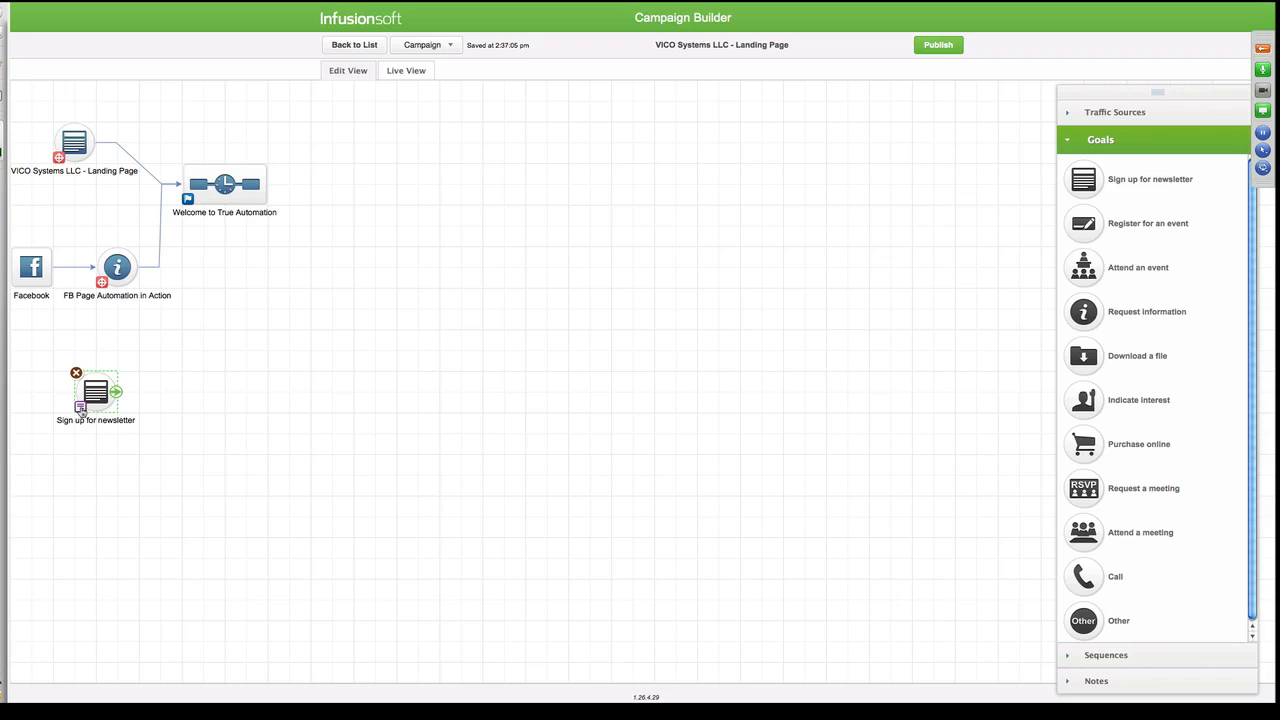
double_click(82, 410)
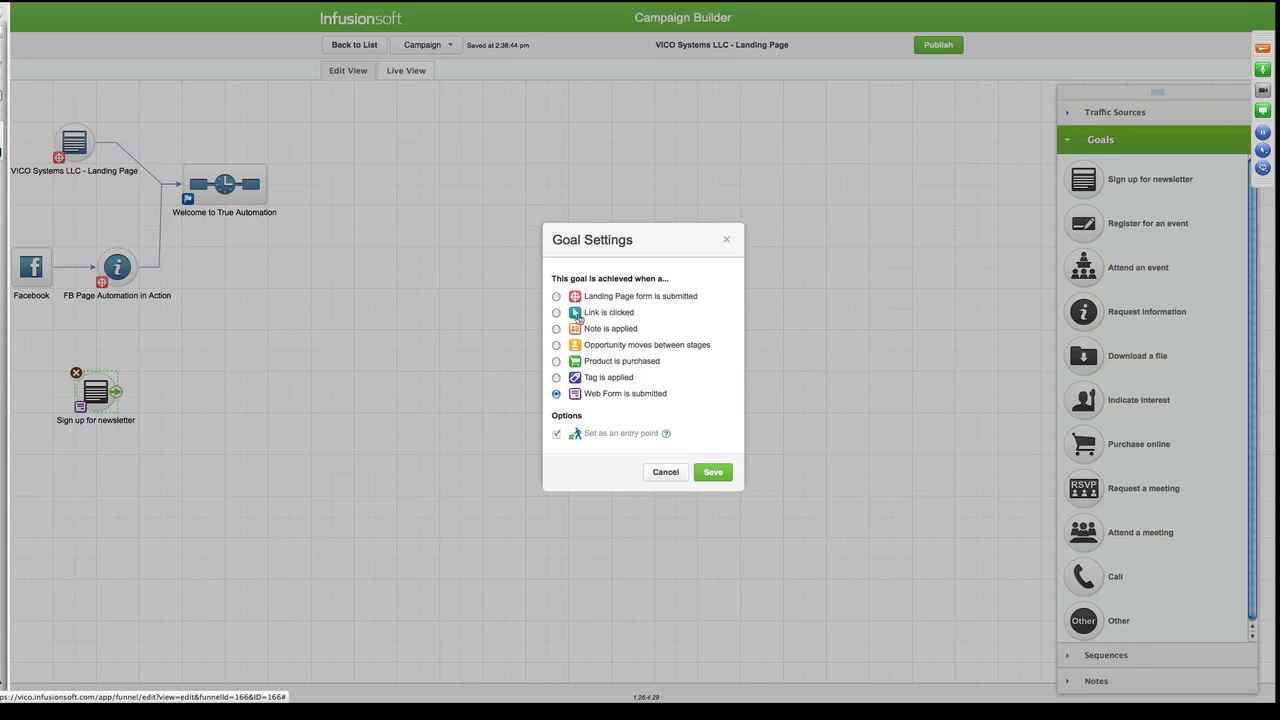
left_click(666, 474)
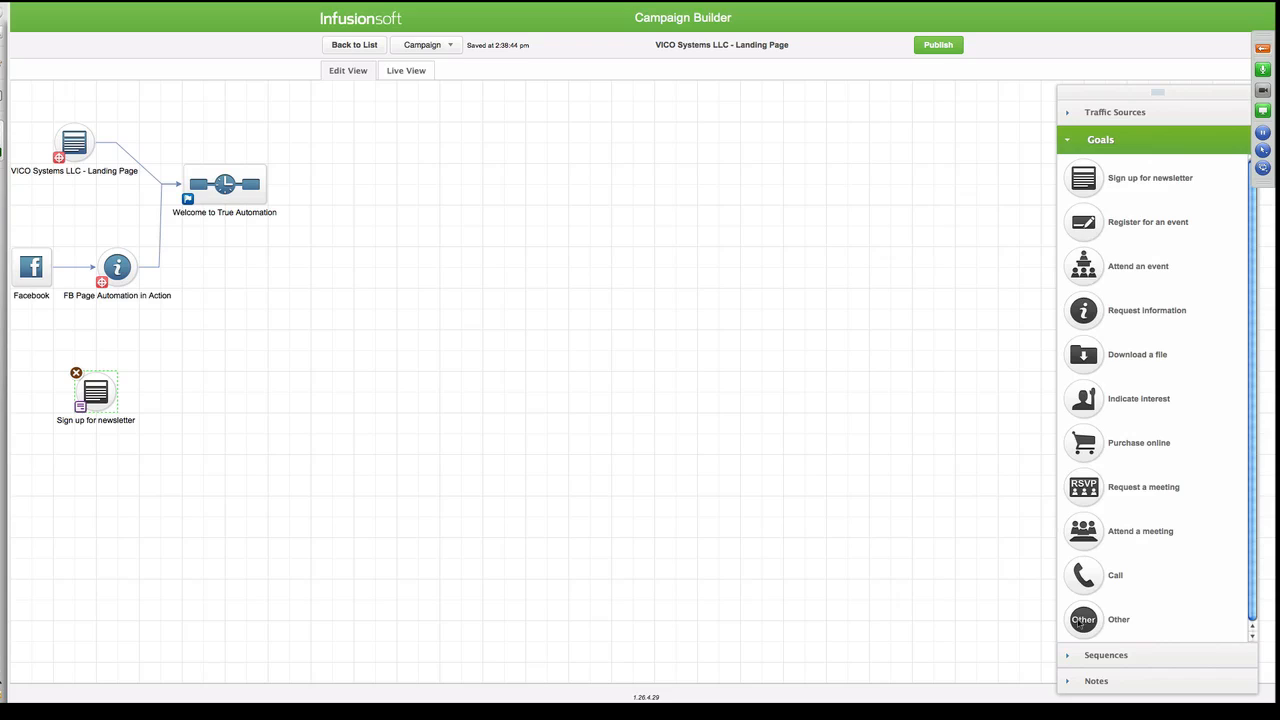
Add an Other goal beside the Welcome to True Automation sequence and check its tag configuration without selecting a tag.
left_click_drag(1082, 622, 326, 172)
mouse_move(240, 183)
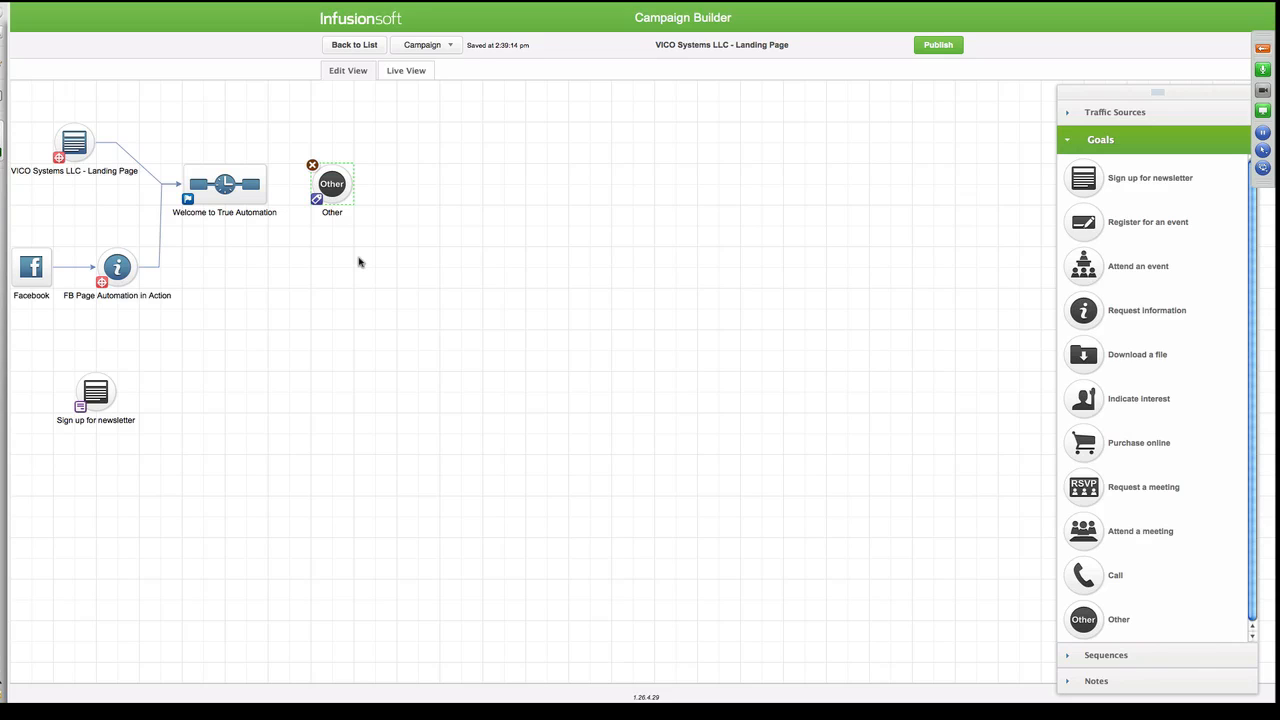
mouse_move(286, 200)
mouse_move(328, 185)
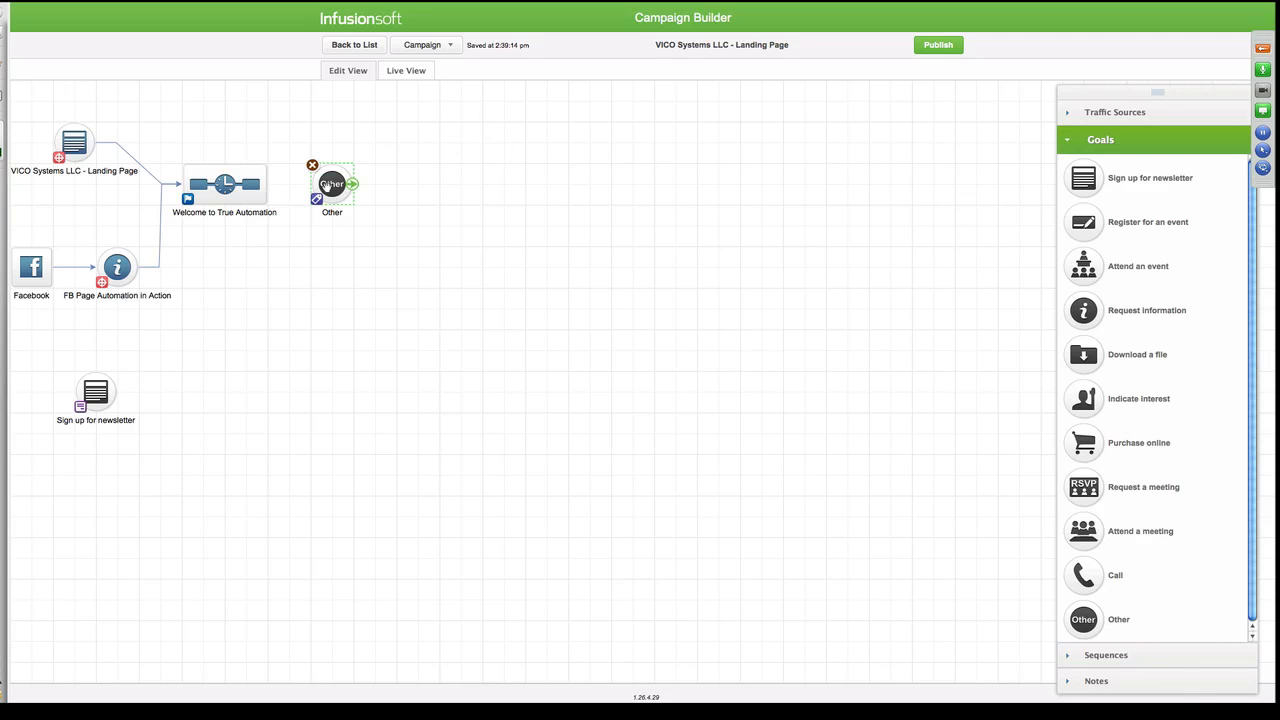
double_click(330, 185)
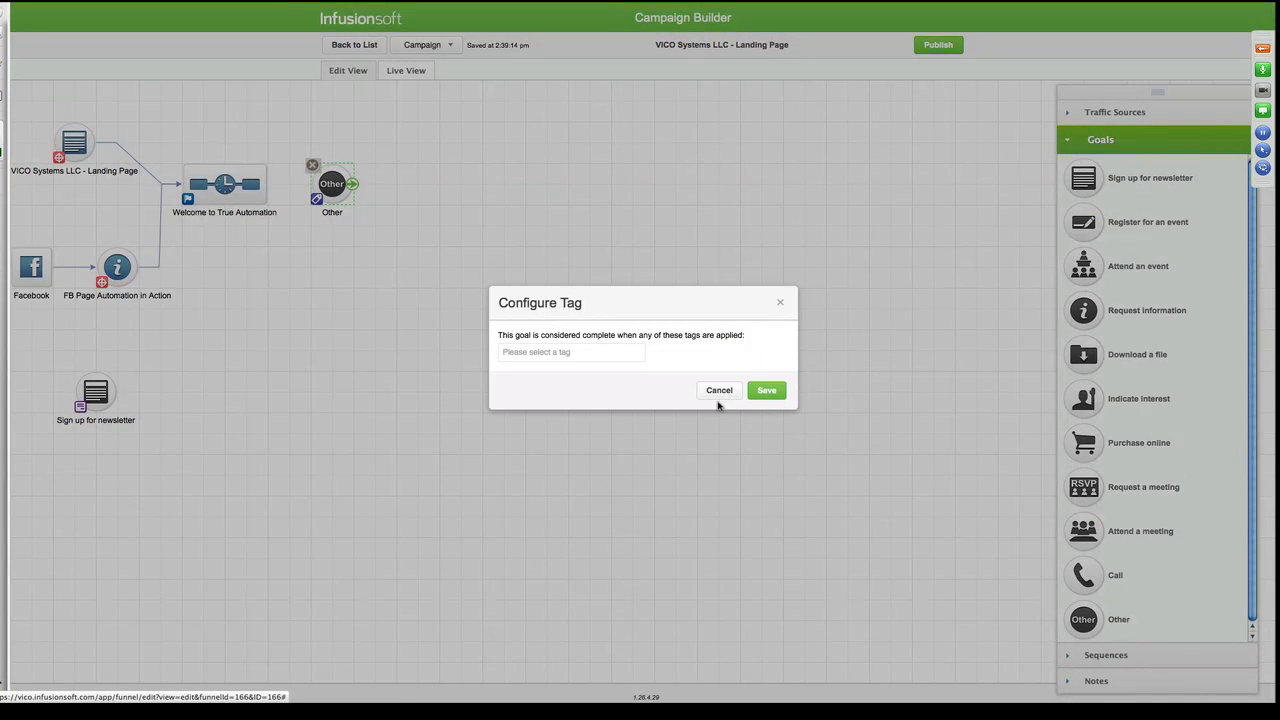
left_click(780, 305)
Set the Other goal to be achieved when a link is clicked.
left_click(316, 200)
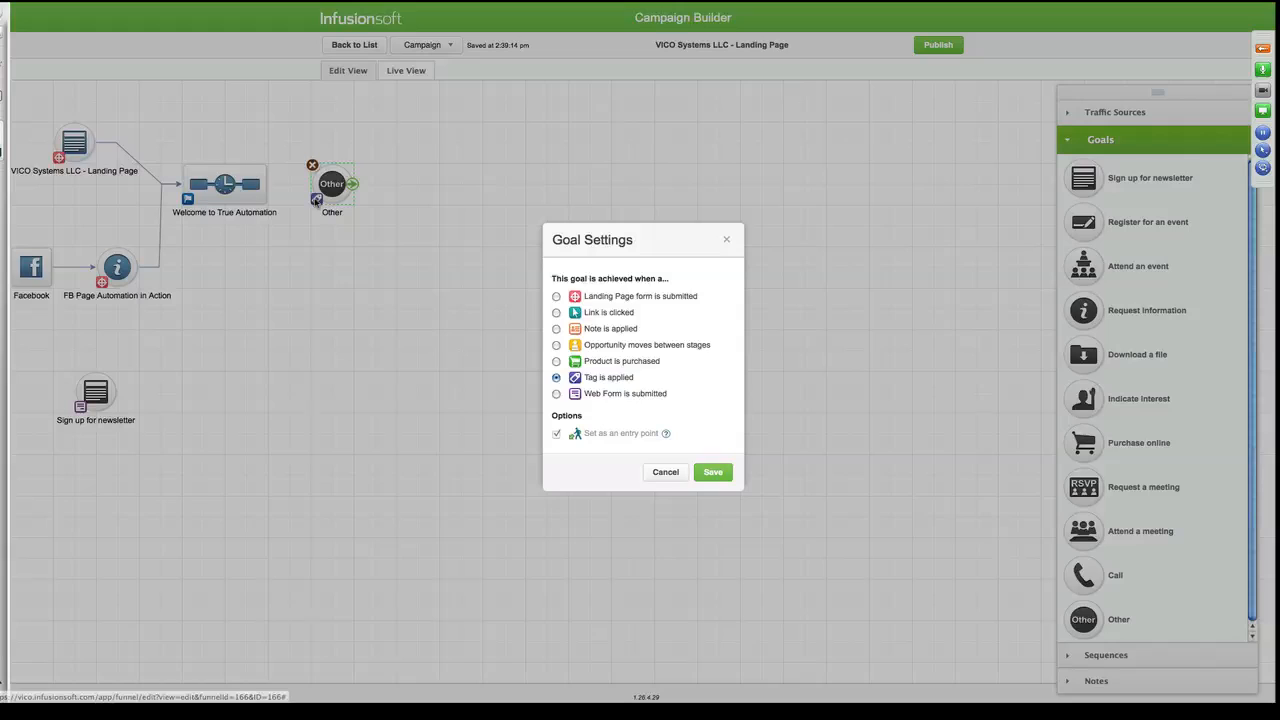
left_click(556, 312)
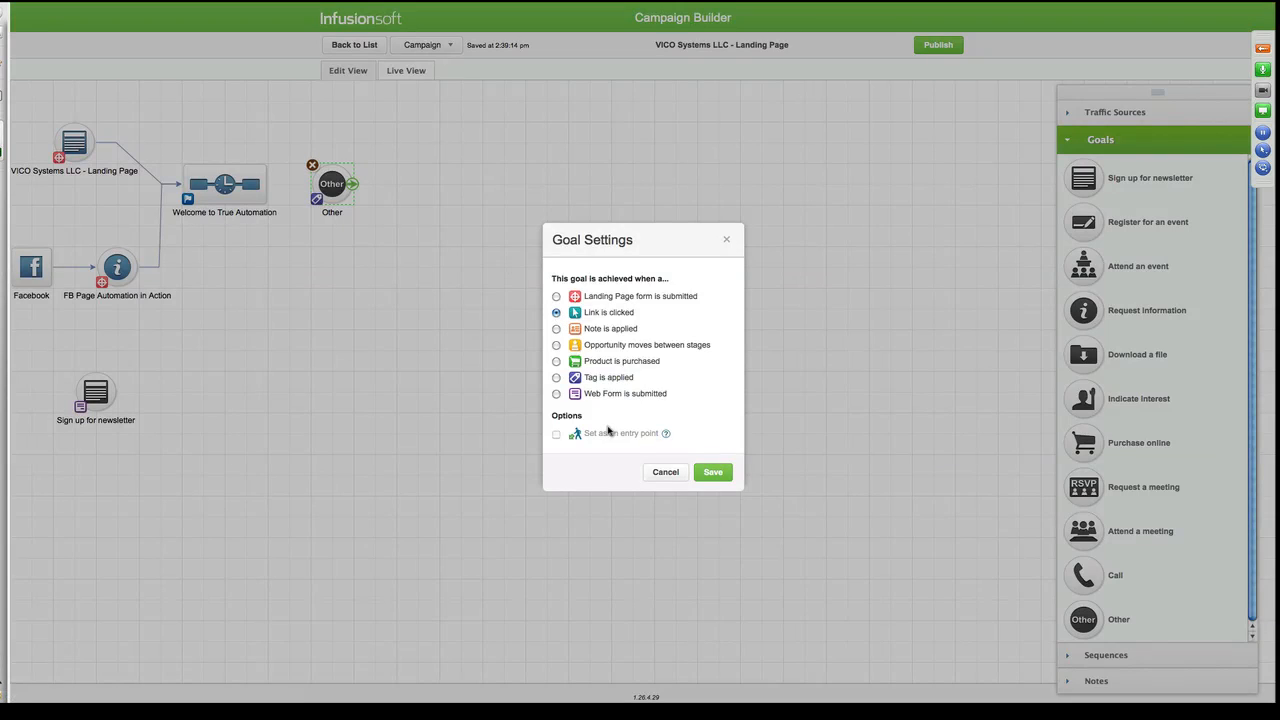
left_click(711, 474)
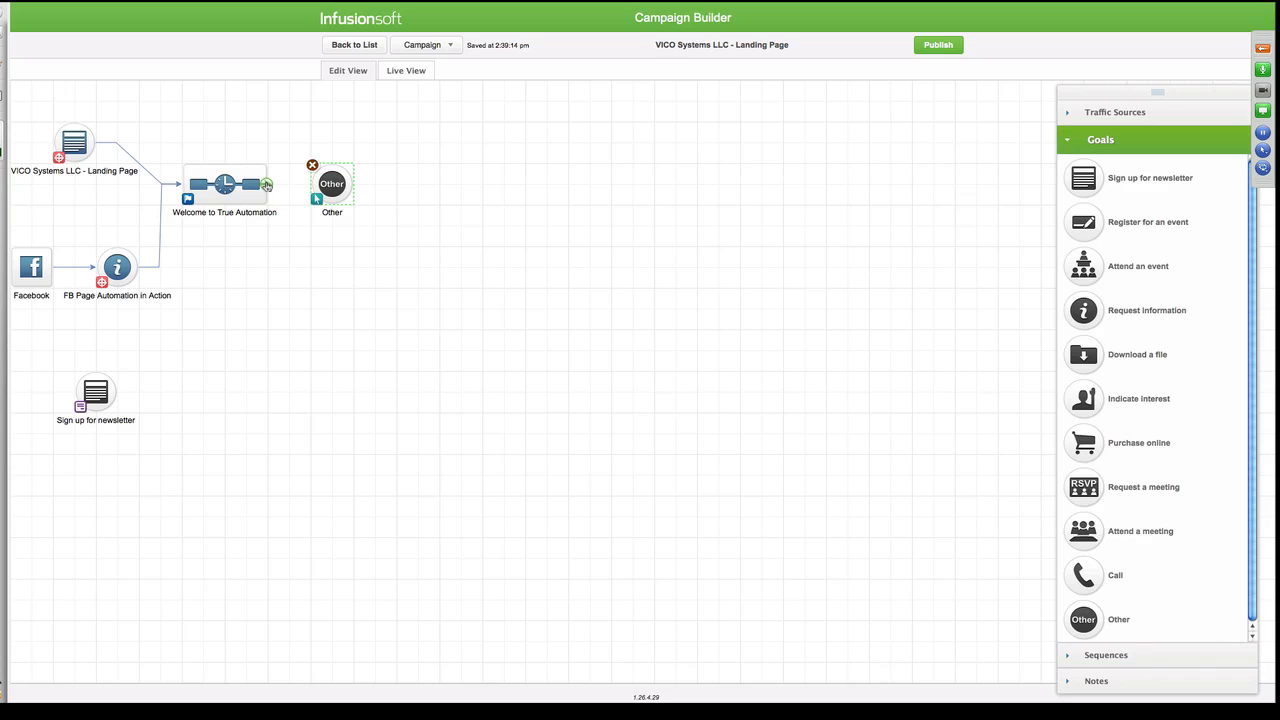
Connect the Welcome to True Automation sequence to the Other goal and view the email links it can track.
left_click_drag(267, 185, 331, 185)
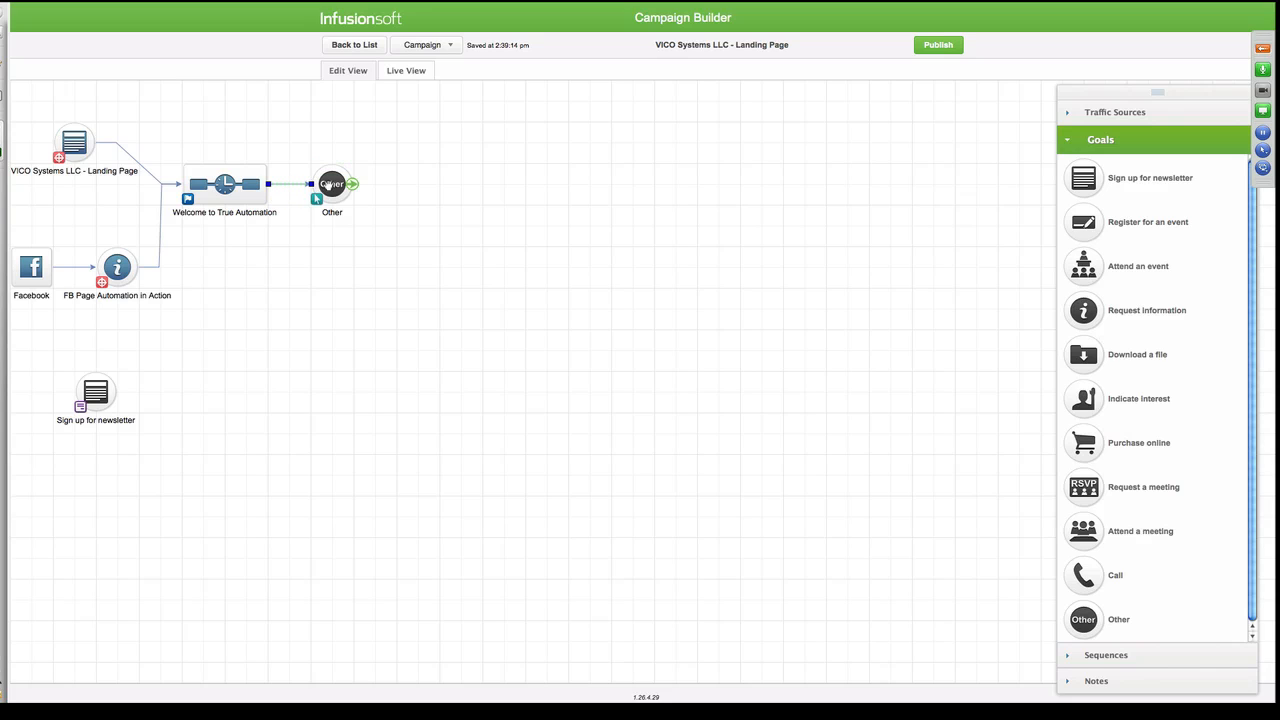
double_click(332, 185)
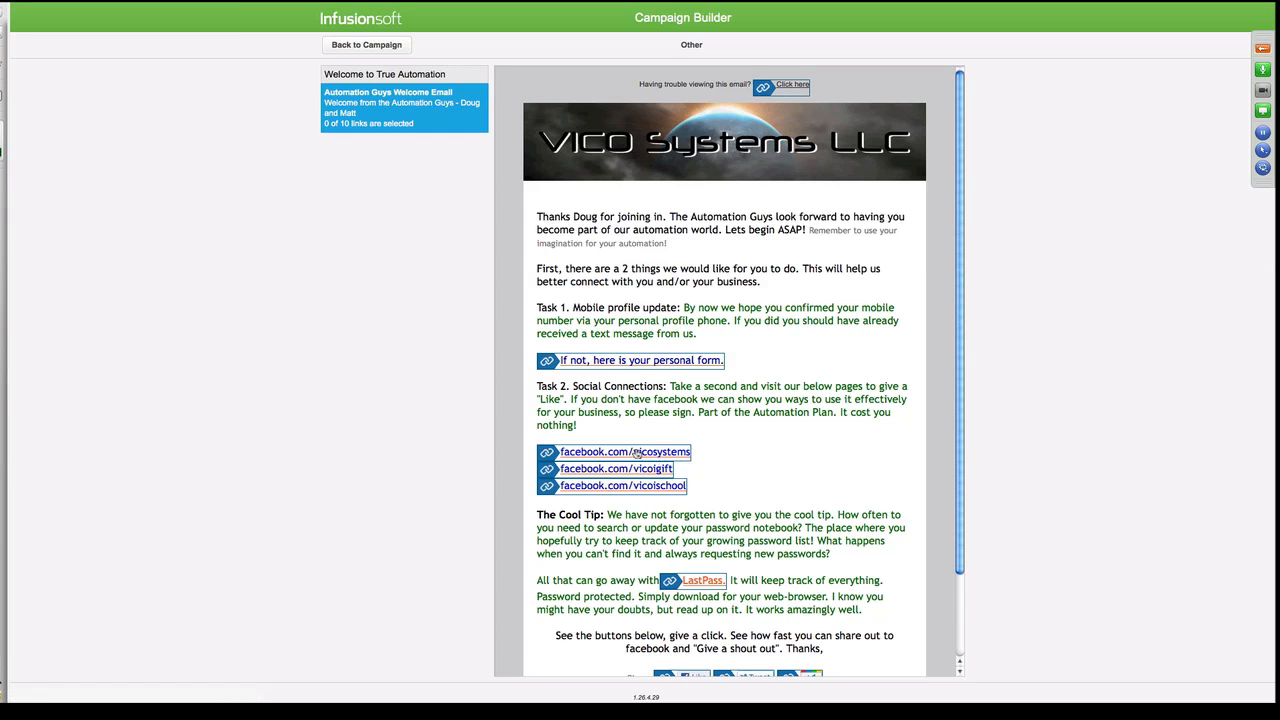
left_click(352, 45)
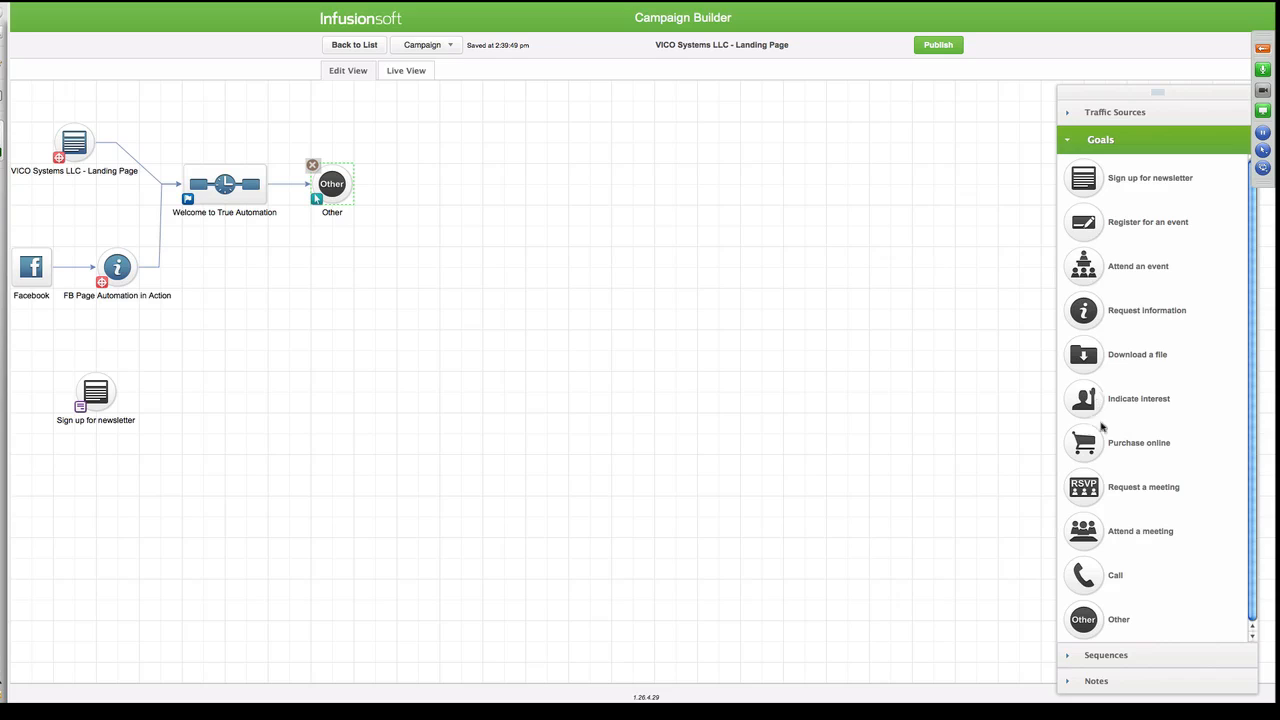
Add a new sequence above and beyond the Other goal and connect the goal to it.
left_click(1065, 656)
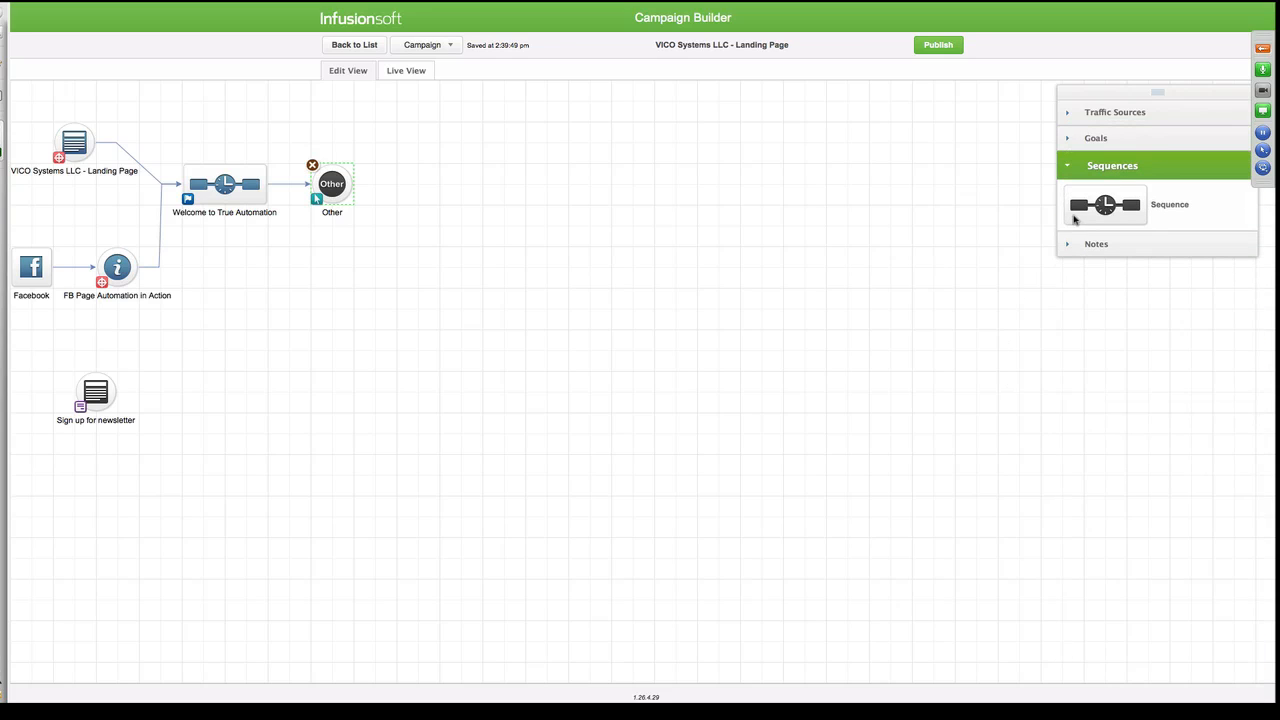
left_click_drag(1080, 214, 405, 123)
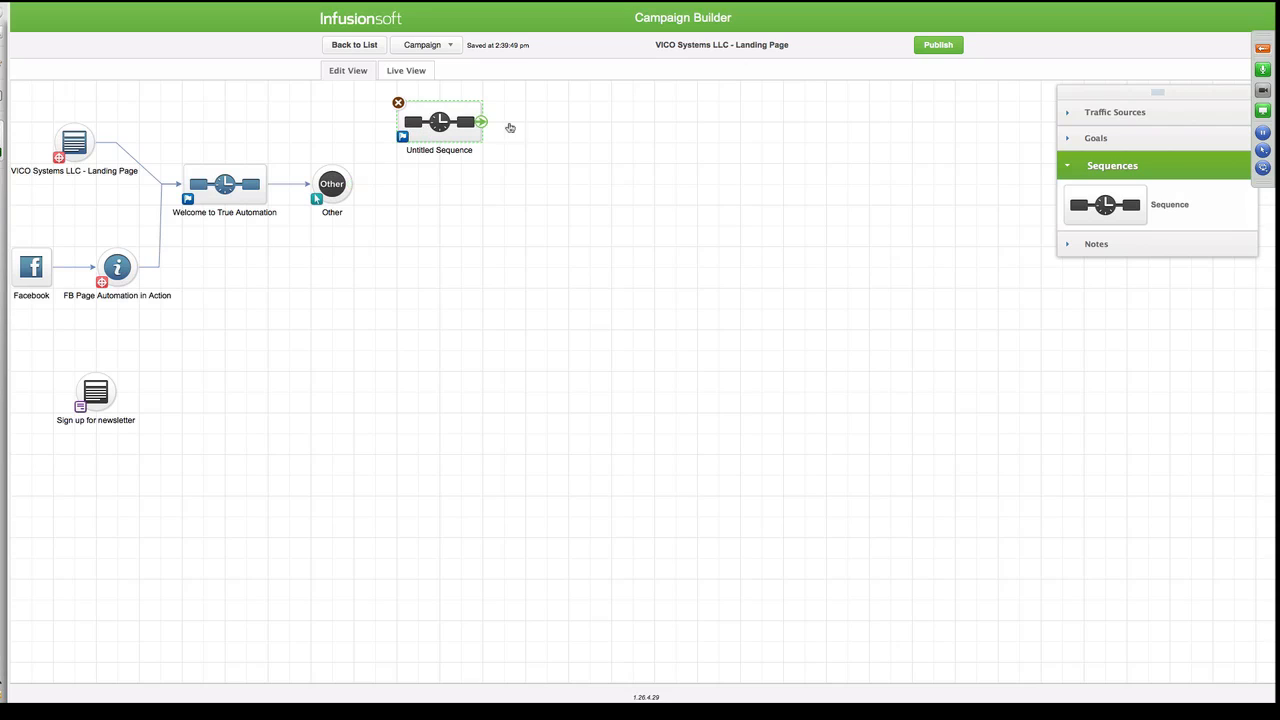
mouse_move(333, 183)
left_click_drag(352, 186, 397, 124)
left_click_drag(352, 185, 418, 134)
Check the Sign up for newsletter web form, and set that goal to be achieved when a landing page form is submitted.
left_click(97, 392)
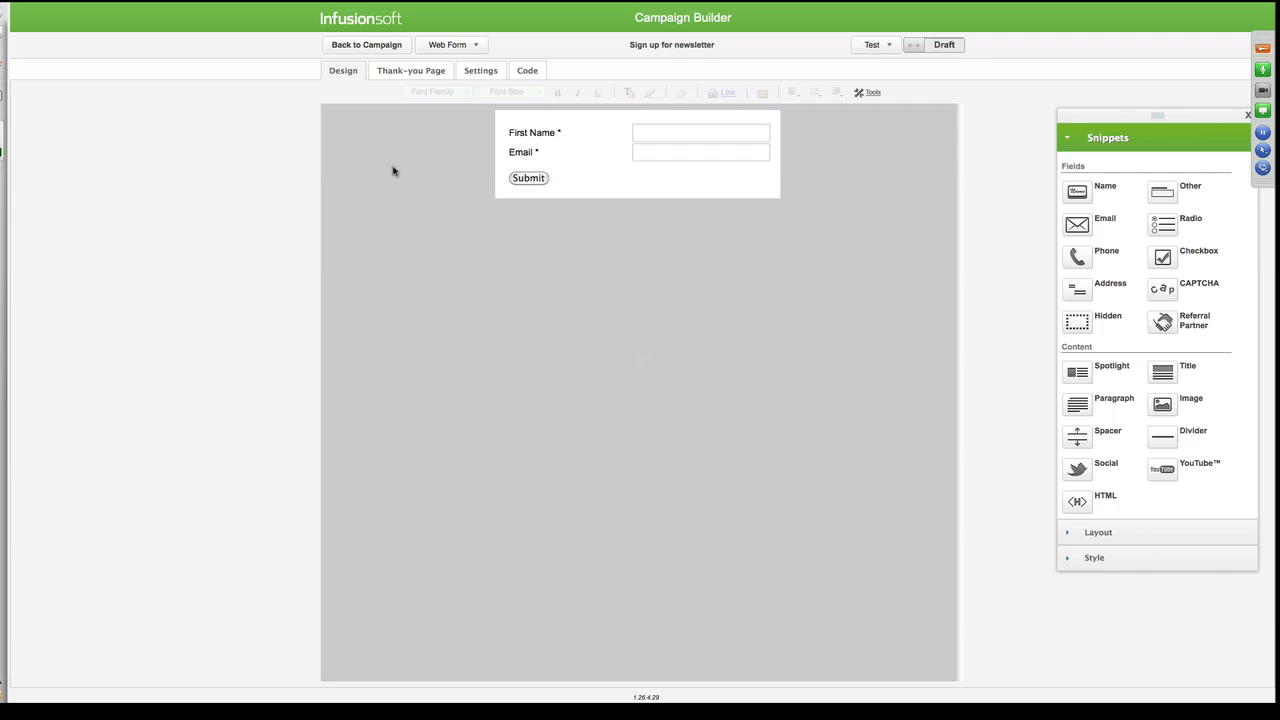
left_click(362, 45)
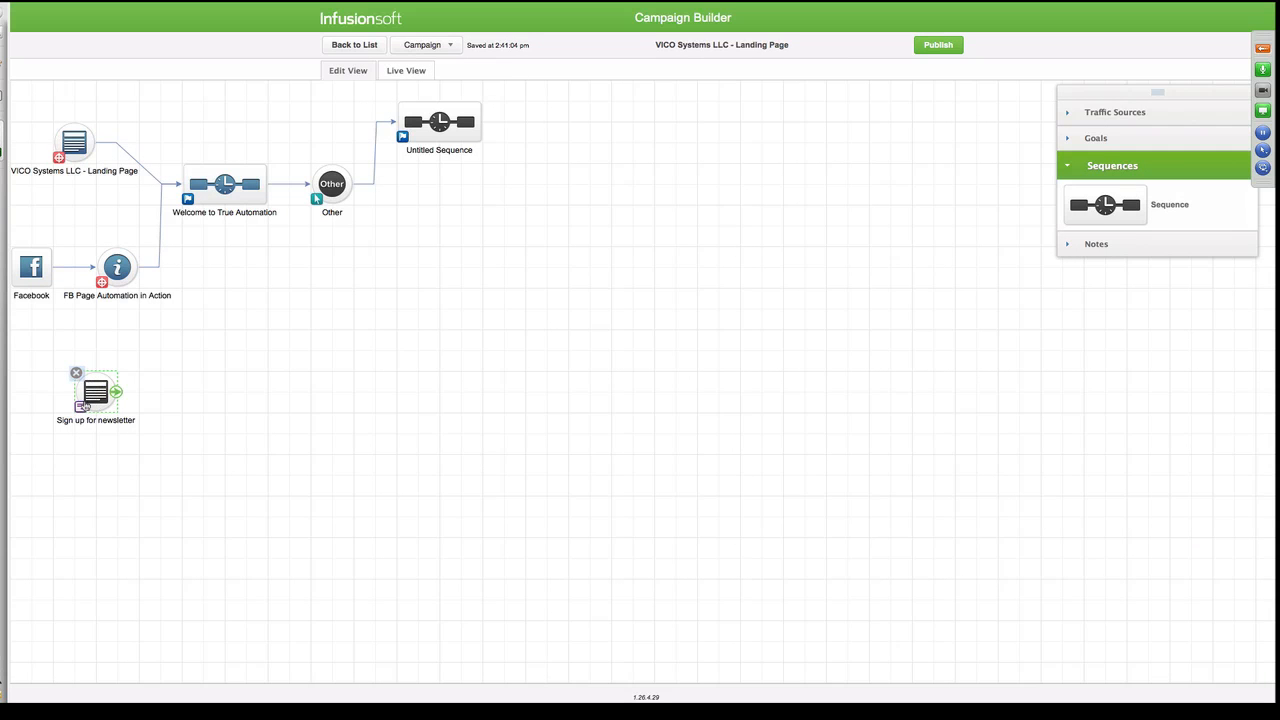
left_click(79, 408)
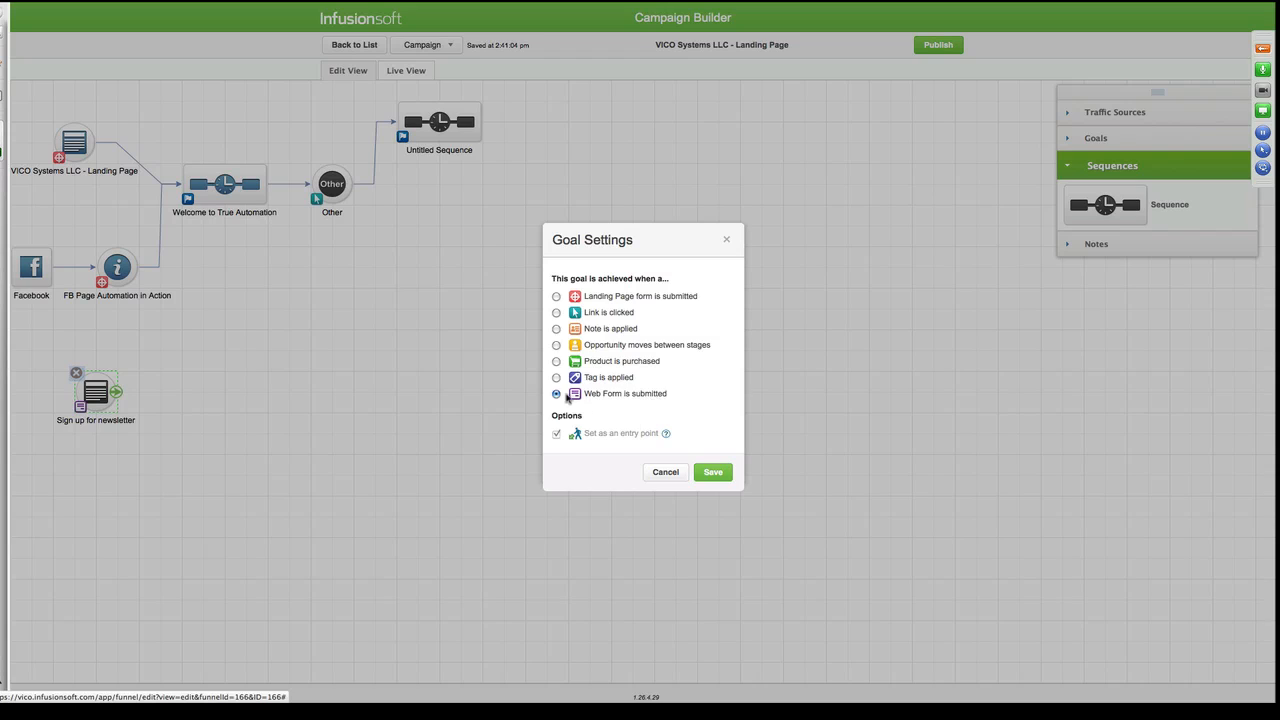
left_click(556, 297)
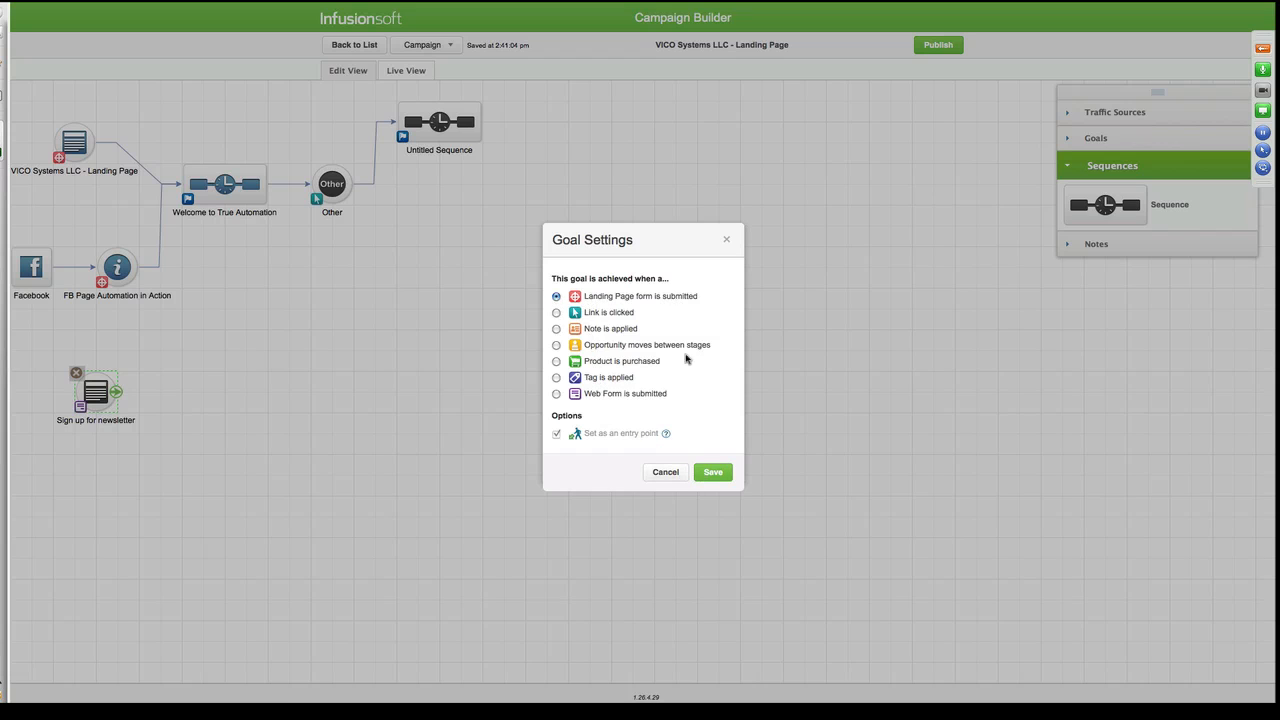
left_click(712, 471)
Open the Sign up for newsletter landing page and check its name field settings without changing them.
mouse_move(94, 392)
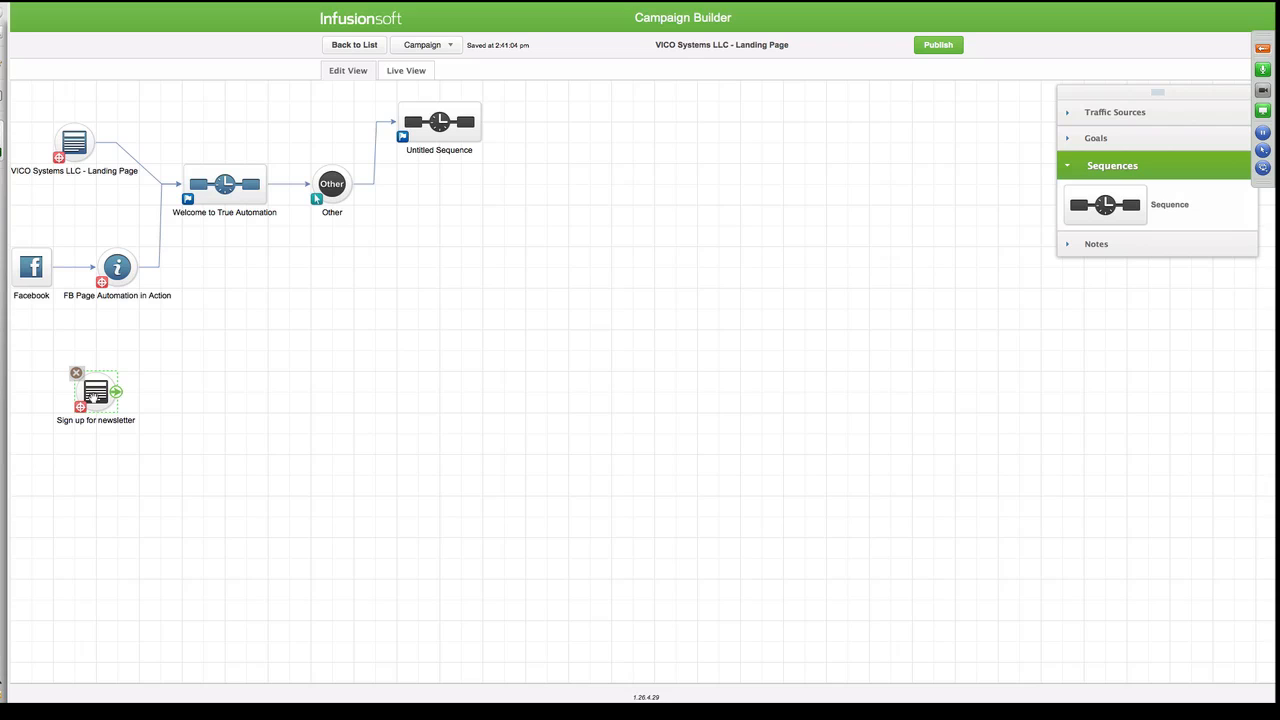
double_click(94, 396)
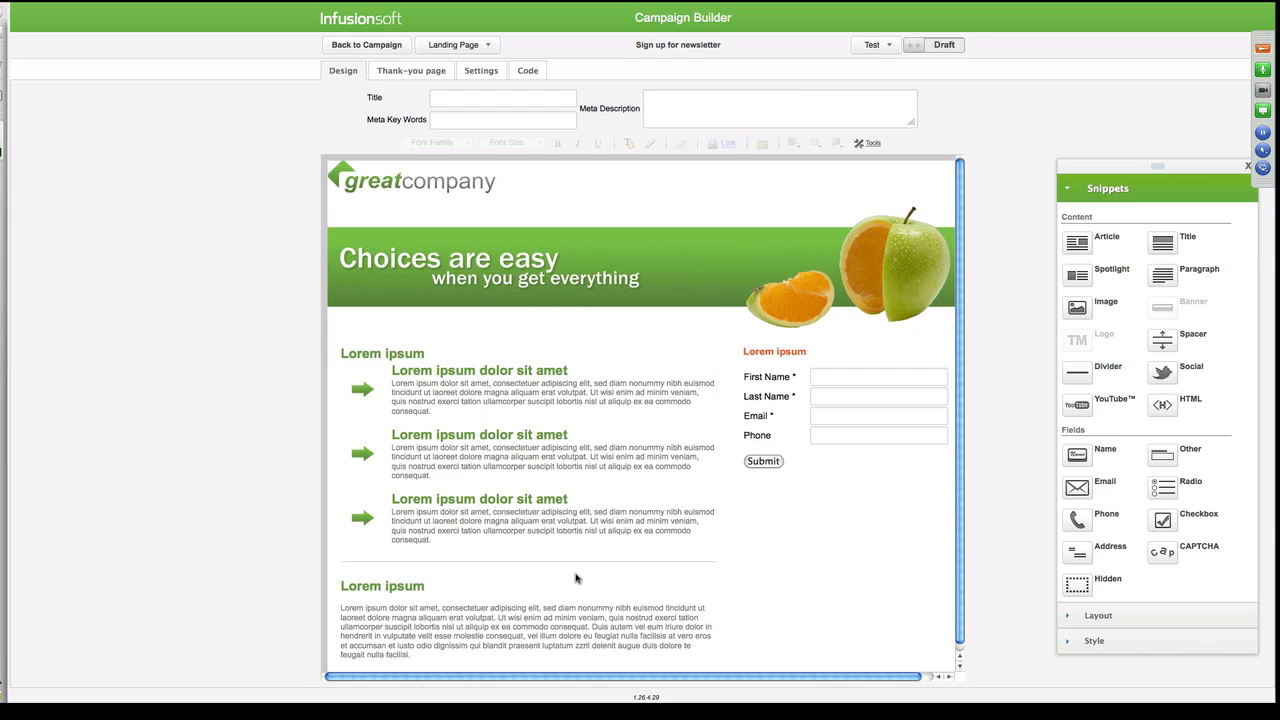
double_click(796, 396)
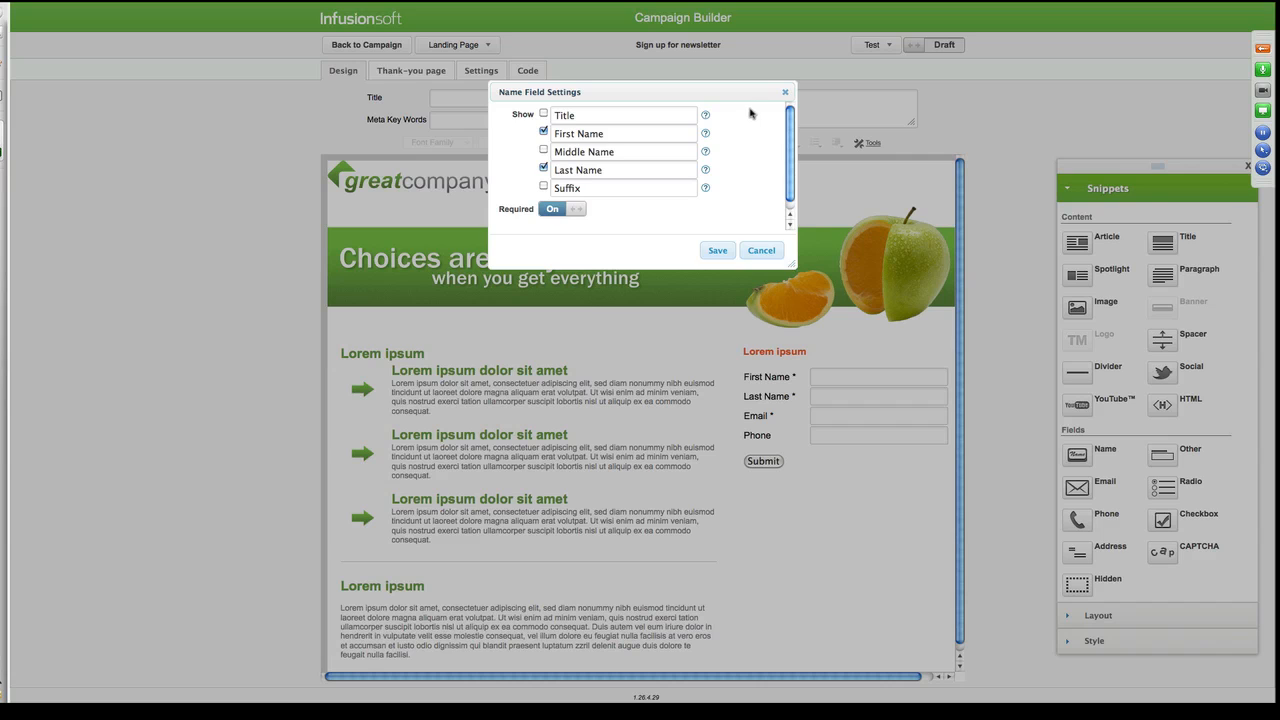
left_click(786, 93)
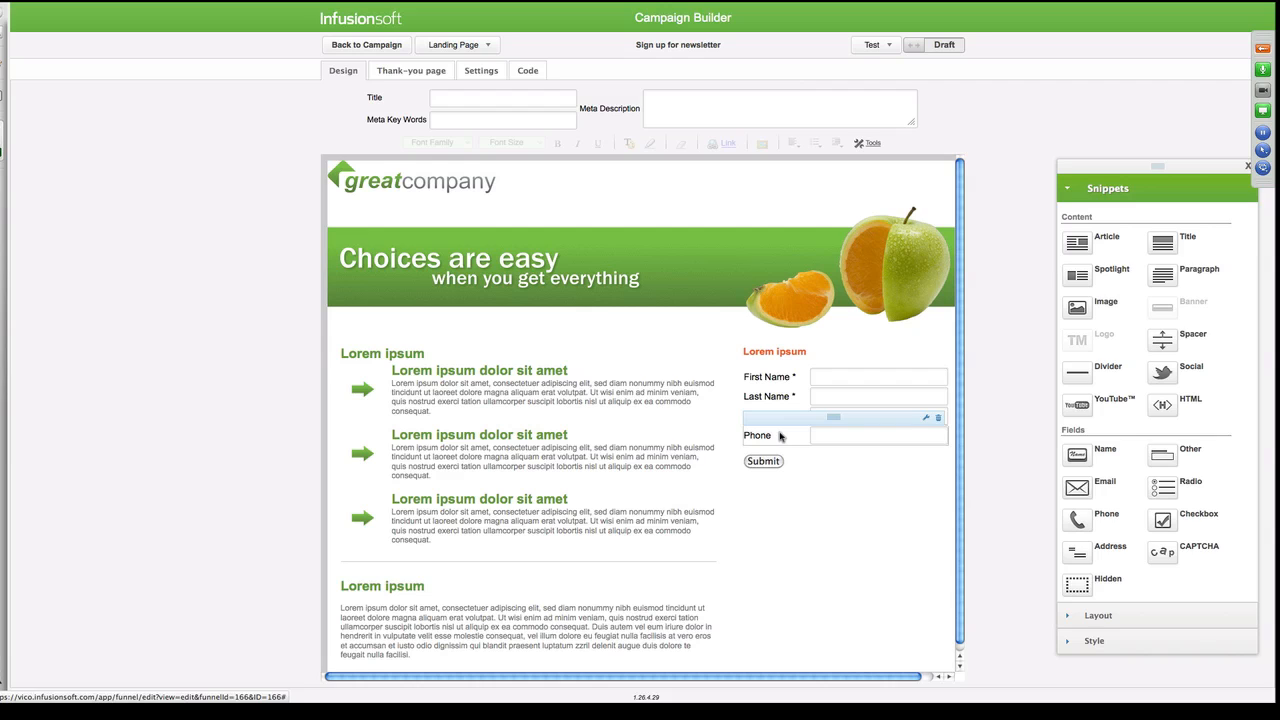
Change the label of the Phone field on the landing page form to Mobile Phone.
double_click(780, 436)
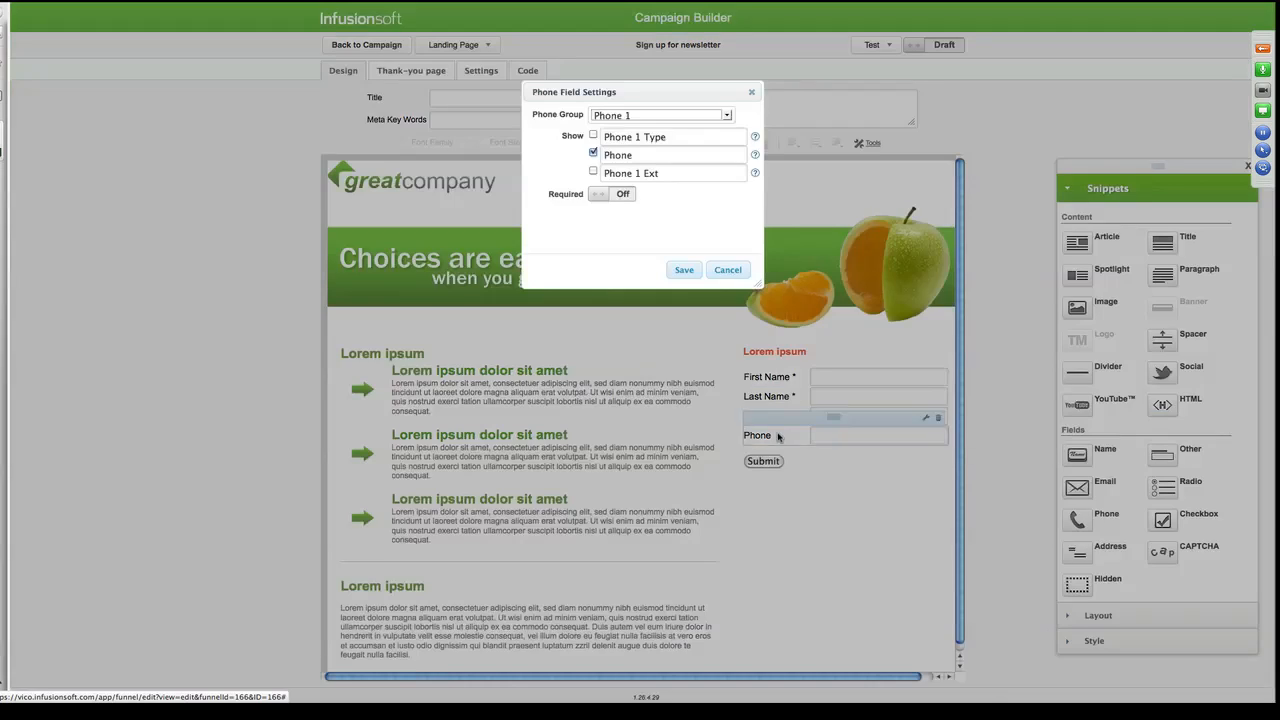
left_click(602, 155)
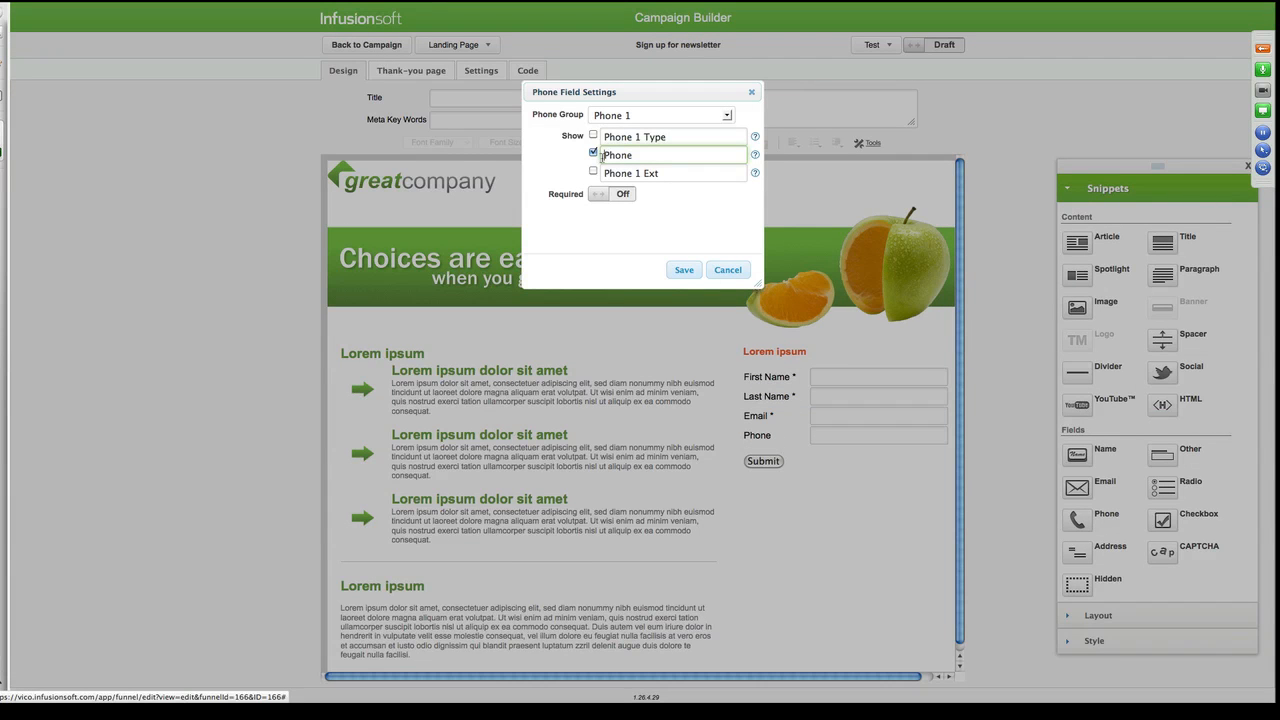
type("Mobile")
left_click(594, 174)
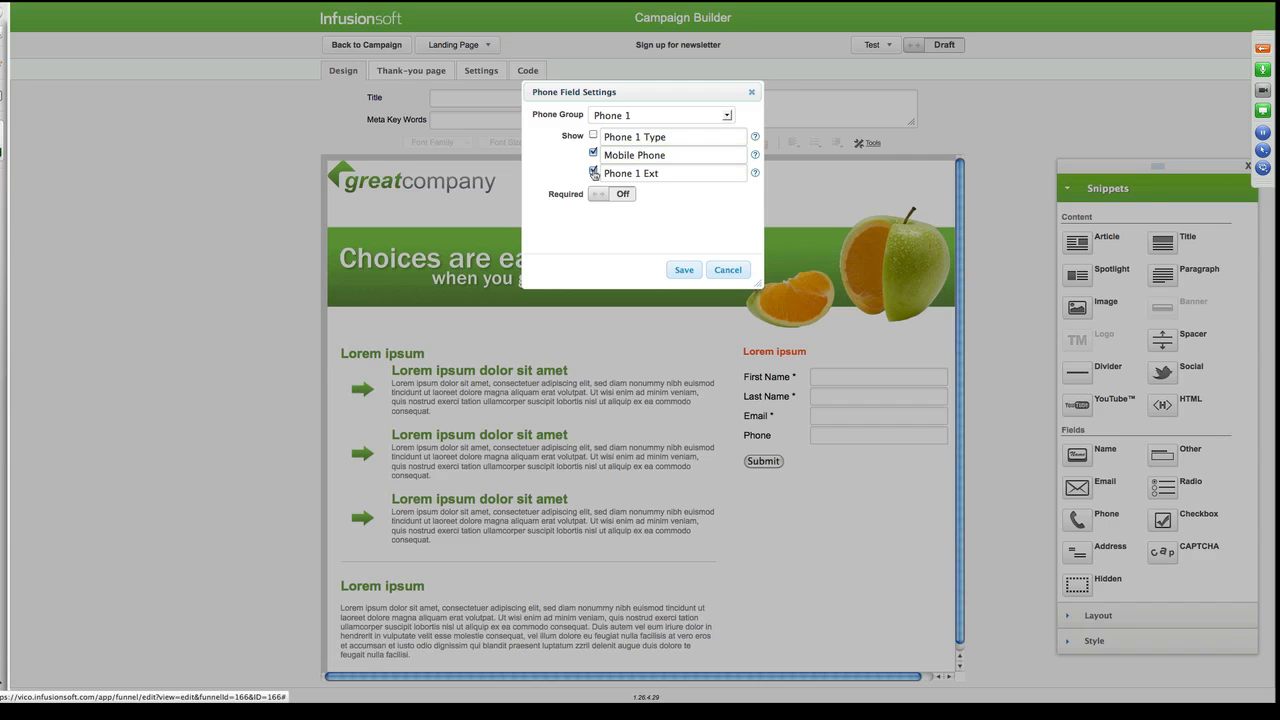
left_click(594, 174)
Show the Phone 1 Type field with the label Select Mobile Phone and save the phone field settings.
left_click(593, 135)
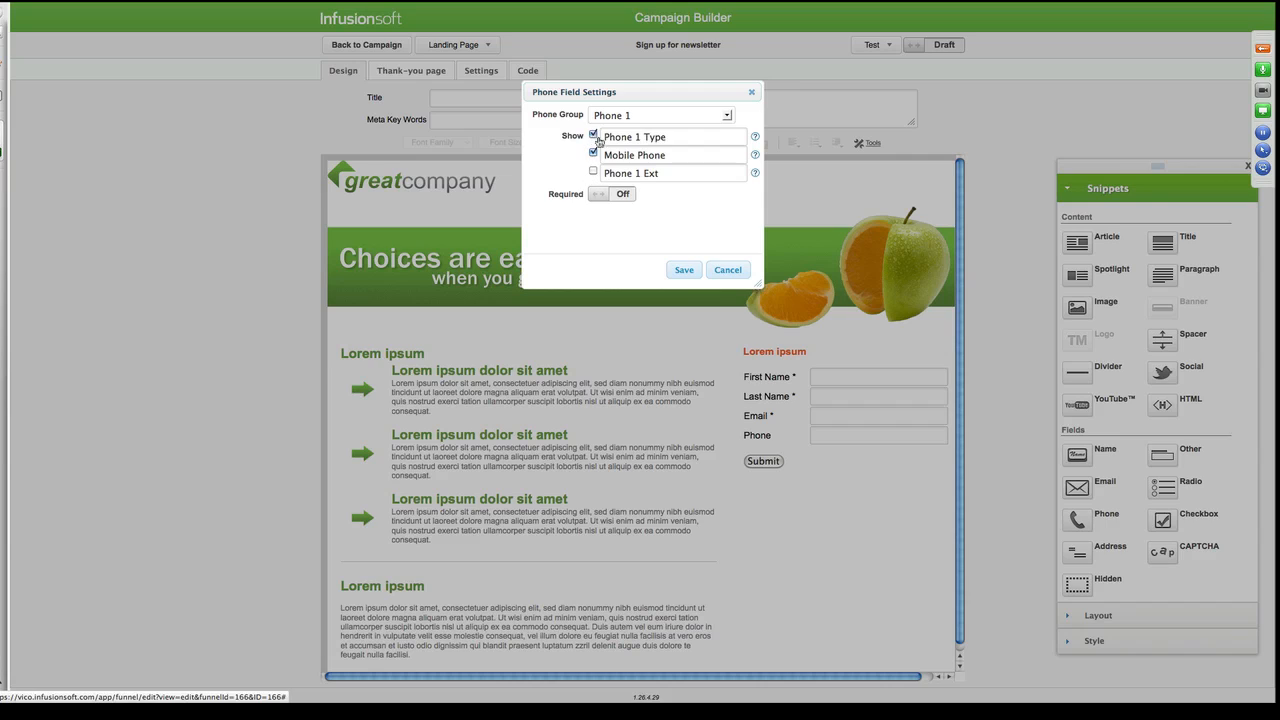
left_click(666, 137)
key("BackSpace")
key("BackSpace")
key("BackSpace")
key("BackSpace")
key("BackSpace")
key("BackSpace")
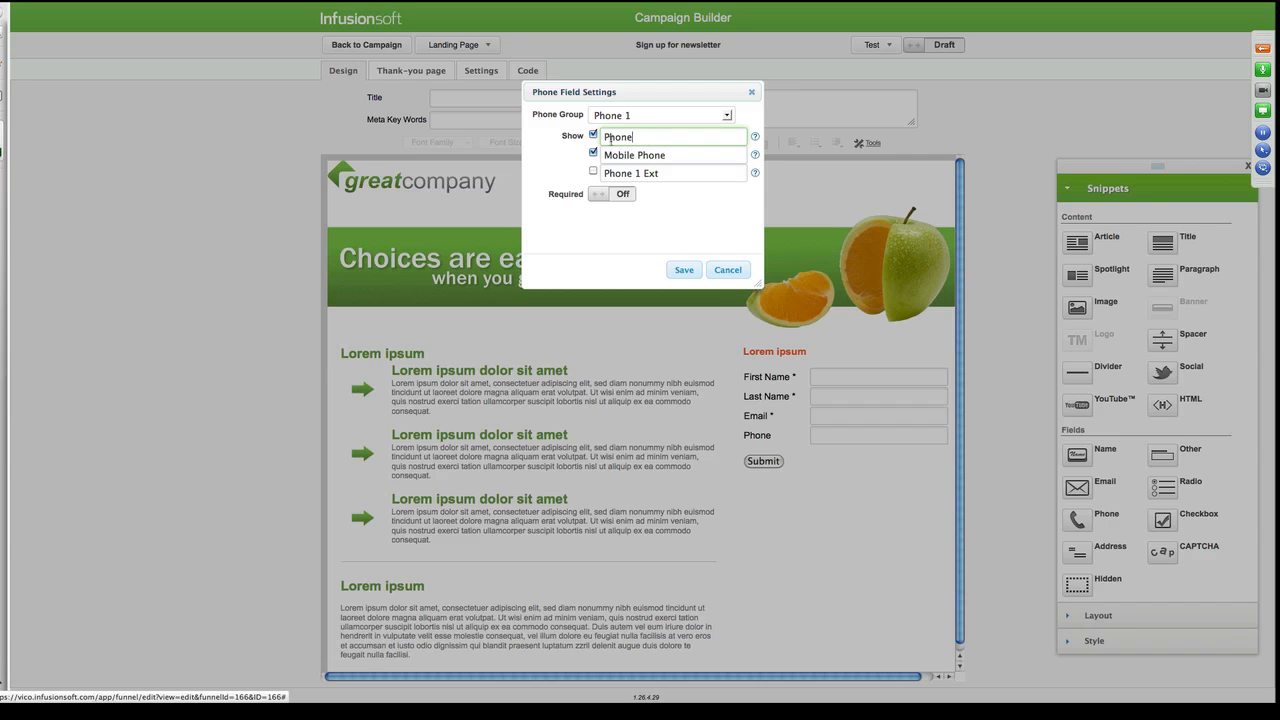
left_click(603, 137)
type("Selecg")
key("BackSpace")
type("t Mobile")
left_click(683, 270)
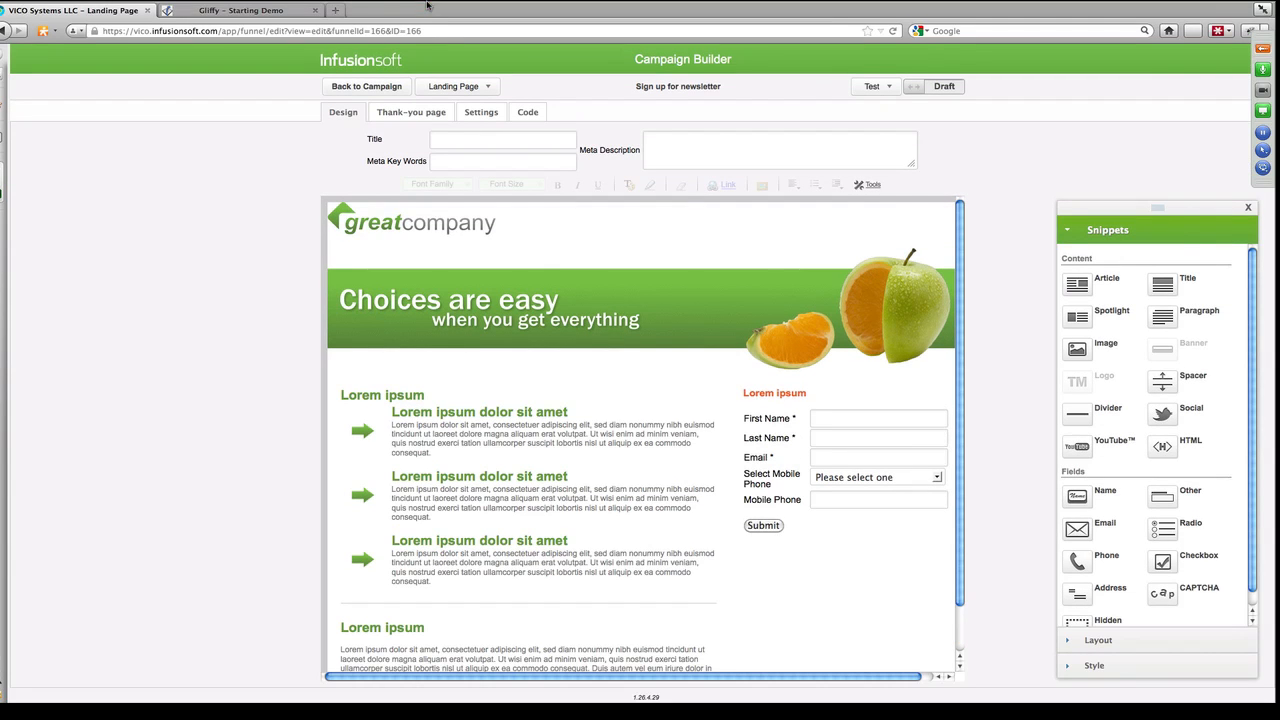
Look at the landing page's thank-you page and the options for which thank-you page to display.
mouse_move(429, 7)
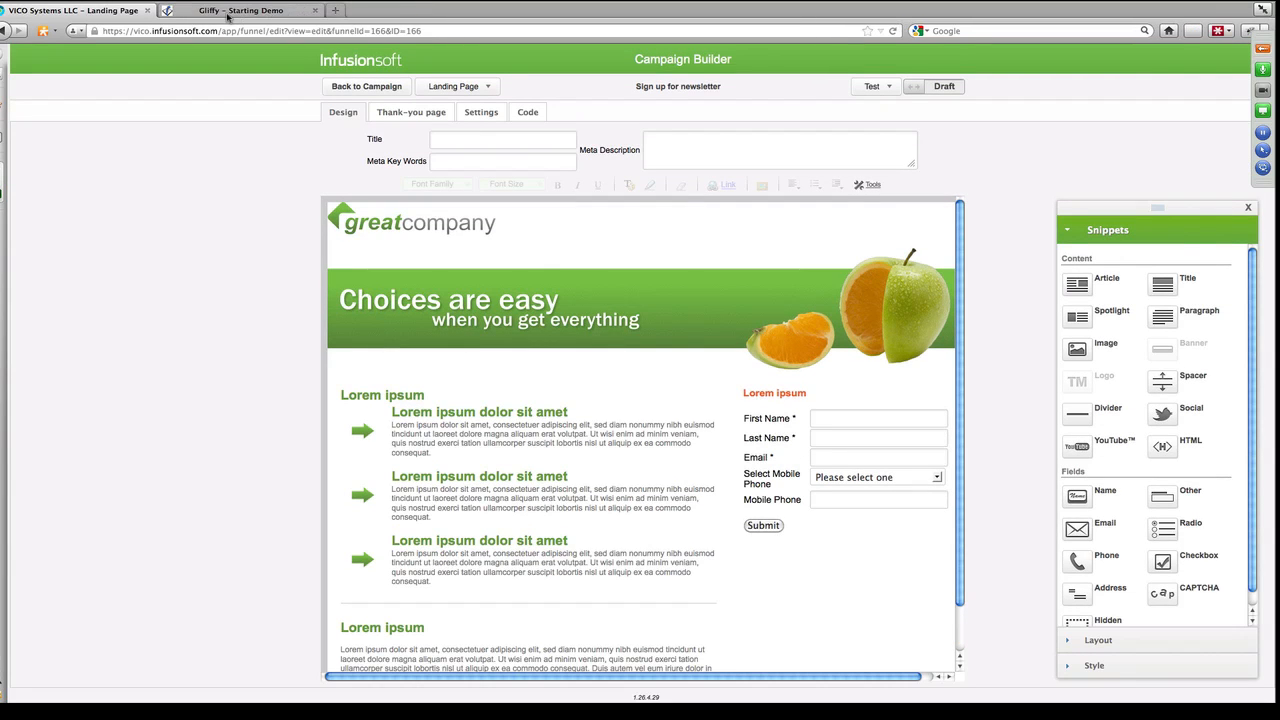
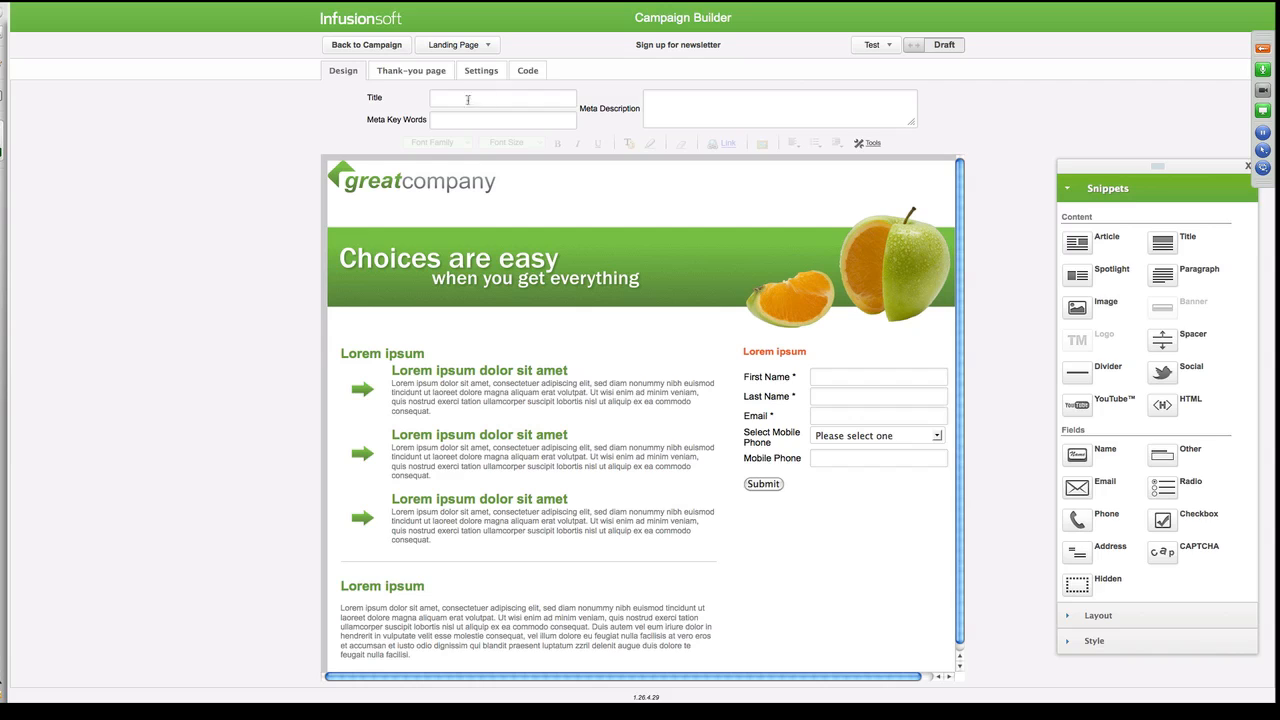
left_click(396, 74)
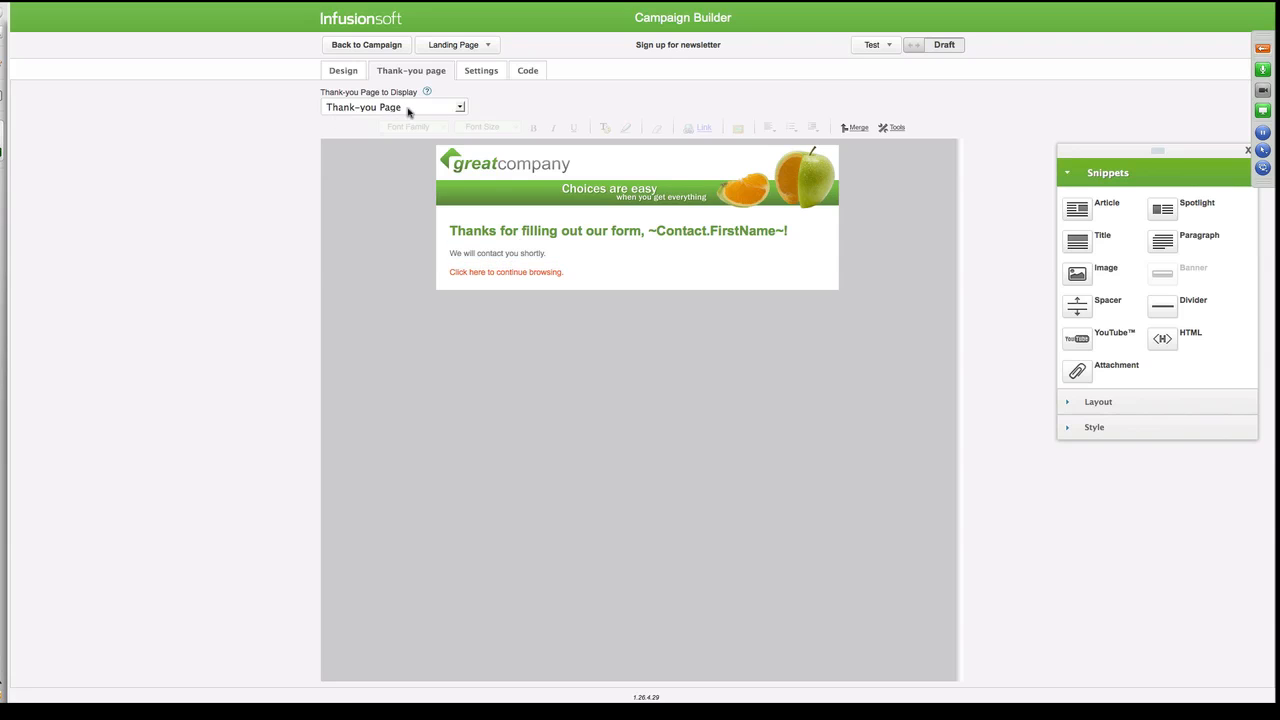
left_click(445, 108)
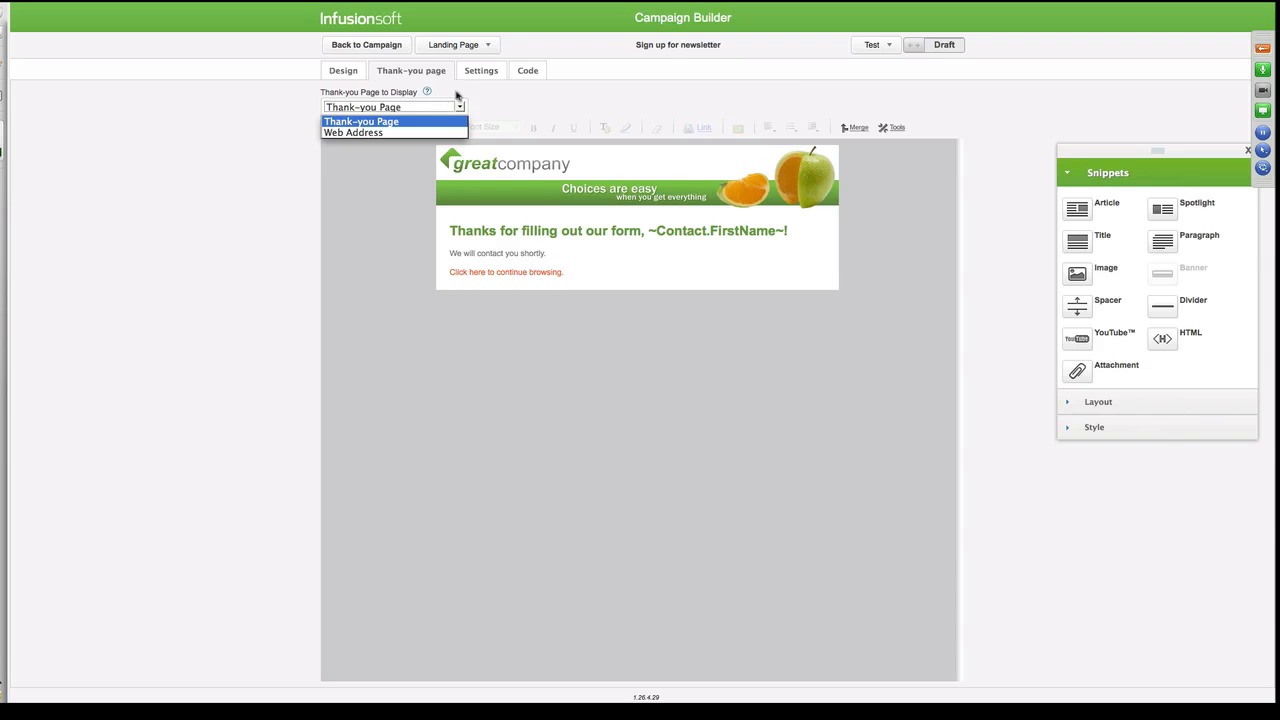
left_click(479, 74)
Clear the recipient address of the notification email in the landing page settings.
left_click(480, 72)
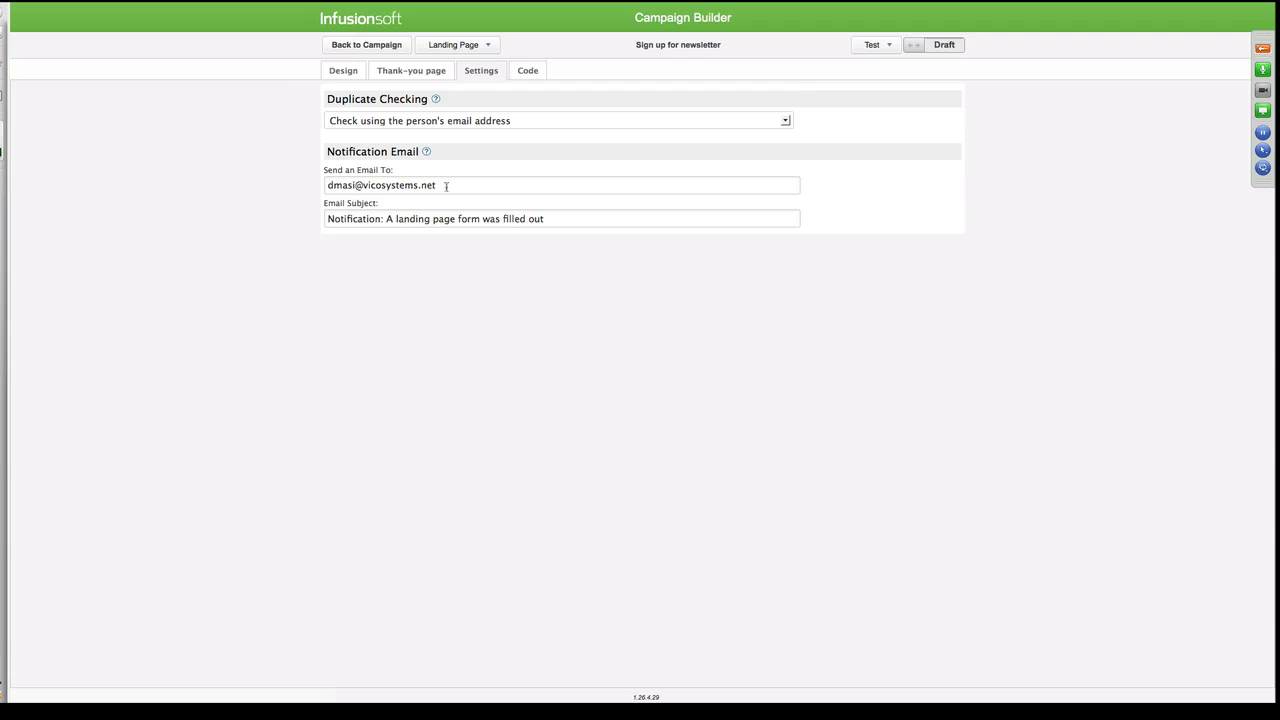
left_click_drag(446, 186, 297, 186)
key("BackSpace")
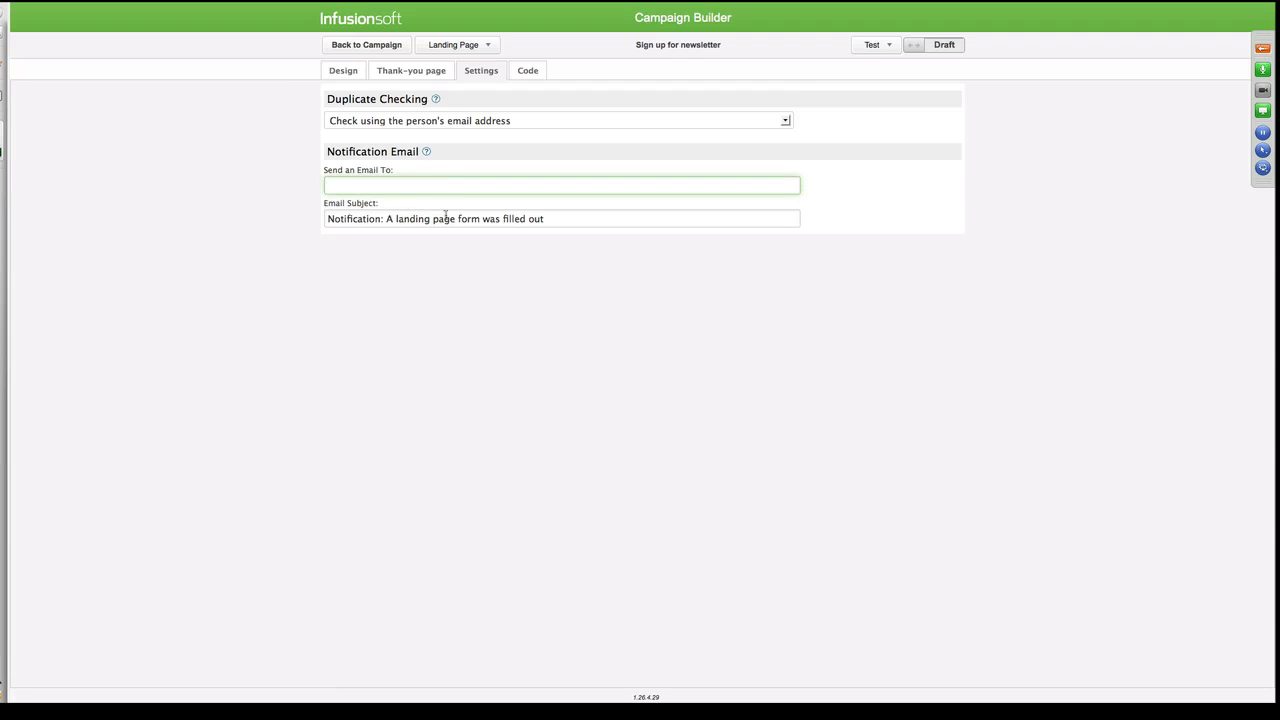
Review the landing page's hosted, webmaster and do-it-yourself publishing options, and return to the campaign.
left_click(528, 71)
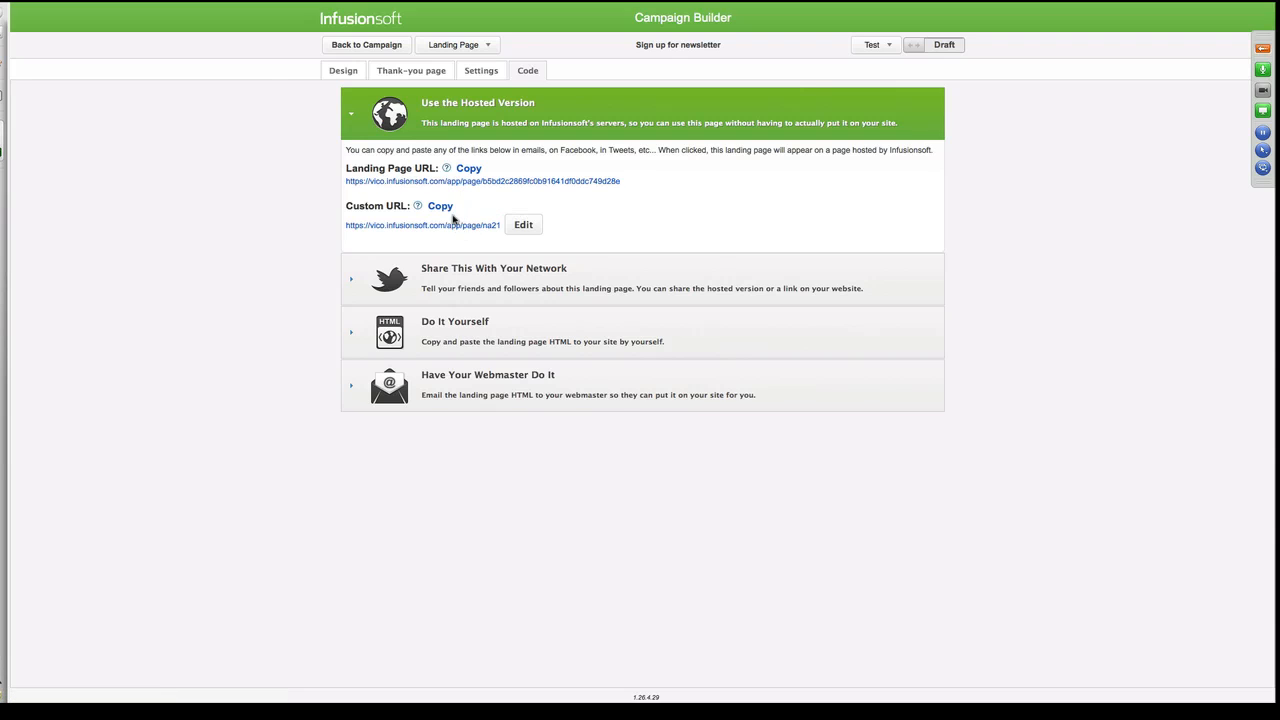
left_click(468, 389)
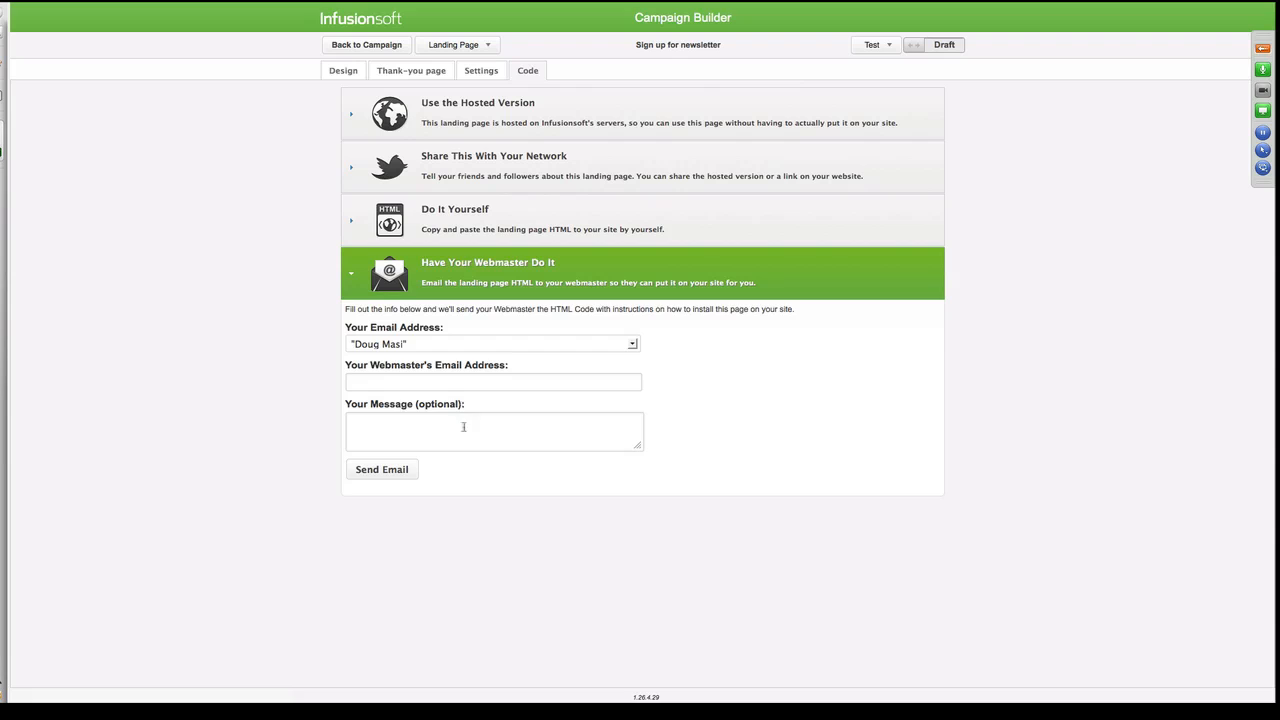
left_click(450, 218)
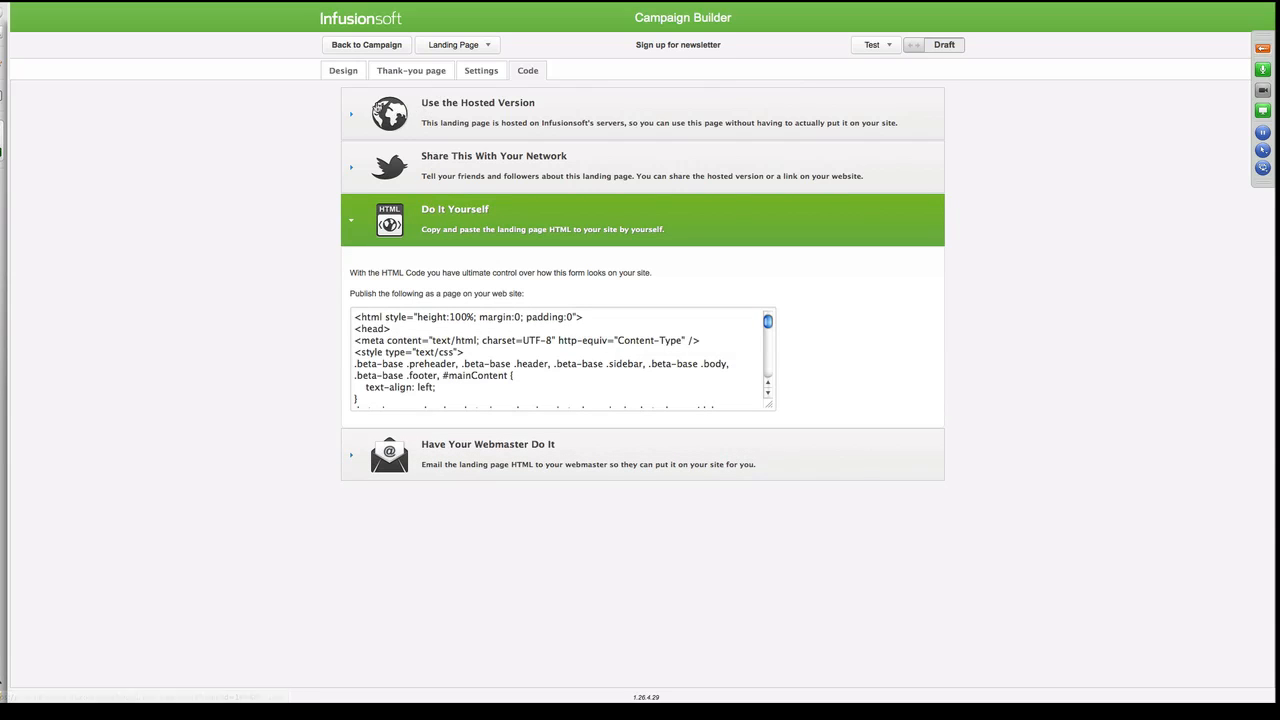
left_click(358, 45)
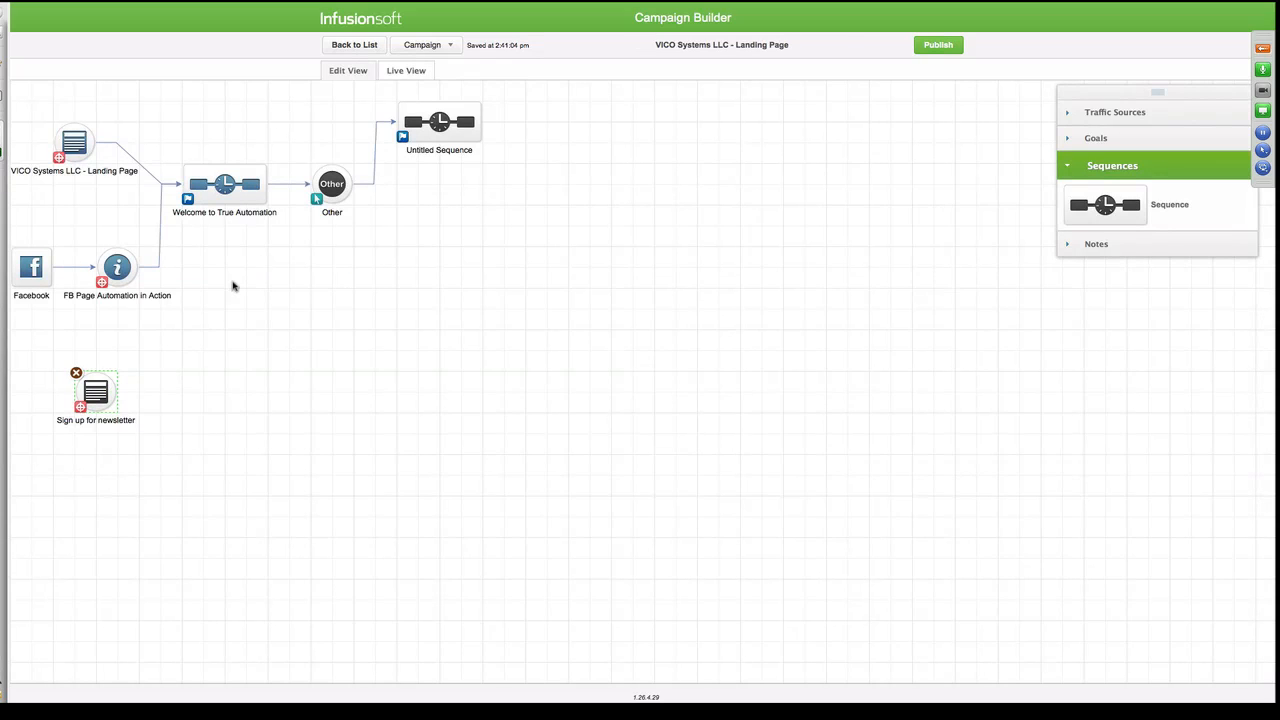
Look through the FB Page Automation in Action landing page up to its header, and return to the campaign.
mouse_move(91, 404)
double_click(115, 268)
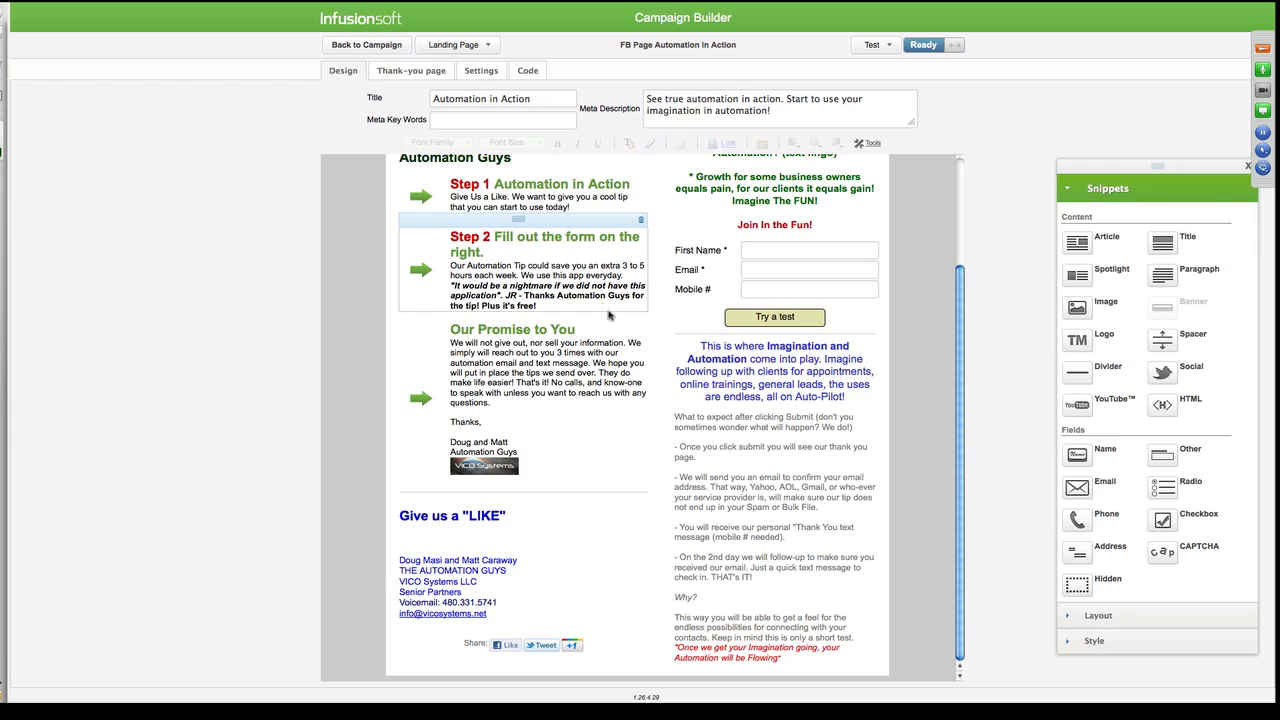
left_click_drag(962, 396, 946, 361)
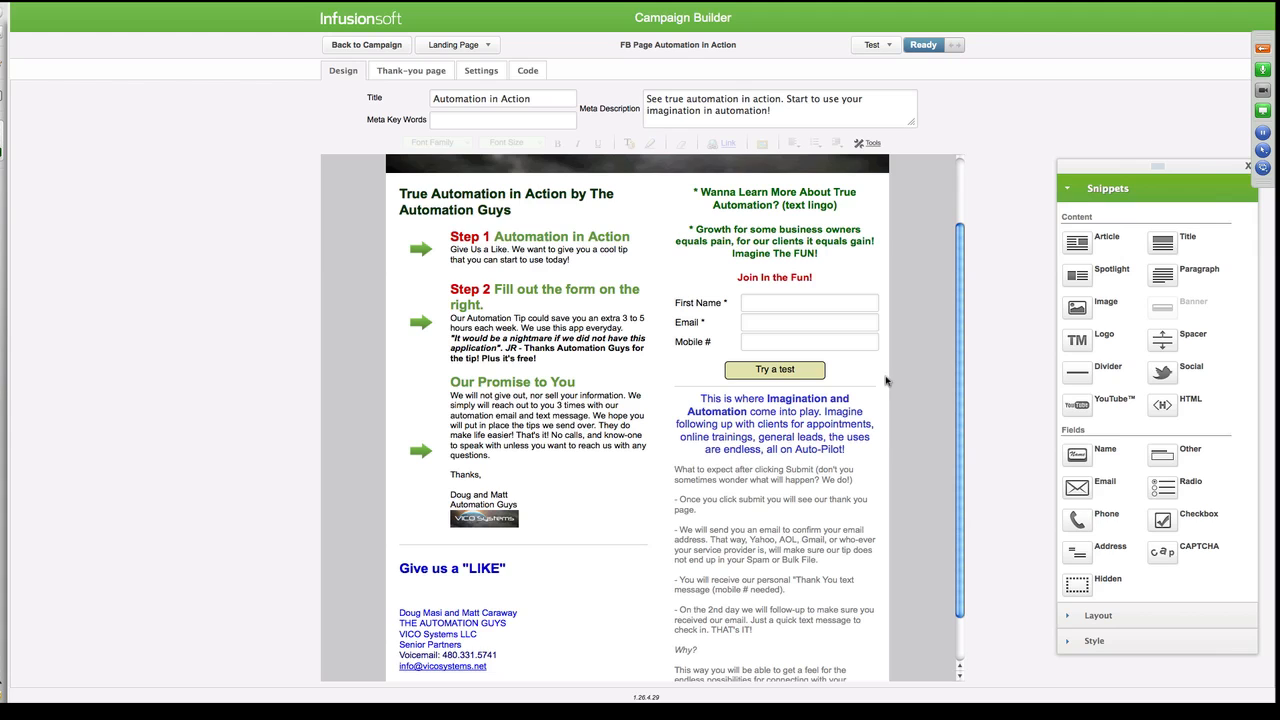
left_click_drag(960, 358, 953, 309)
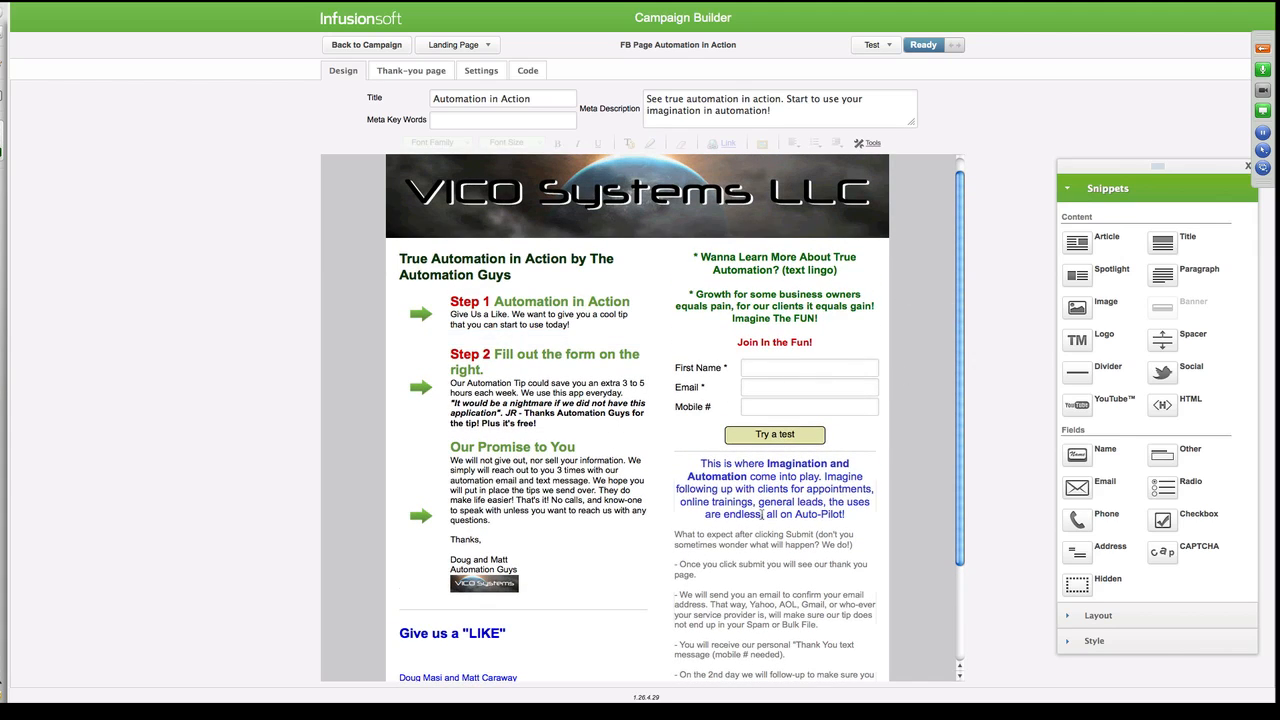
left_click(357, 46)
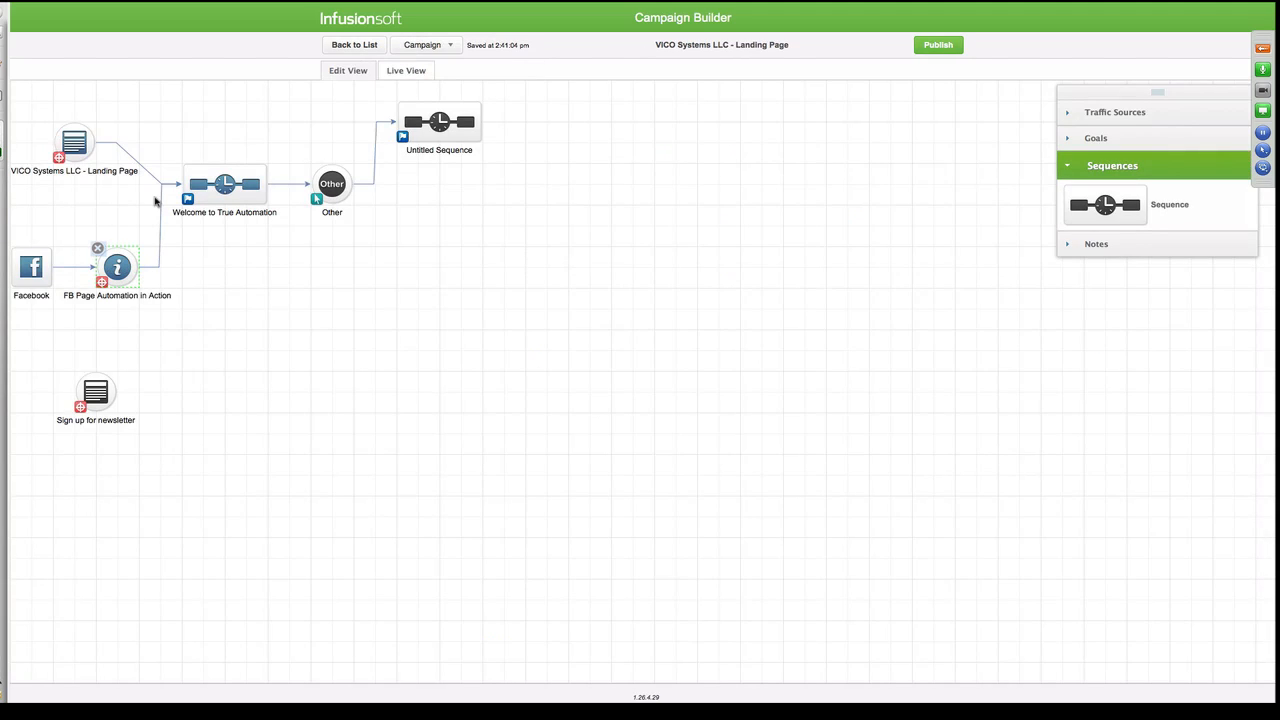
Open the Welcome to True Automation sequence and view the Communications and Process elements available for it.
double_click(216, 191)
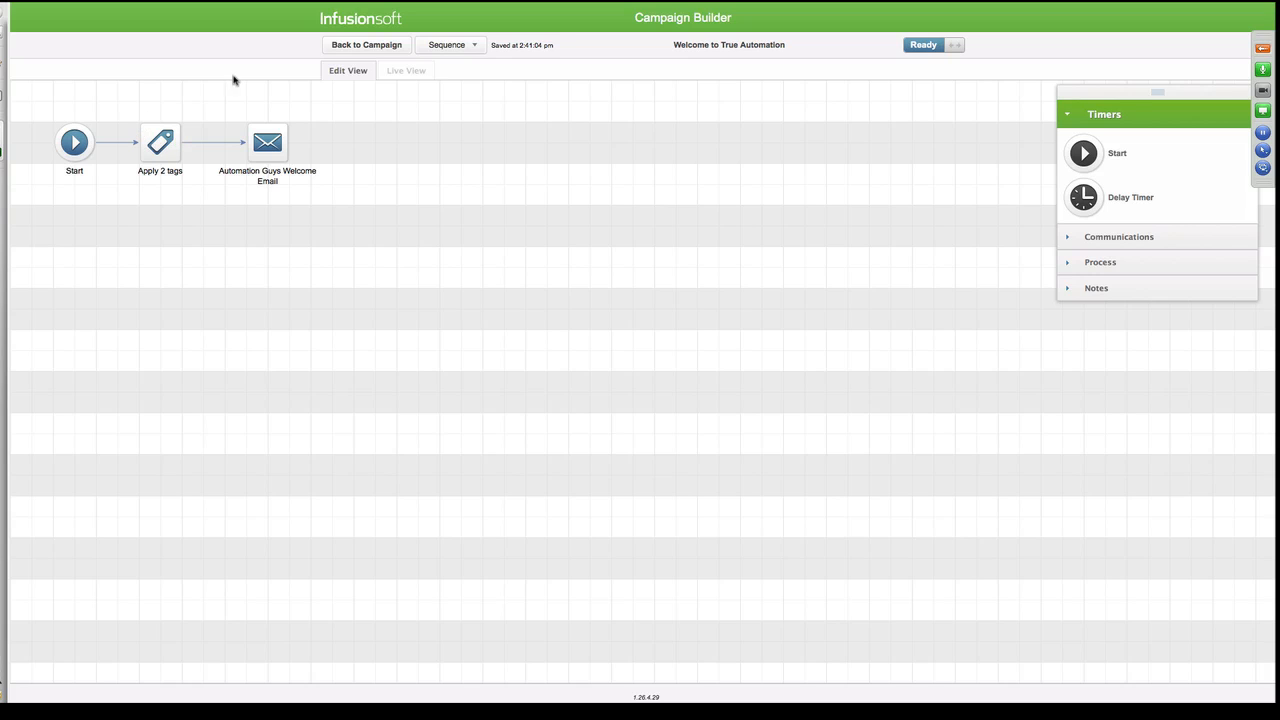
left_click(338, 46)
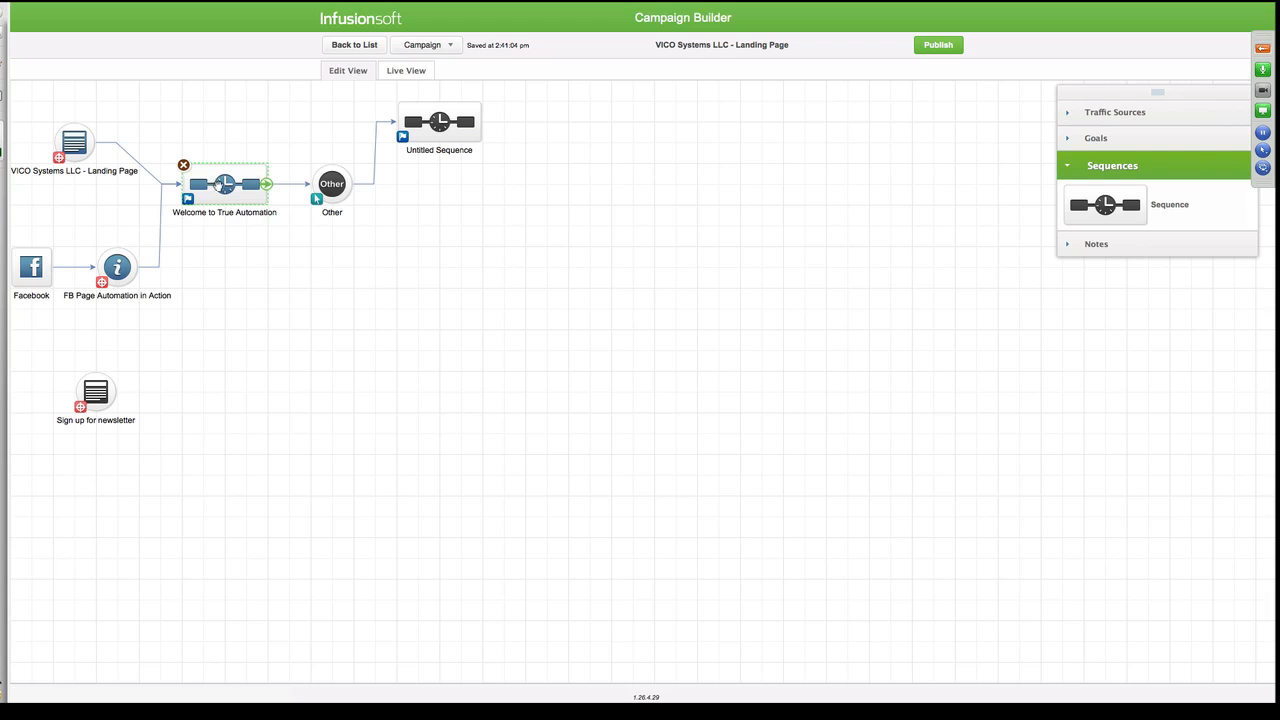
double_click(218, 190)
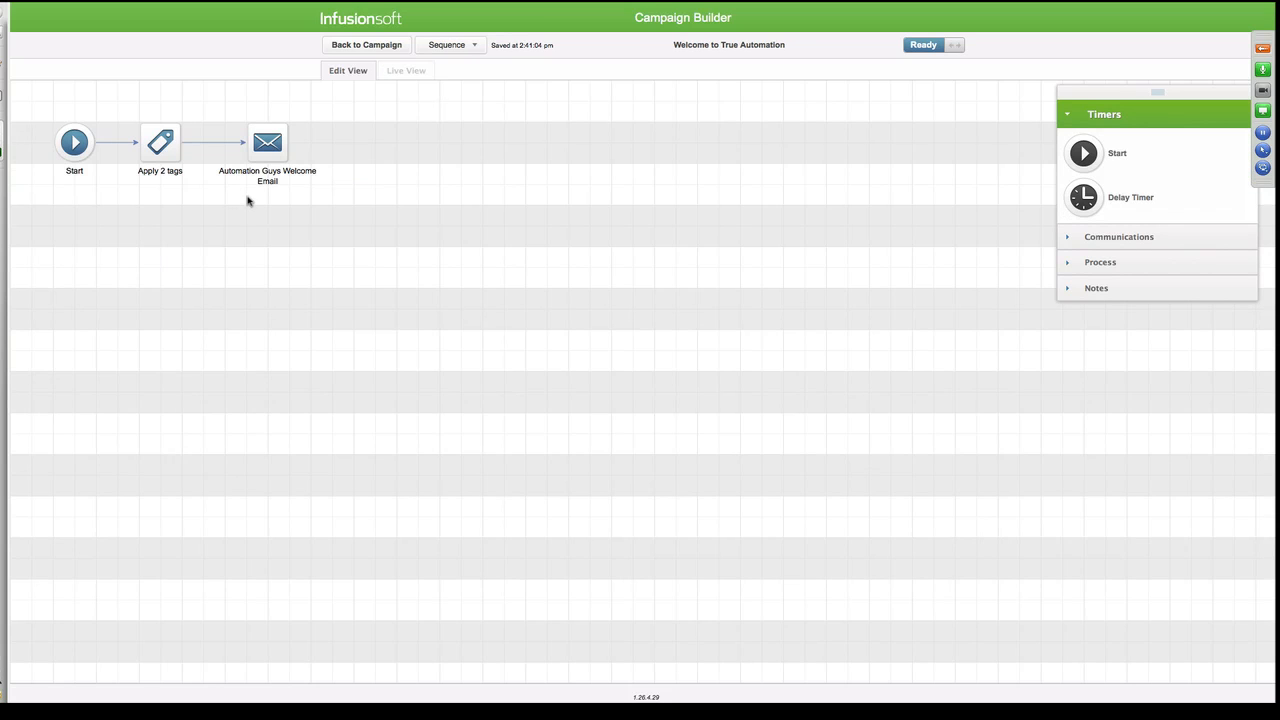
left_click(482, 47)
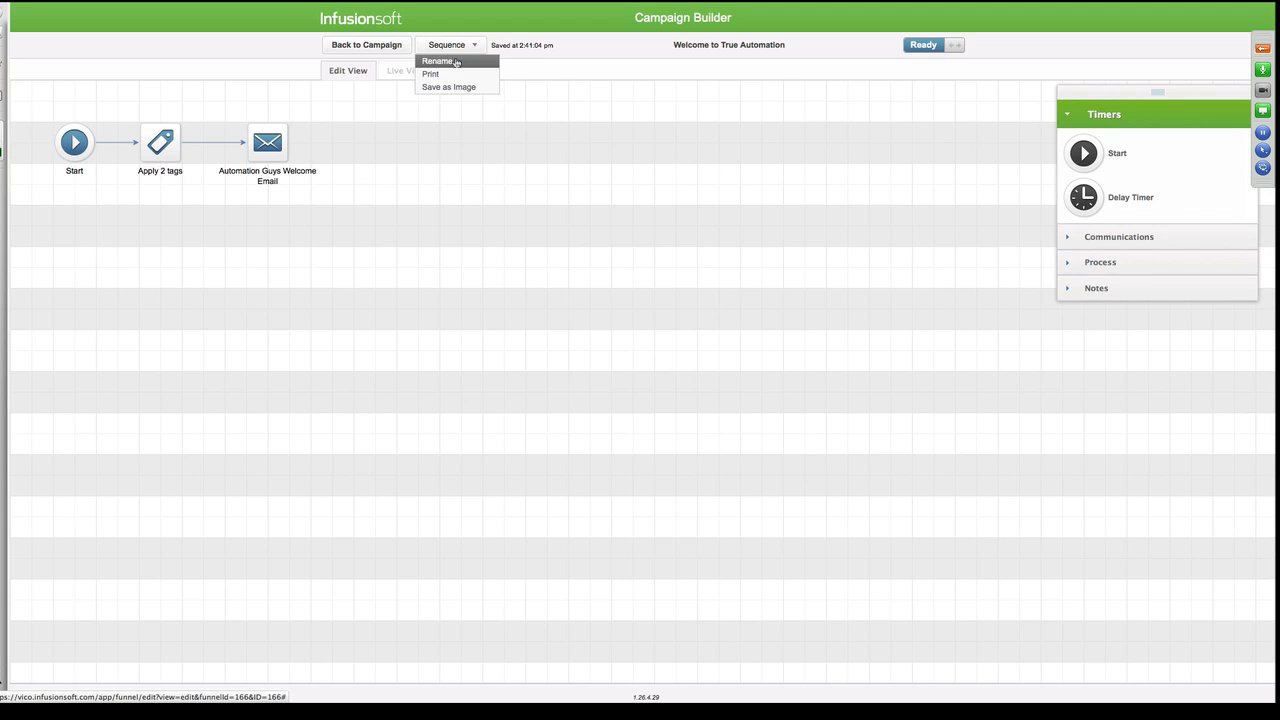
left_click(405, 116)
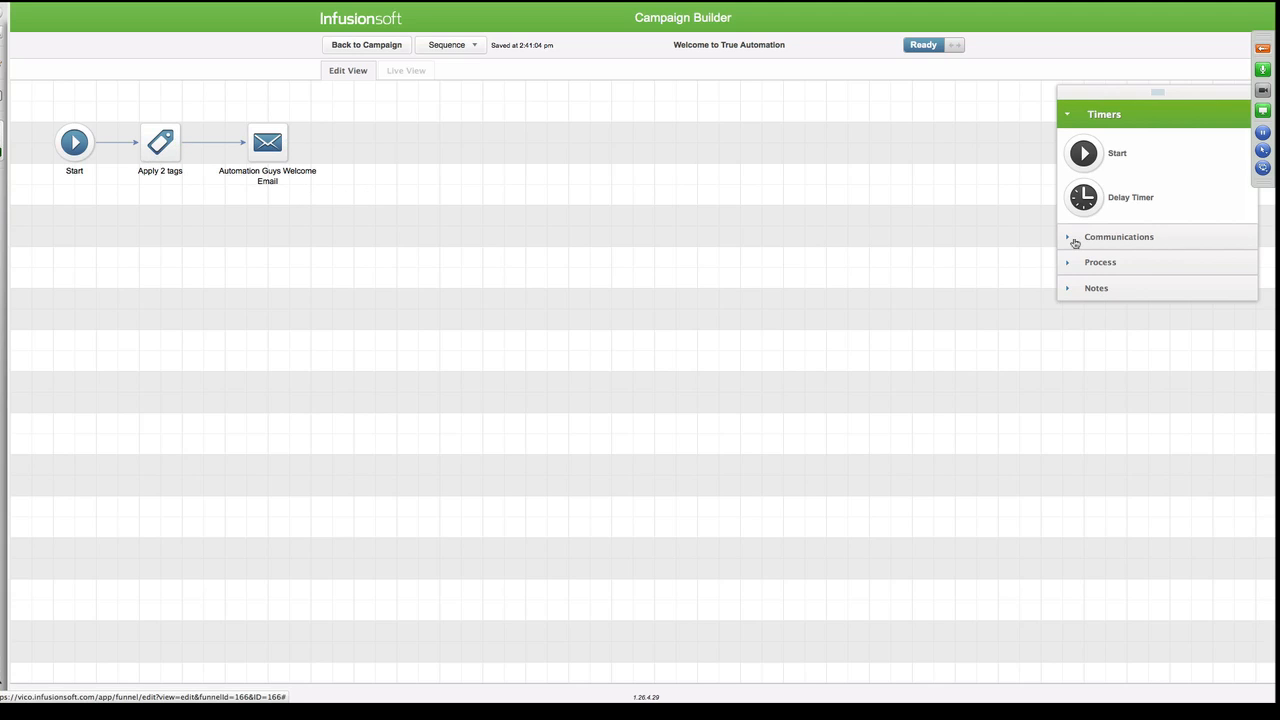
left_click(1084, 242)
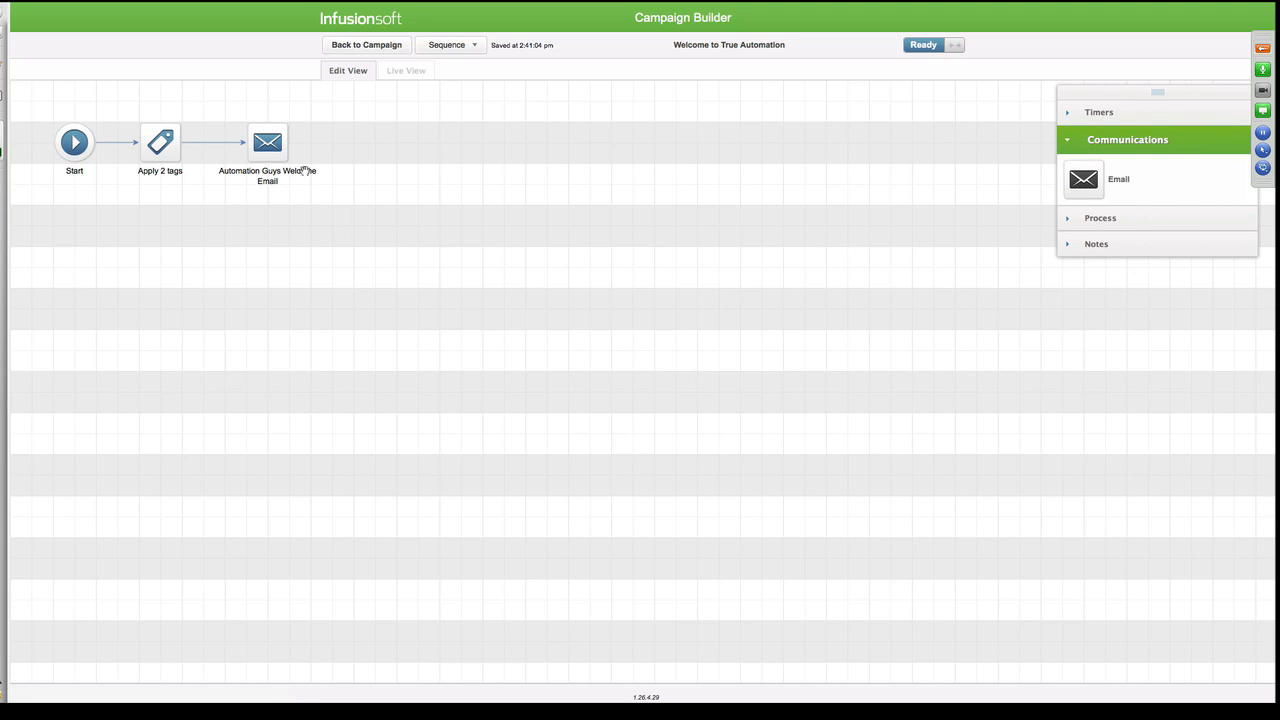
left_click(1070, 221)
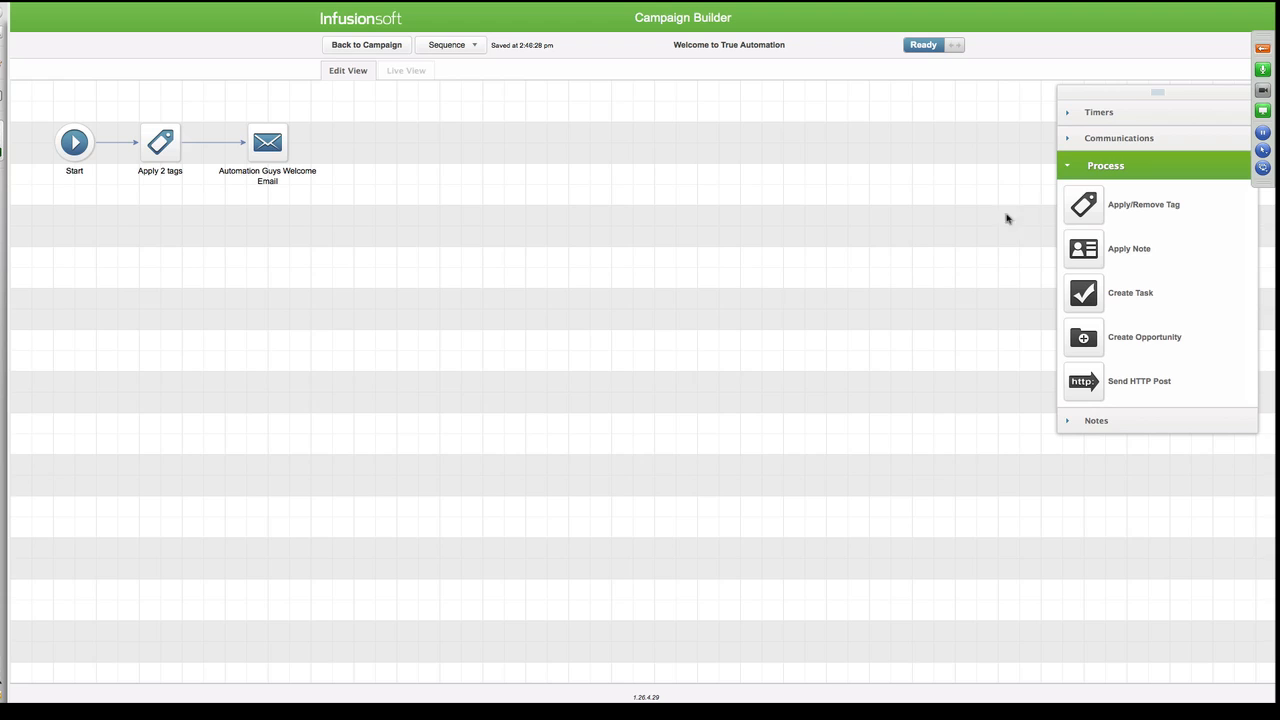
Check which tags the Apply 2 tags step in the sequence applies, and close its configuration.
left_click(155, 144)
double_click(153, 144)
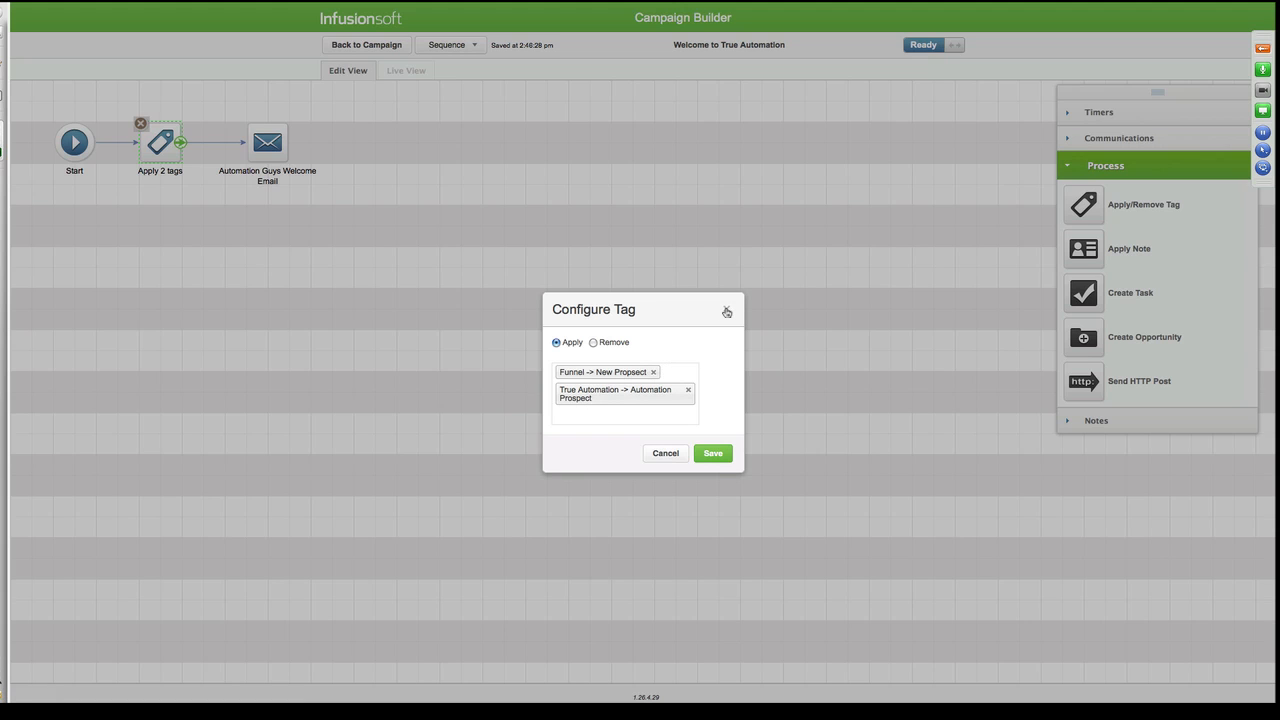
left_click(727, 312)
Read through the Automation Guys Welcome Email in the sequence, and return to the campaign overview.
left_click(277, 145)
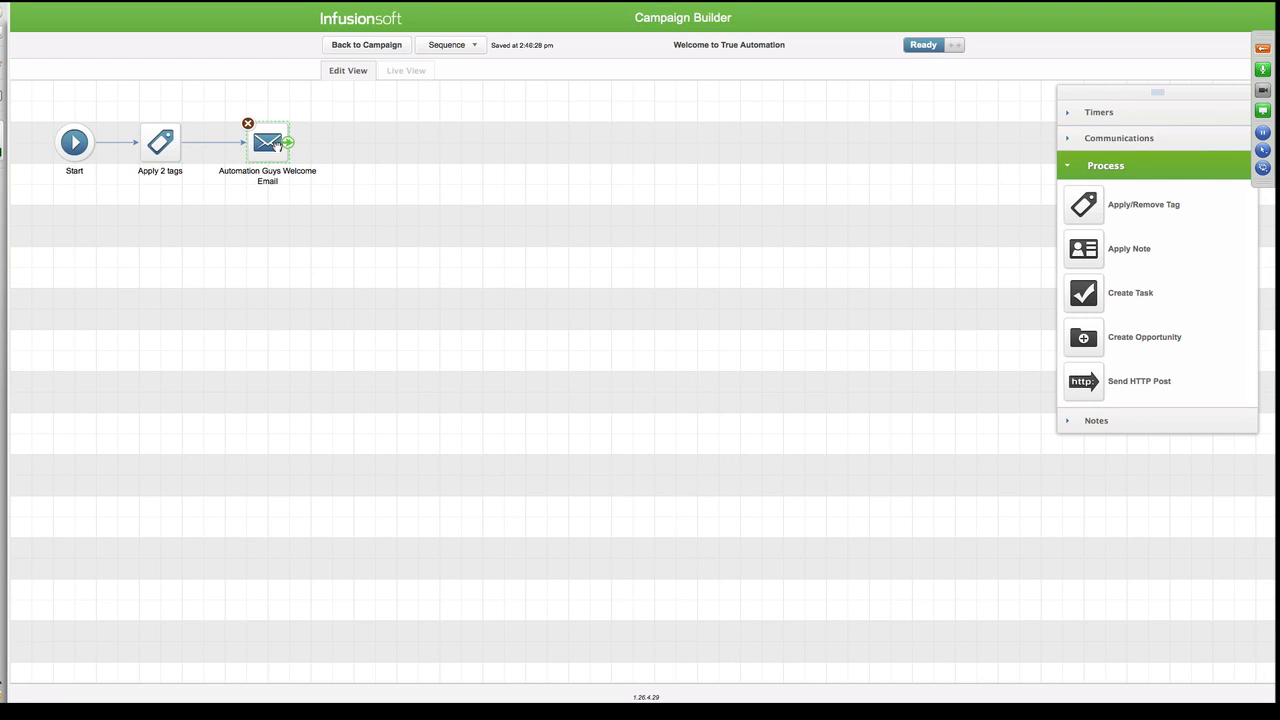
double_click(277, 145)
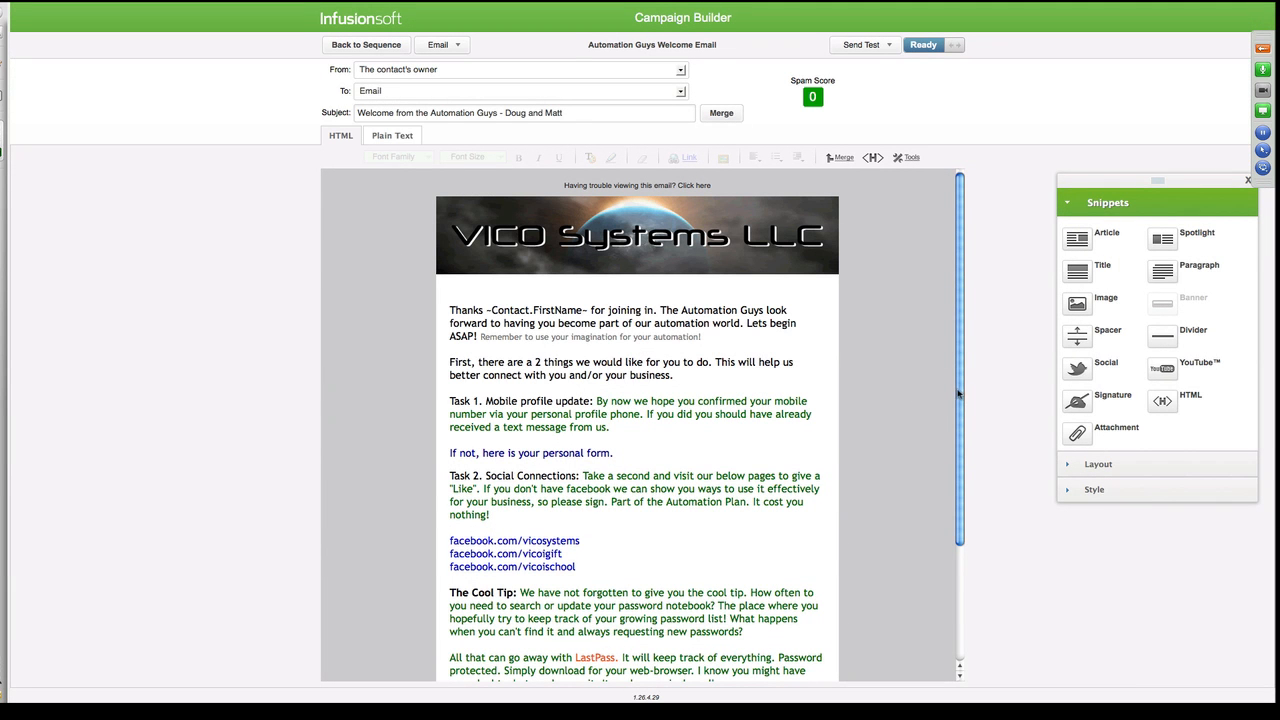
left_click_drag(957, 393, 960, 425)
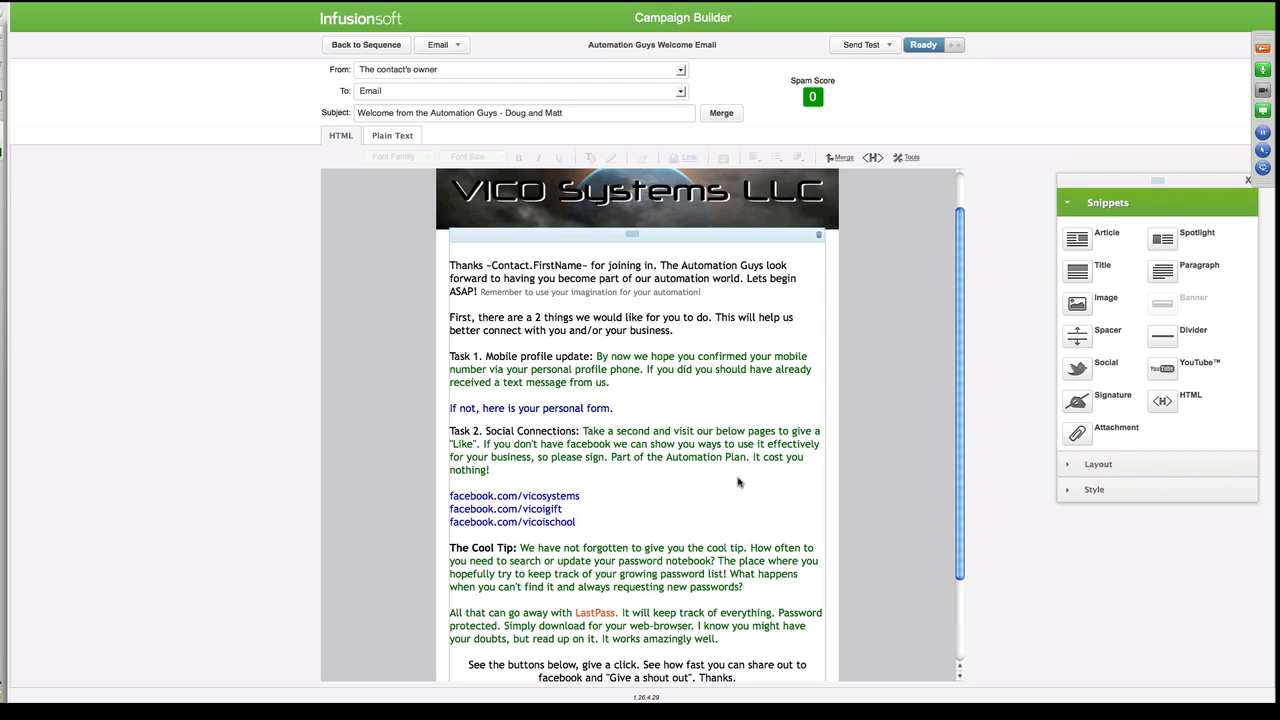
scroll(962, 548, "down", 3)
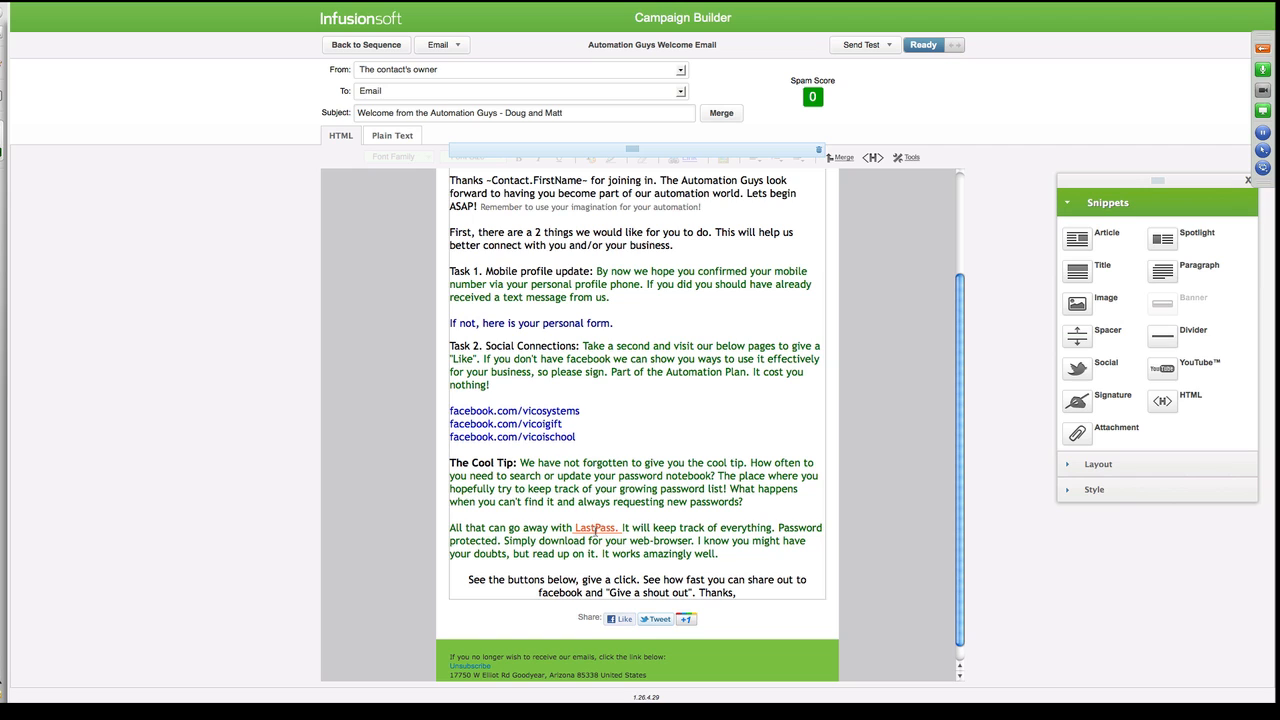
left_click(958, 192)
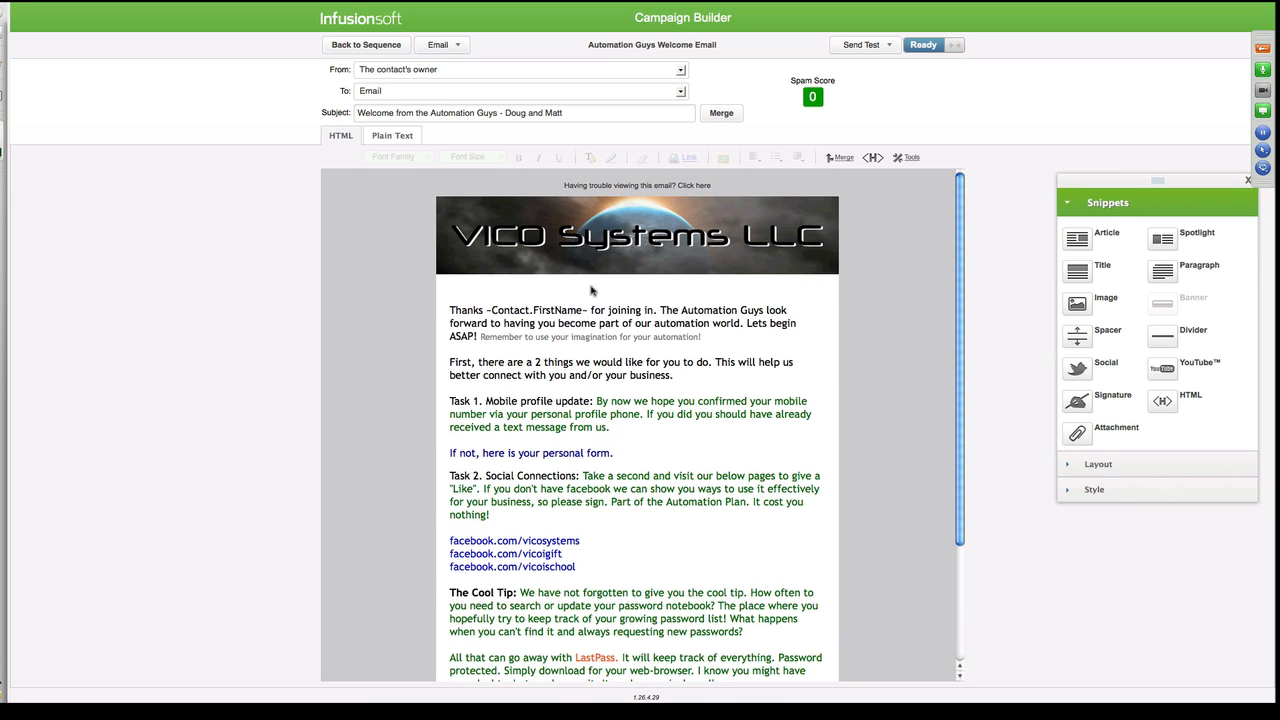
left_click(352, 47)
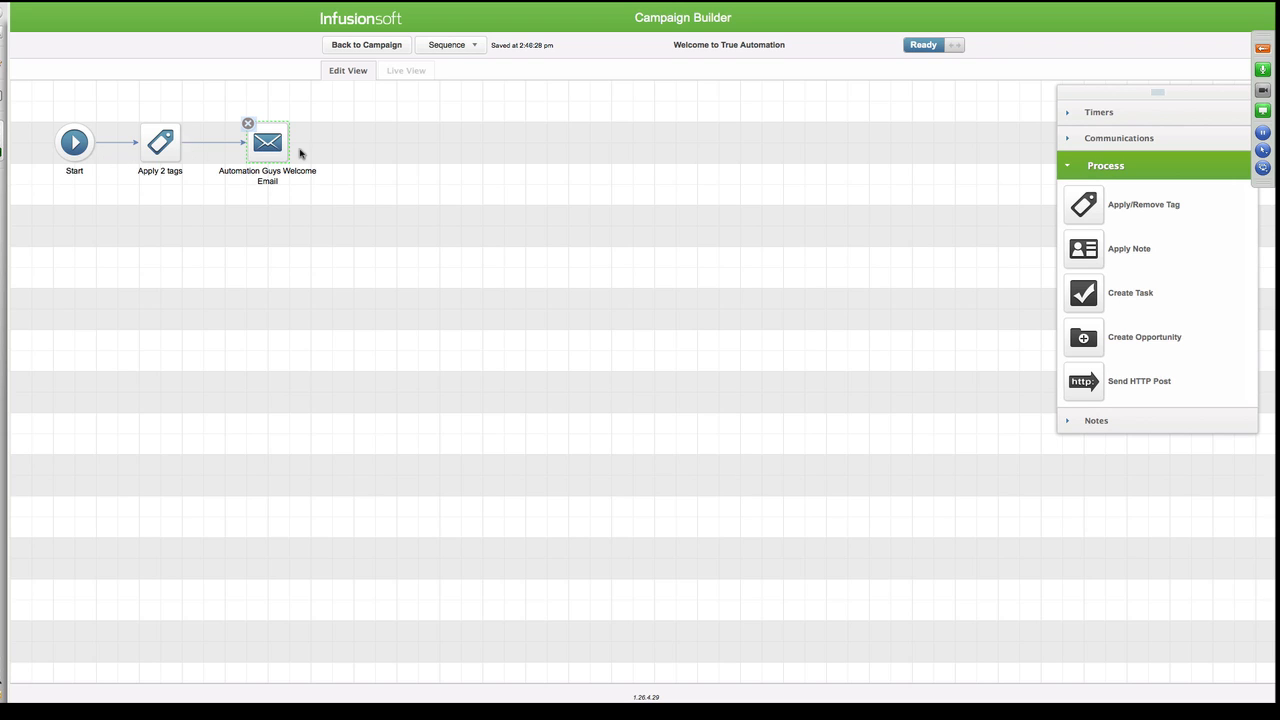
left_click(350, 47)
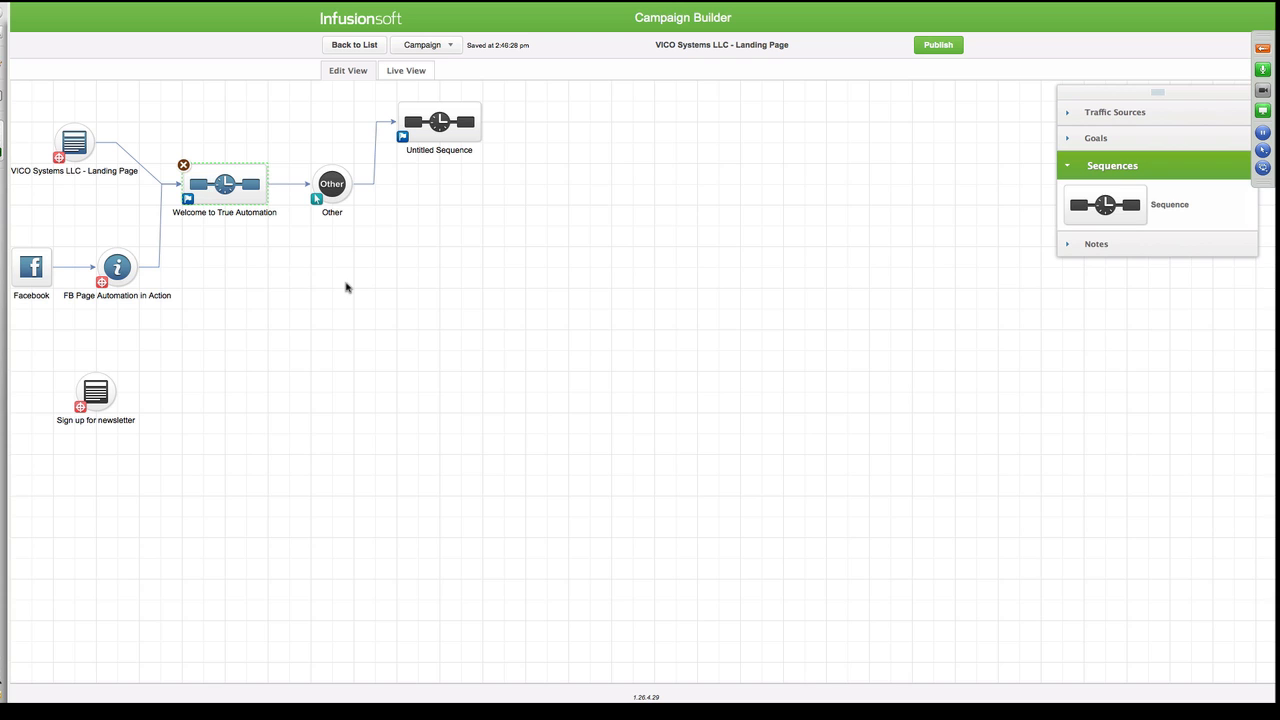
Review the Welcome to True Automation sequence and the FB Page Automation in Action landing page with its thank-you page, returning to the campaign.
double_click(222, 188)
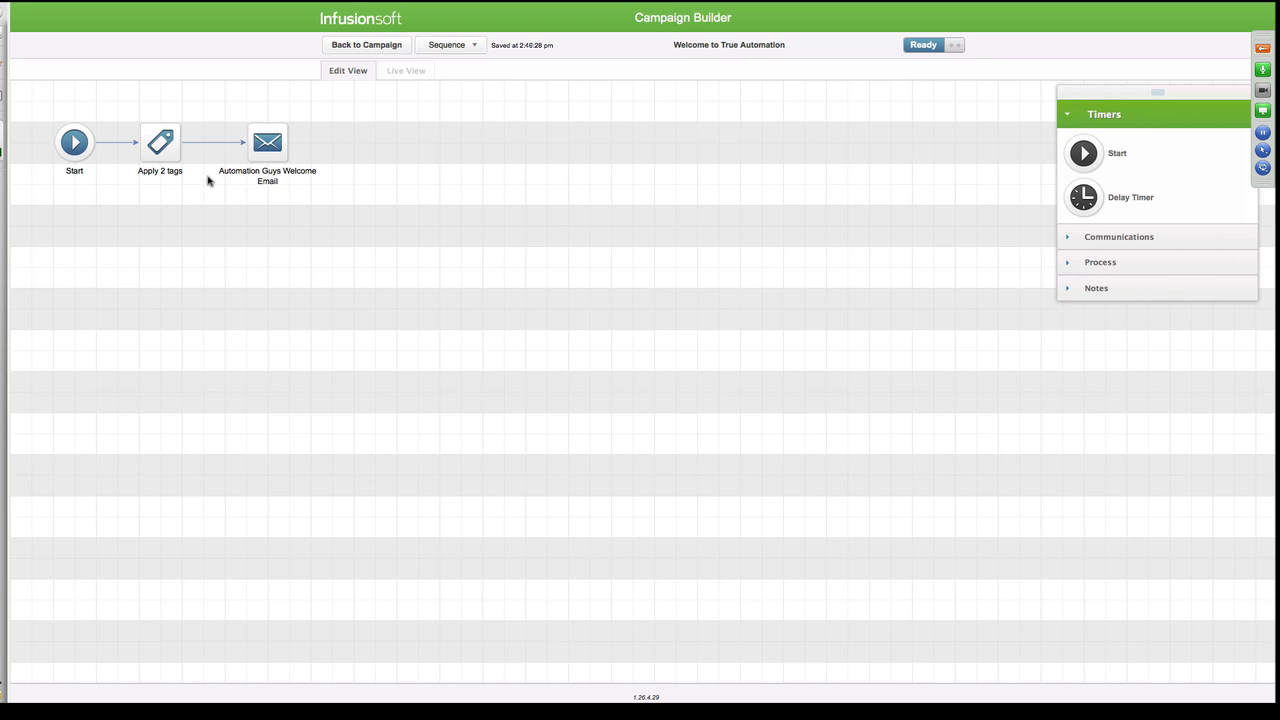
left_click(354, 50)
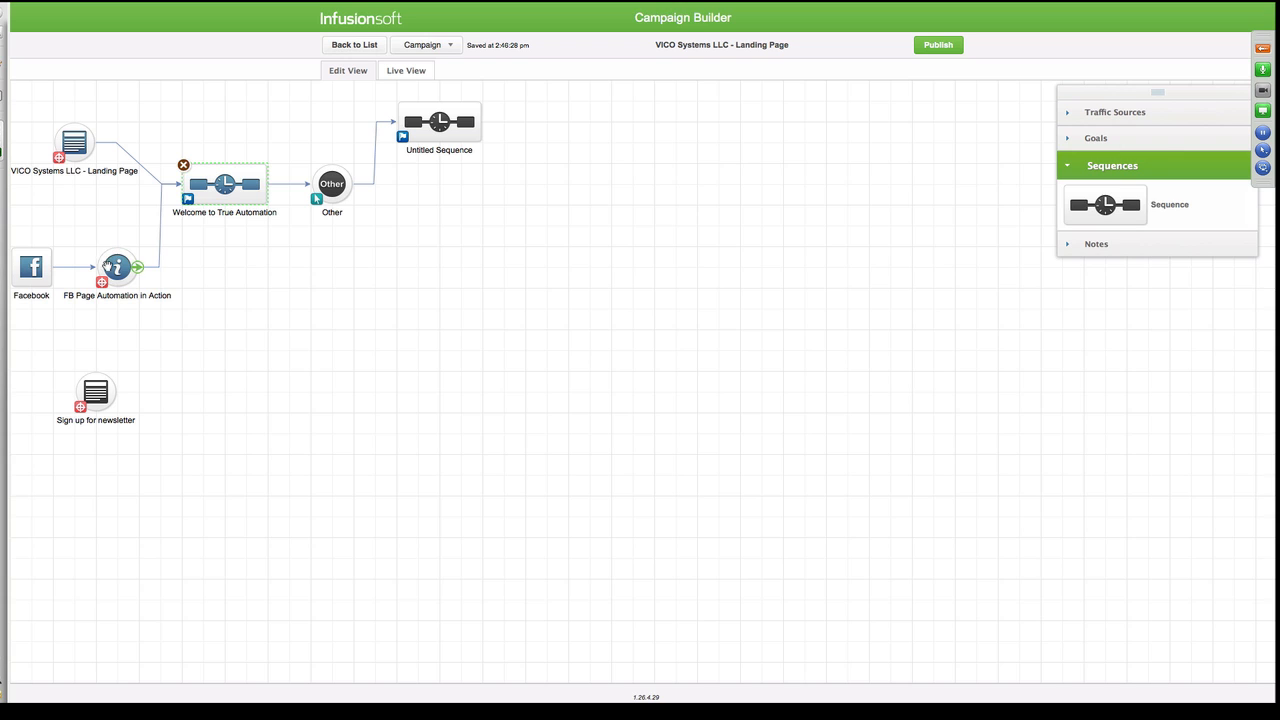
left_click(115, 268)
double_click(115, 268)
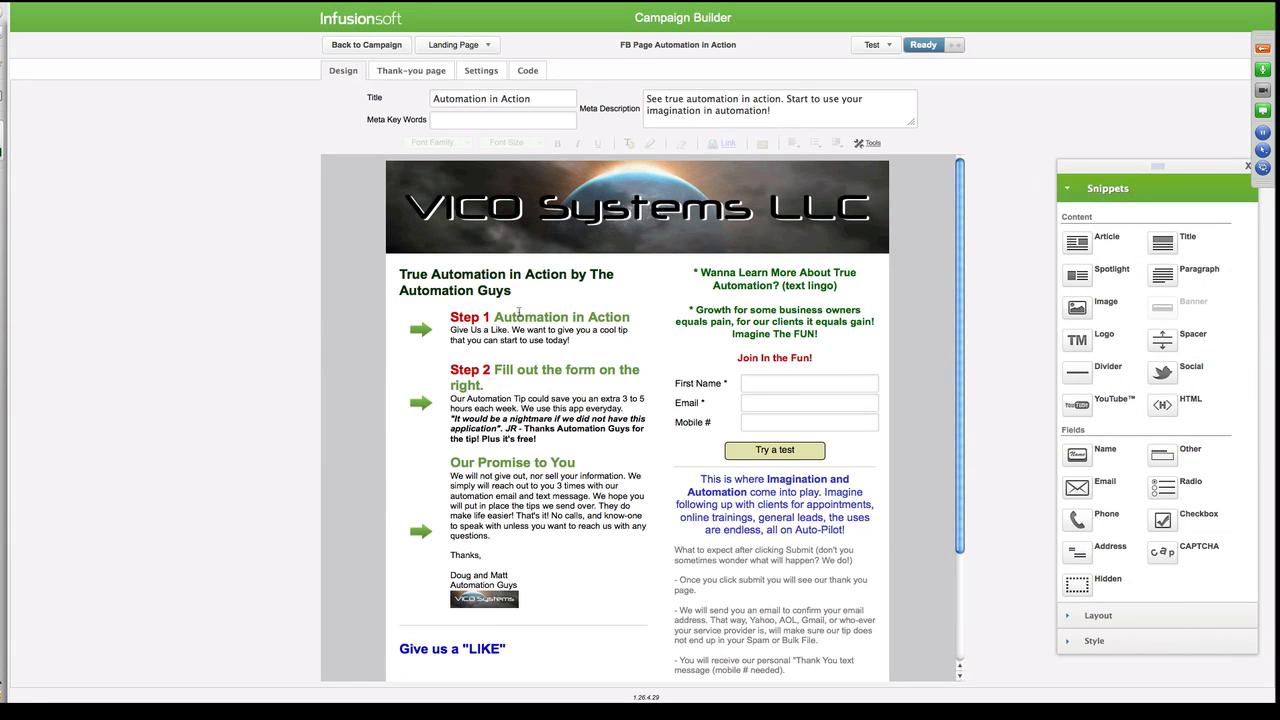
left_click(407, 72)
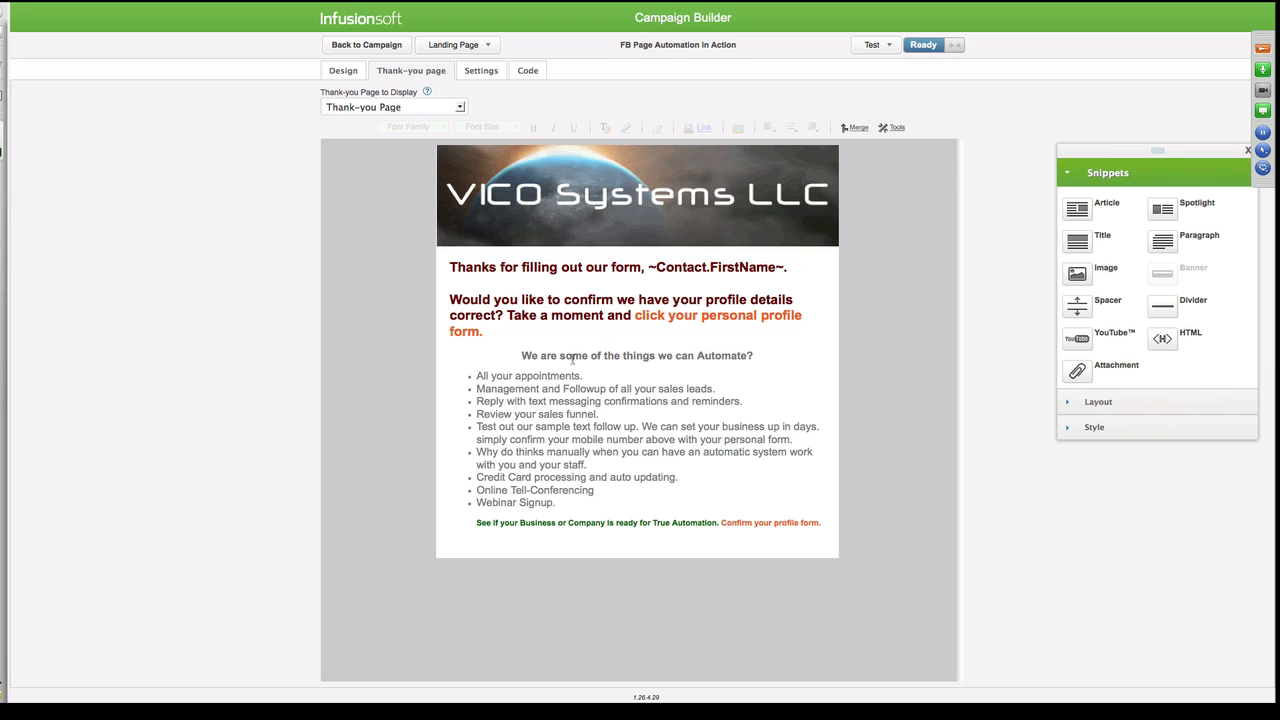
left_click(368, 45)
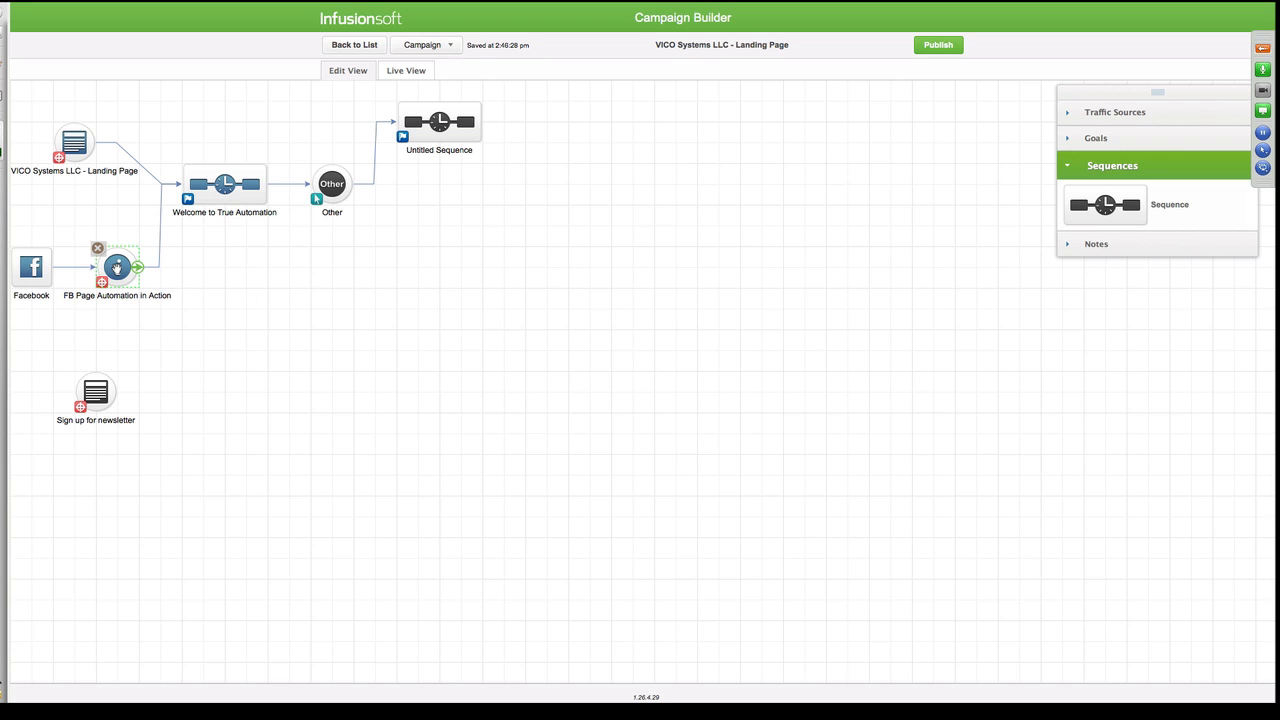
Copy the custom URL of the hosted version of the FB Page Automation in Action landing page.
double_click(107, 270)
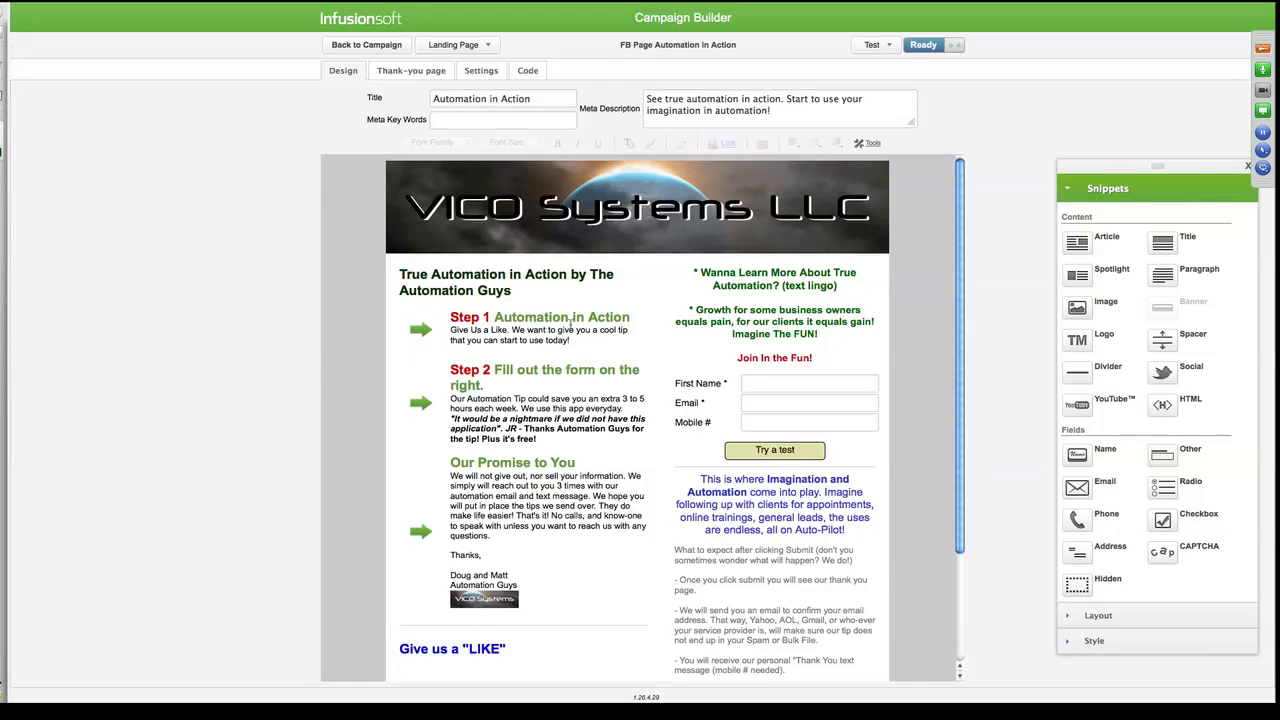
left_click(527, 71)
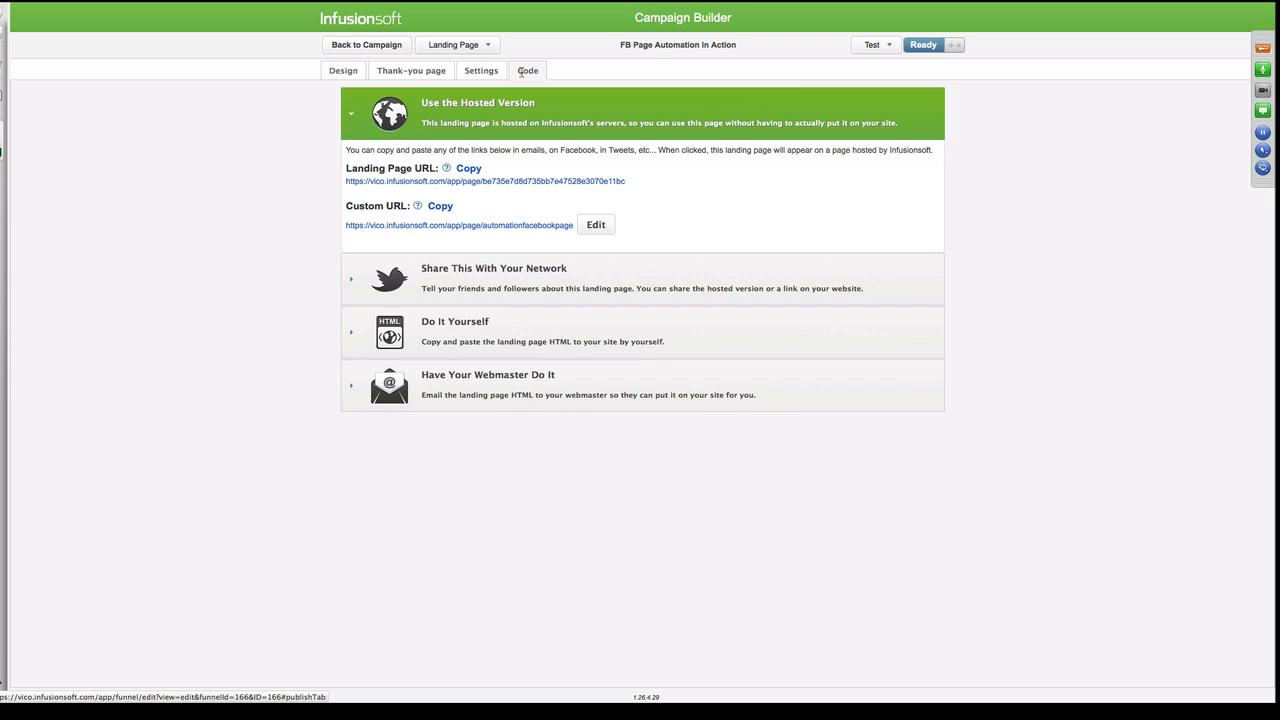
left_click(437, 207)
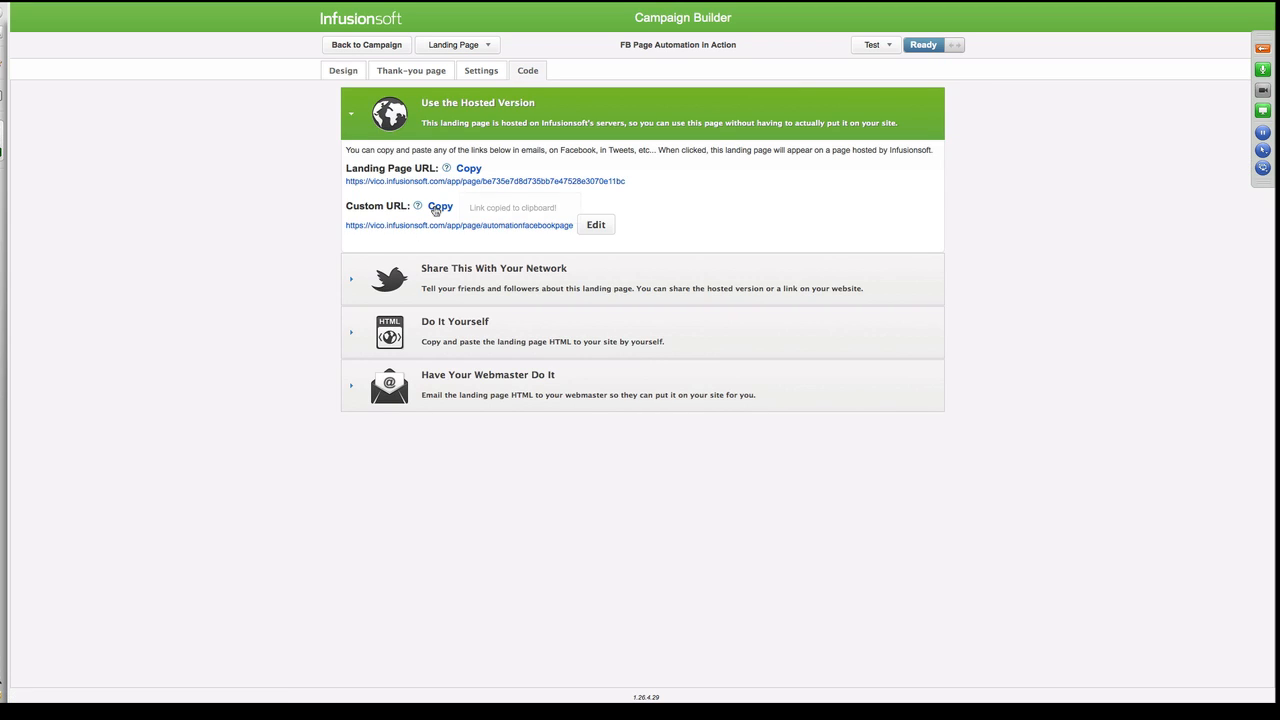
Switch to the GoToMeeting control panel and send the copied landing page link to the entire audience in the chat.
left_click(1262, 49)
left_click(1119, 528)
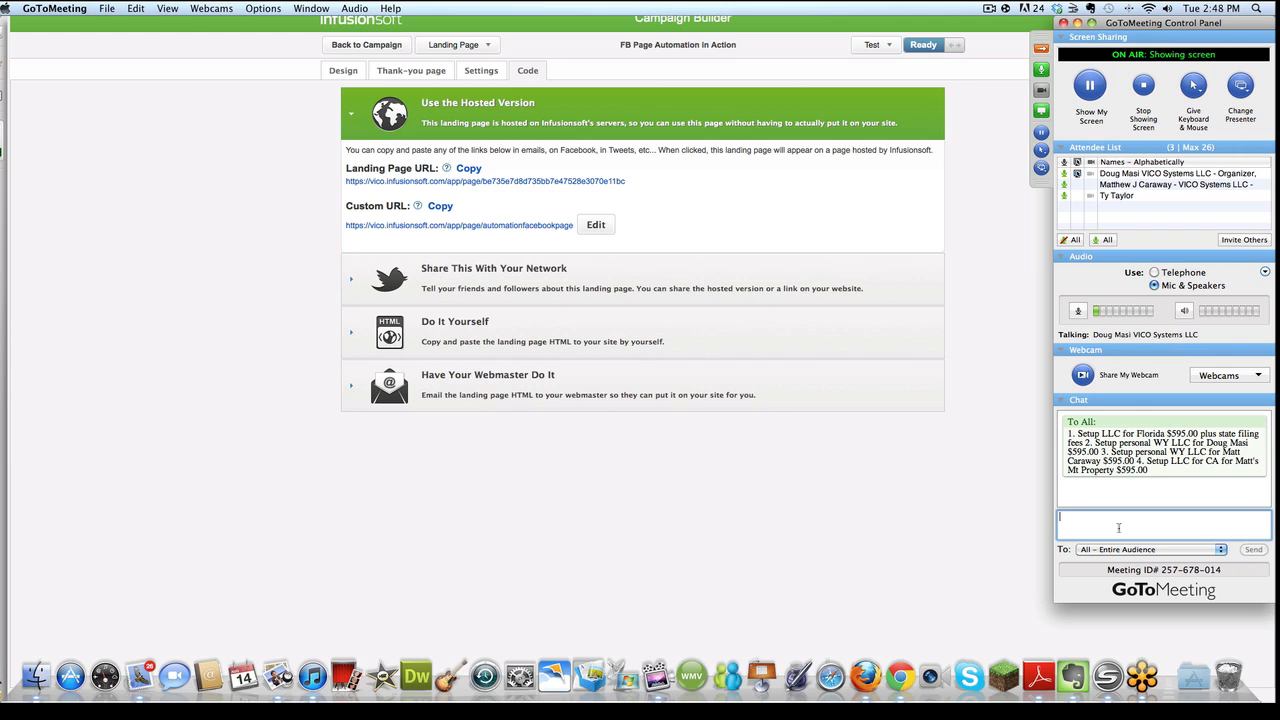
key("cmd+v")
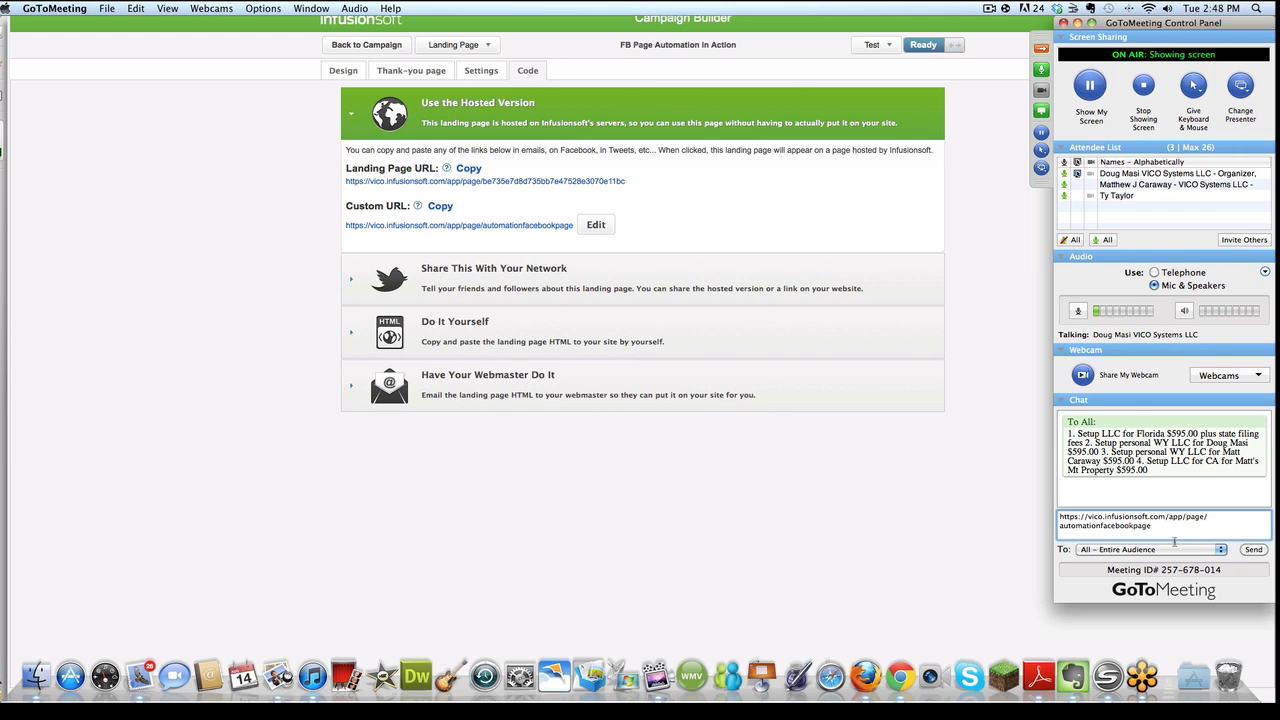
left_click(1258, 550)
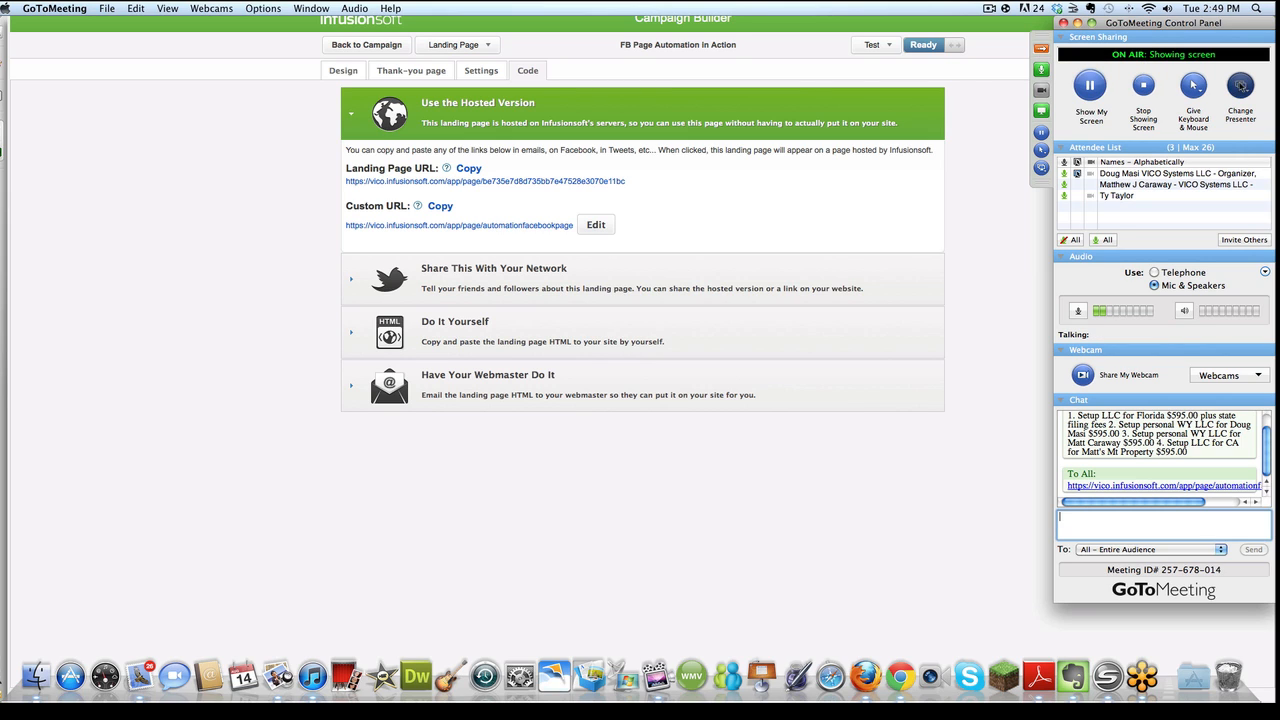
Make the other attendee the meeting presenter and hide the GoToMeeting control panel.
left_click(1240, 85)
left_click(1012, 120)
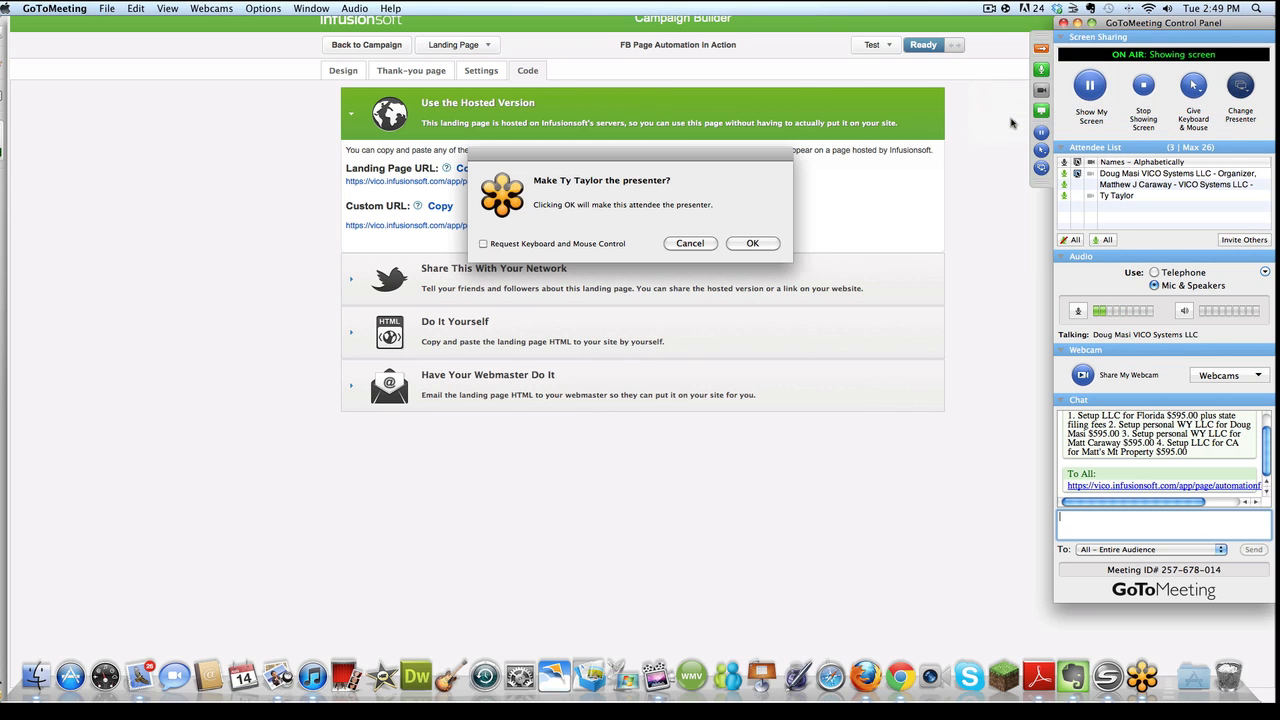
left_click(752, 244)
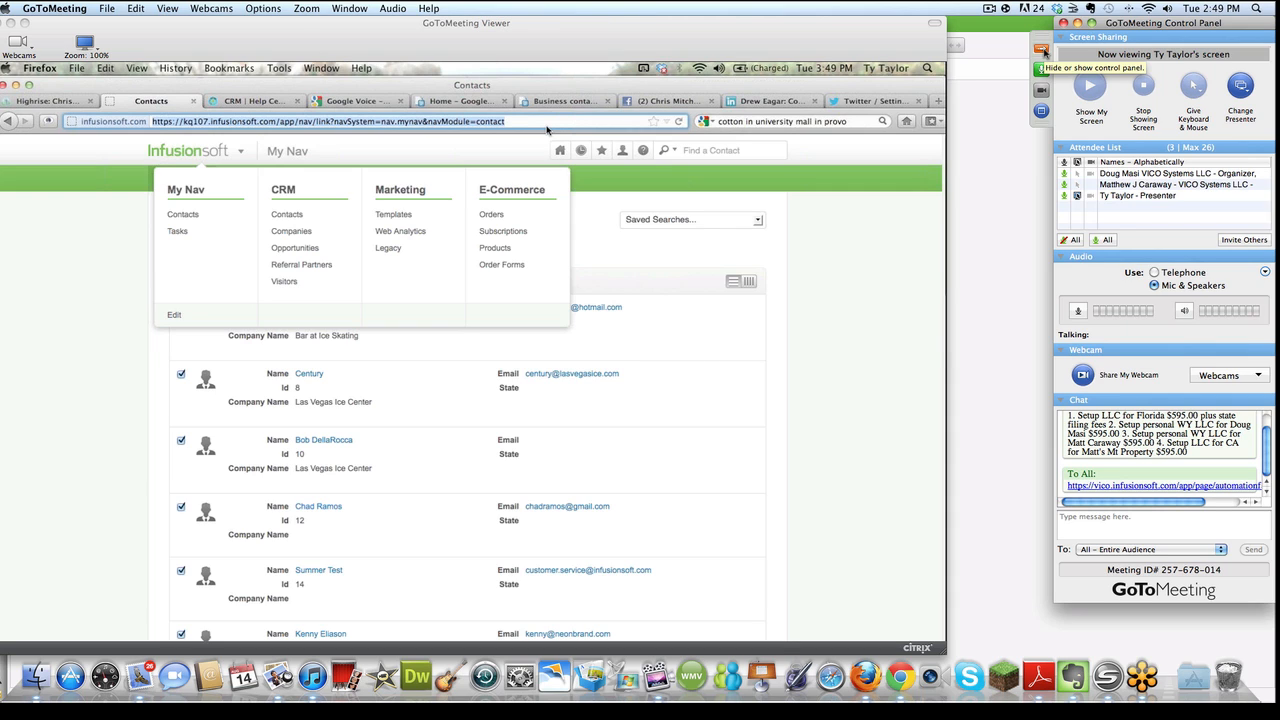
left_click(1043, 50)
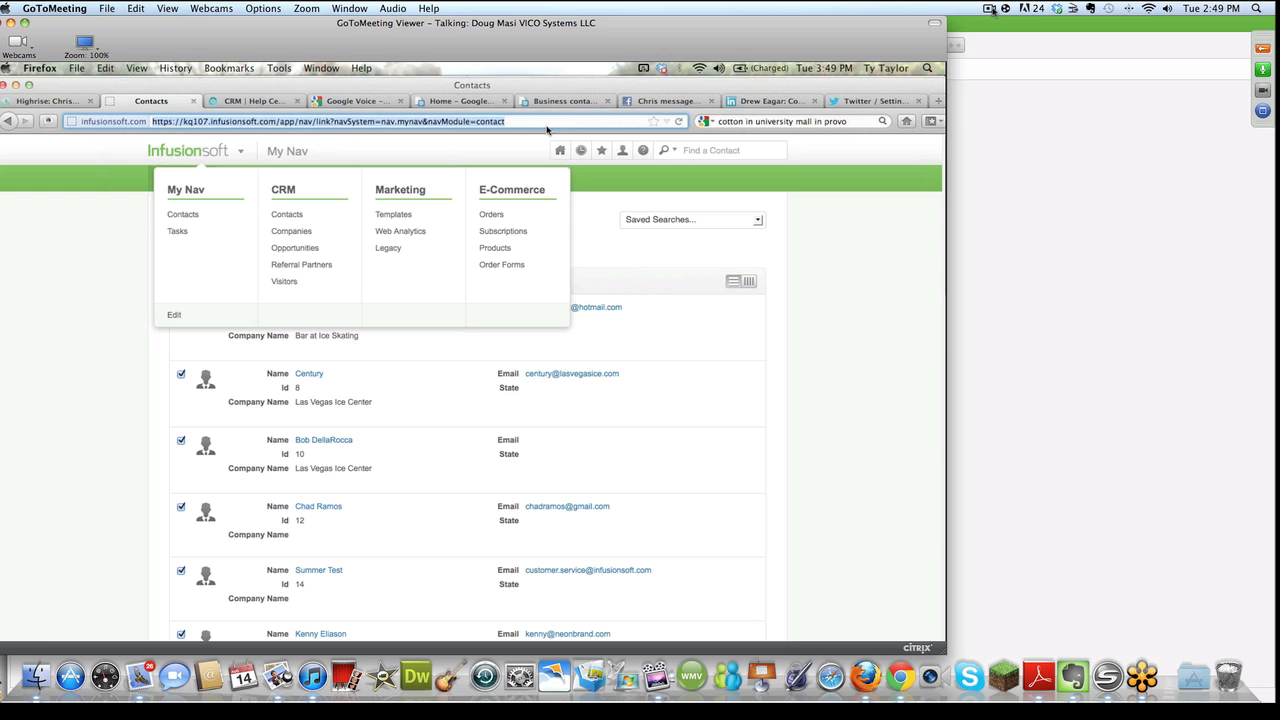
left_click(991, 9)
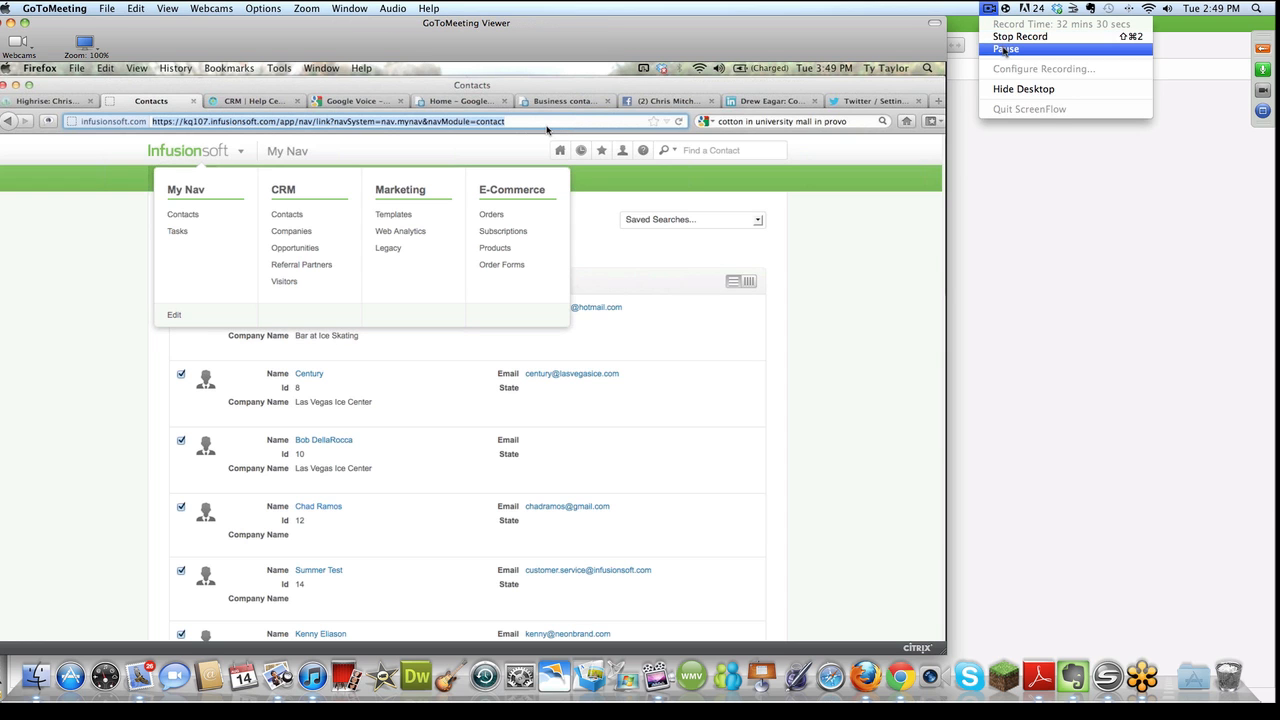
left_click(1006, 48)
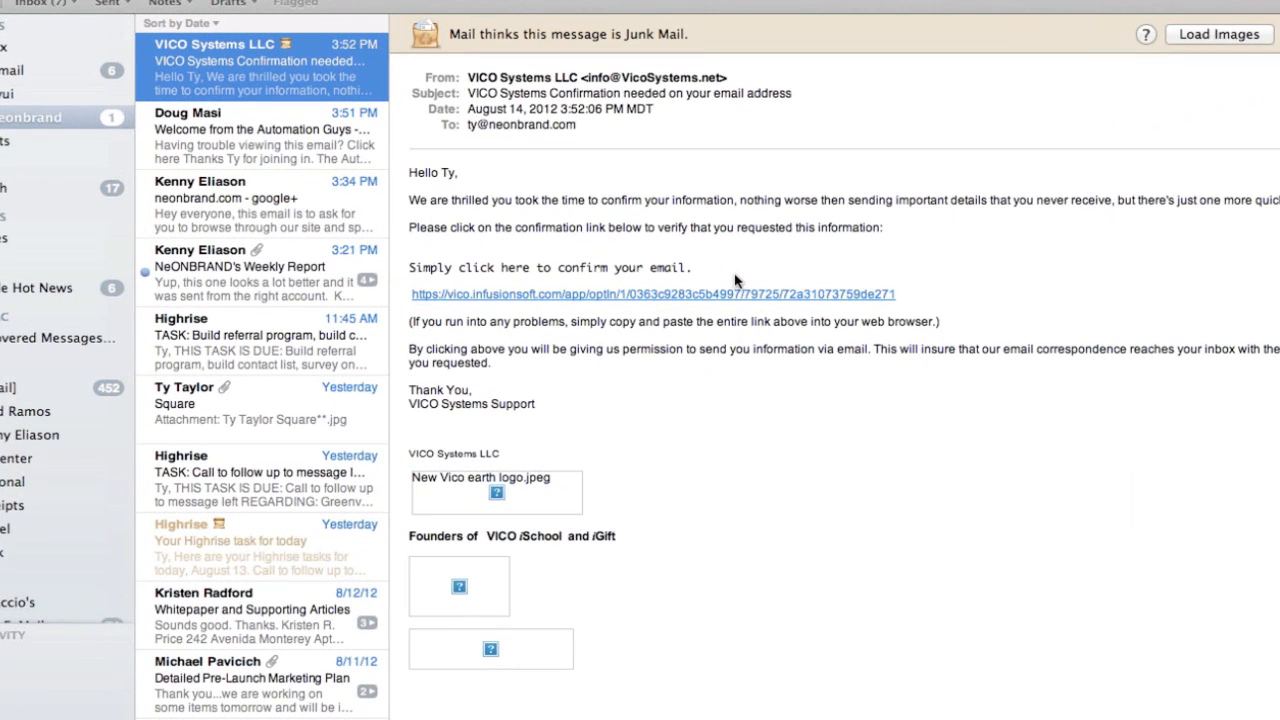
Follow the facebook.com/vicosystems link in the Automation Guys welcome email and like the VICO Systems LLC page.
left_click(287, 128)
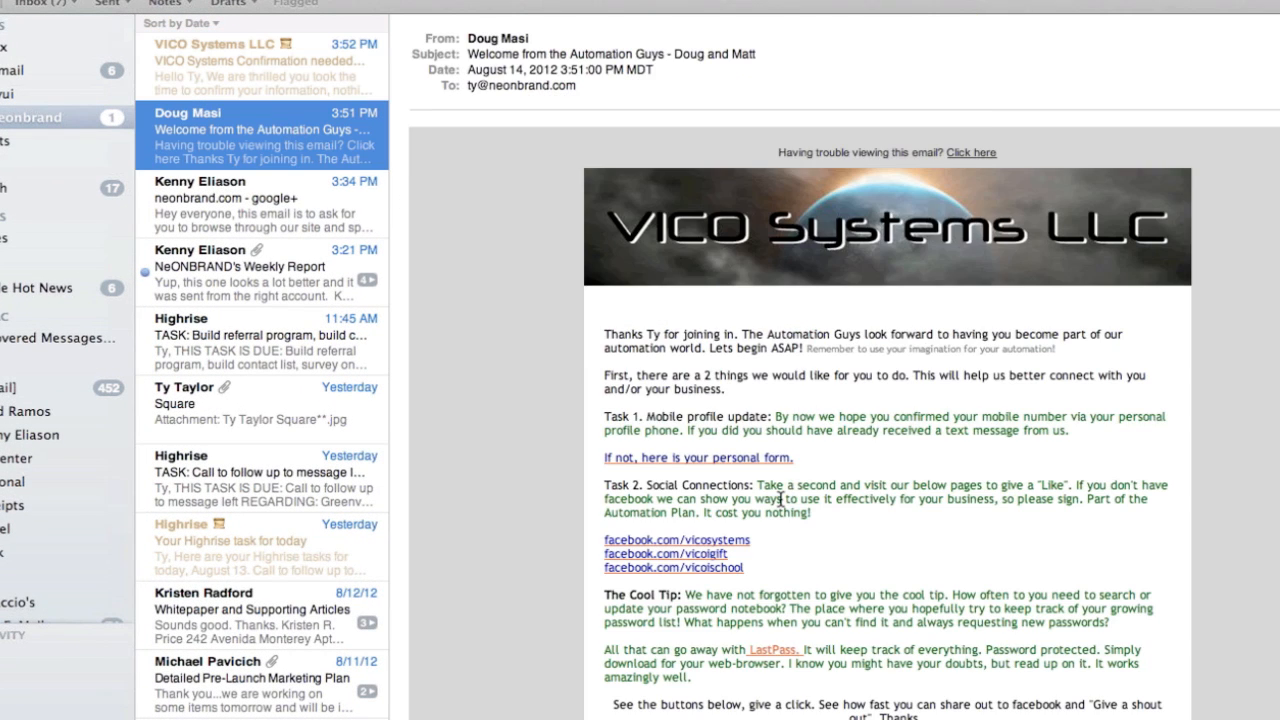
scroll(730, 530, "down", 1)
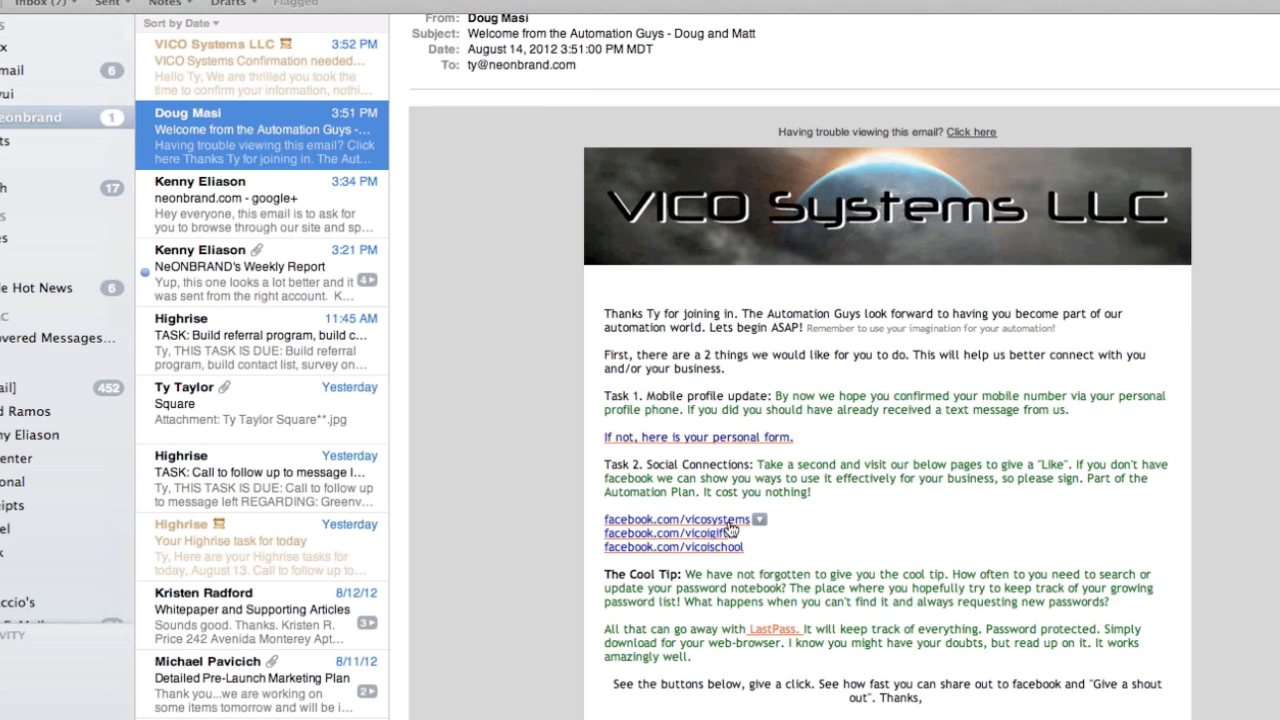
left_click(728, 520)
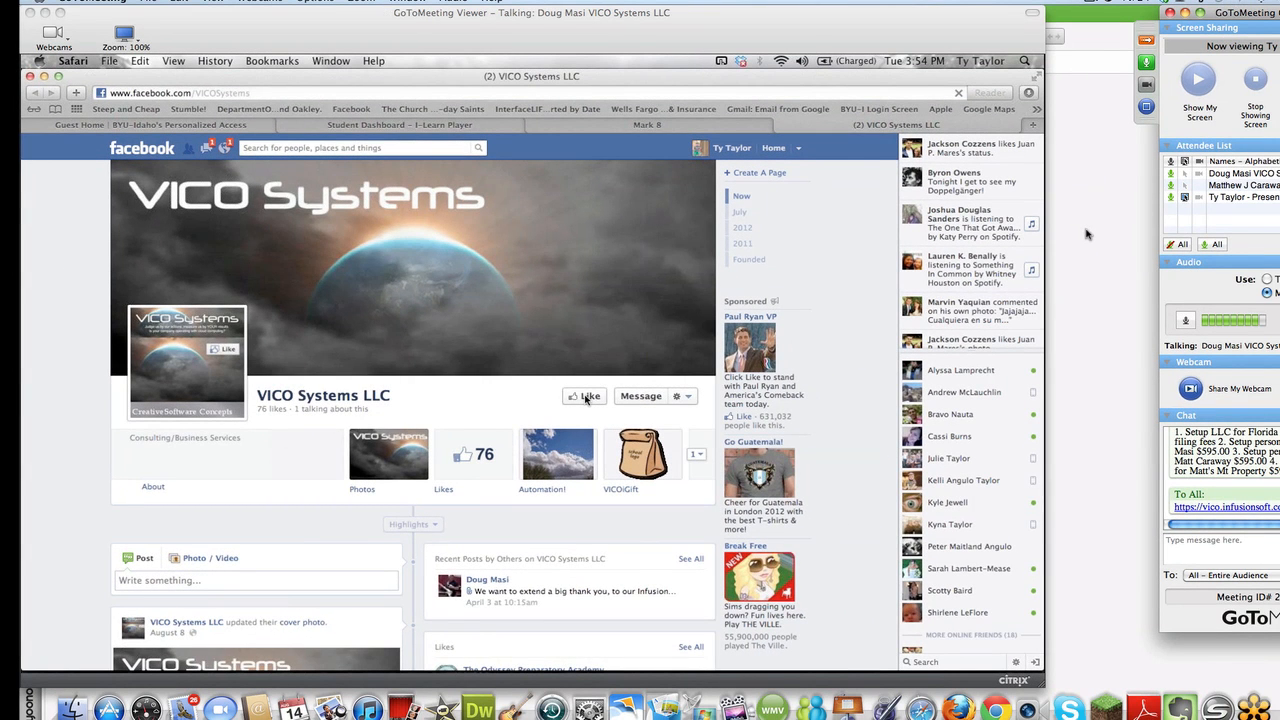
left_click(586, 396)
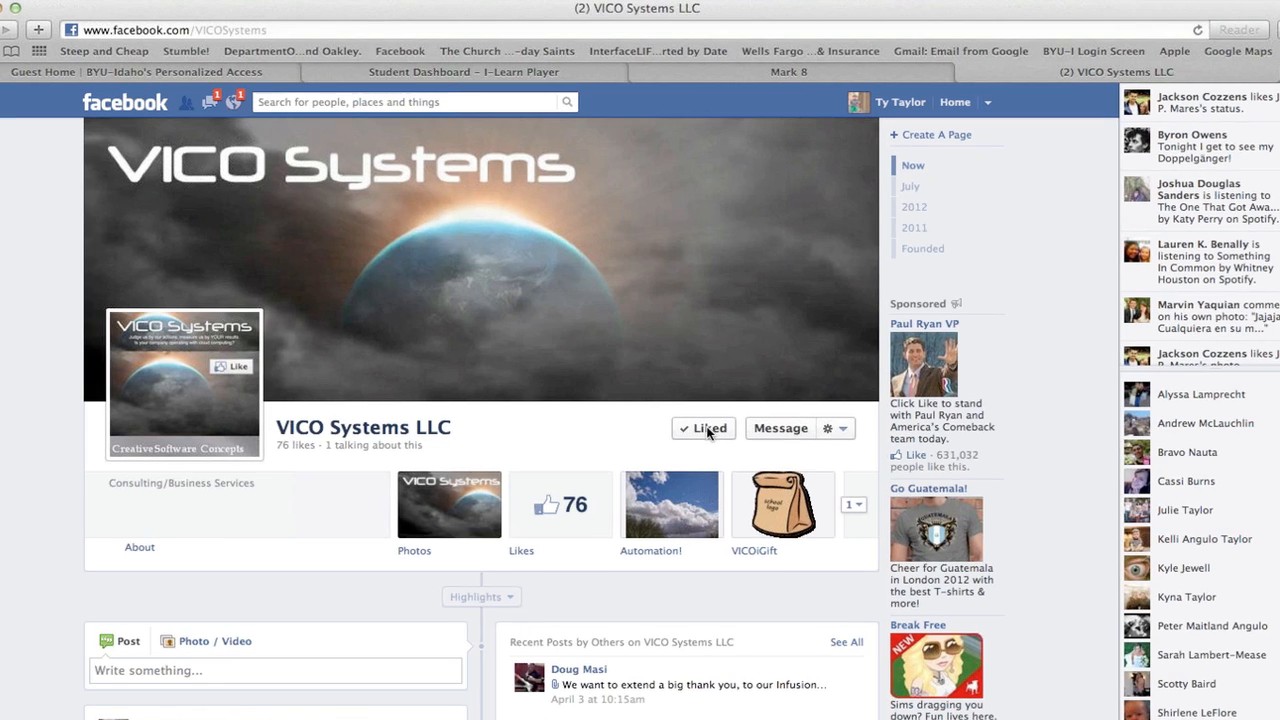
Read through the landing page embedded under Automation! on the VICO Systems LLC Facebook page, and return to the timeline.
scroll(708, 431, "down", 2)
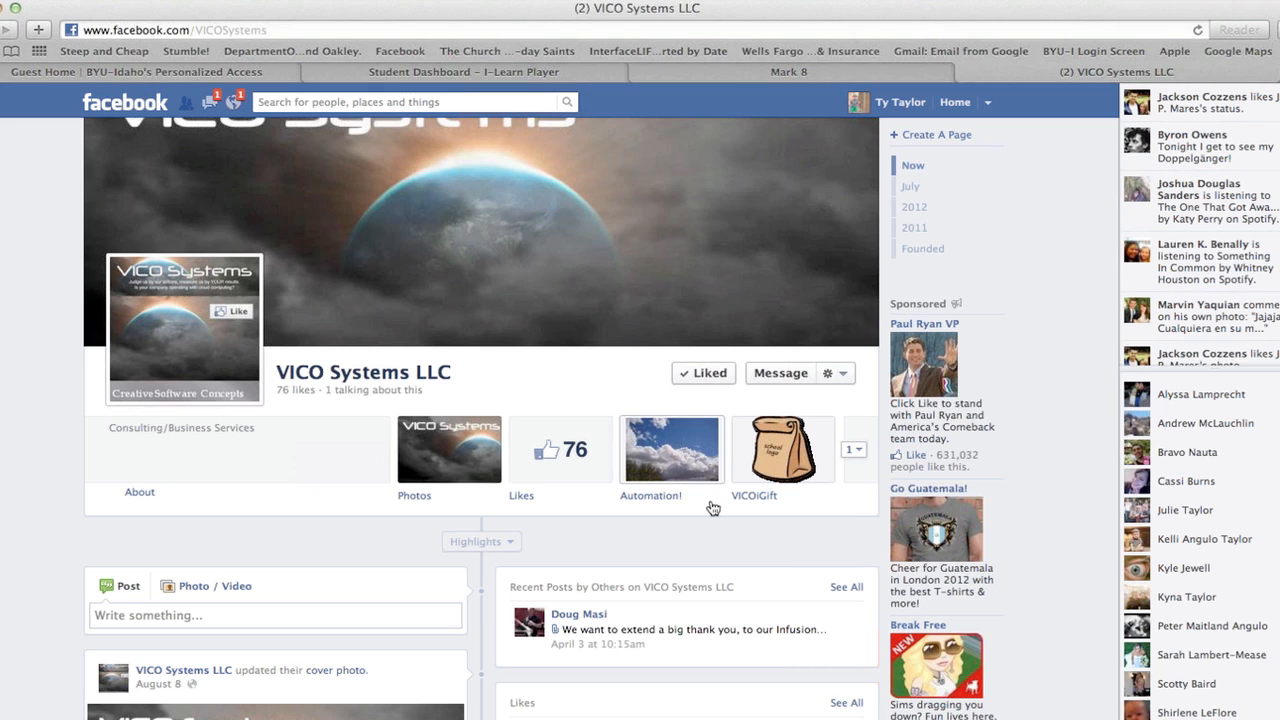
left_click(689, 477)
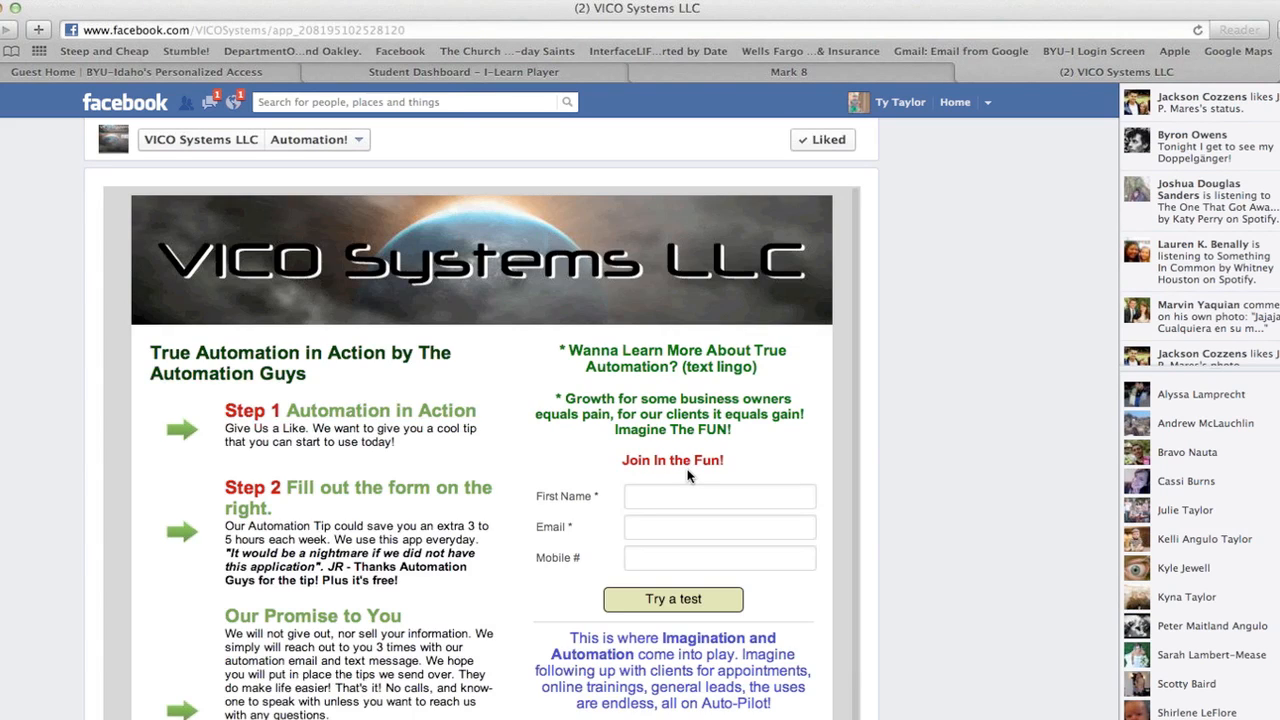
scroll(511, 543, "down", 8)
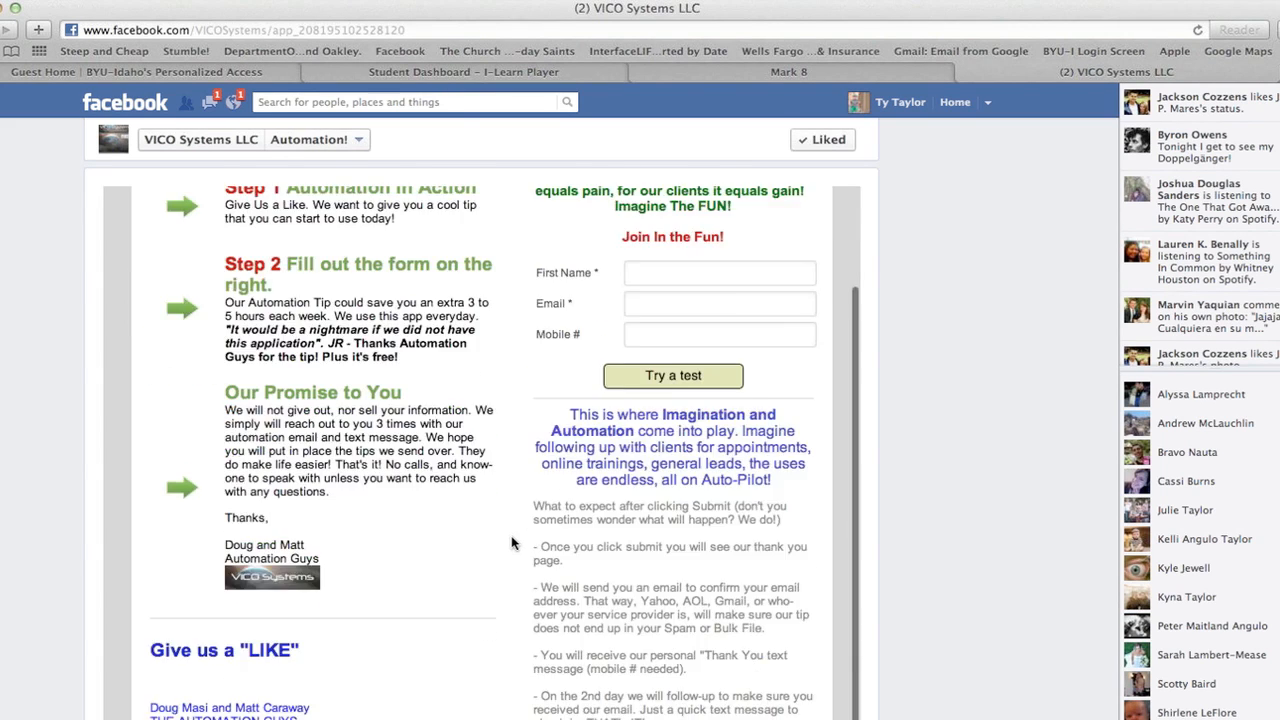
scroll(511, 543, "up", 8)
scroll(511, 543, "up", 1)
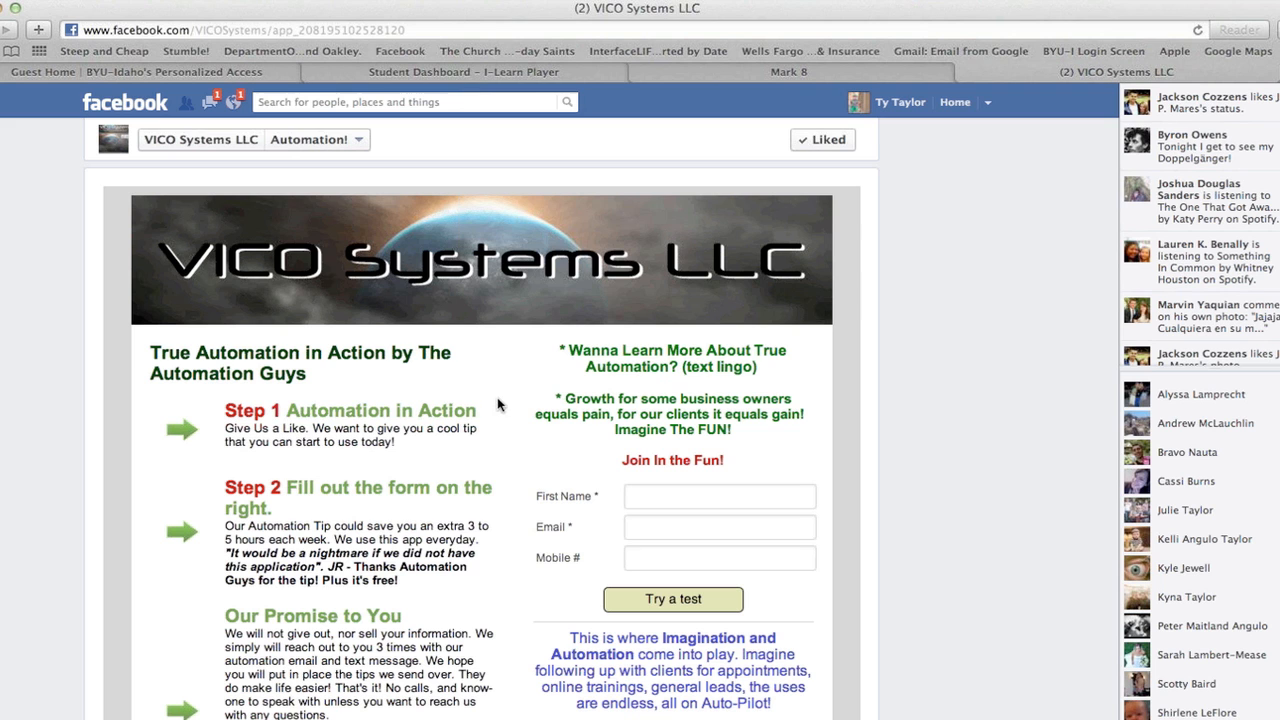
left_click(9, 48)
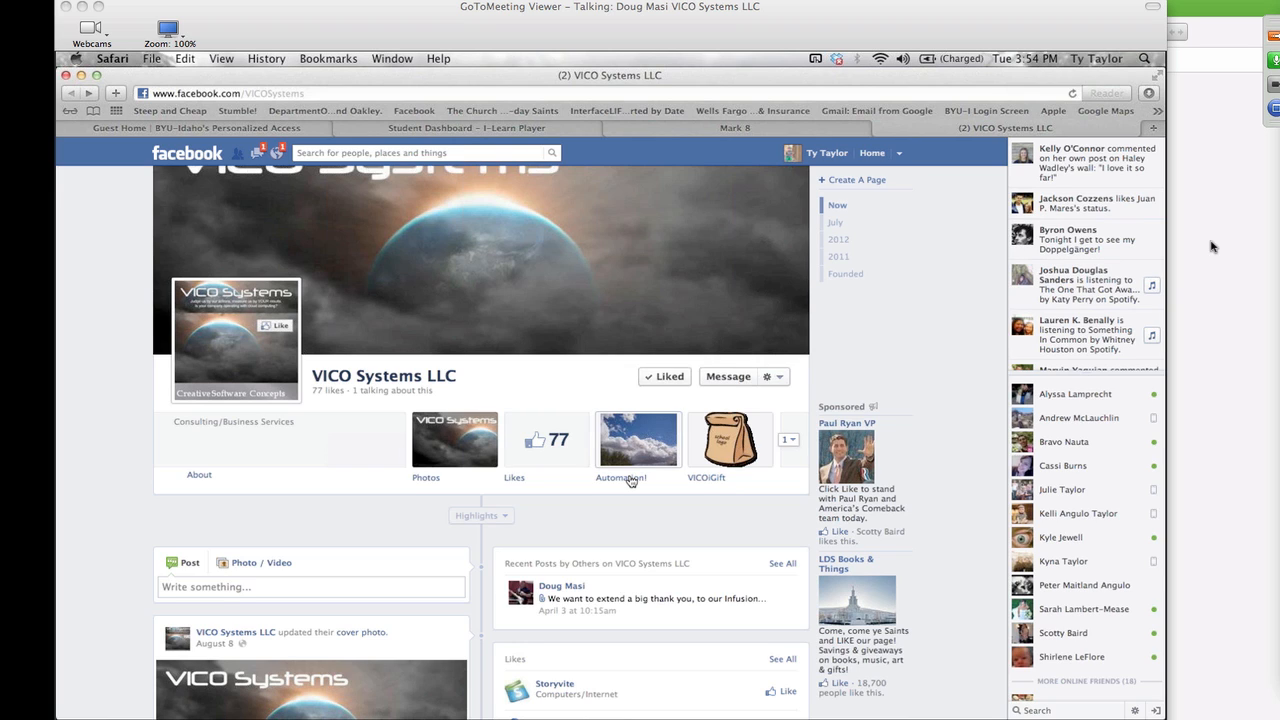
Look through the VICO Systems LLC timeline posts, including the QR code post about the sample automated follow-up and the Vegas forum posts.
scroll(631, 514, "down", 3)
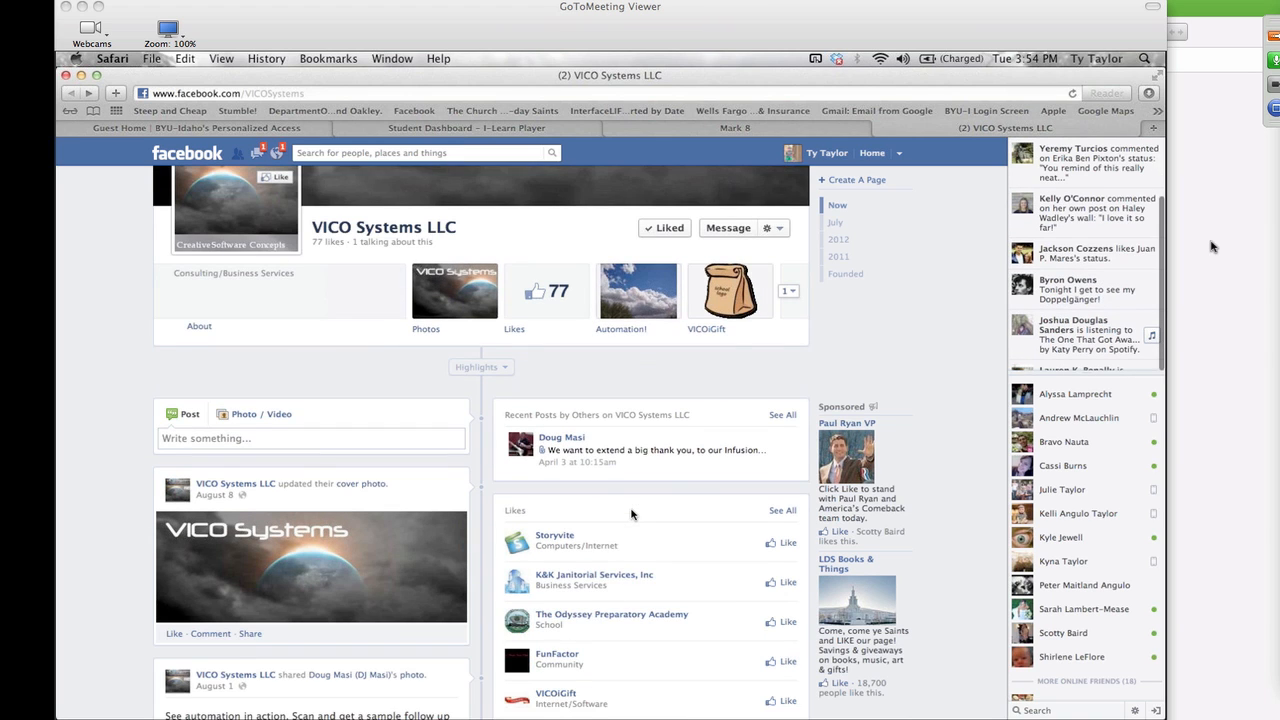
scroll(631, 514, "up", 4)
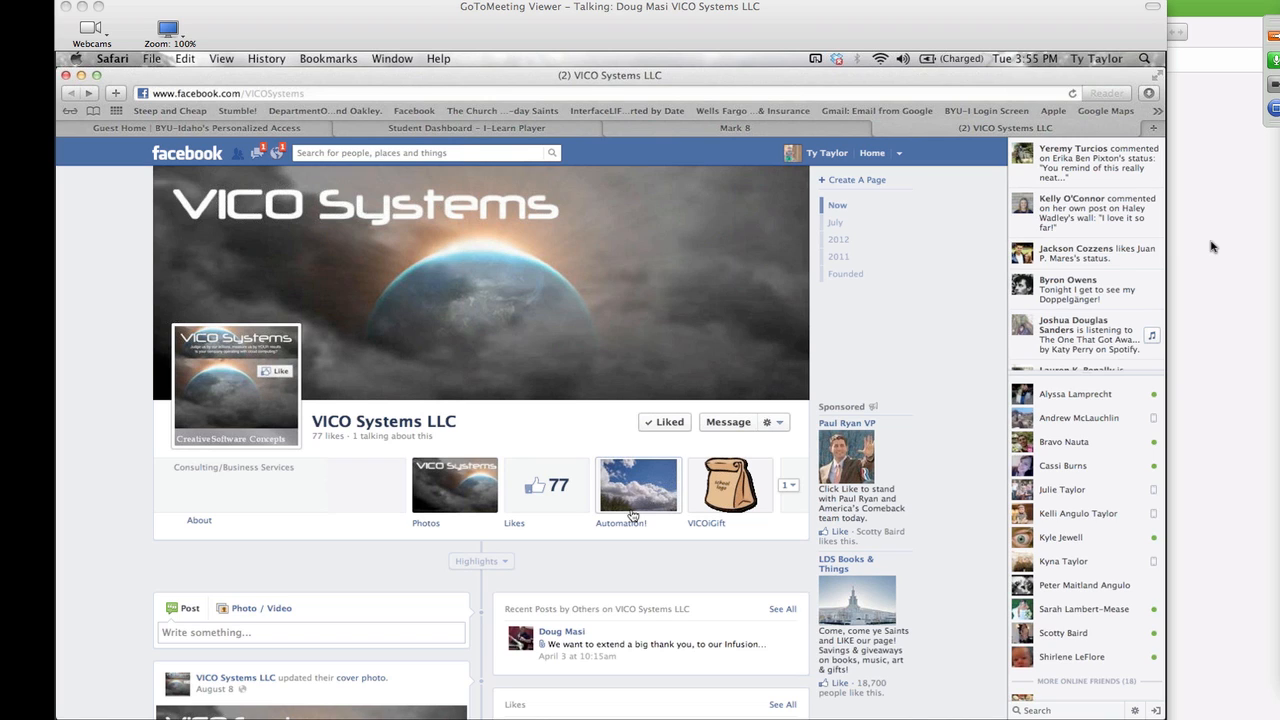
scroll(632, 515, "down", 3)
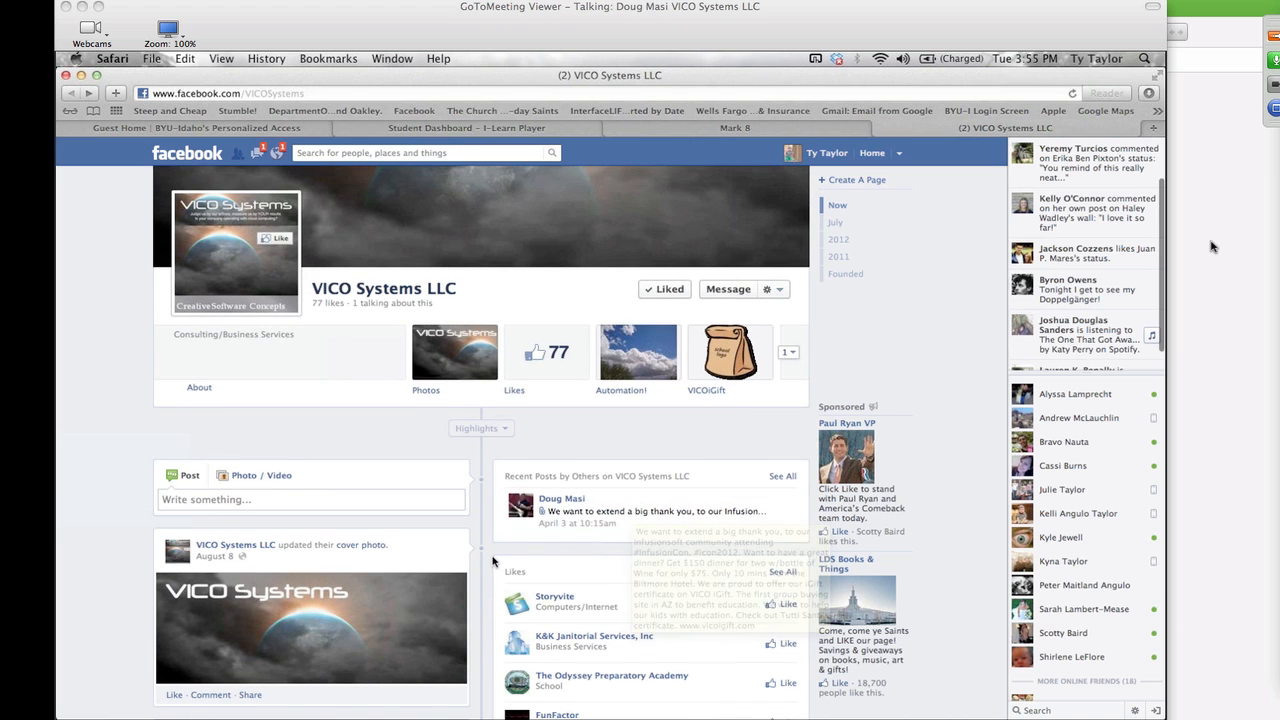
scroll(493, 562, "down", 1)
scroll(493, 562, "down", 5)
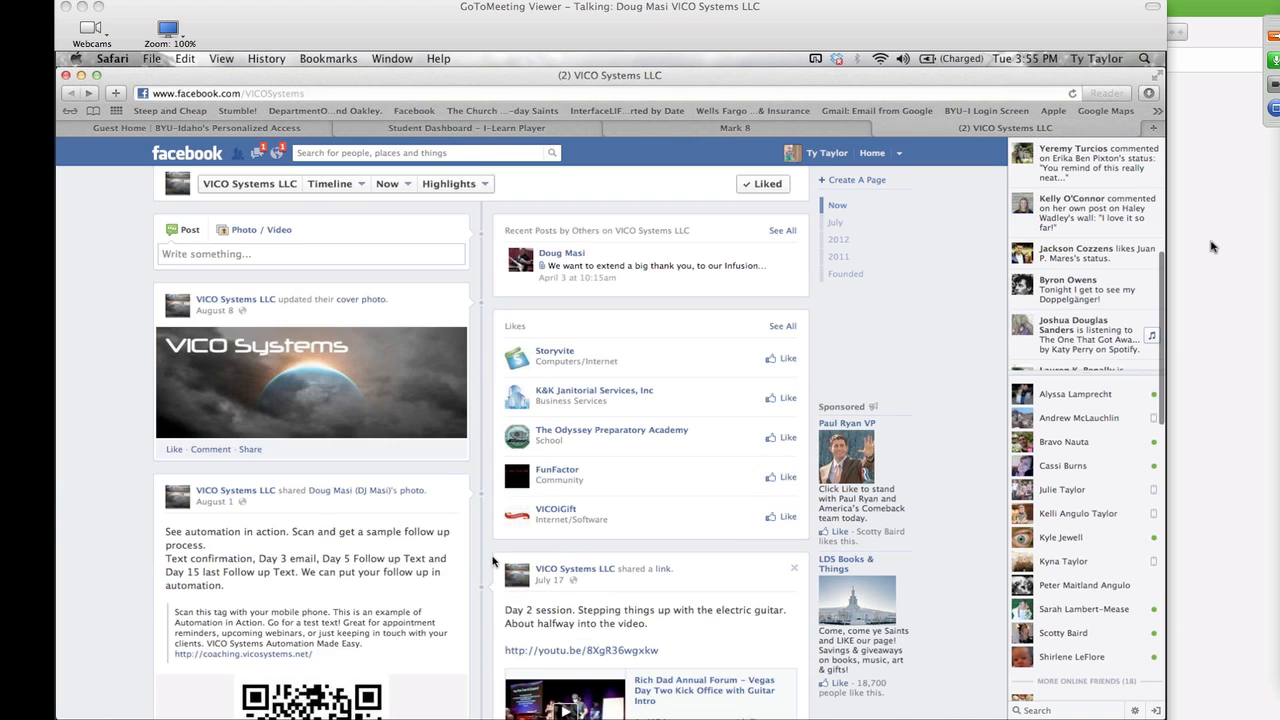
scroll(493, 562, "down", 3)
scroll(493, 562, "up", 10)
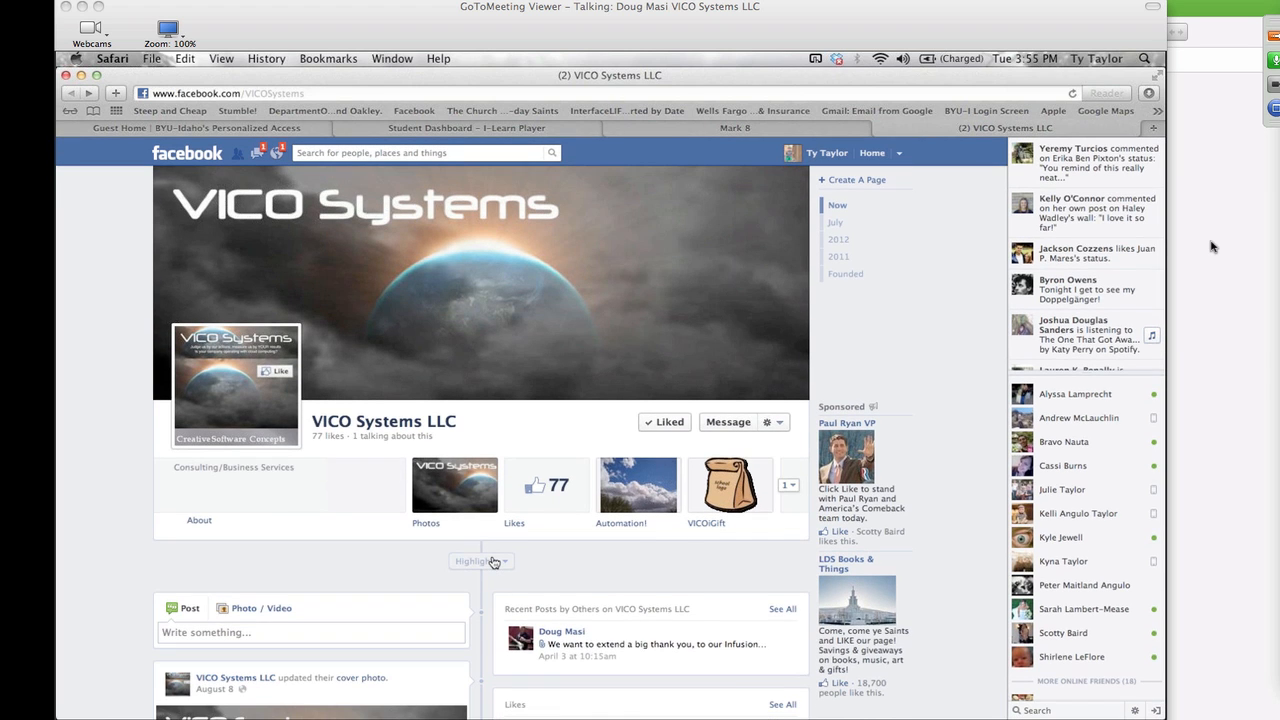
scroll(493, 562, "down", 10)
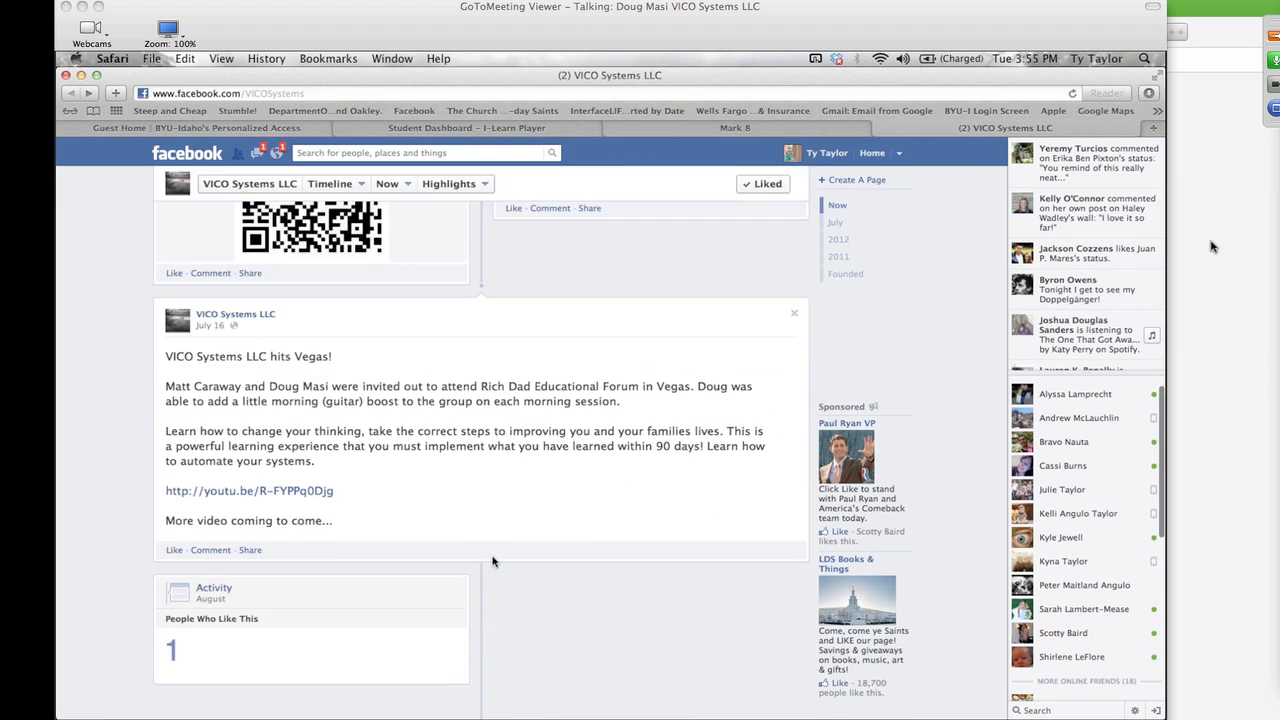
scroll(493, 562, "up", 3)
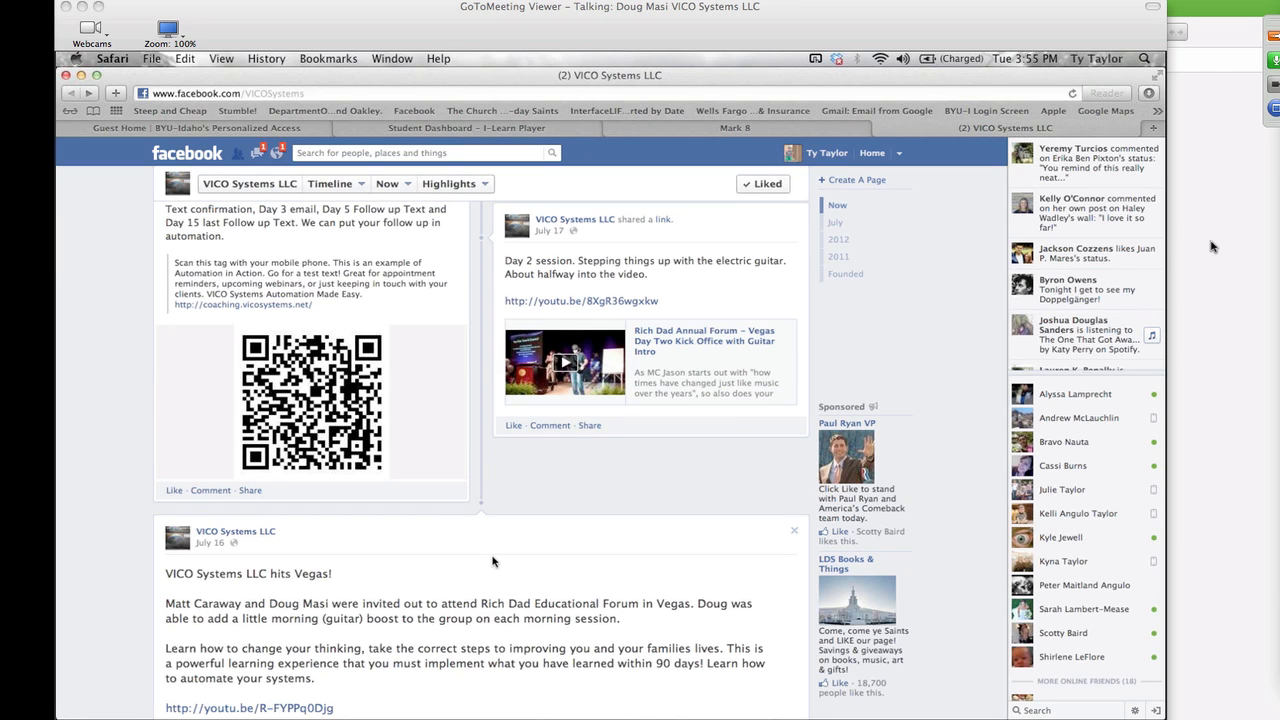
scroll(493, 562, "up", 1)
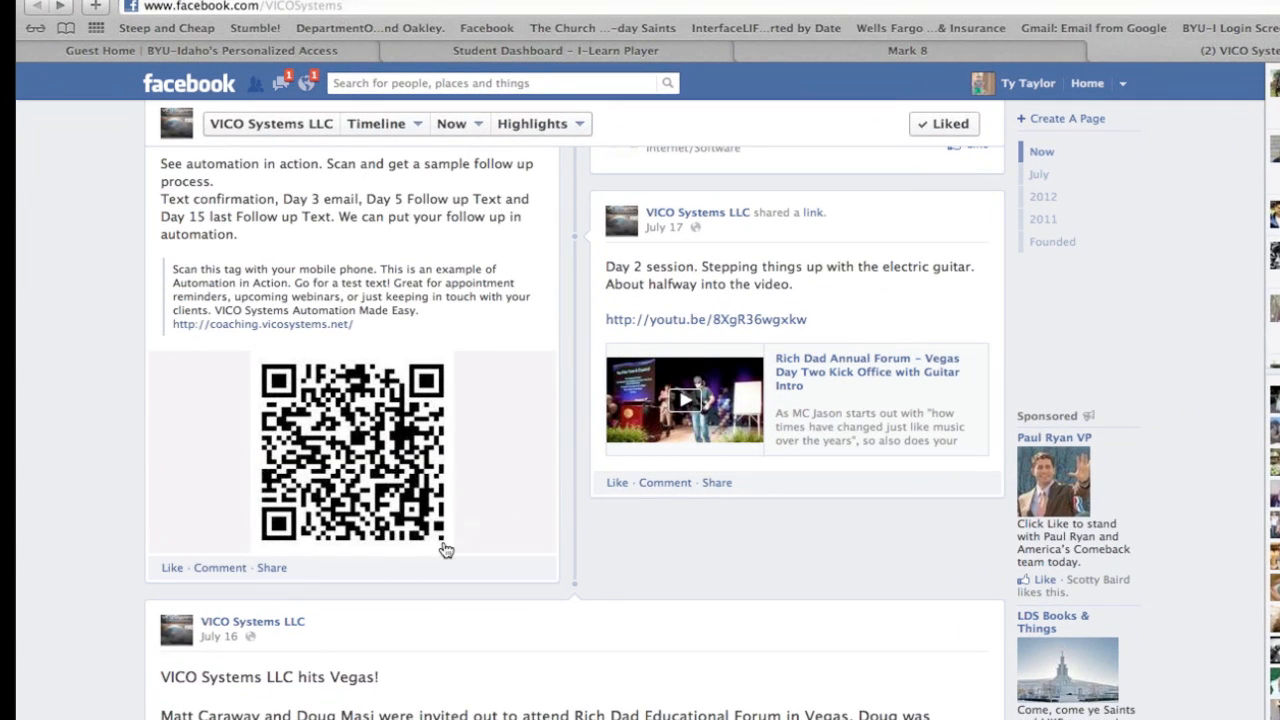
scroll(20, 430, "down", 5)
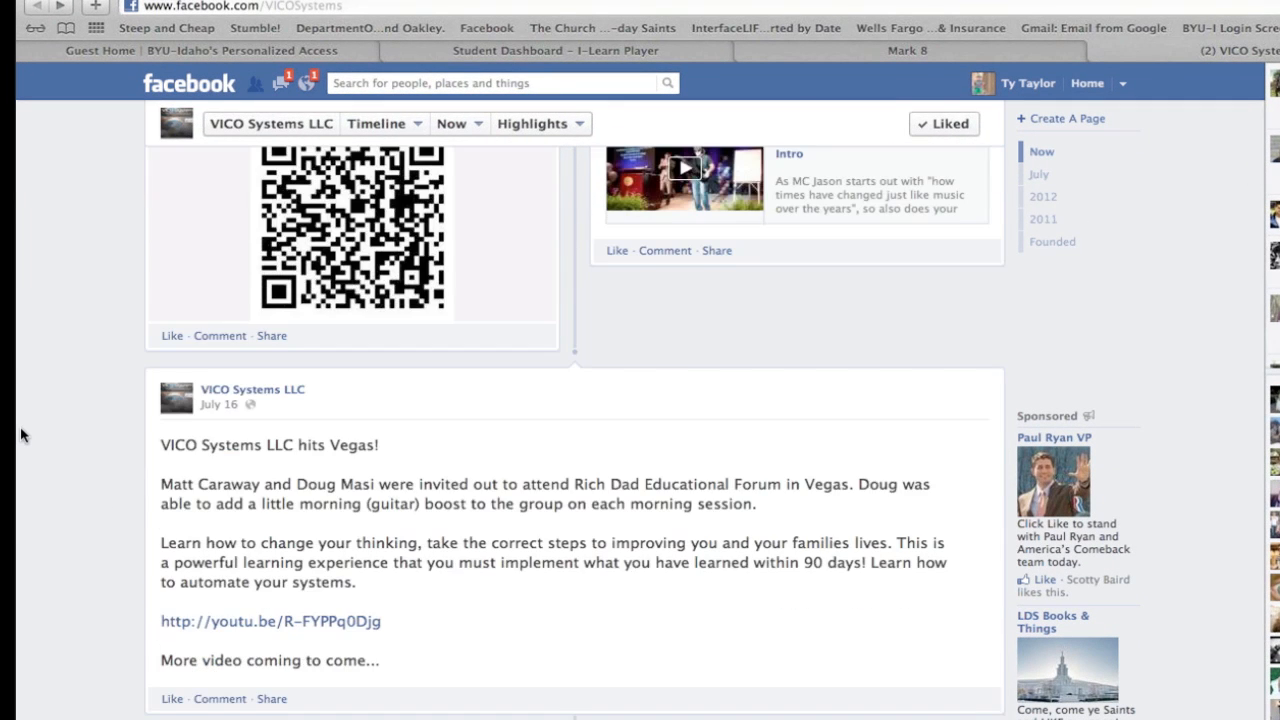
scroll(20, 430, "up", 3)
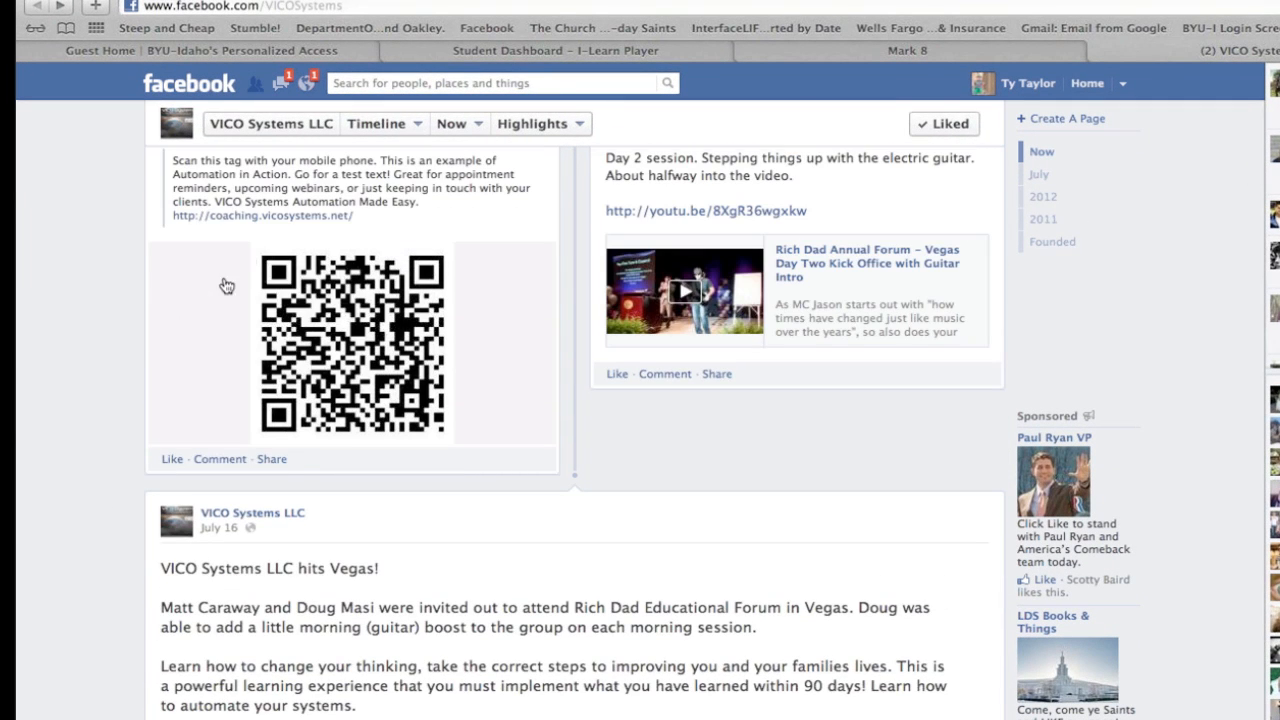
Follow the coaching.vicosystems.net link in the QR code post, view the Kick Start Flex Blocks product page, and close it and the Facebook page.
left_click(279, 216)
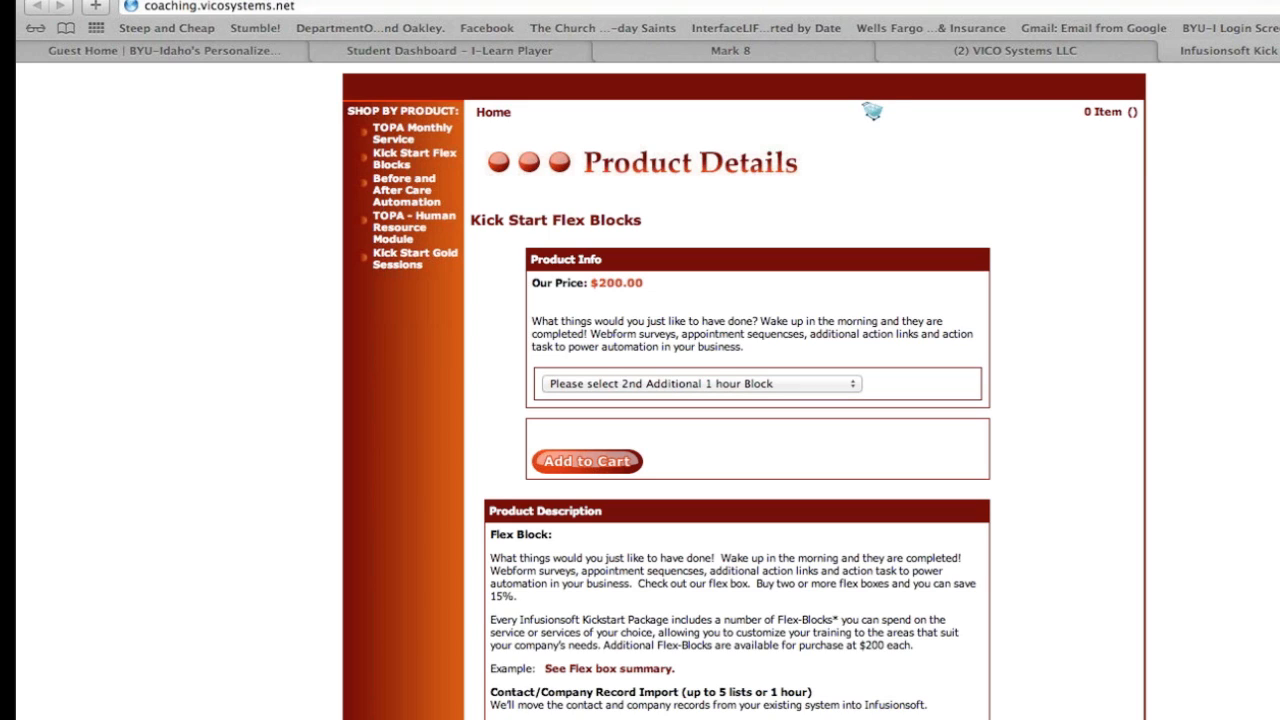
left_click(1169, 51)
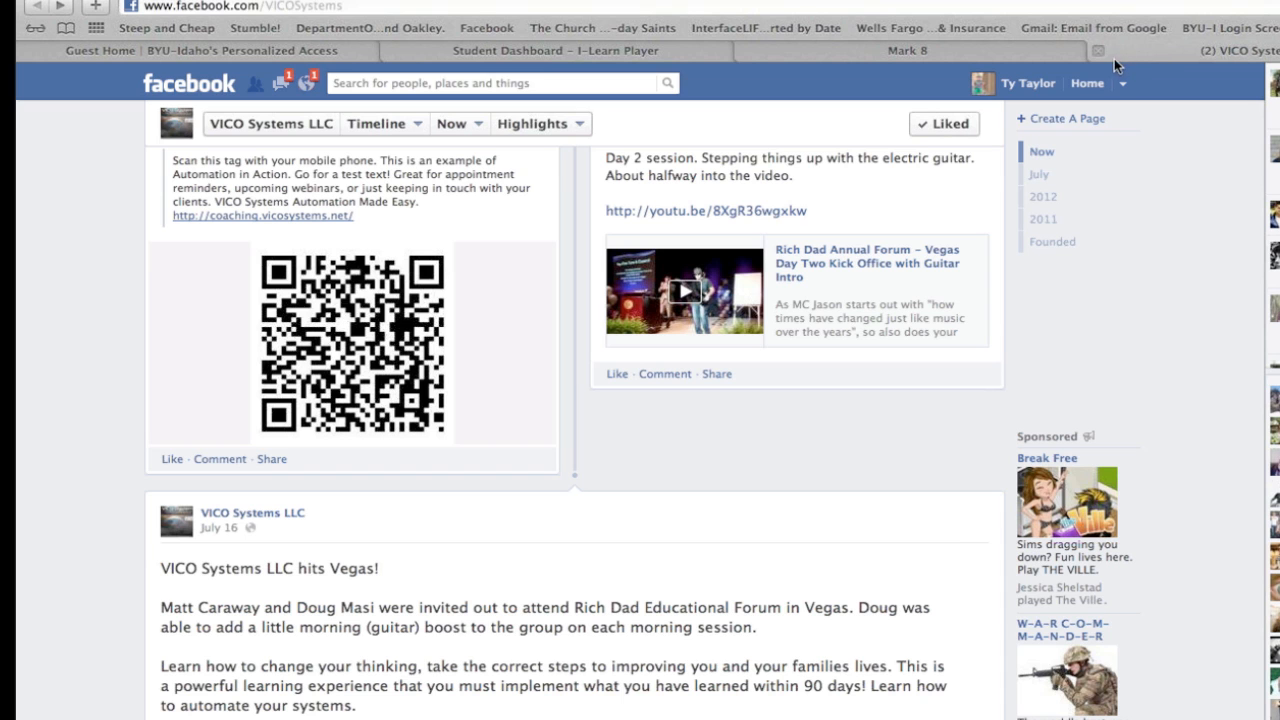
left_click(1098, 52)
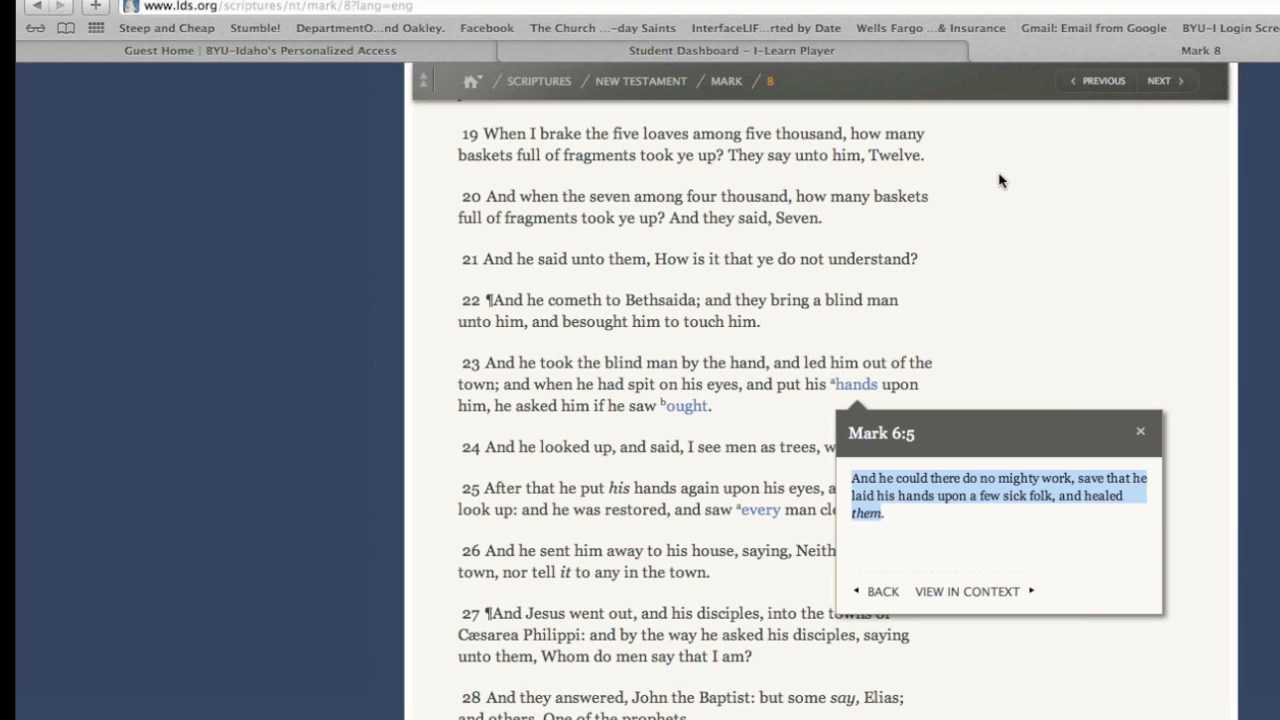
Switch to Mail on the other desktop and reread the Automation Guys welcome email with its task list.
key("ctrl+Up")
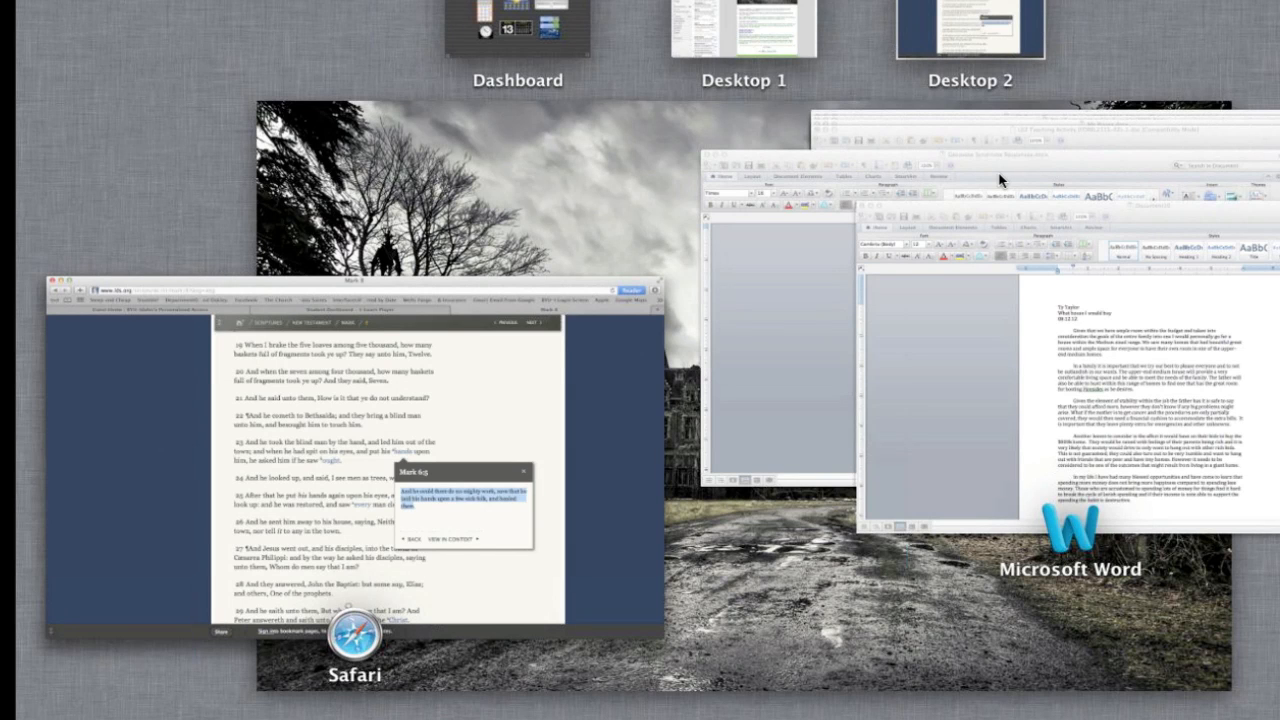
key("ctrl+Left")
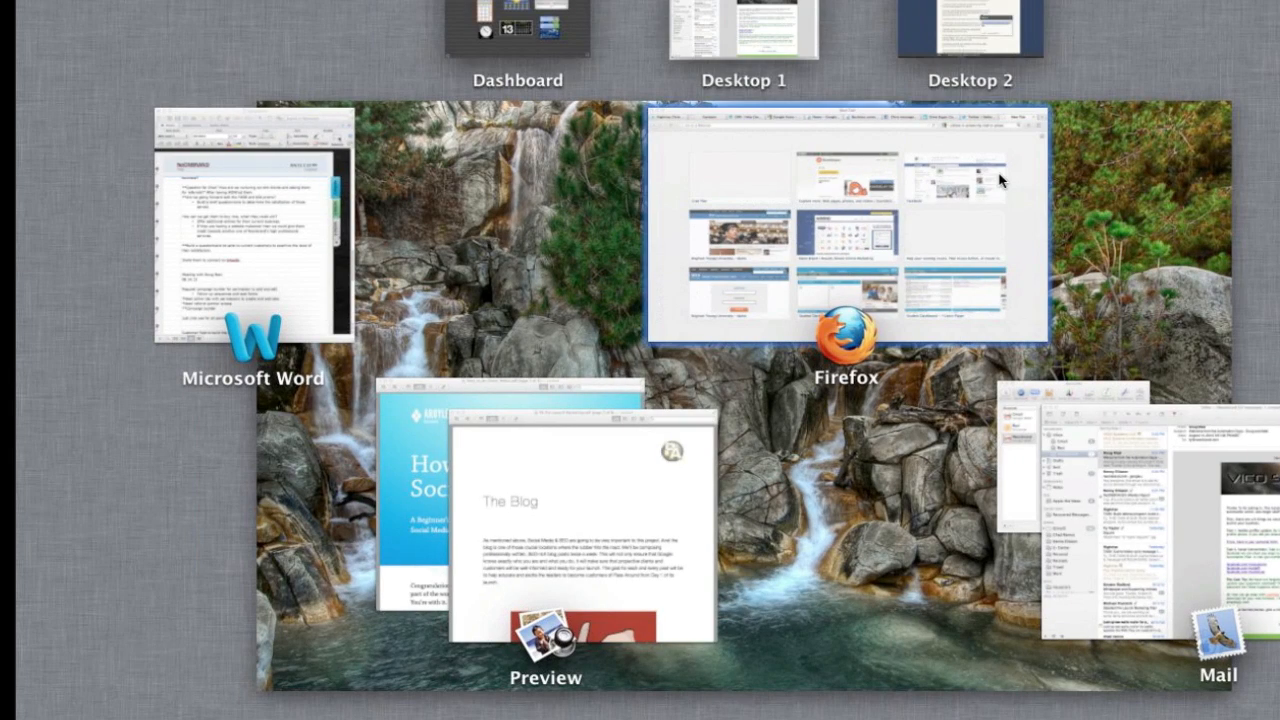
key("ctrl+Right")
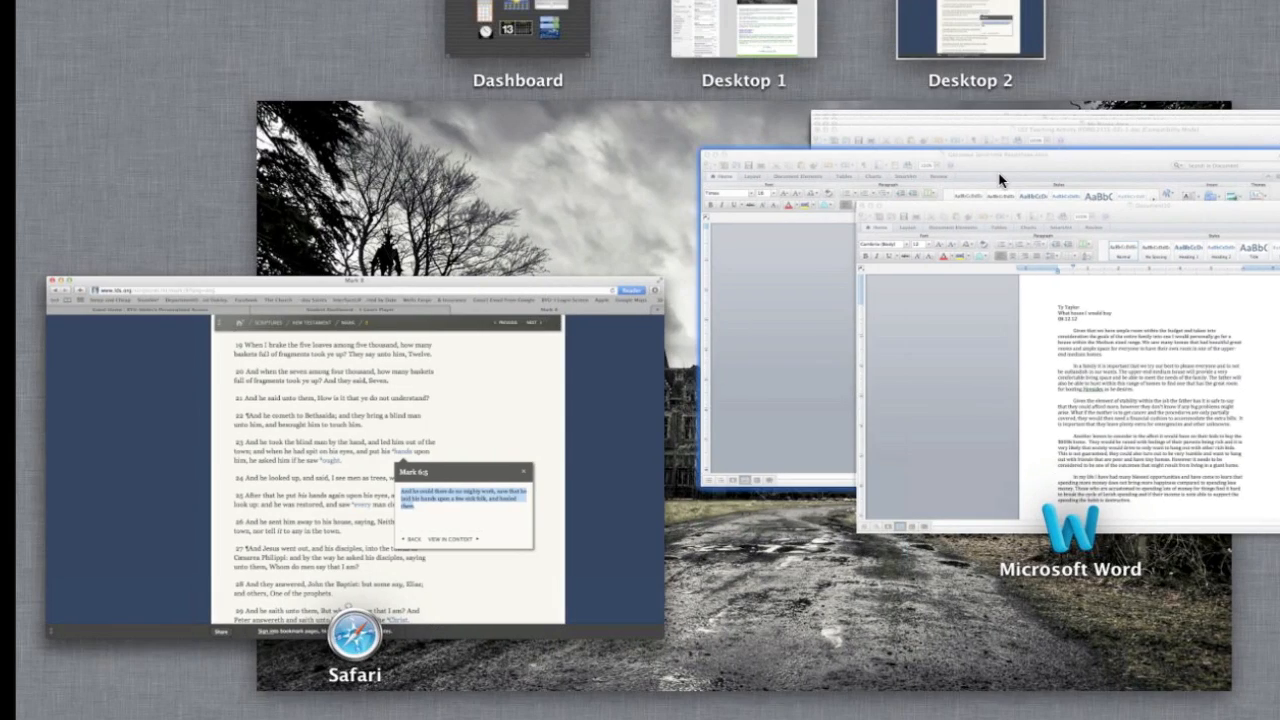
key("ctrl+Left")
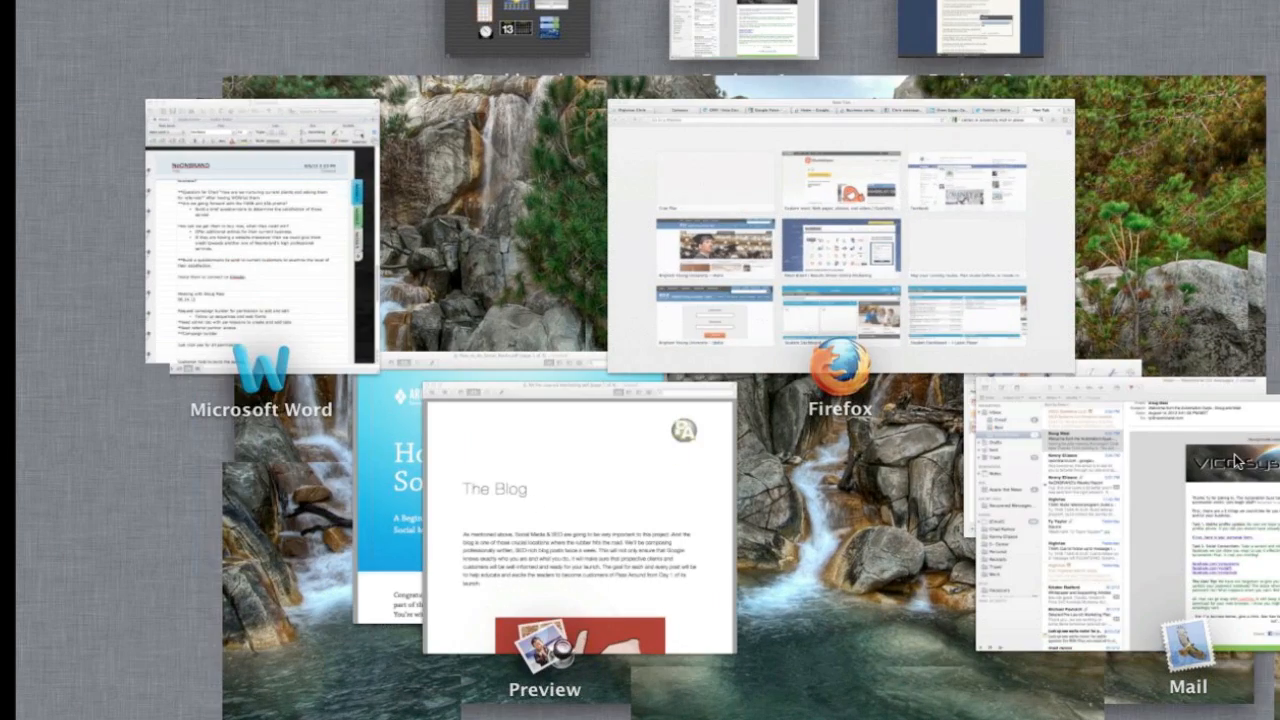
left_click(1237, 462)
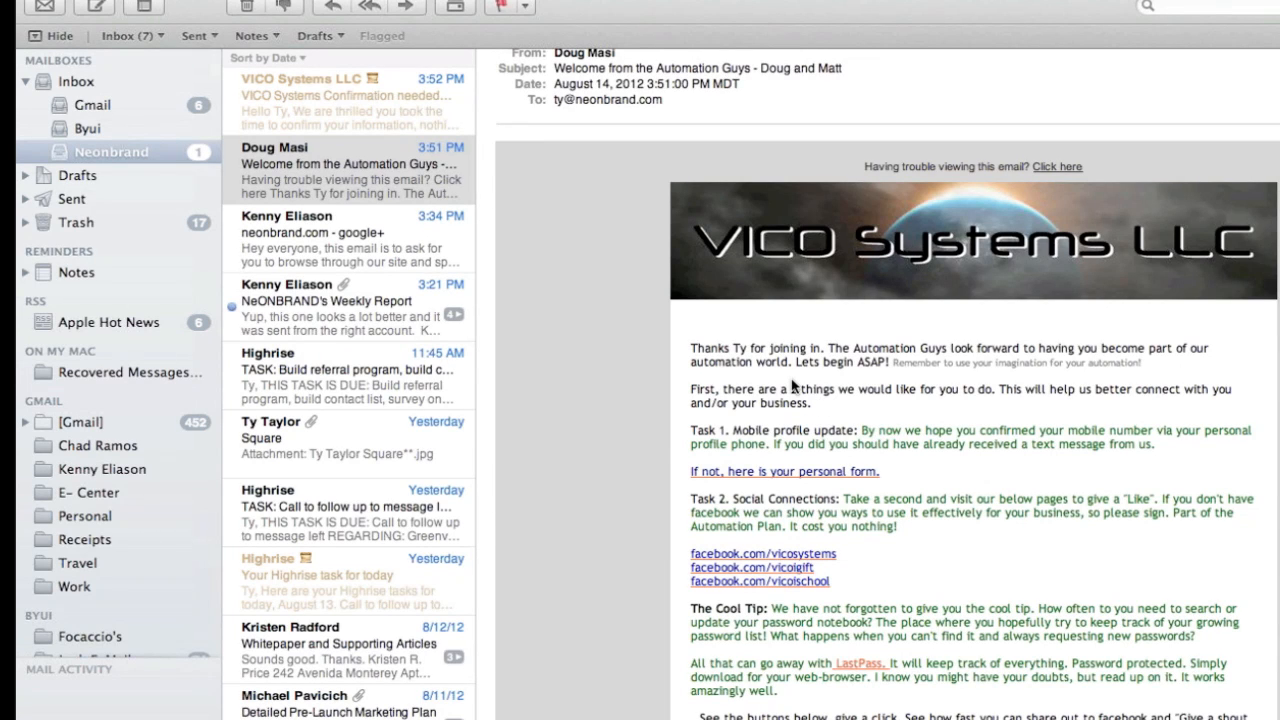
Switch from Mail to the Firefox window showing the new tab page.
key("ctrl+Up")
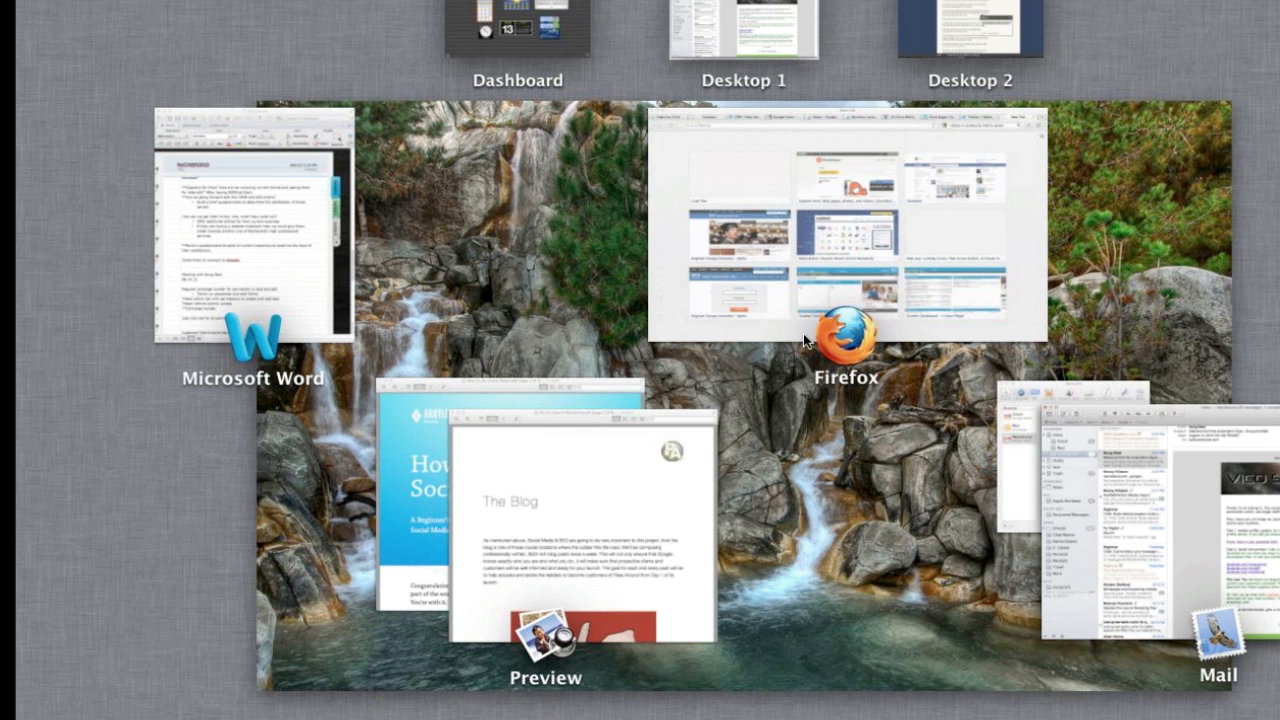
left_click(876, 180)
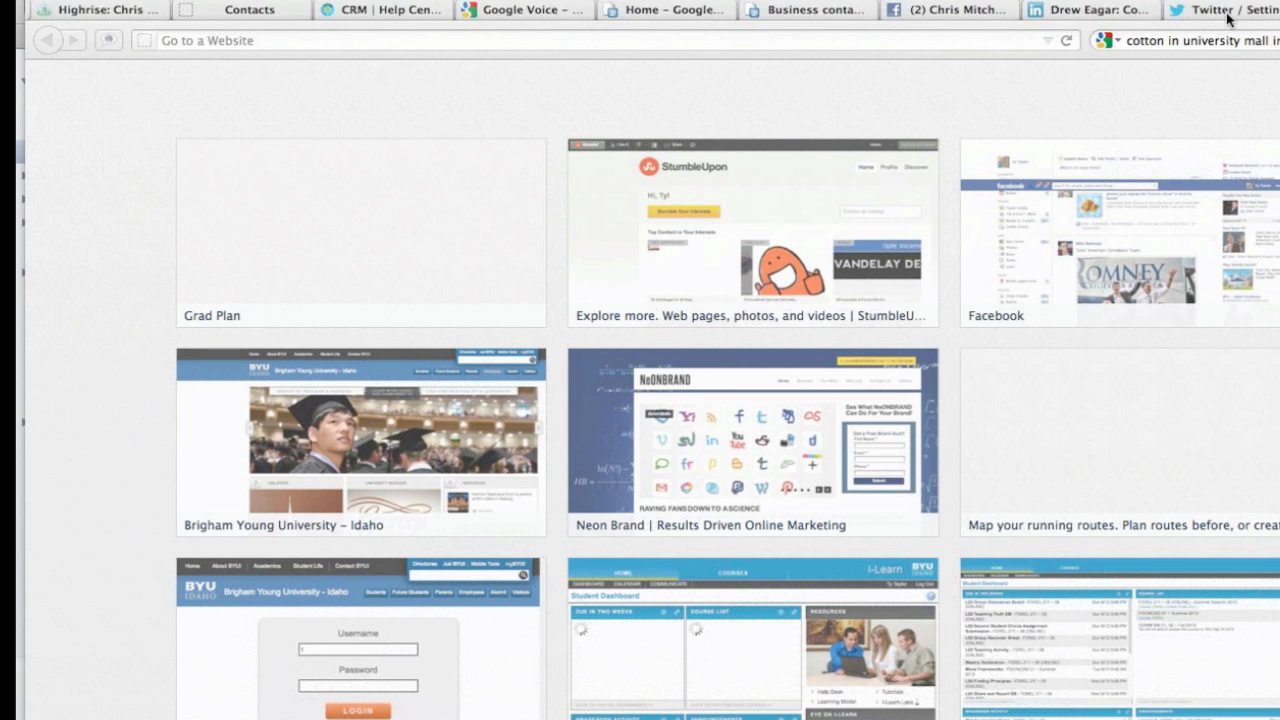